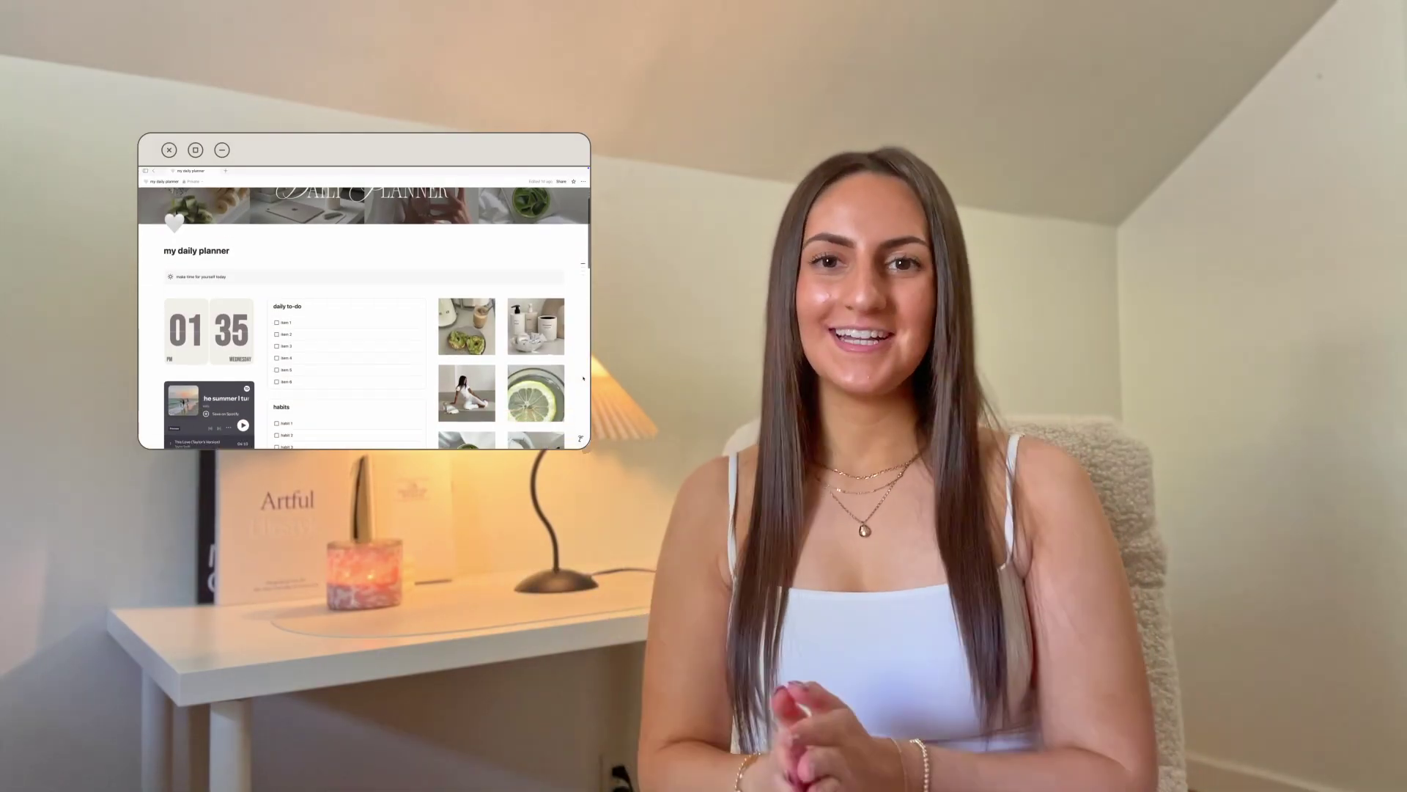
Look through the finished daily planner page, from the clock and to-do lists to the schedule, journal and calendar.
scroll(584, 378, down, 5)
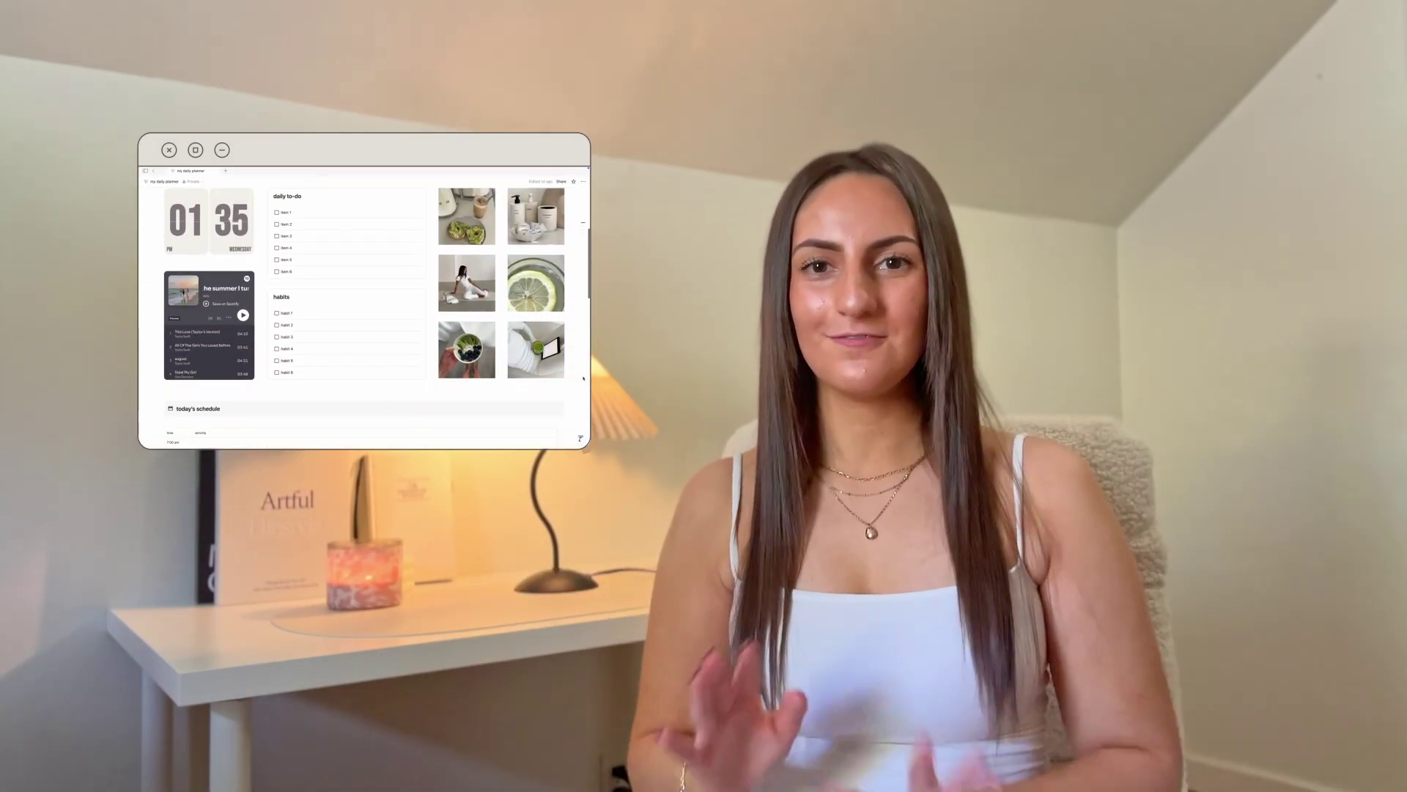
scroll(583, 379, down, 4)
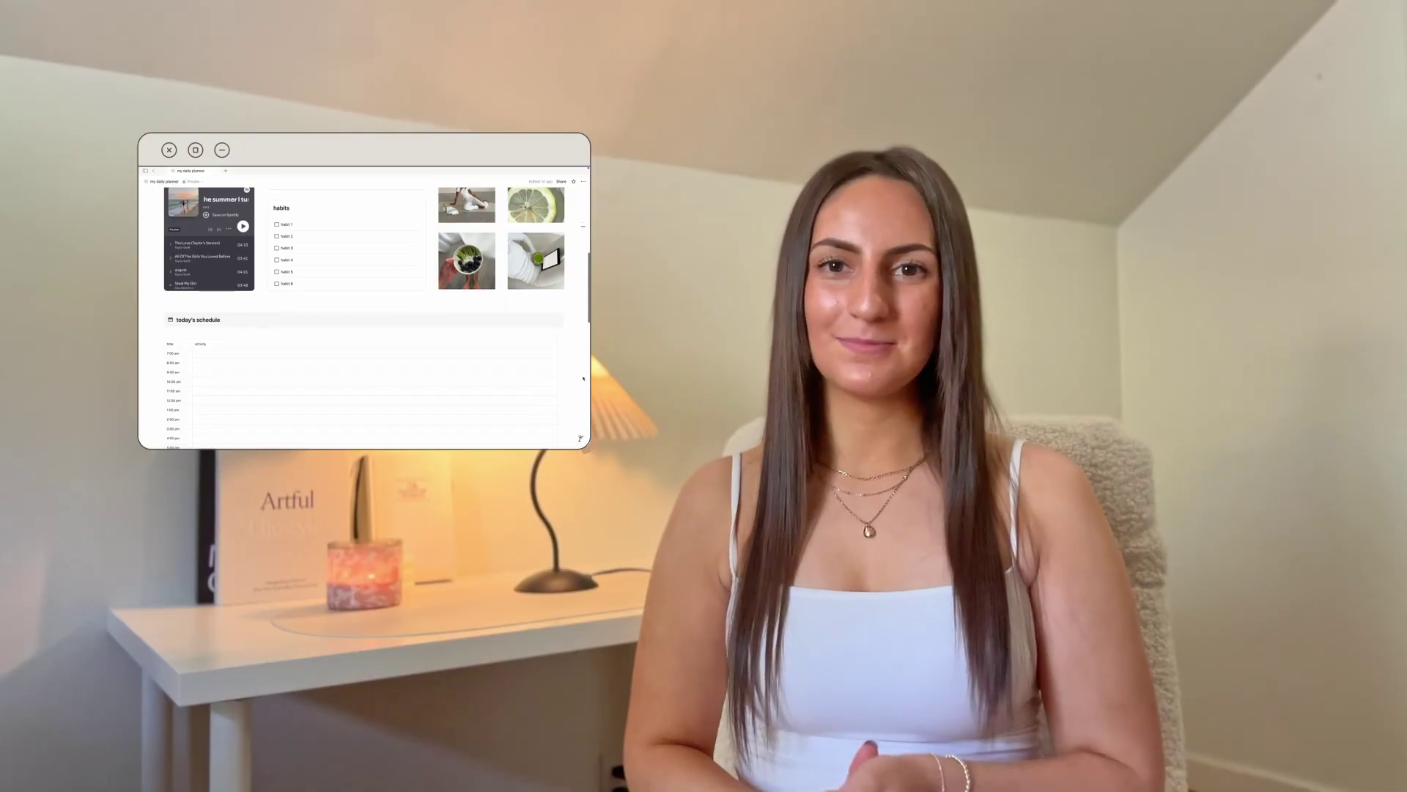
scroll(584, 378, down, 5)
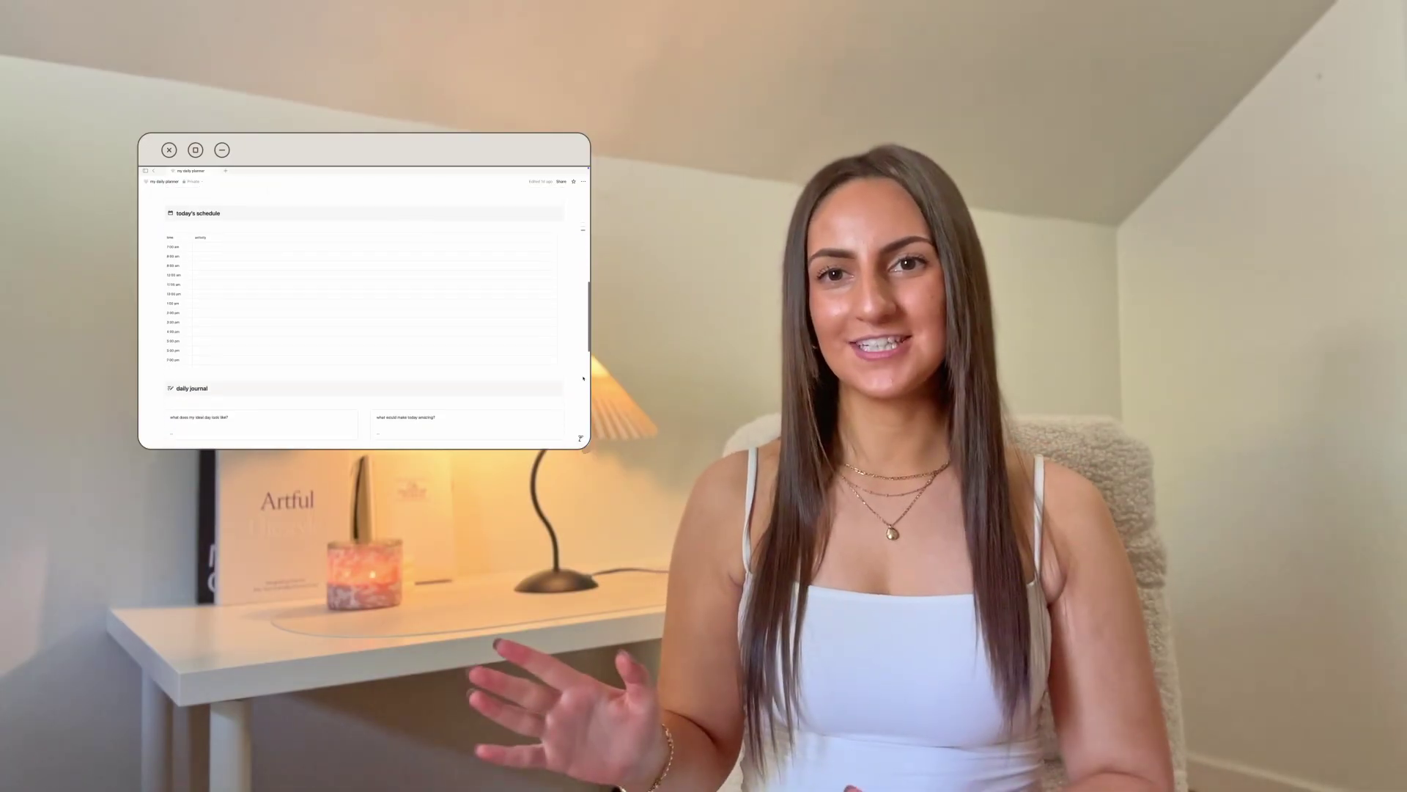
scroll(583, 378, down, 6)
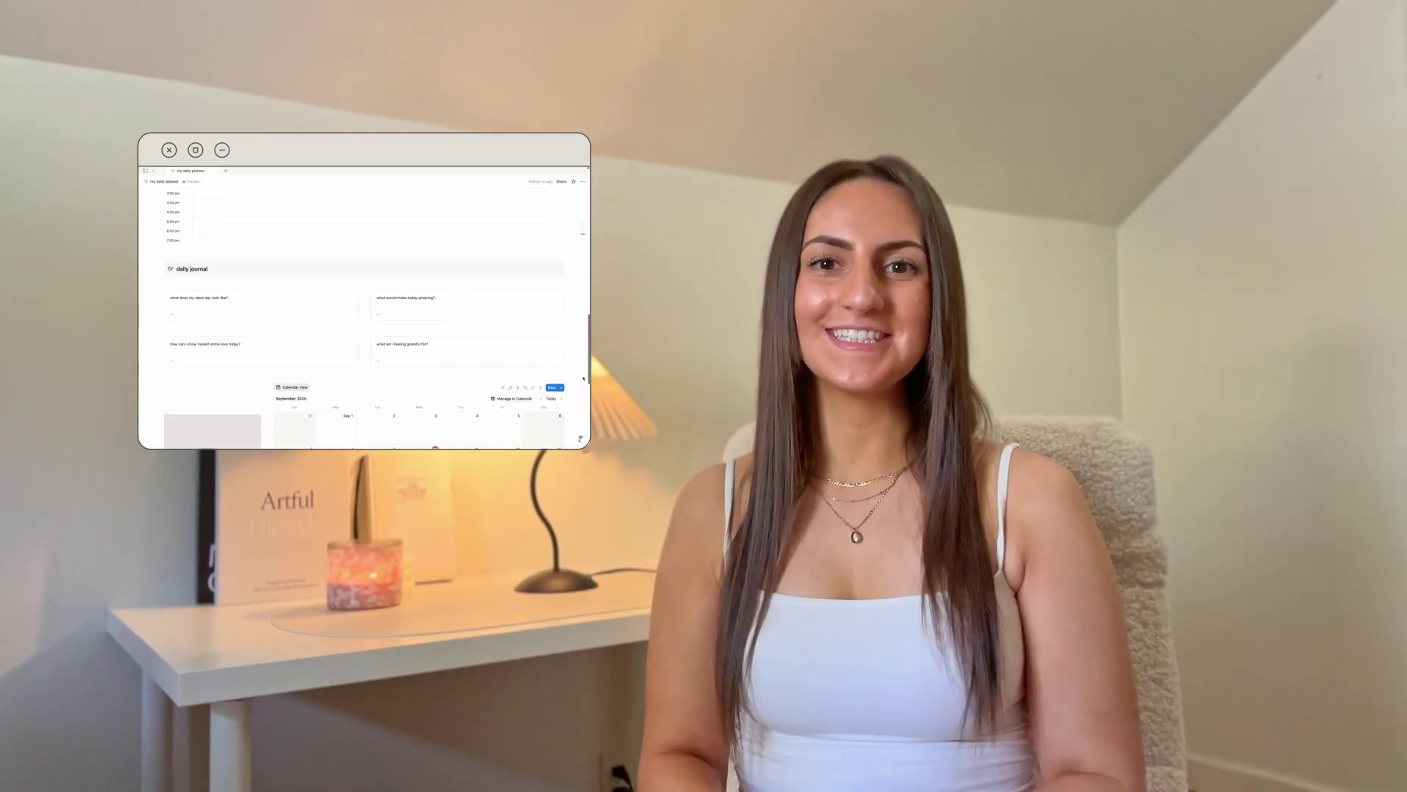
scroll(583, 378, down, 4)
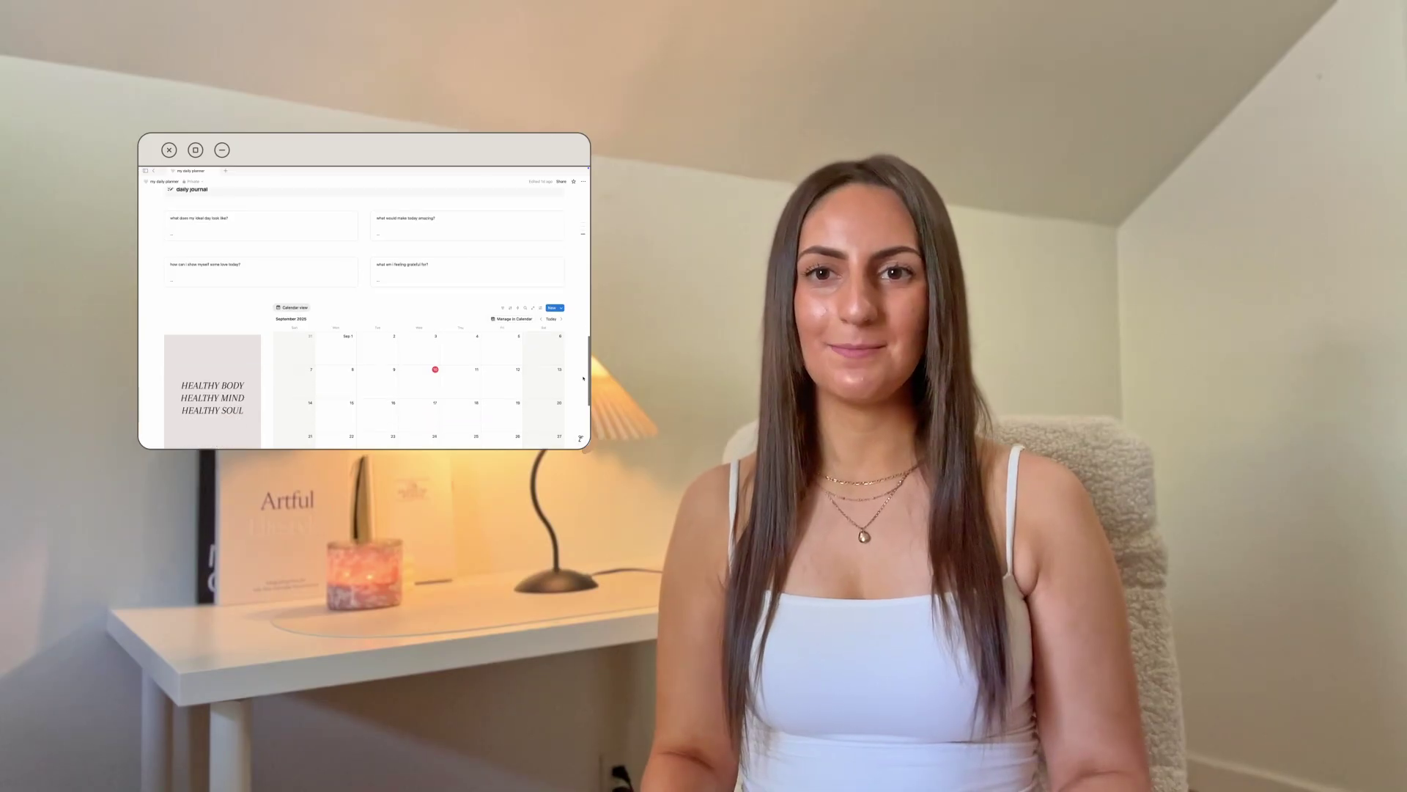
scroll(584, 378, down, 4)
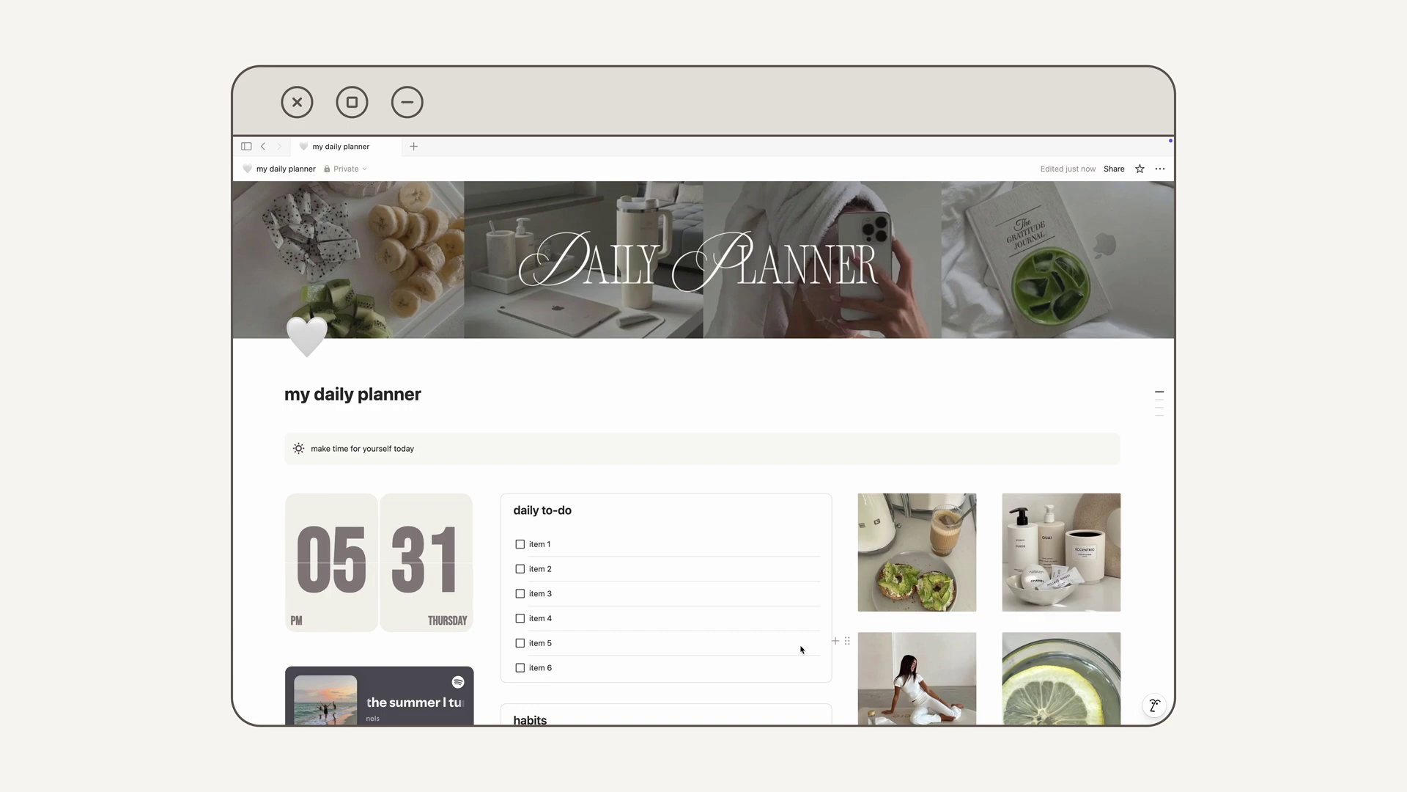
Create a new private page in the workspace and hide the sidebar.
click(246, 146)
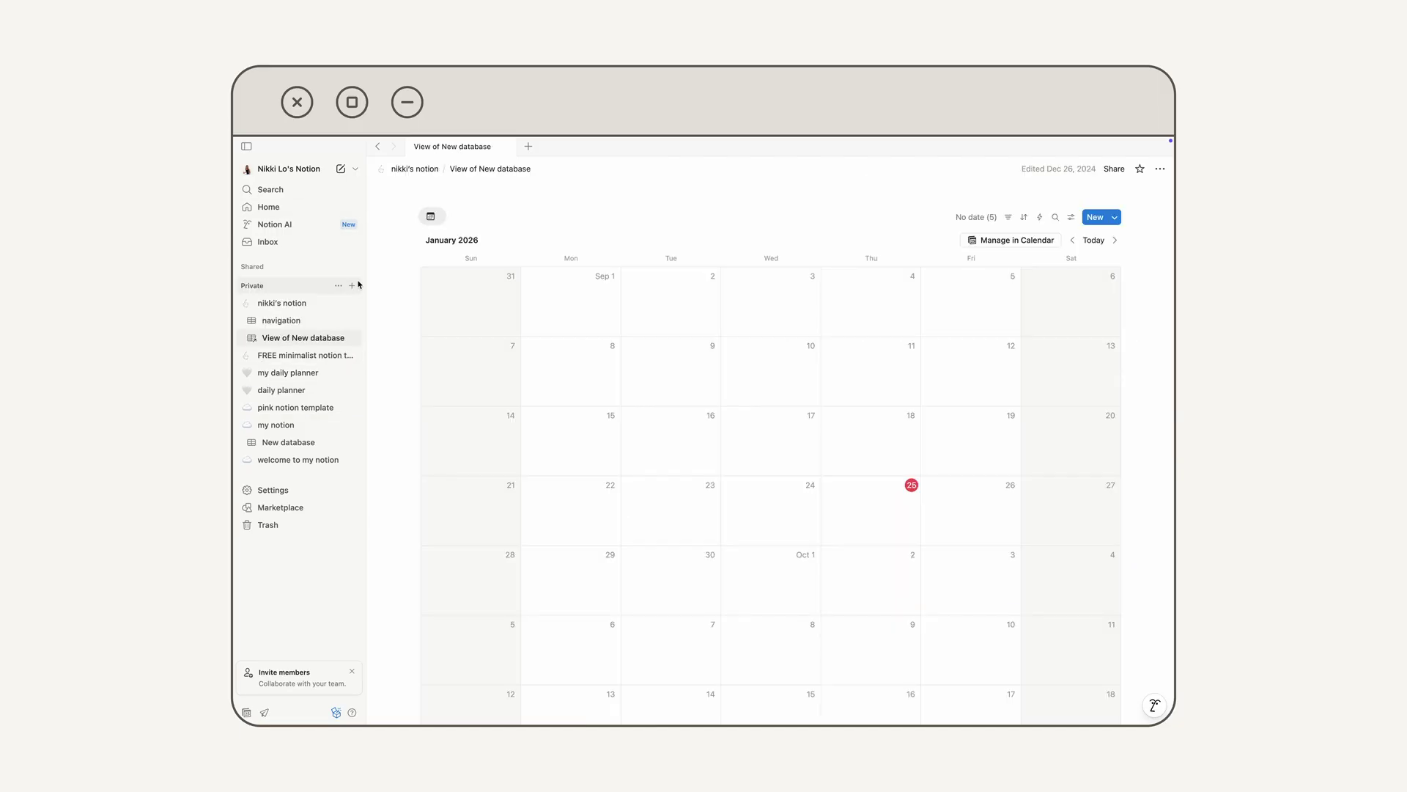
click(353, 287)
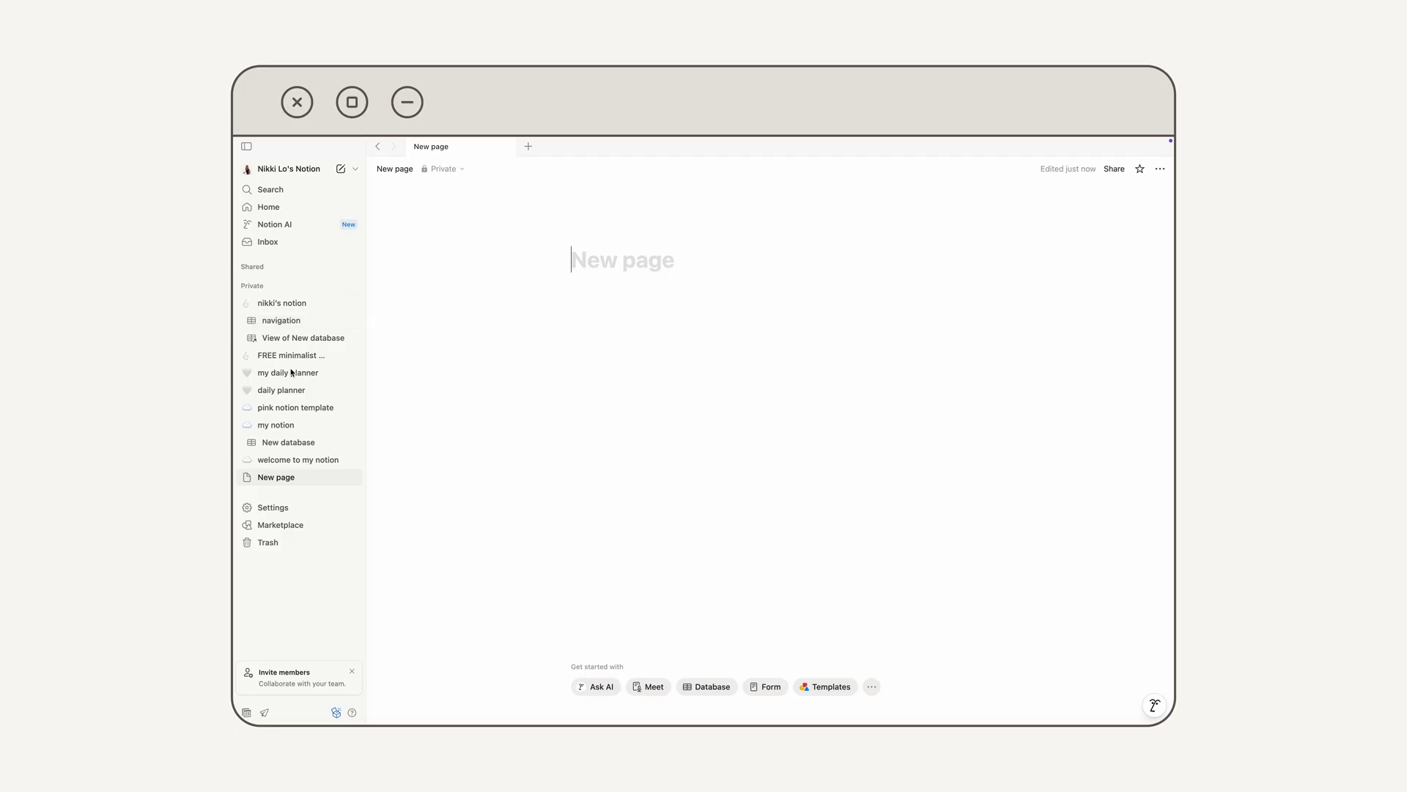
click(247, 147)
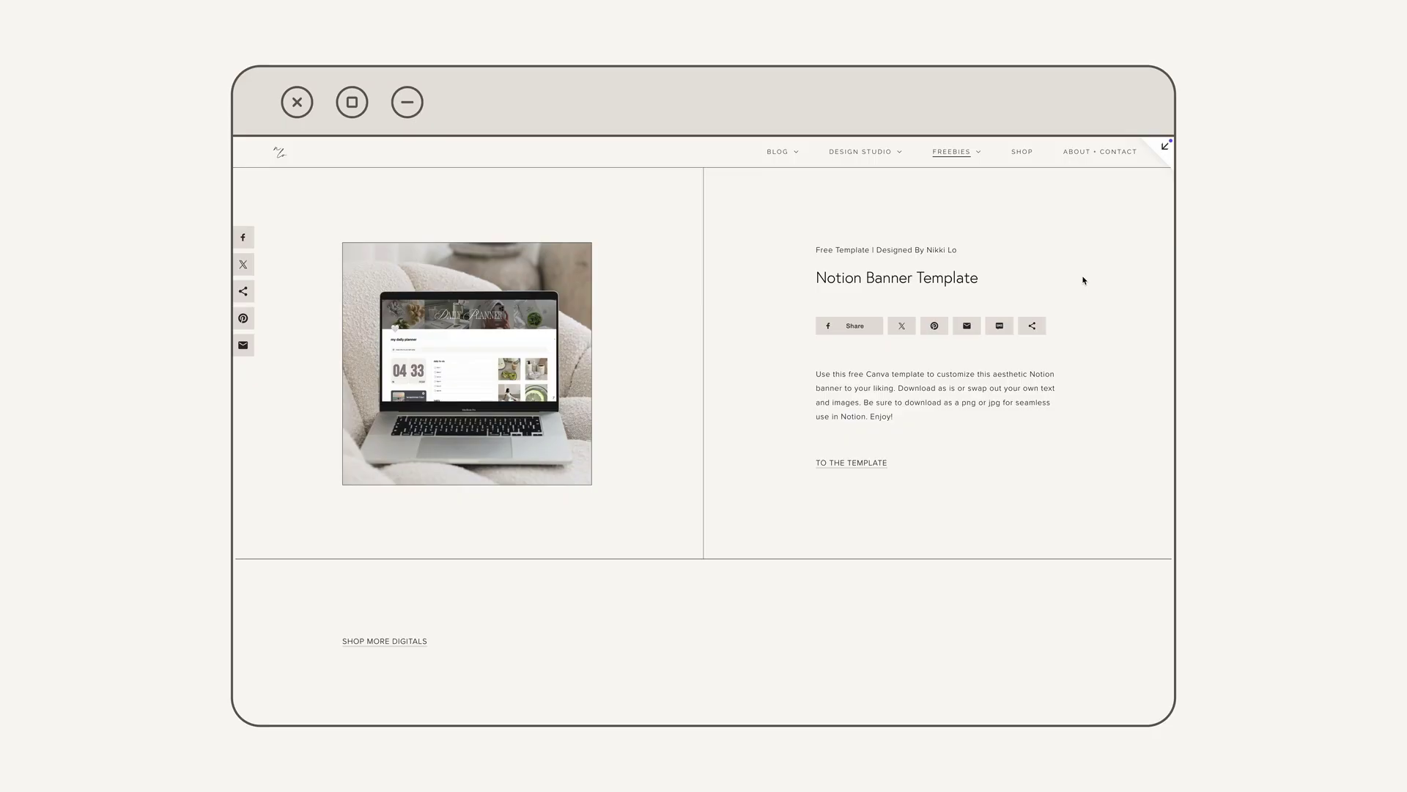
Switch to the Notion Banner Template web page, open the template for editing in Canva and select an image download format.
click(859, 463)
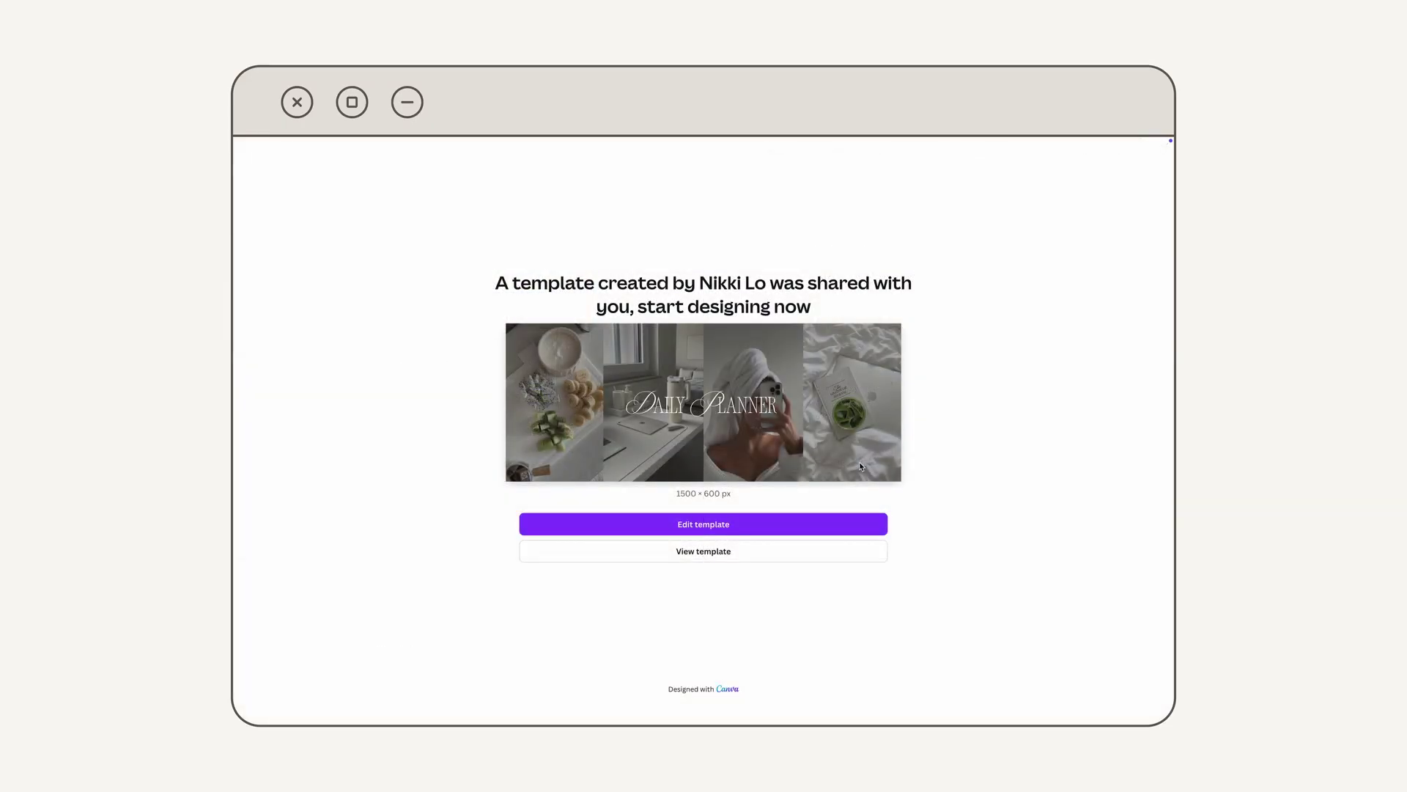
click(818, 522)
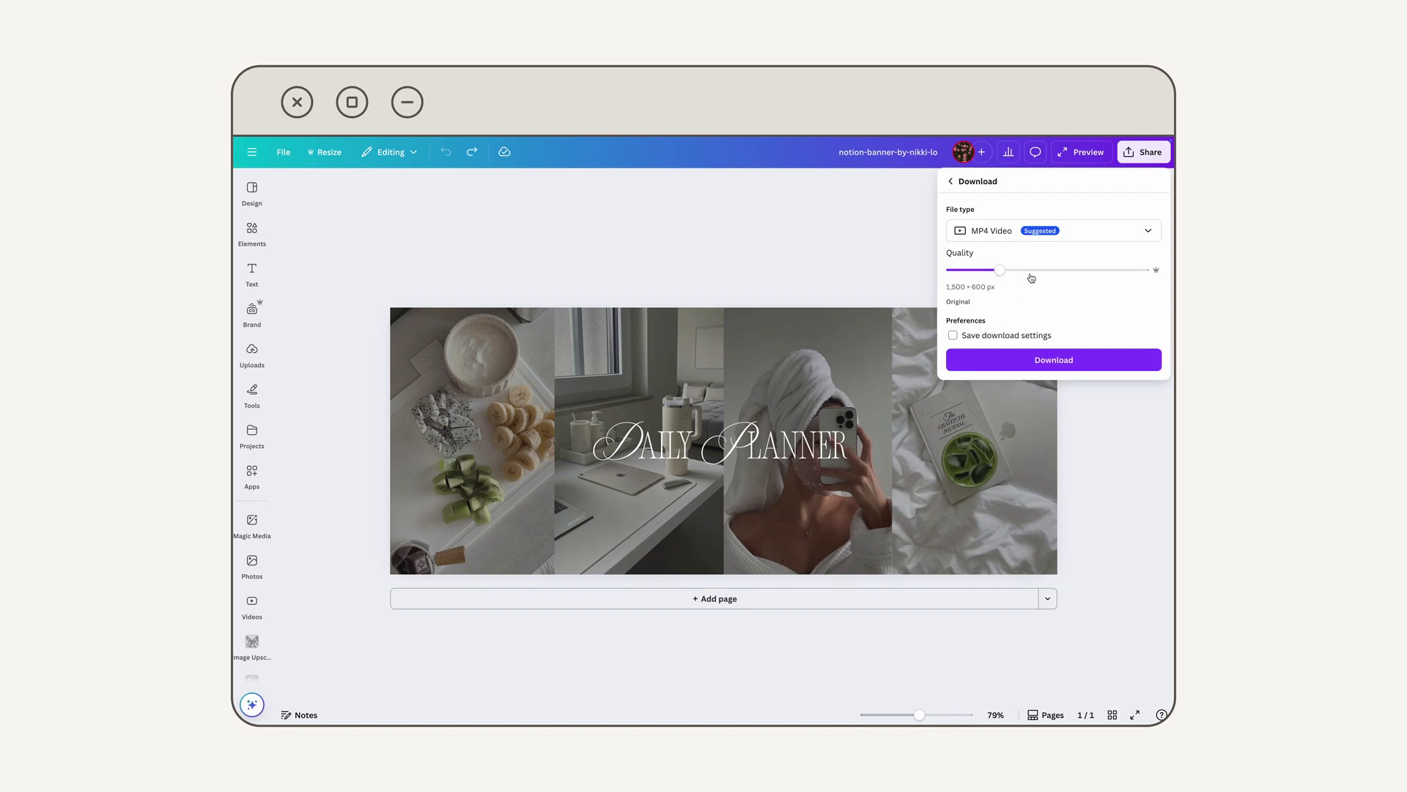
click(1041, 230)
click(1035, 270)
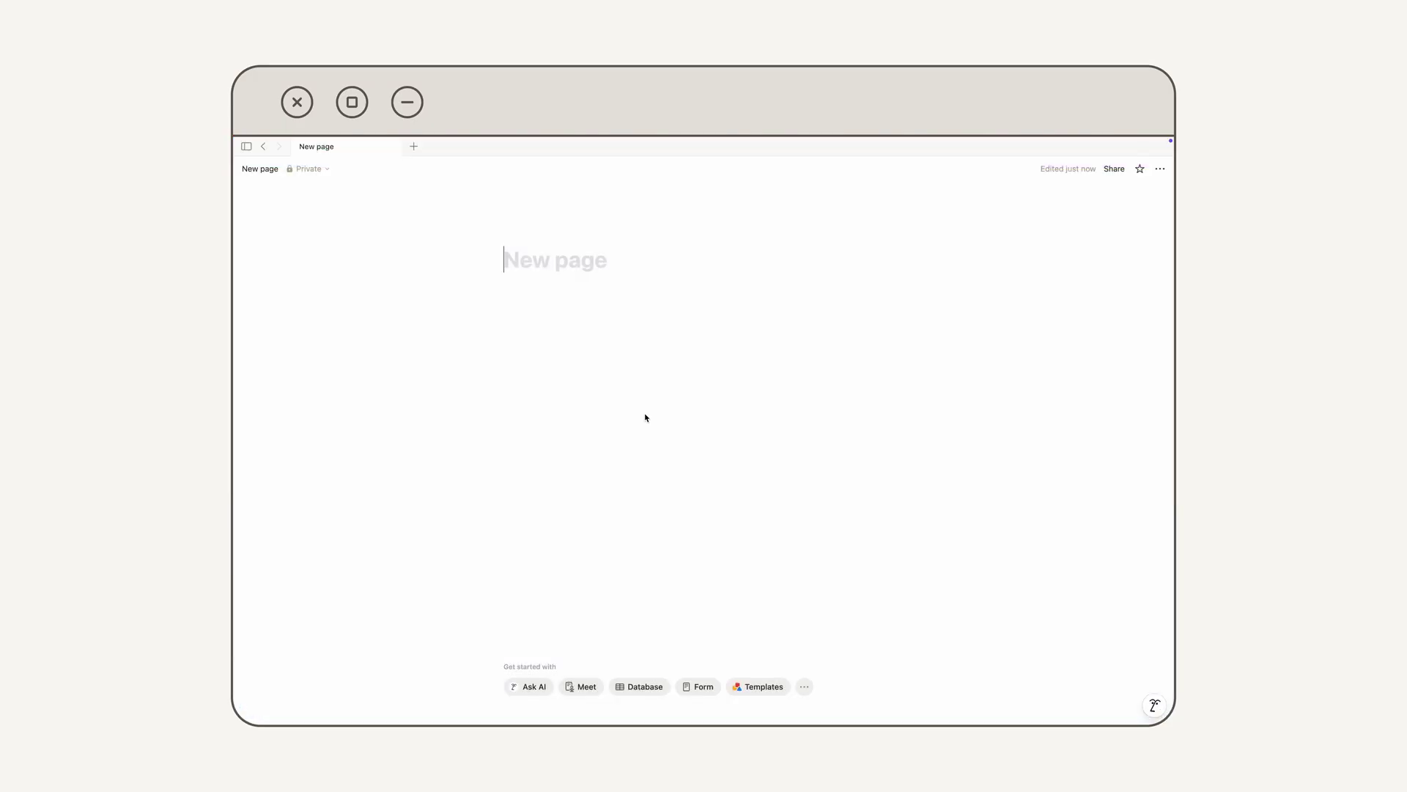
In Notion, add a cover to the new page and replace it with the uploaded Daily Planner banner image.
mouse_move(585, 233)
click(585, 234)
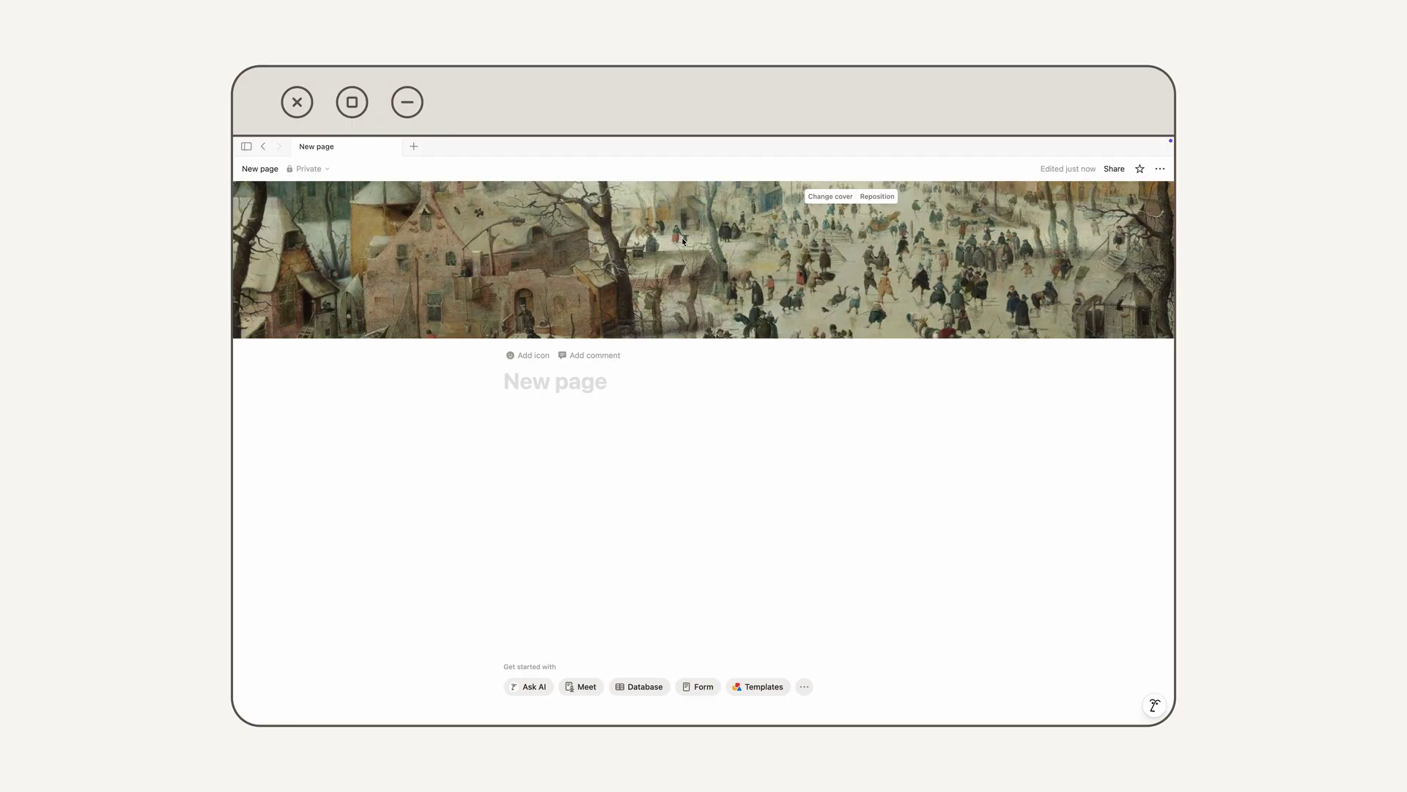
click(831, 196)
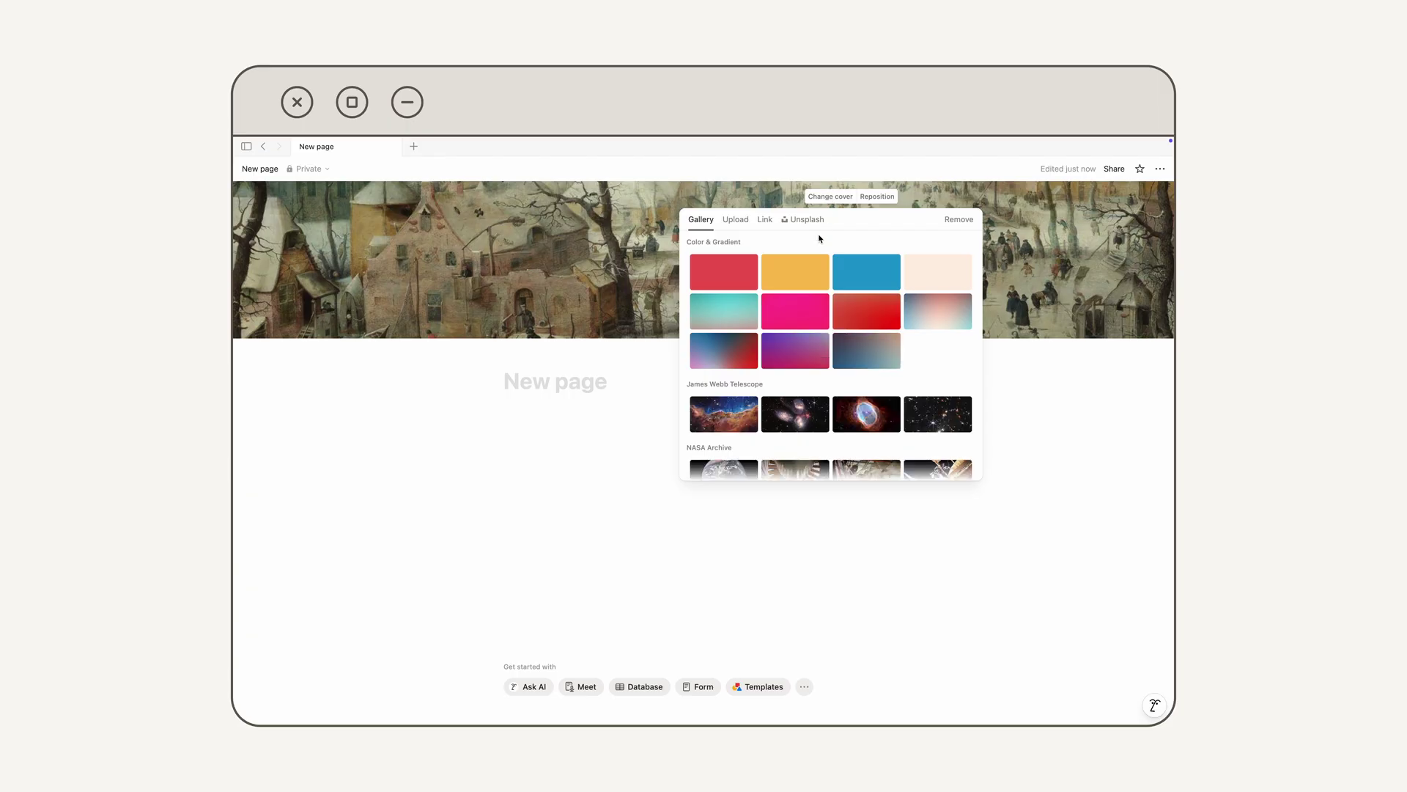
click(740, 222)
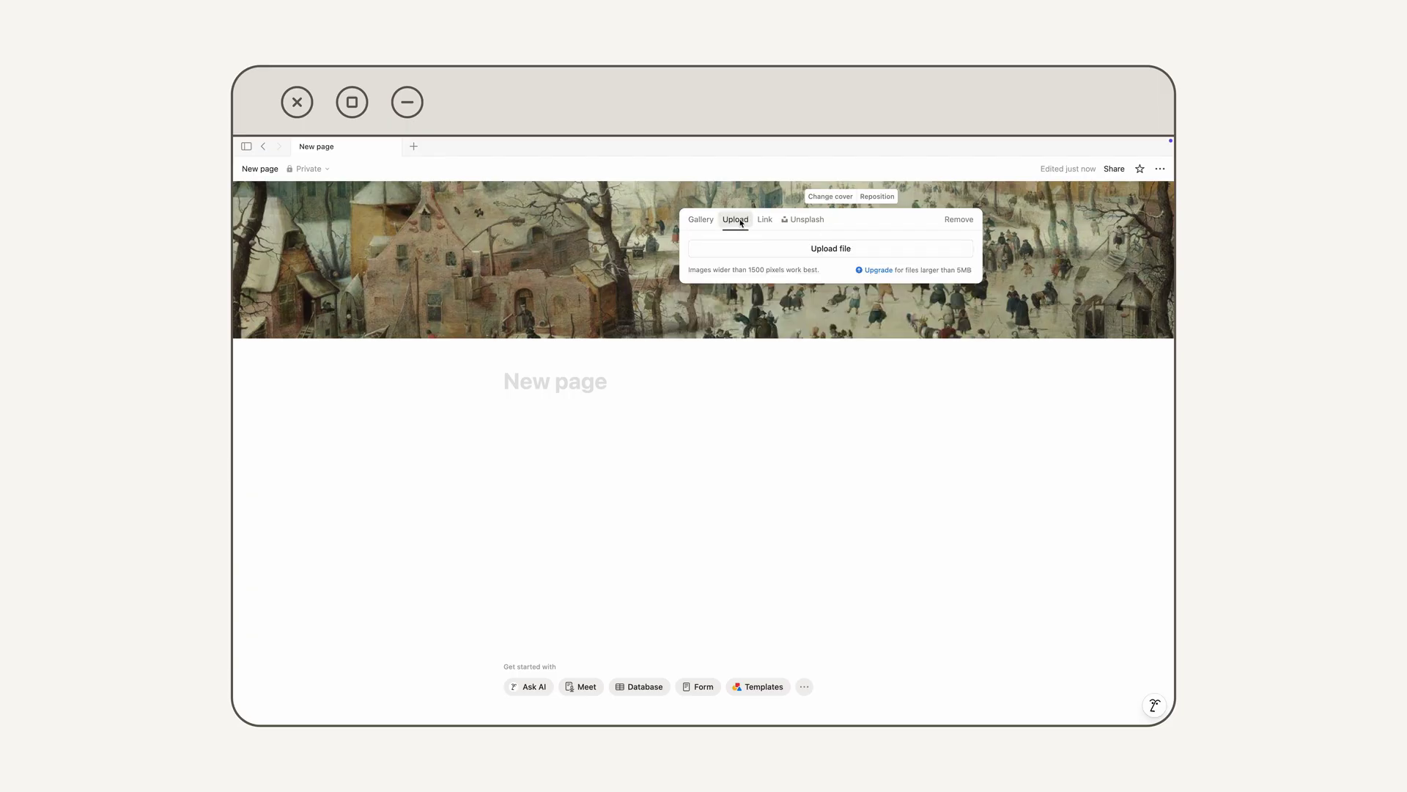
click(766, 253)
double_click(587, 380)
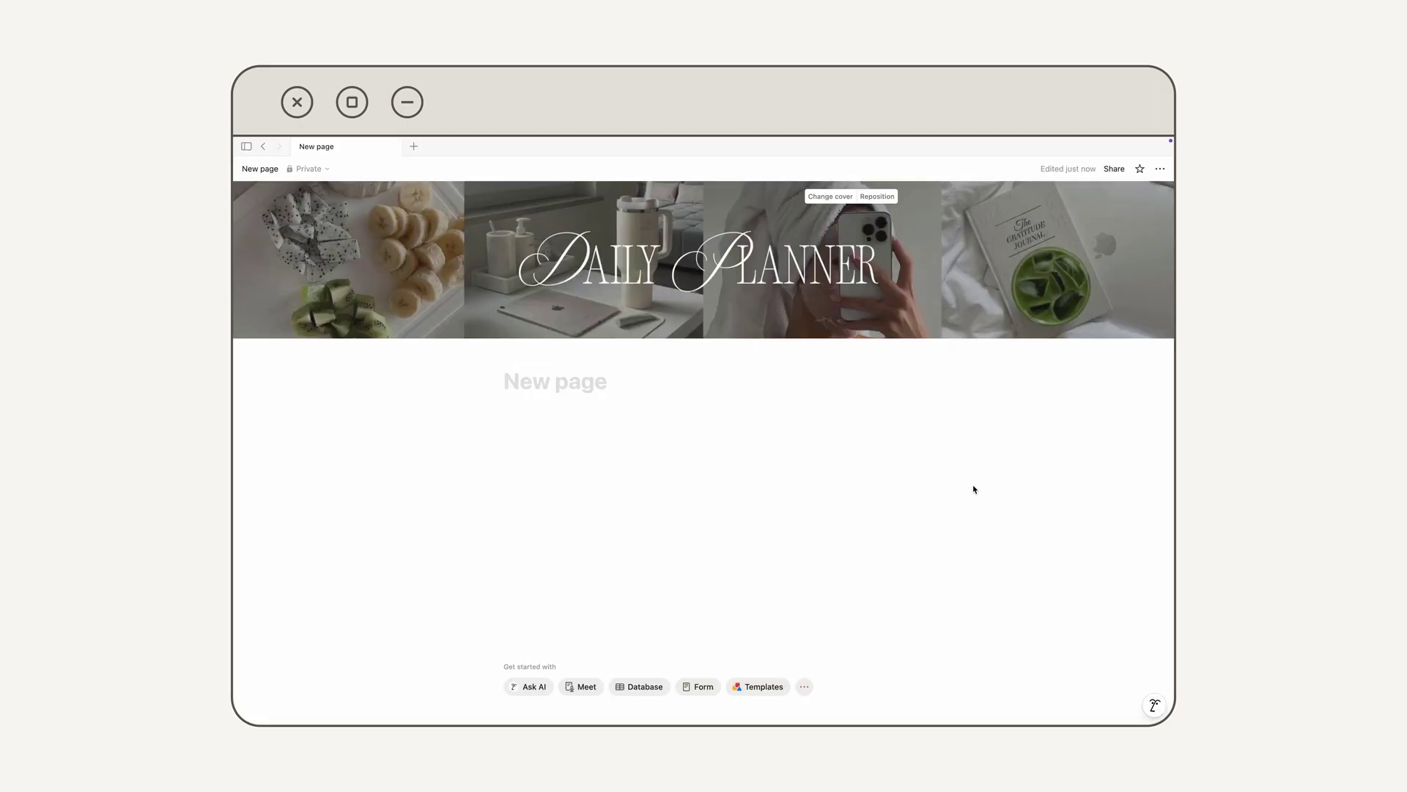
click(517, 475)
Set the new page's layout to full width.
click(1160, 171)
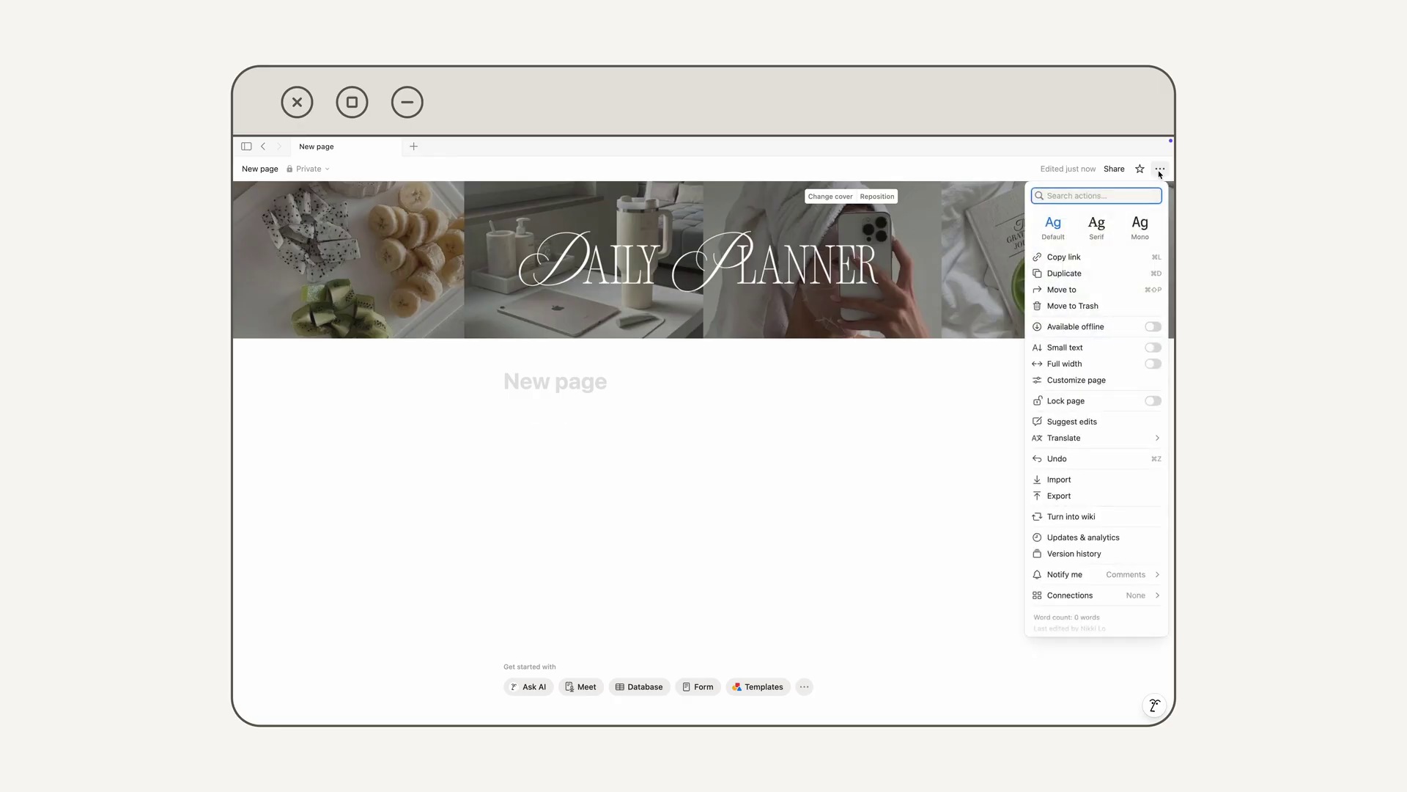
click(1152, 365)
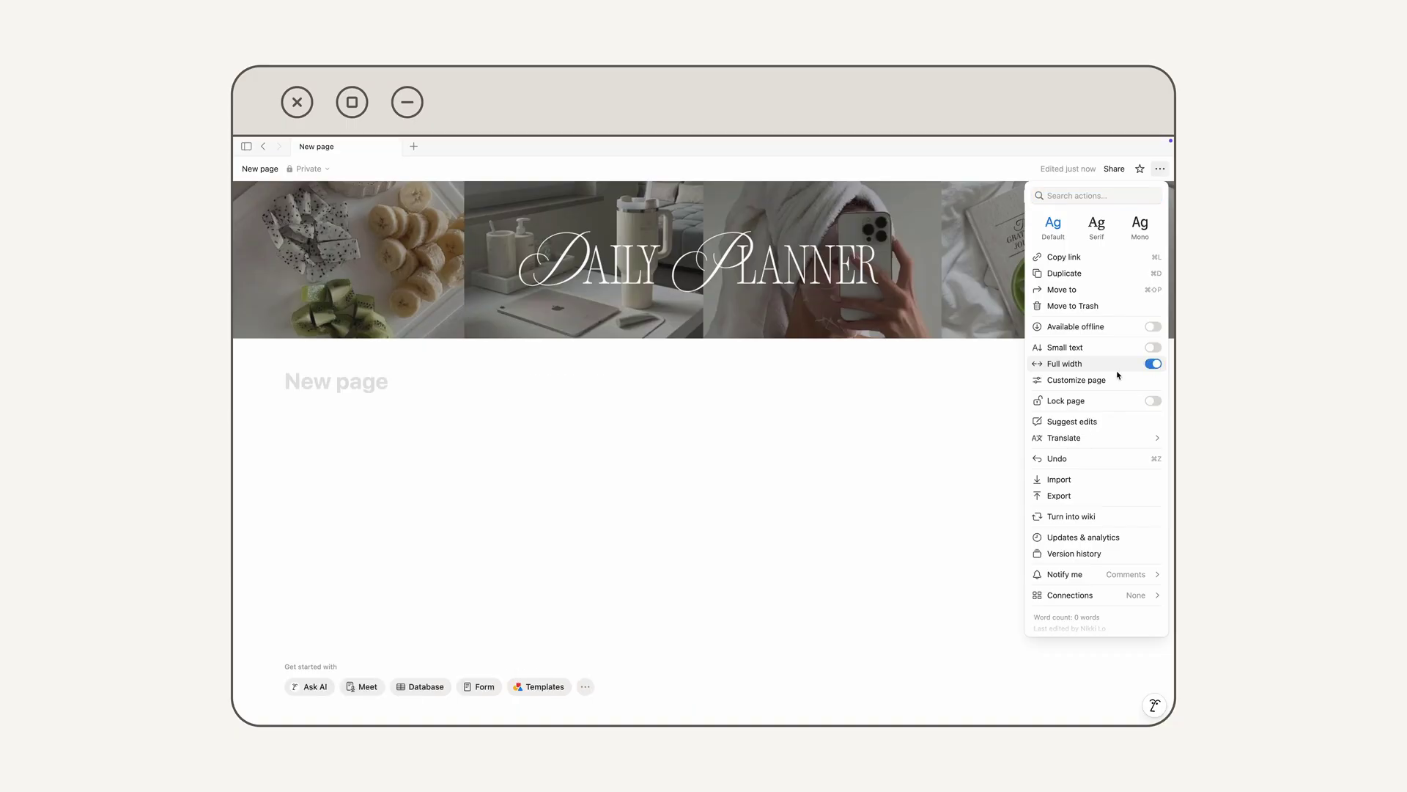
click(892, 423)
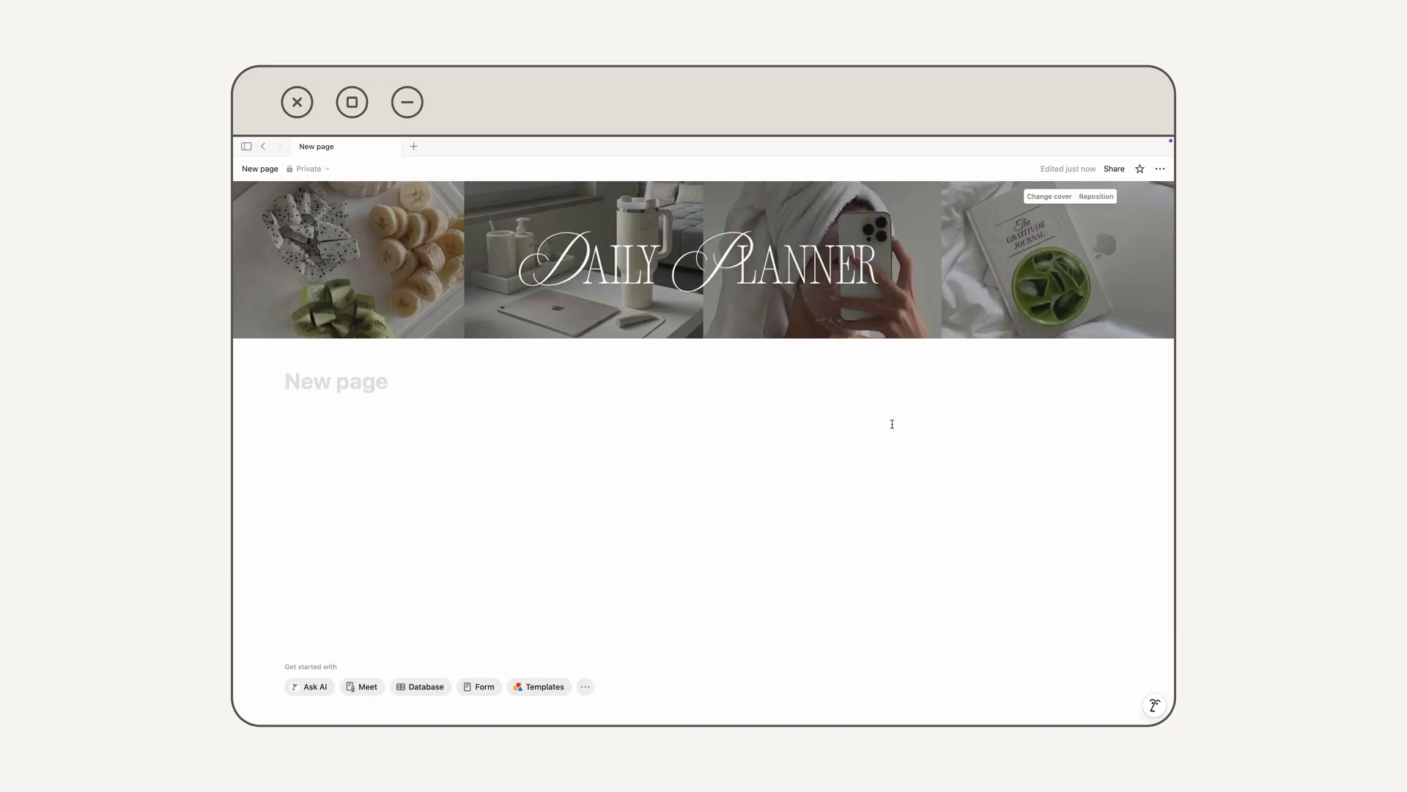
Give the page a white heart emoji icon and title it with the owner's first name followed by "'s daily planner".
mouse_move(316, 345)
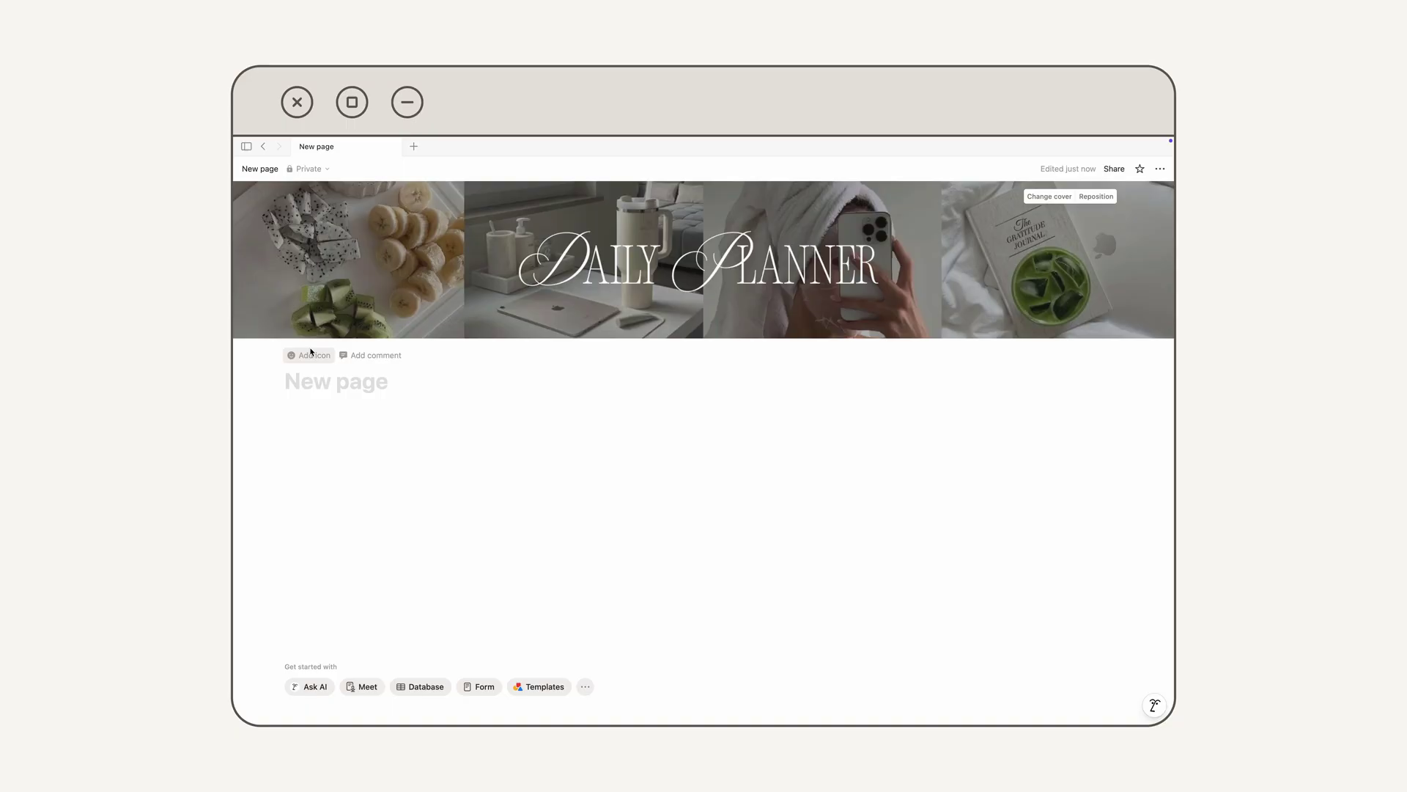
click(311, 354)
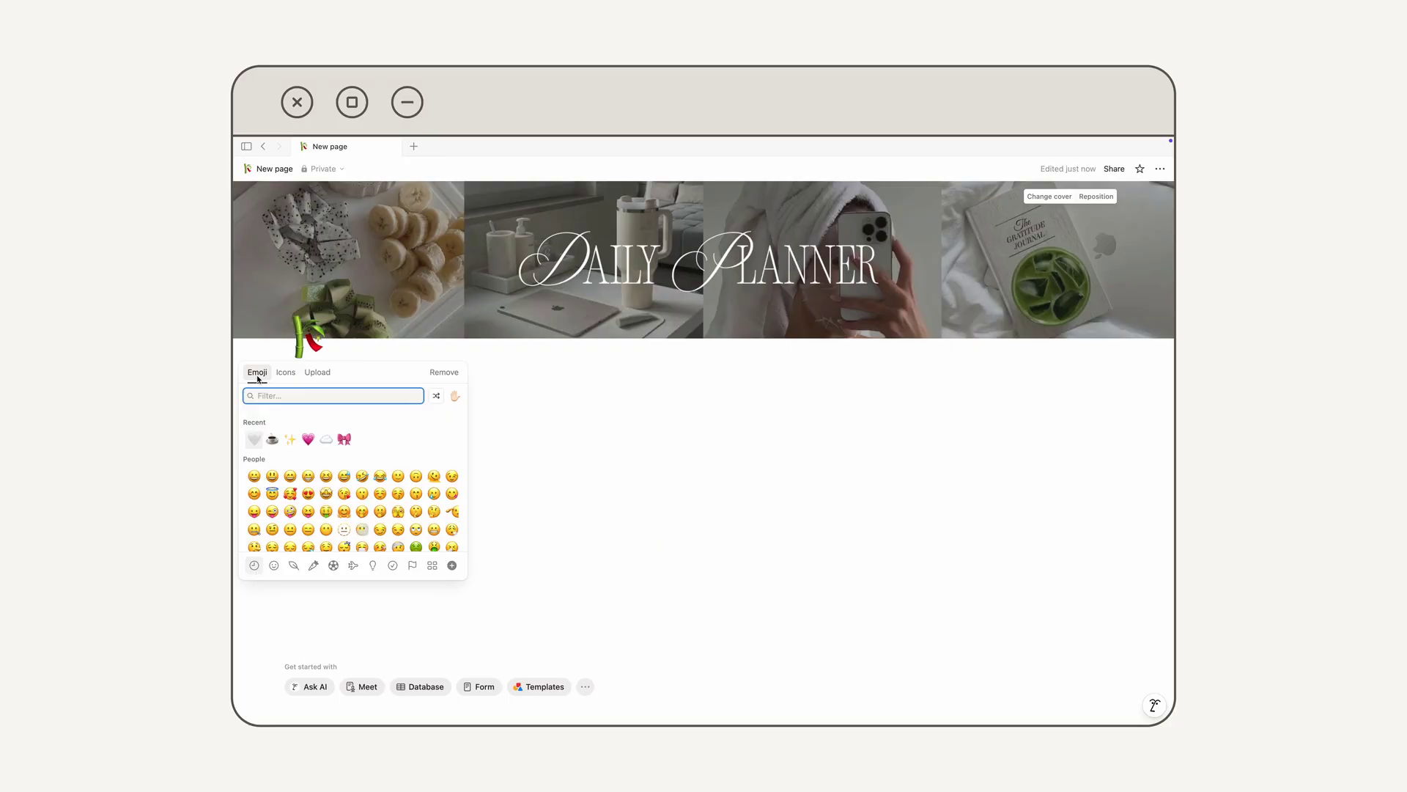
click(254, 440)
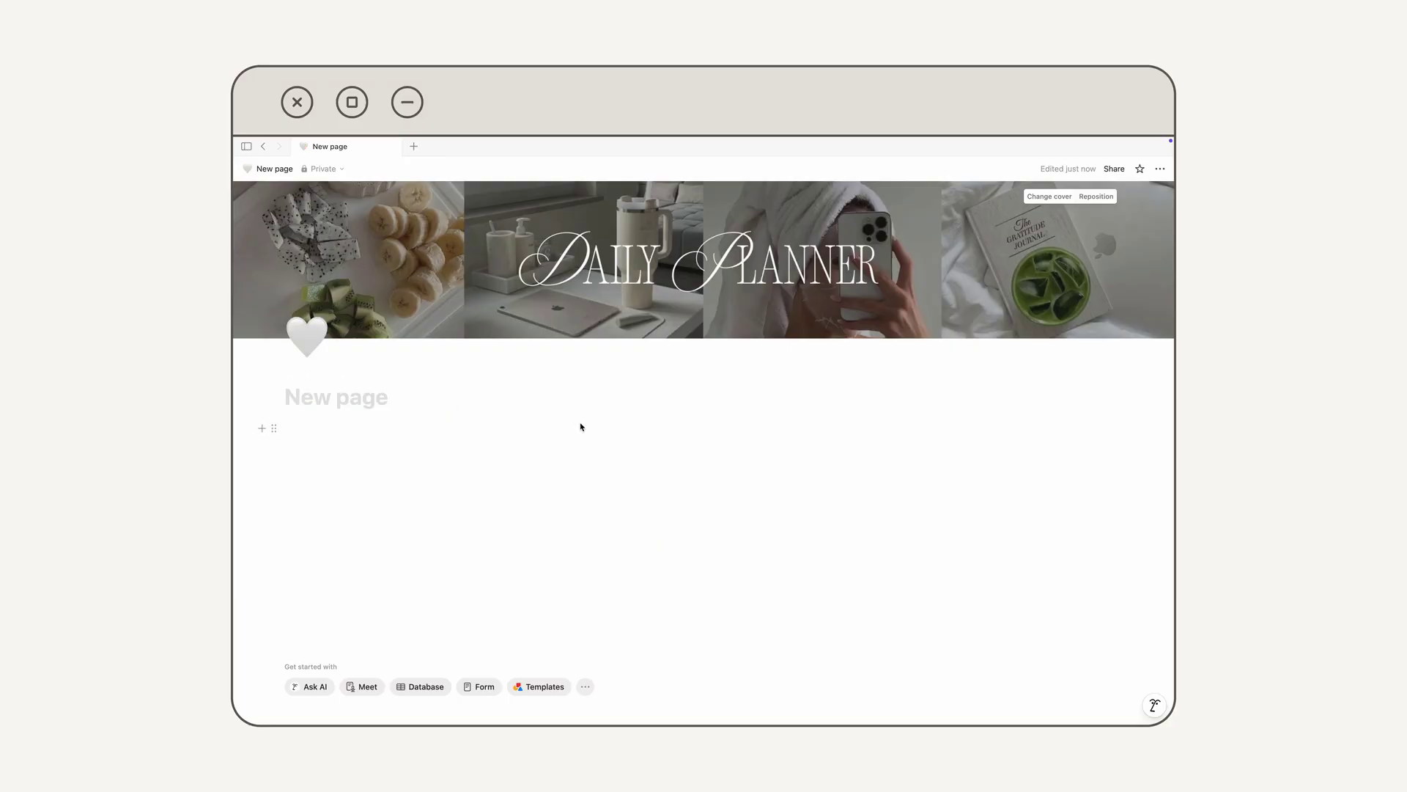
click(310, 401)
text(nikk)
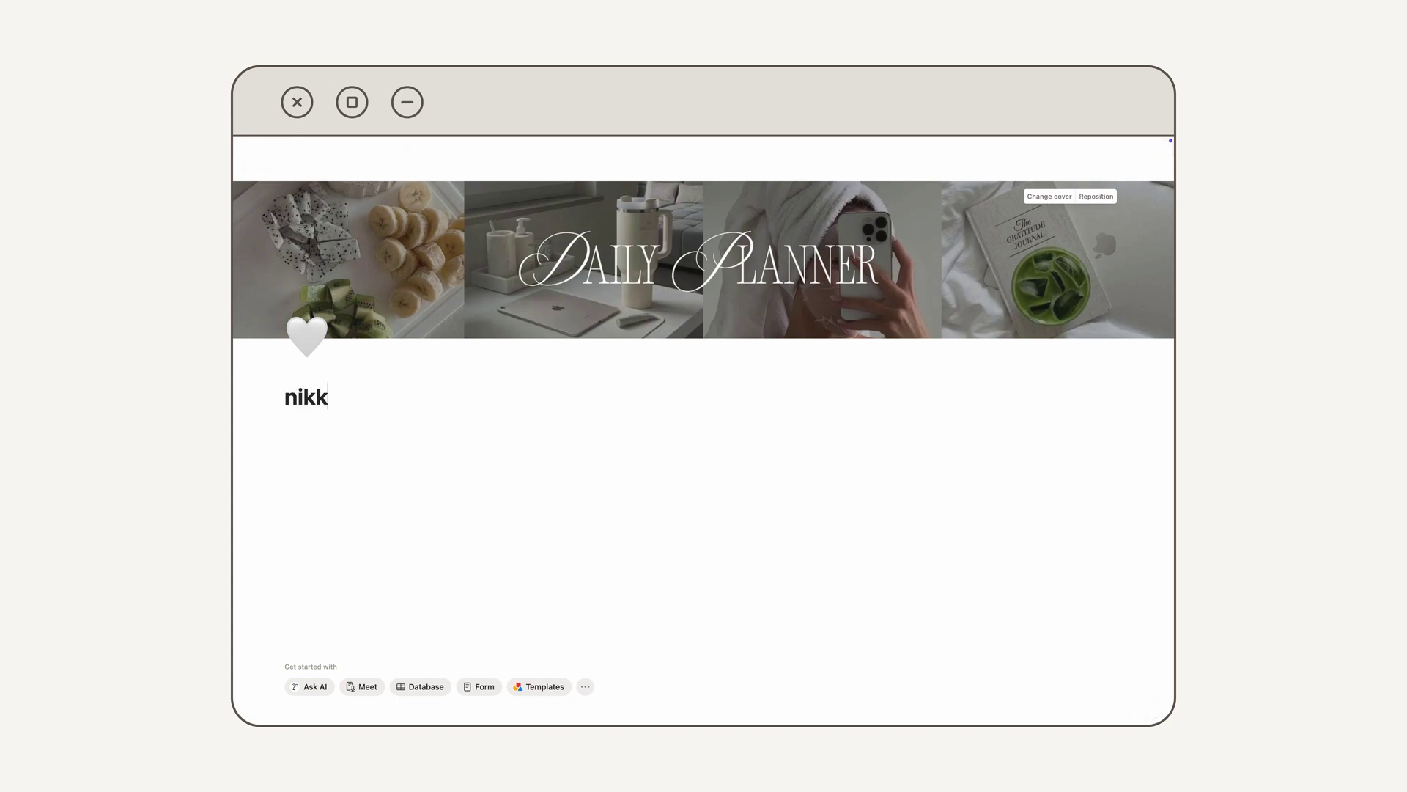
text(i's daily planner)
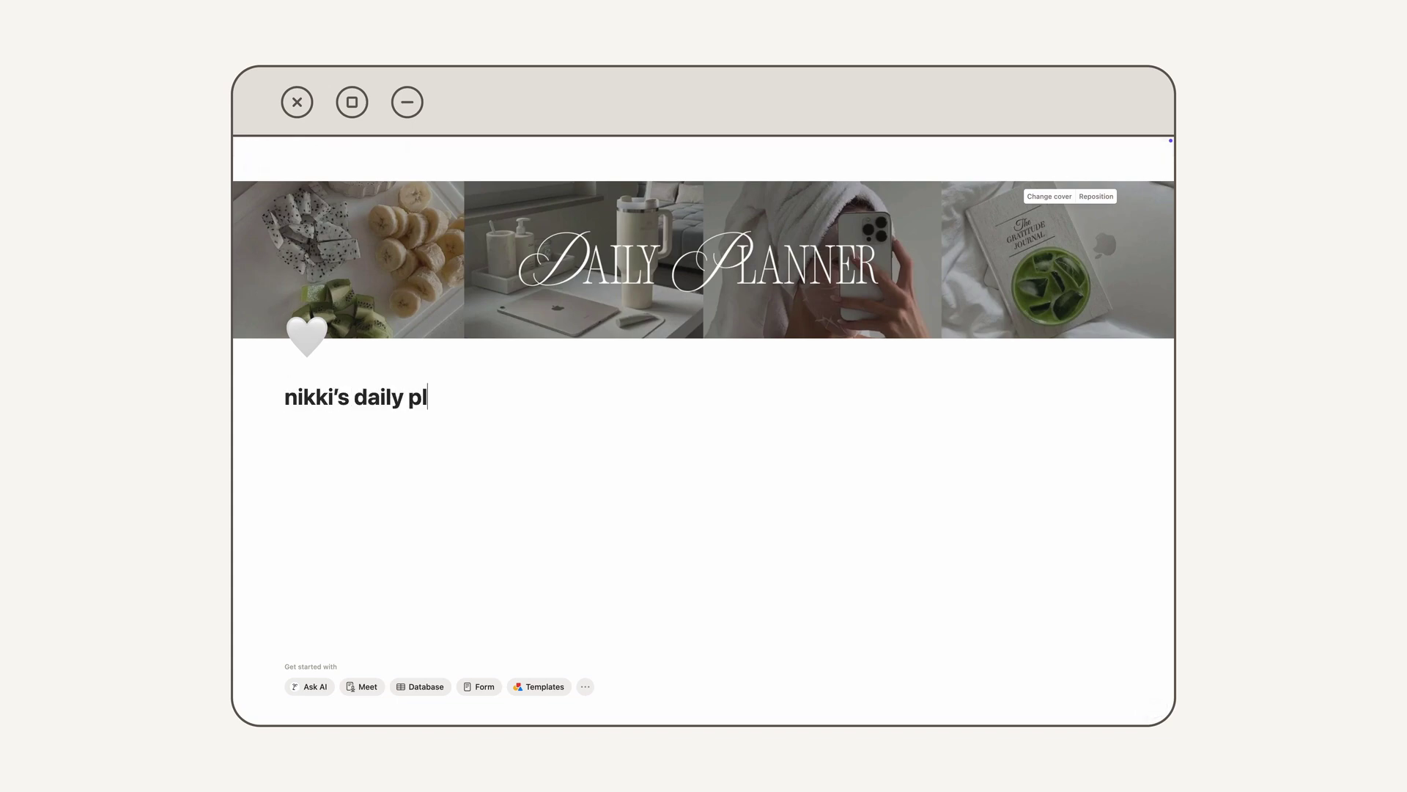
Insert a callout block below the page title and give it a gray background.
click(288, 429)
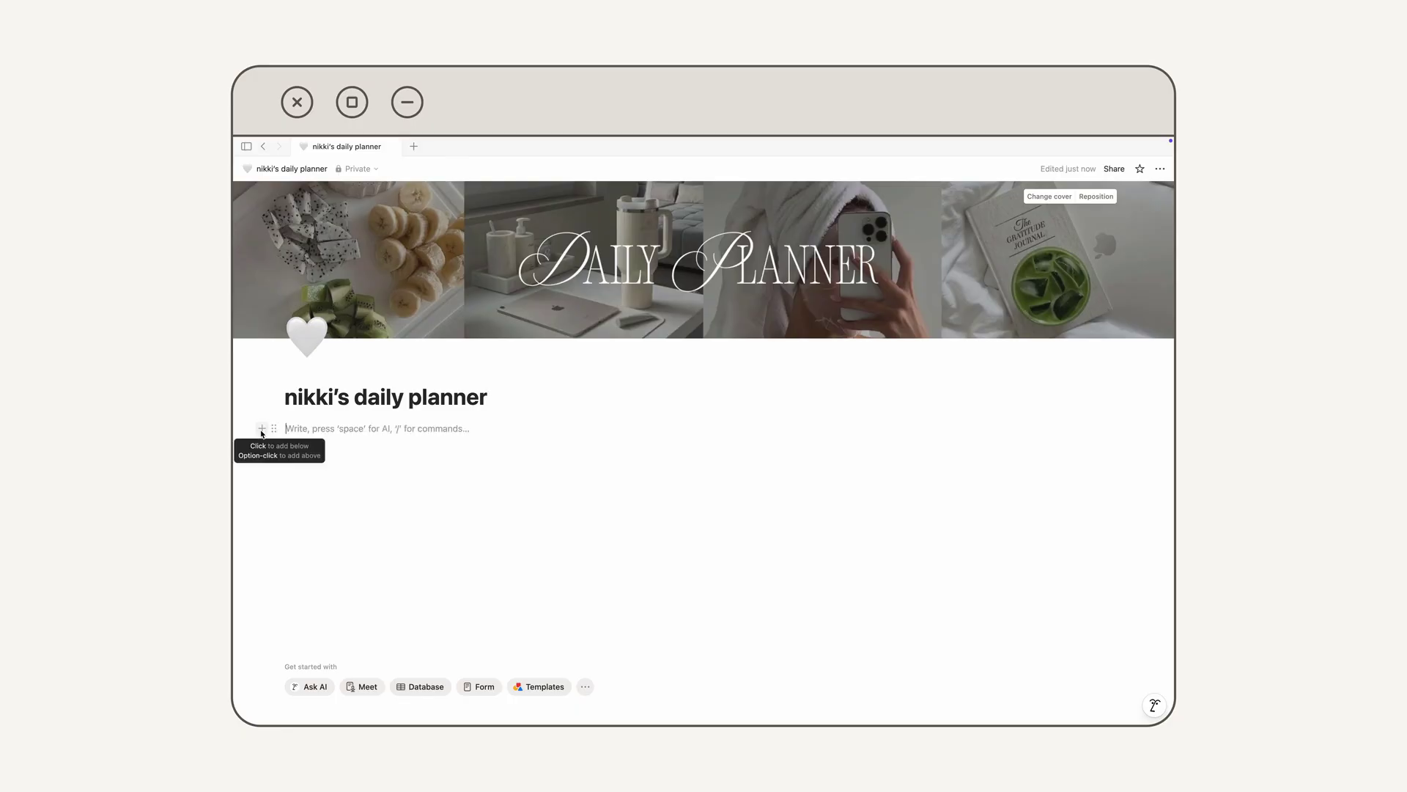
click(262, 429)
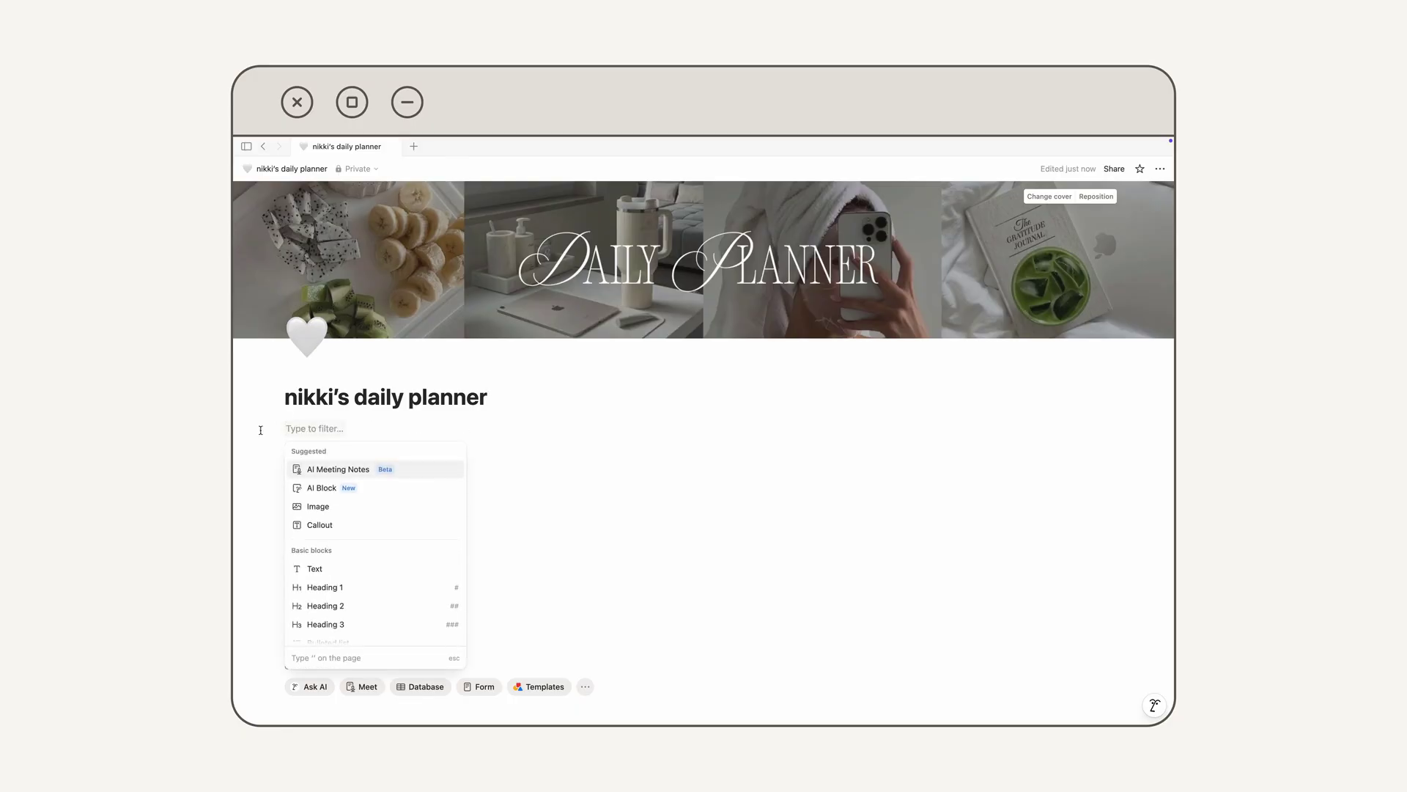
click(338, 525)
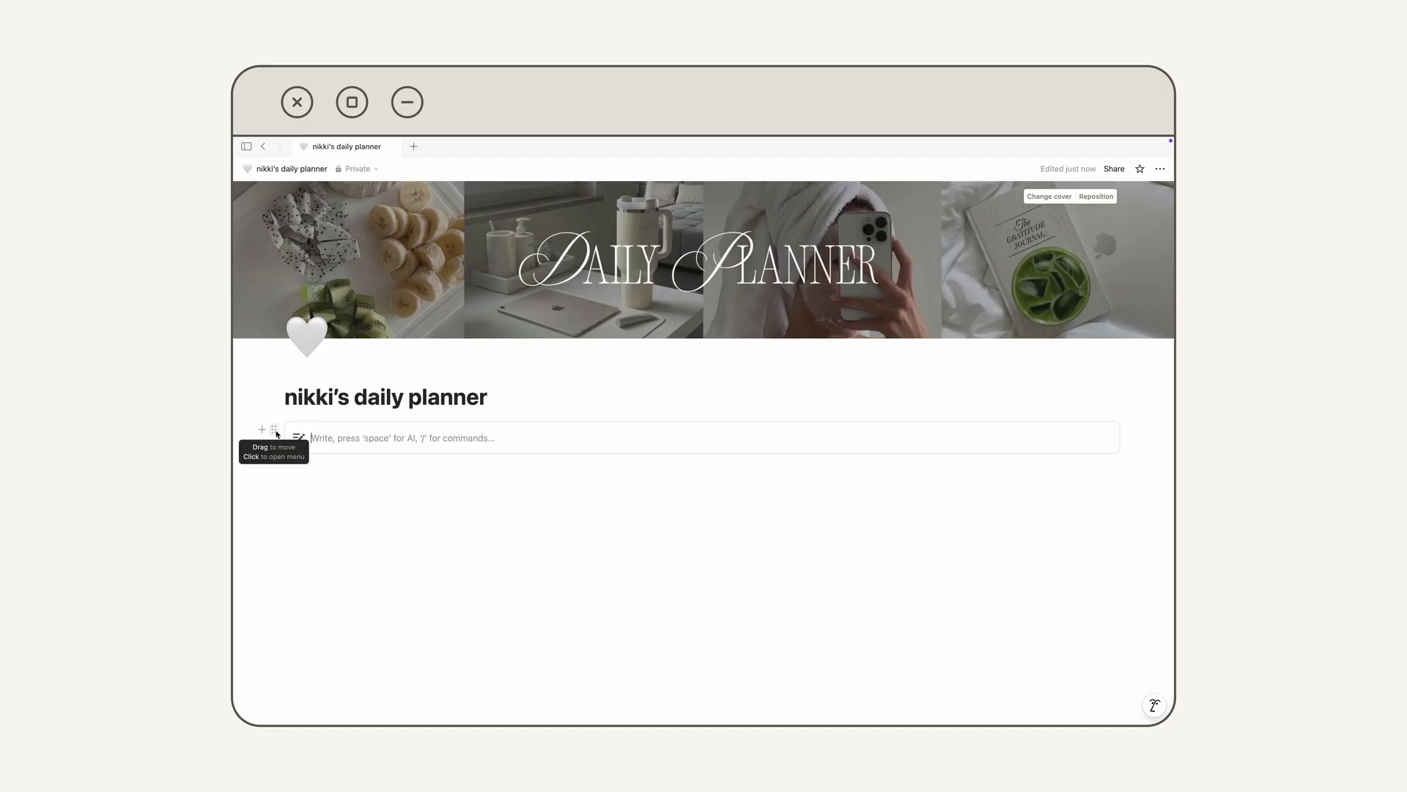
click(275, 430)
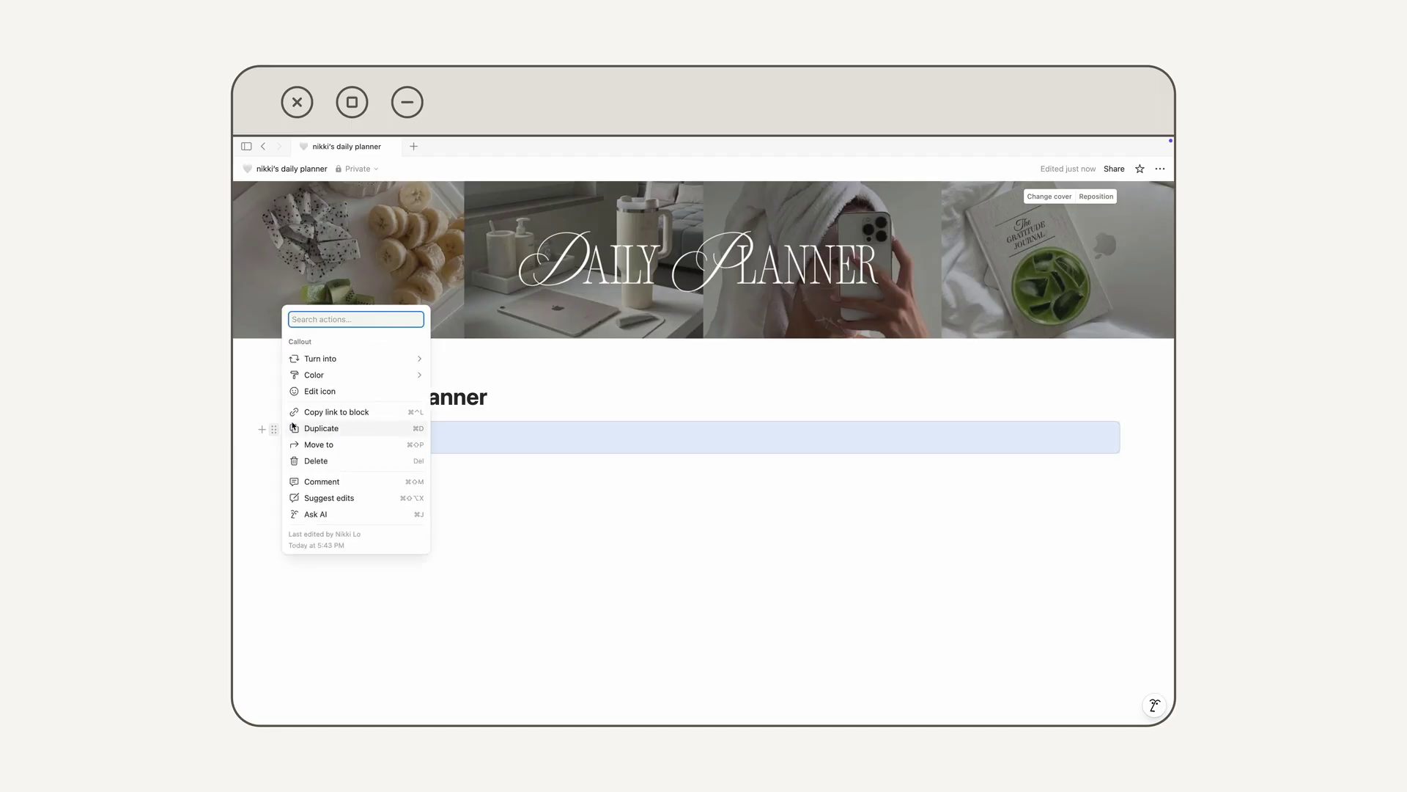
mouse_move(344, 375)
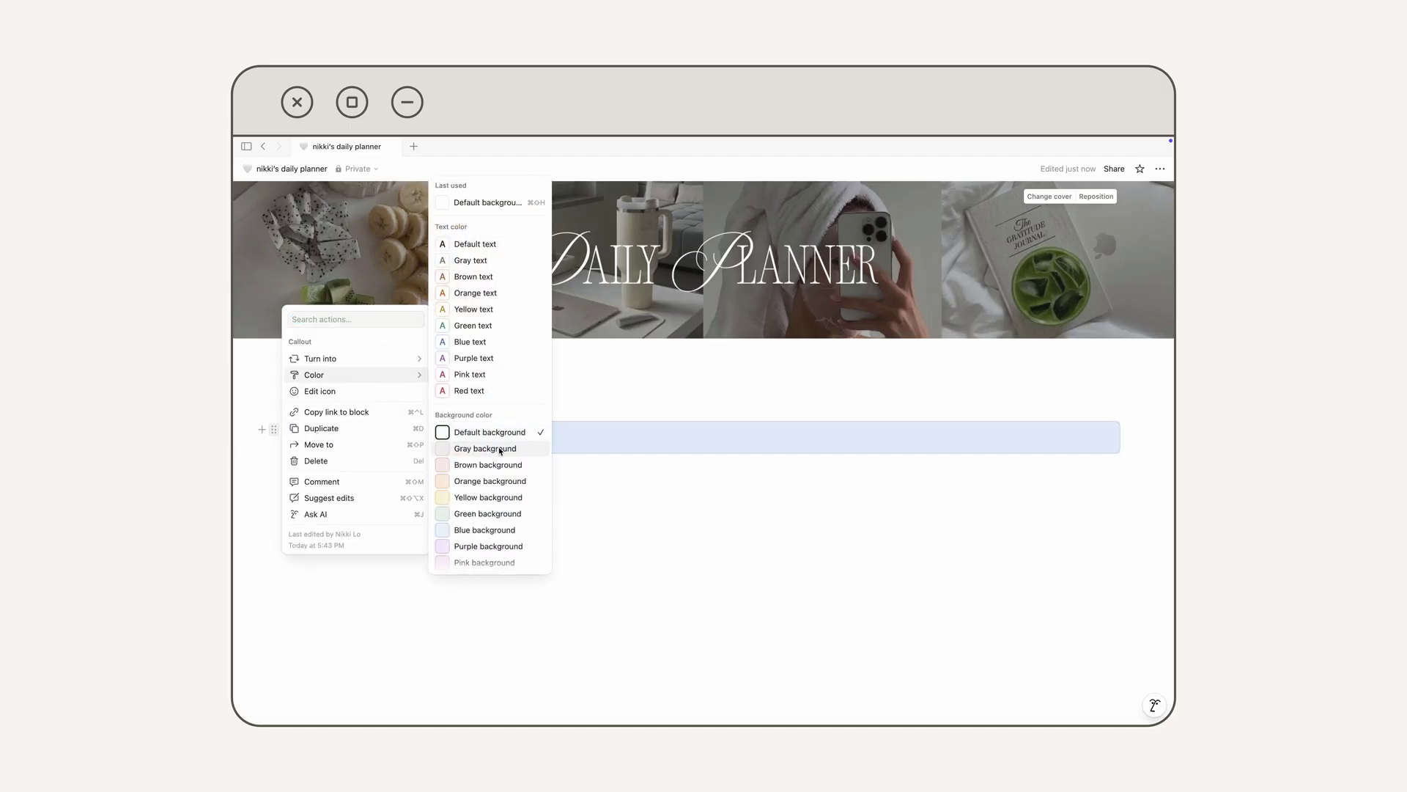
click(500, 449)
Change the callout's icon to a sun and enter the text "make time for yourself today".
click(299, 438)
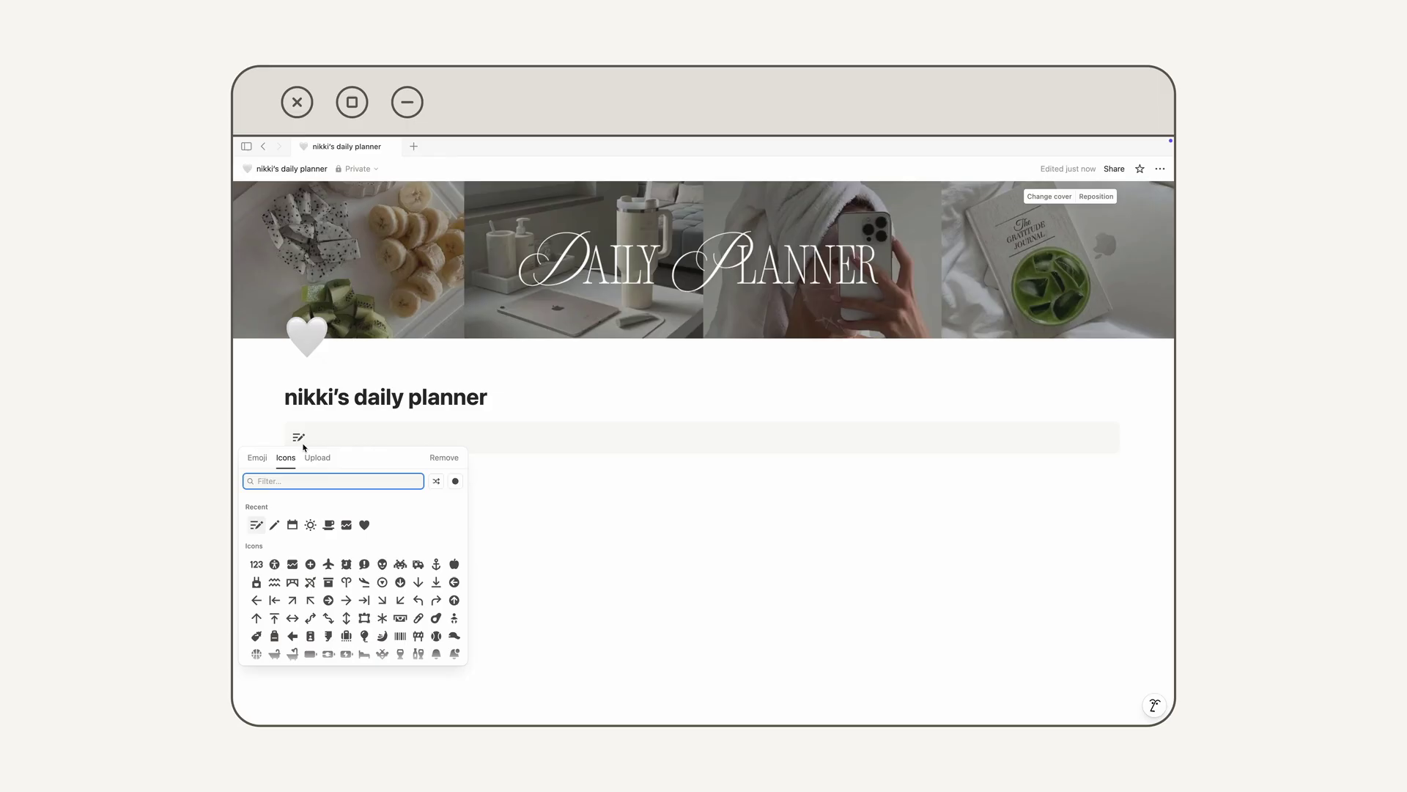
click(317, 458)
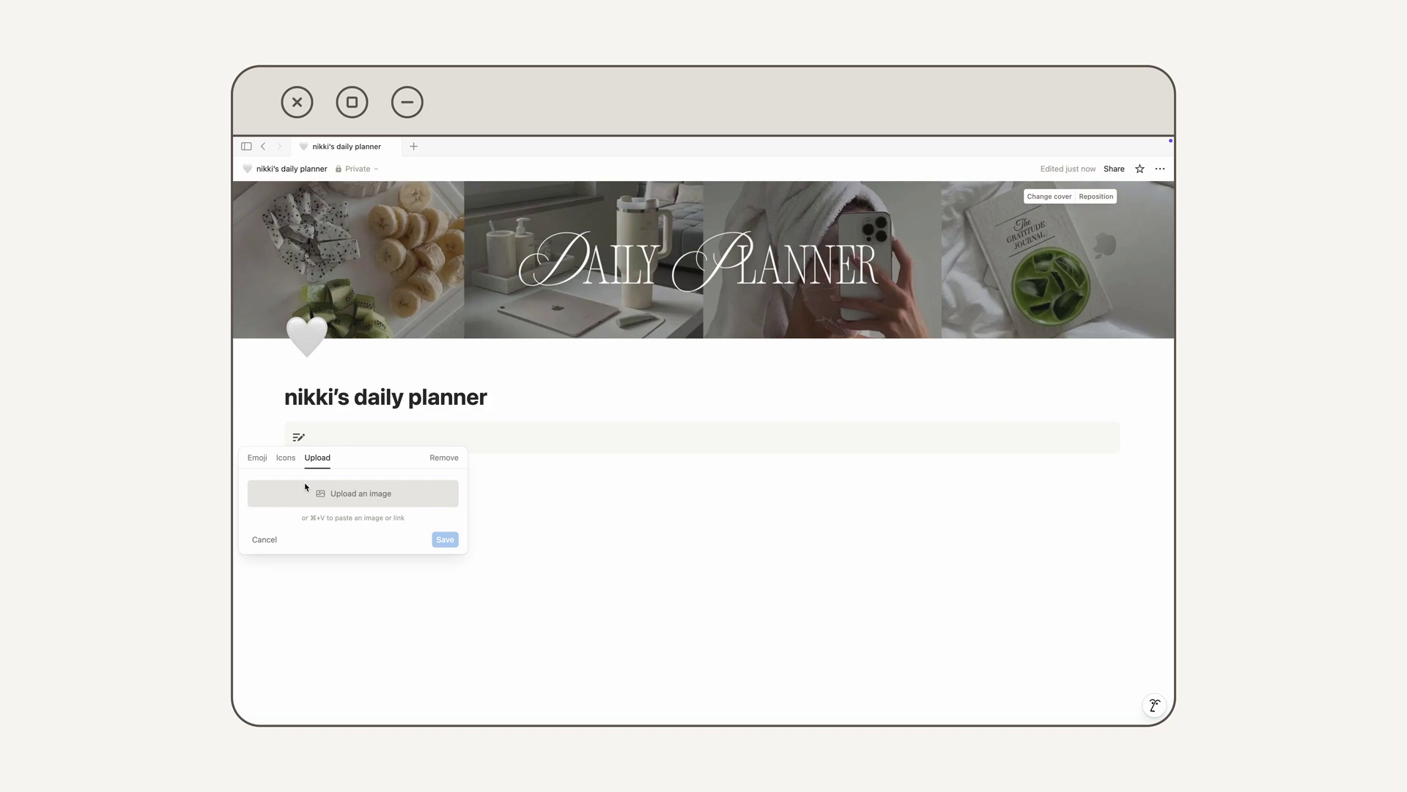
click(286, 459)
click(312, 526)
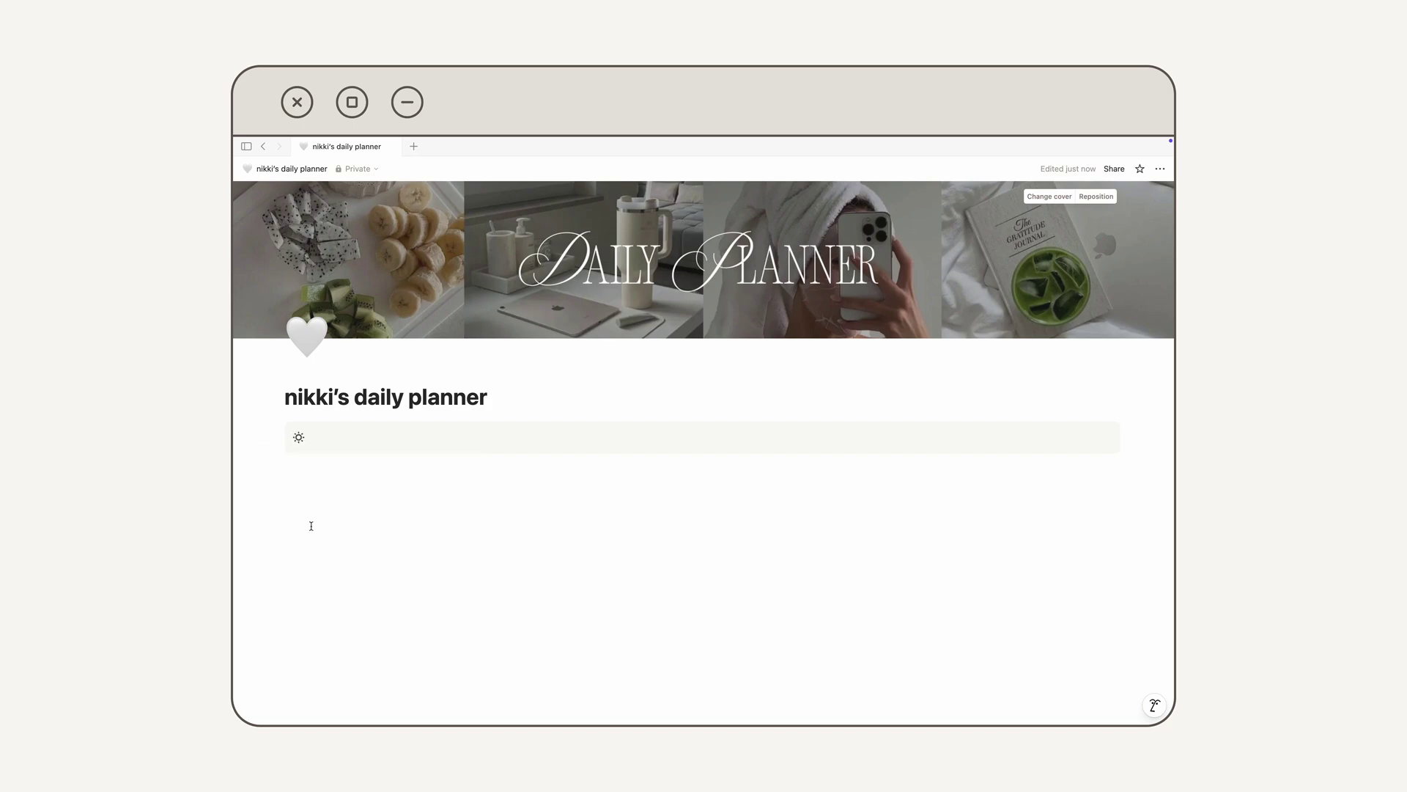
click(337, 440)
text(make time for yourself today)
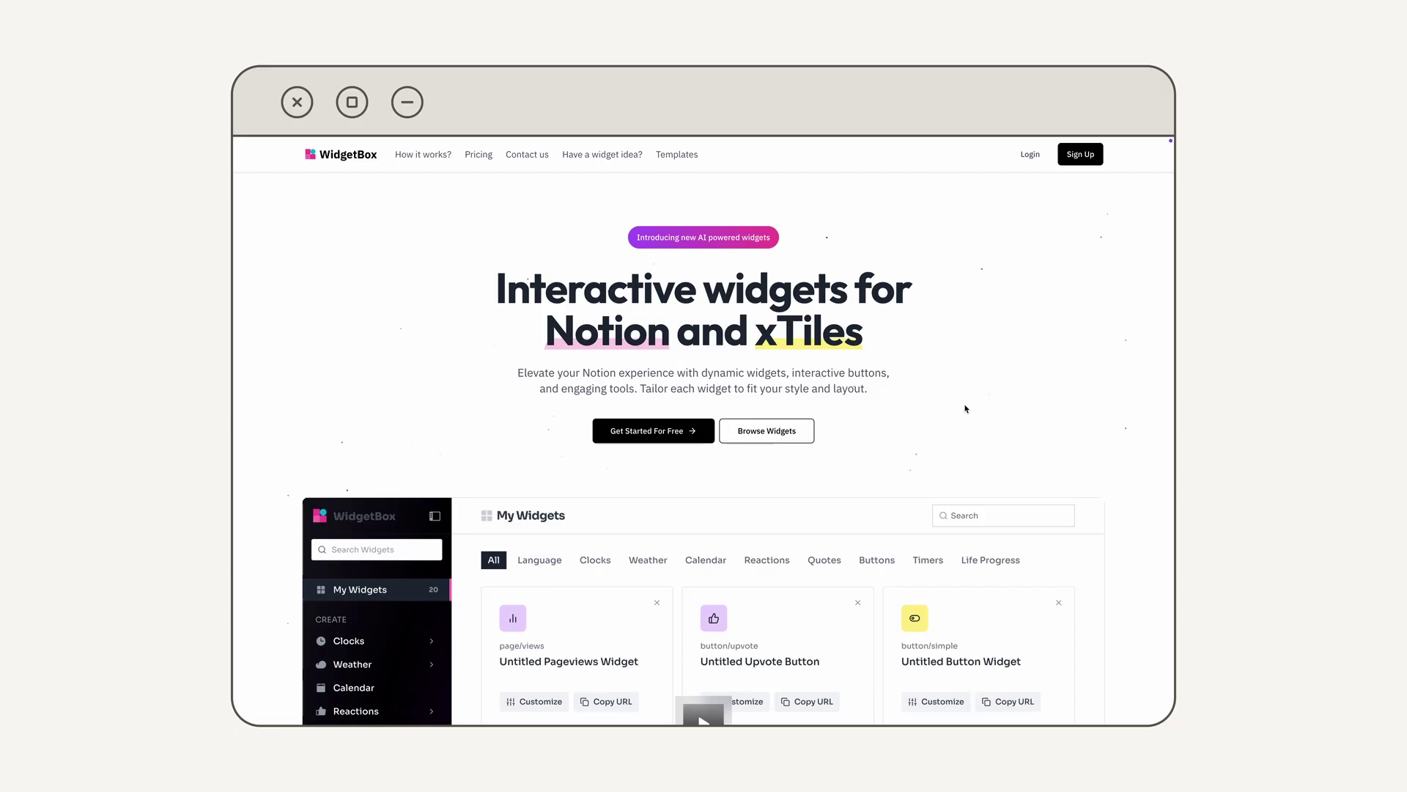
Log in to WidgetBox and start customizing a new Digital Clock widget, with the saved Minimal Digital Clock open for reference.
click(1032, 157)
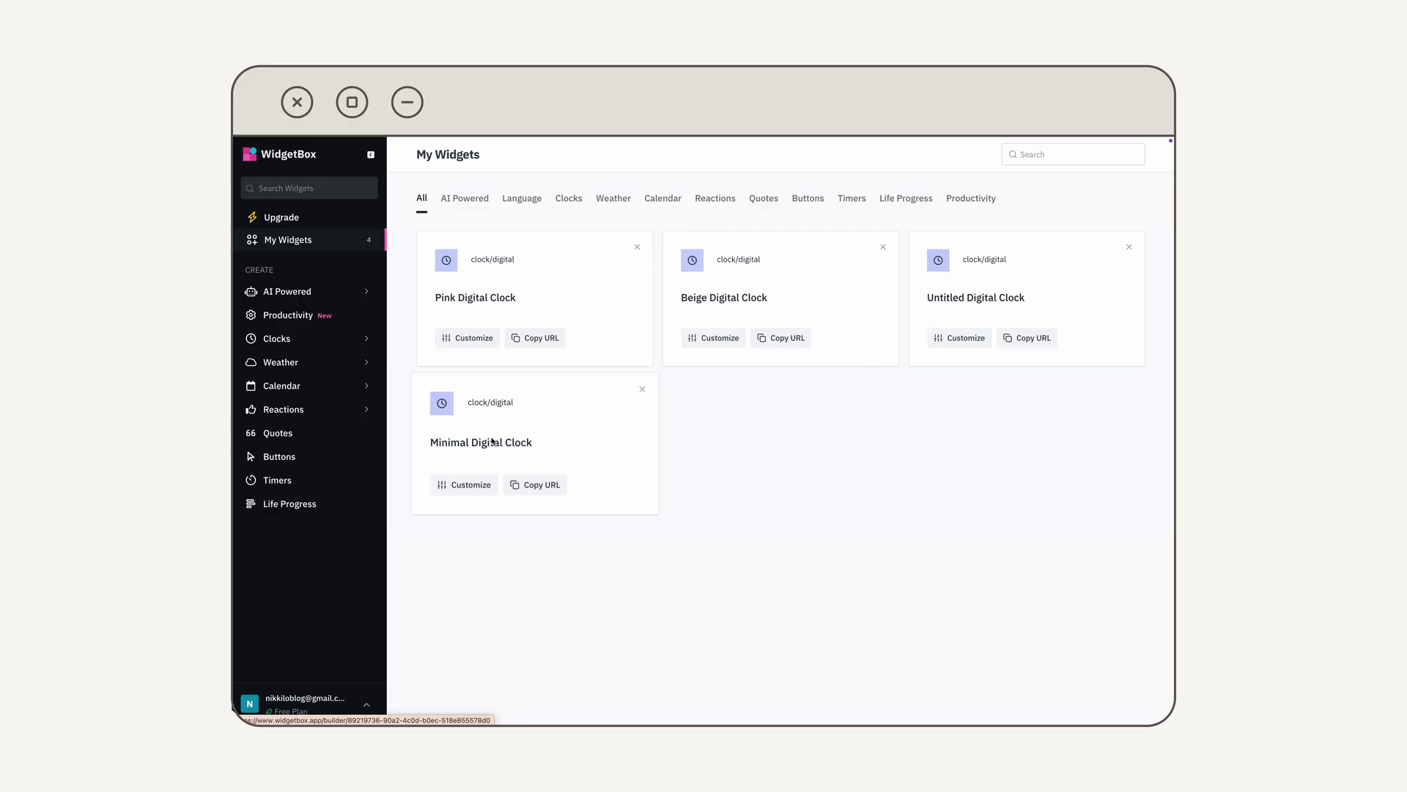
click(454, 486)
click(312, 338)
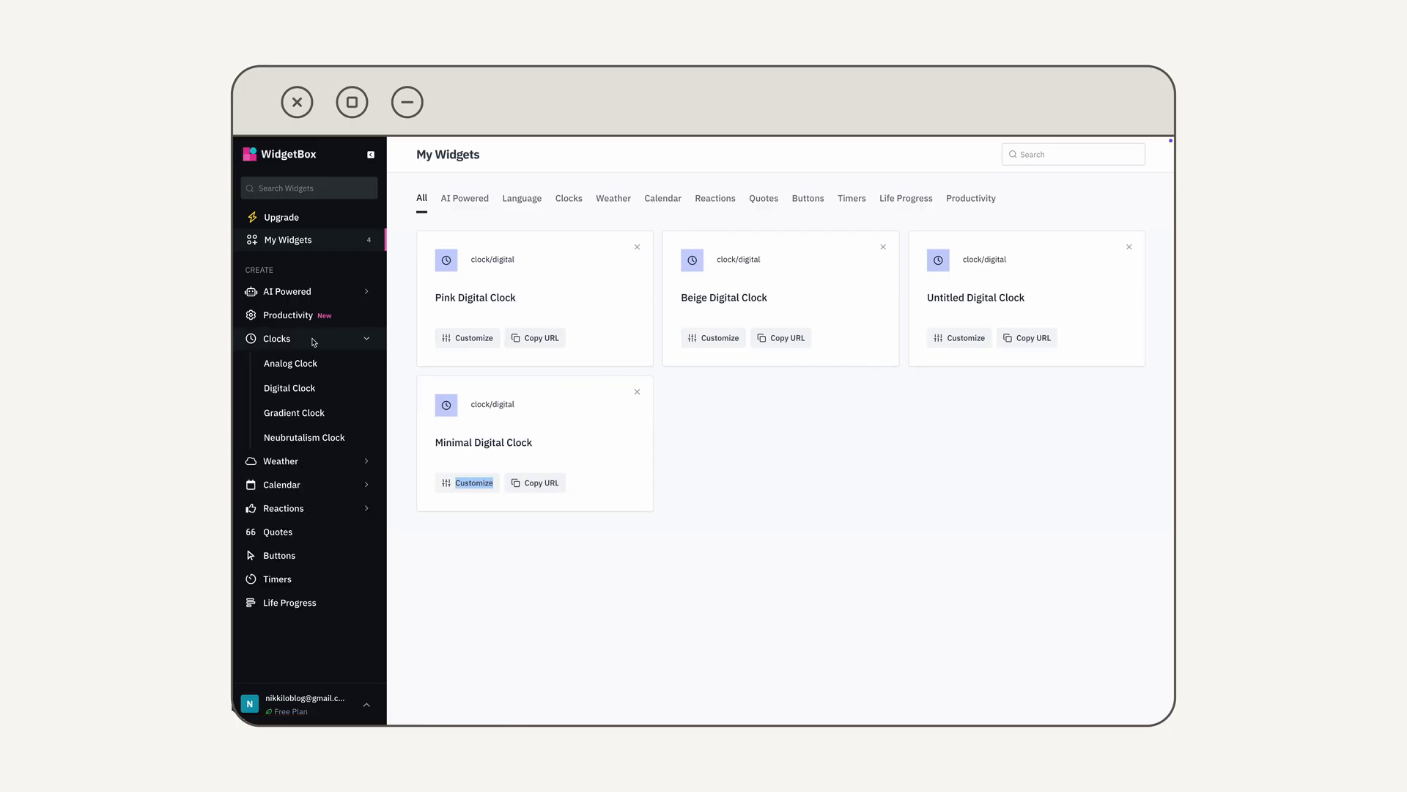
click(299, 390)
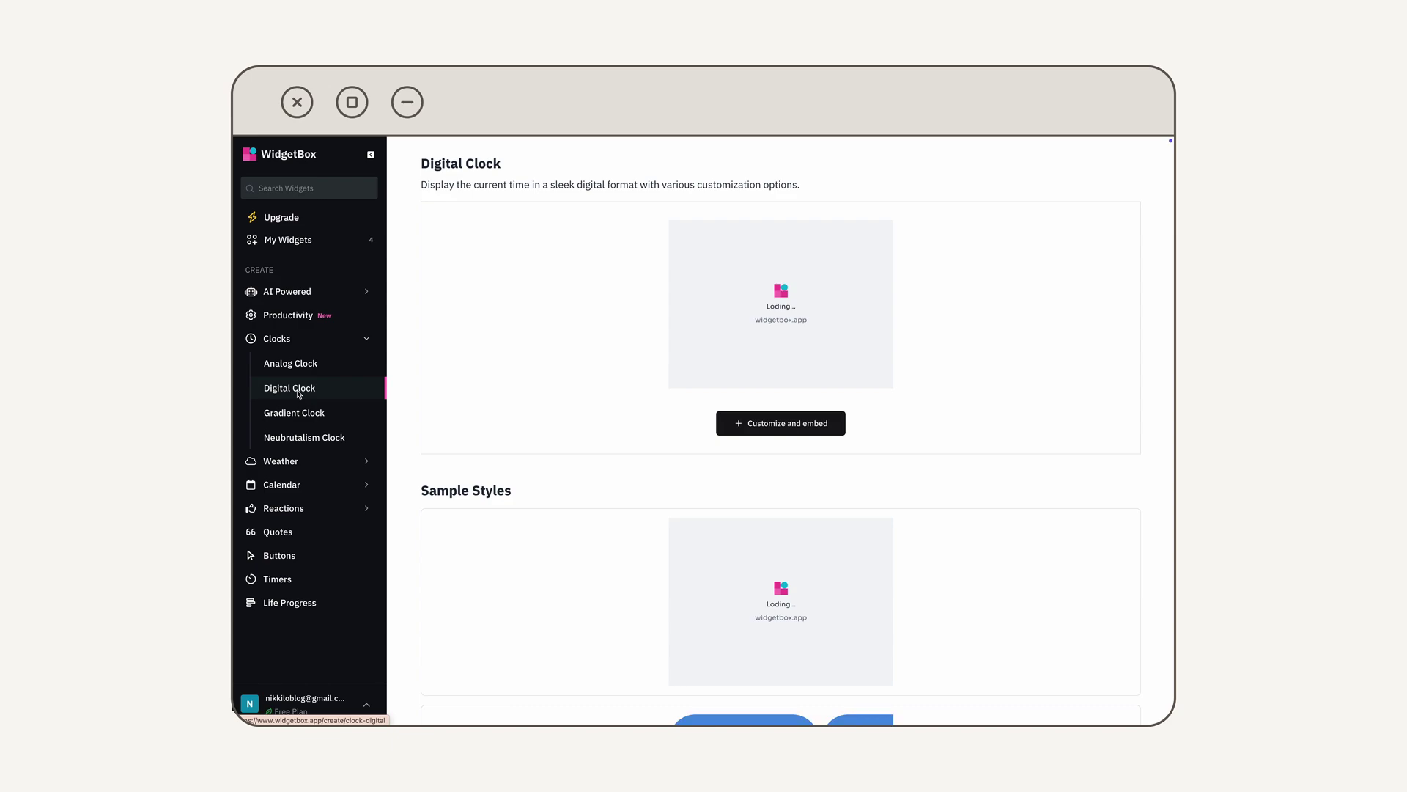
click(766, 423)
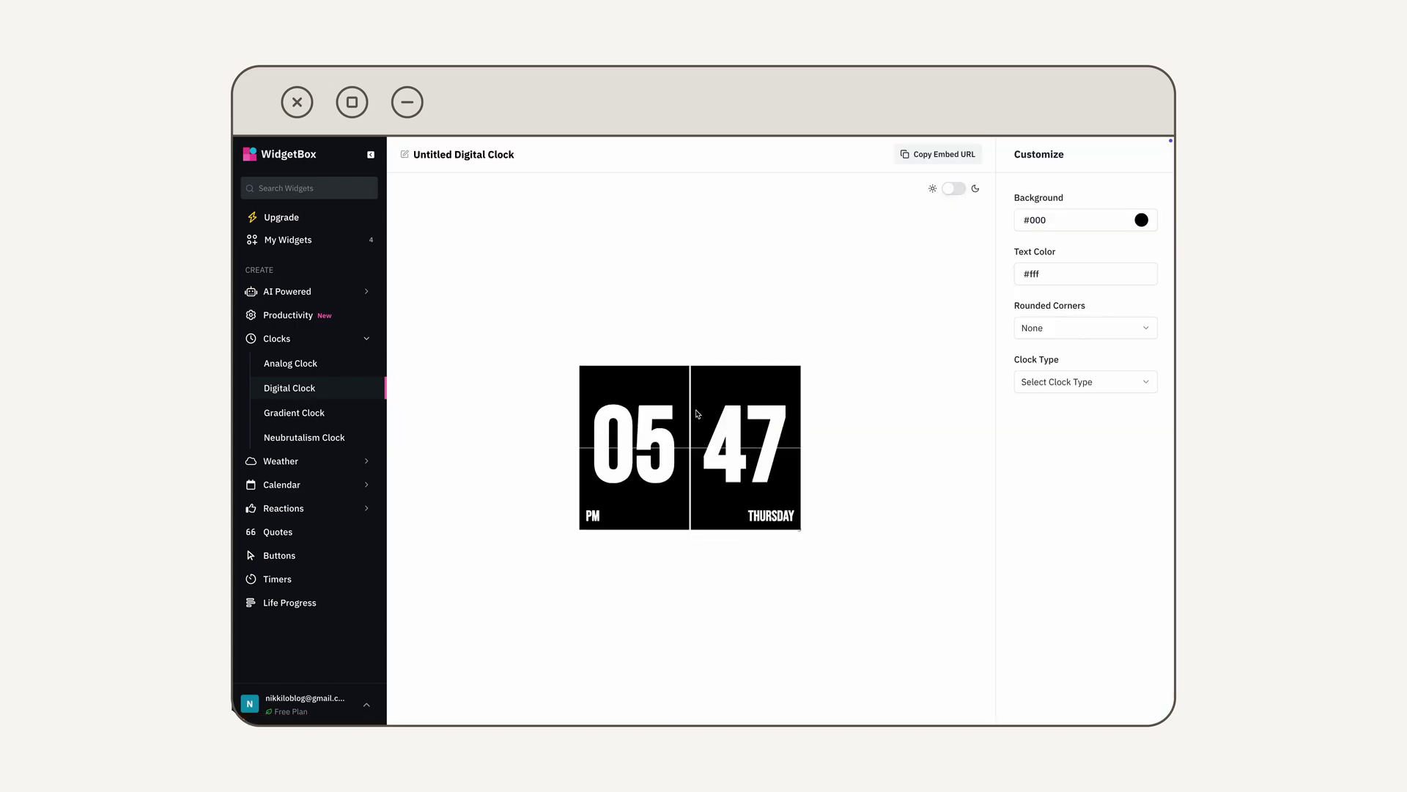
Set the new digital clock's background color to #F3F2EC, matching the saved Minimal Digital Clock.
mouse_move(1016, 137)
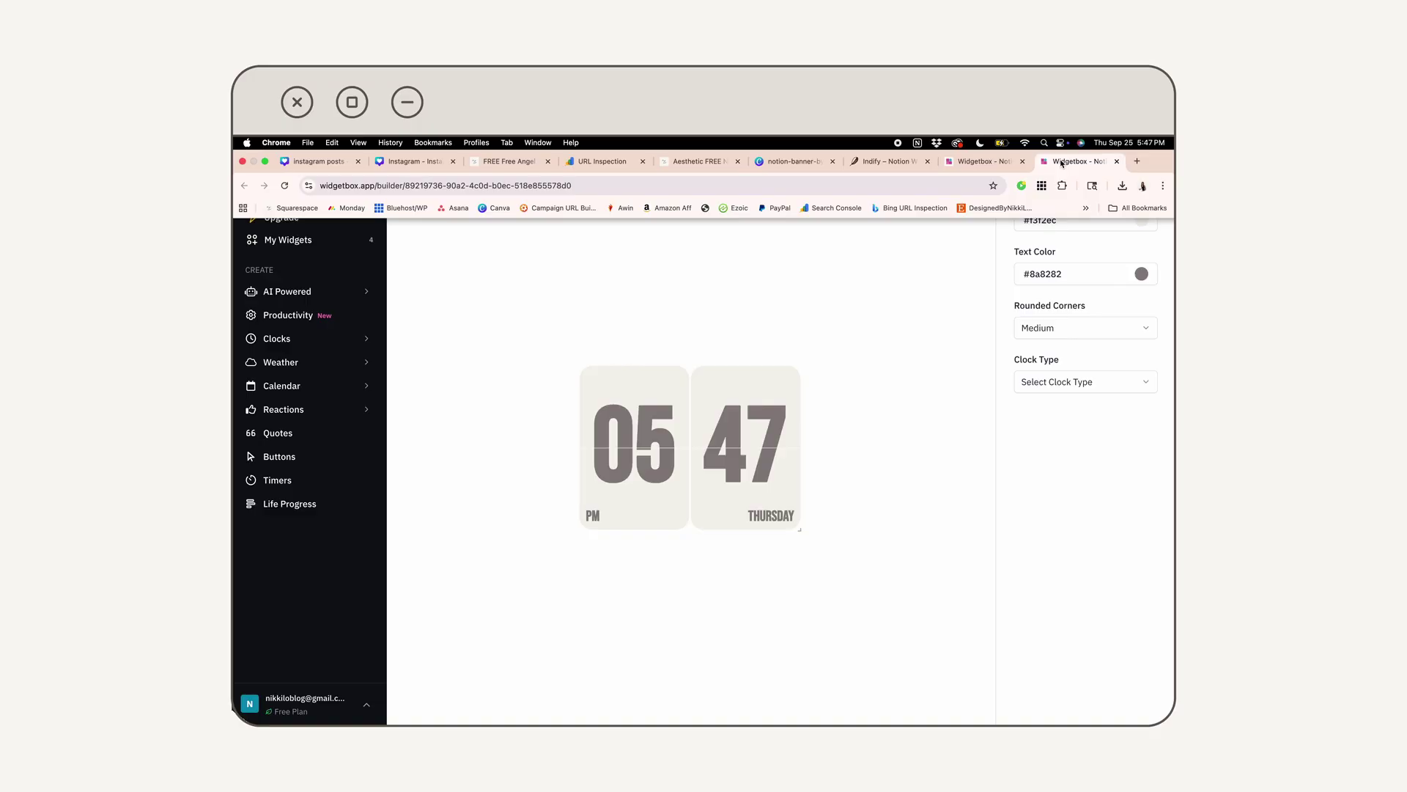
click(1027, 223)
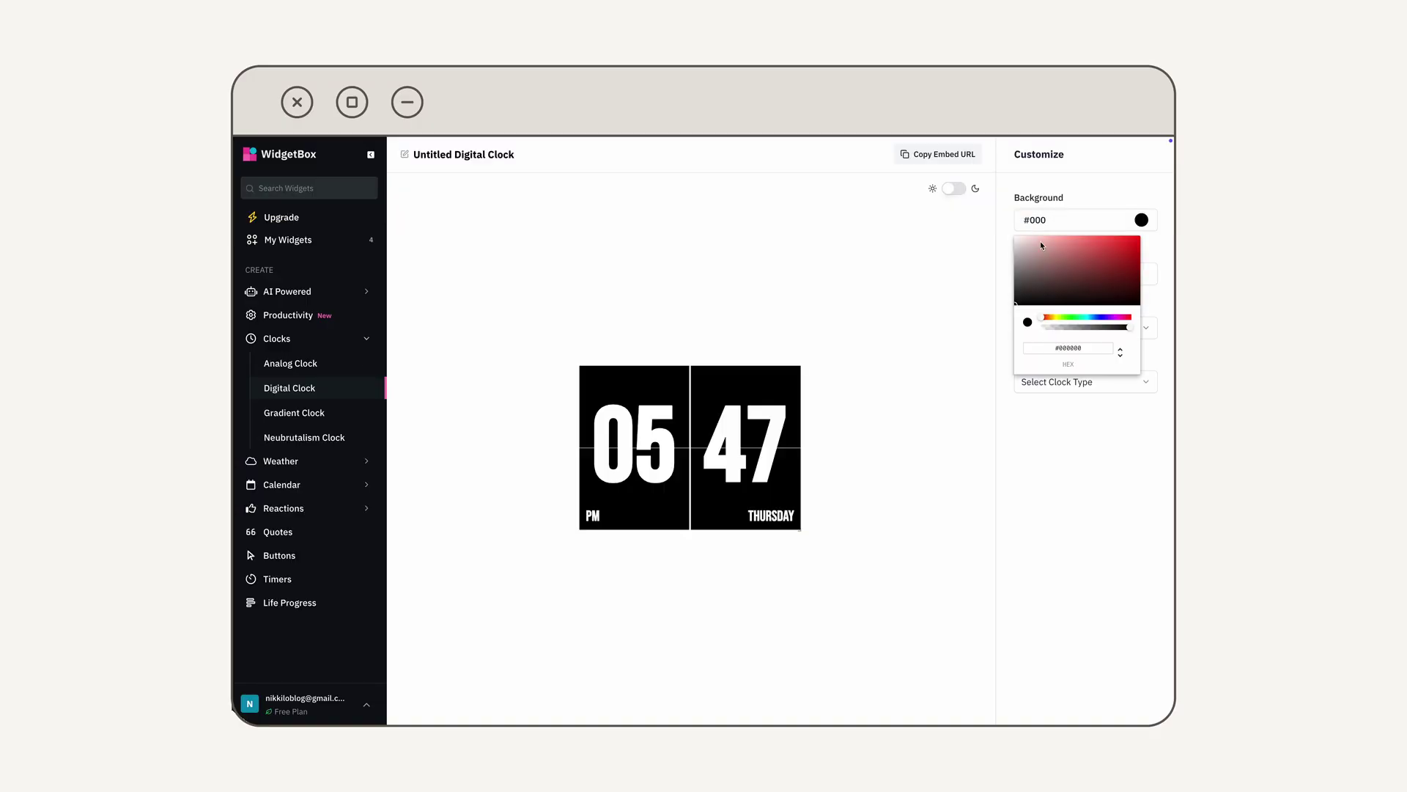
drag(1092, 352, 1035, 349)
text(#F3F2EC)
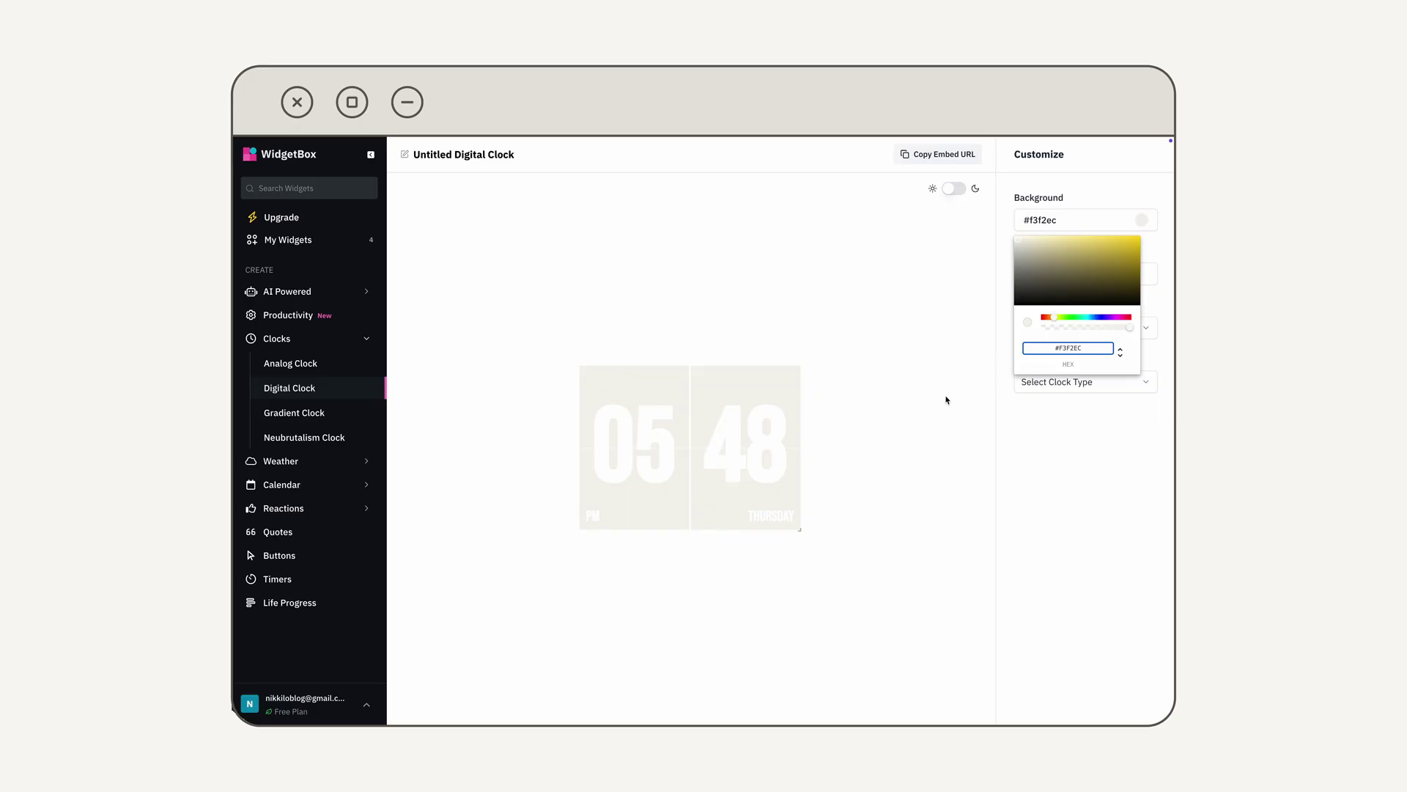
click(946, 399)
Set the clock's text color to #8A8282 and its rounded corners to Medium.
click(1050, 272)
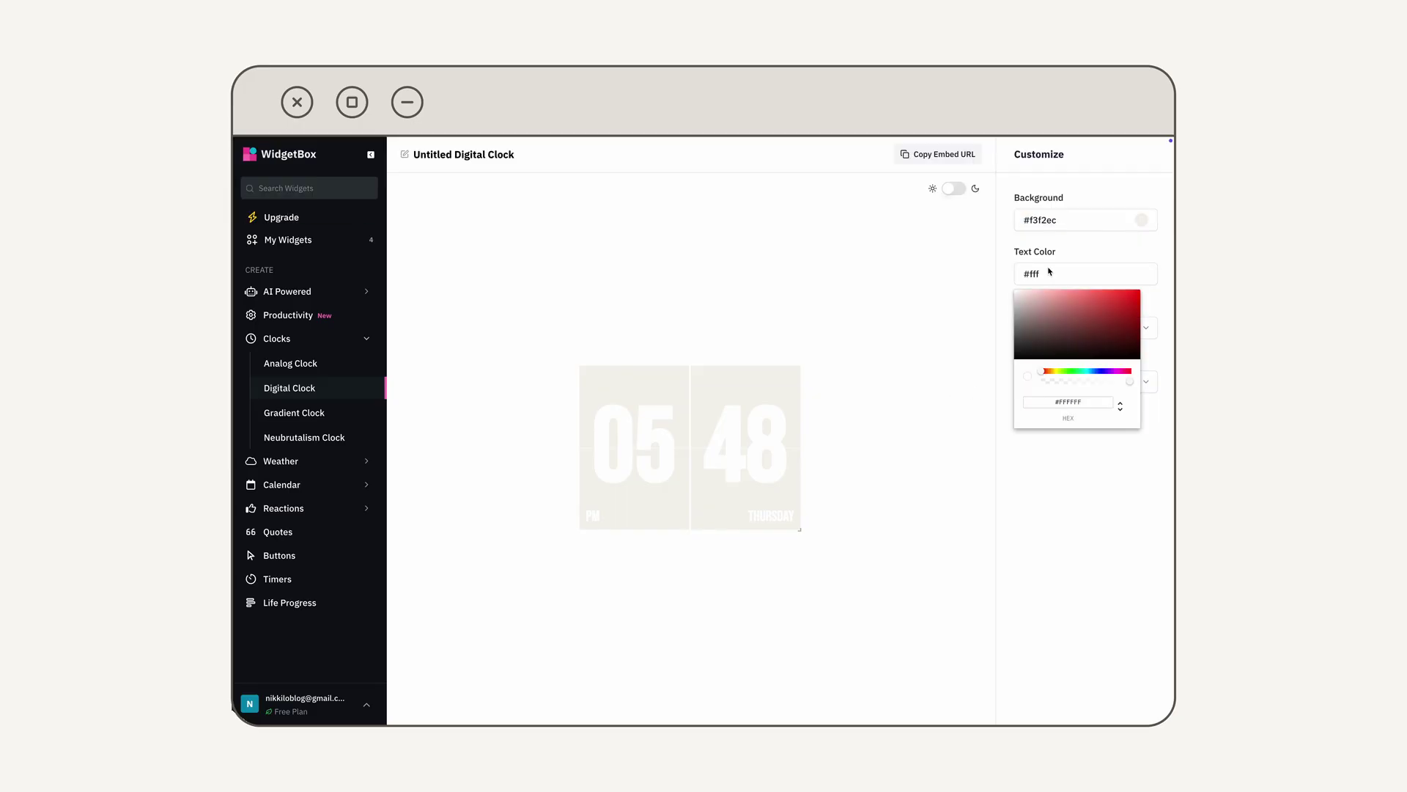
click(1078, 404)
drag(1066, 402, 1036, 398)
text(#8A8282)
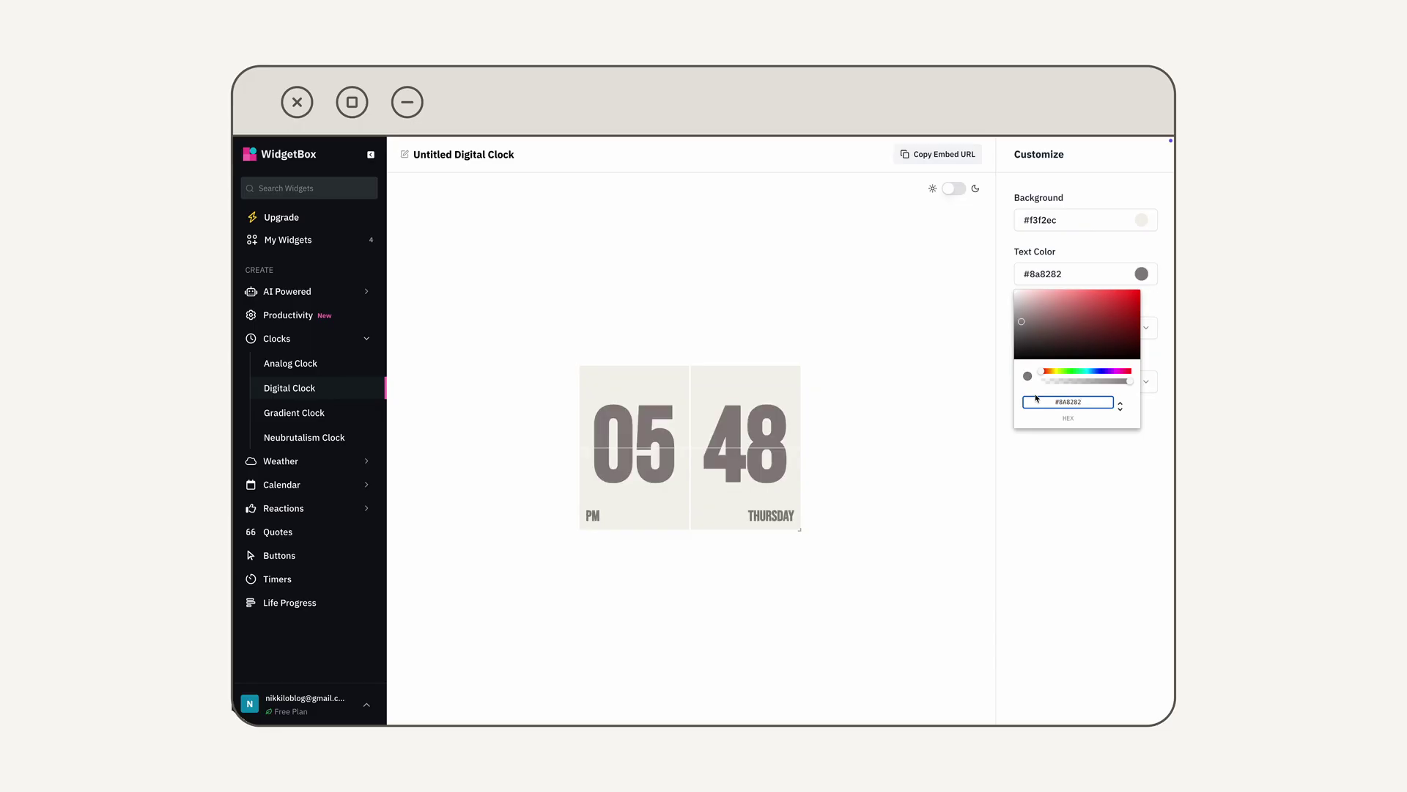
click(966, 415)
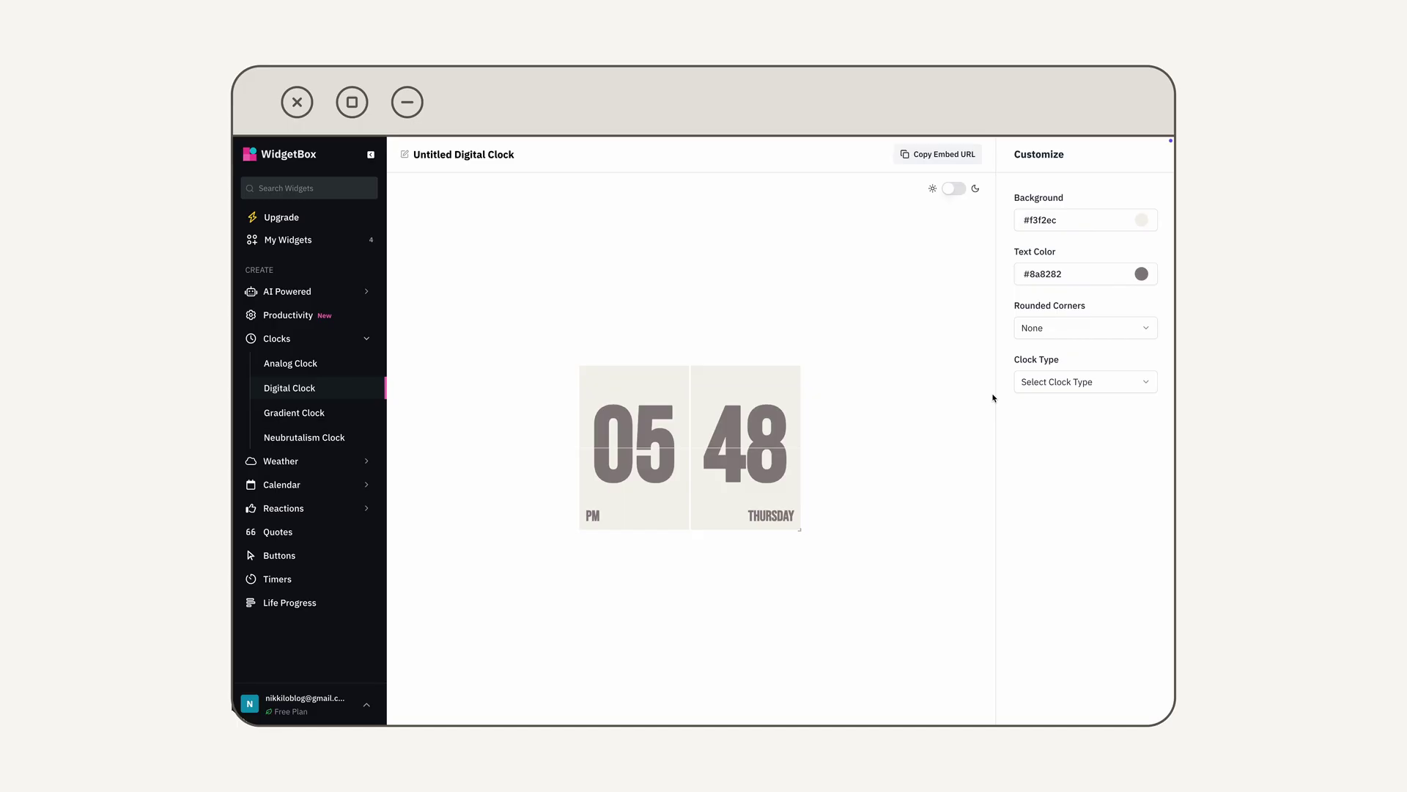
click(1061, 331)
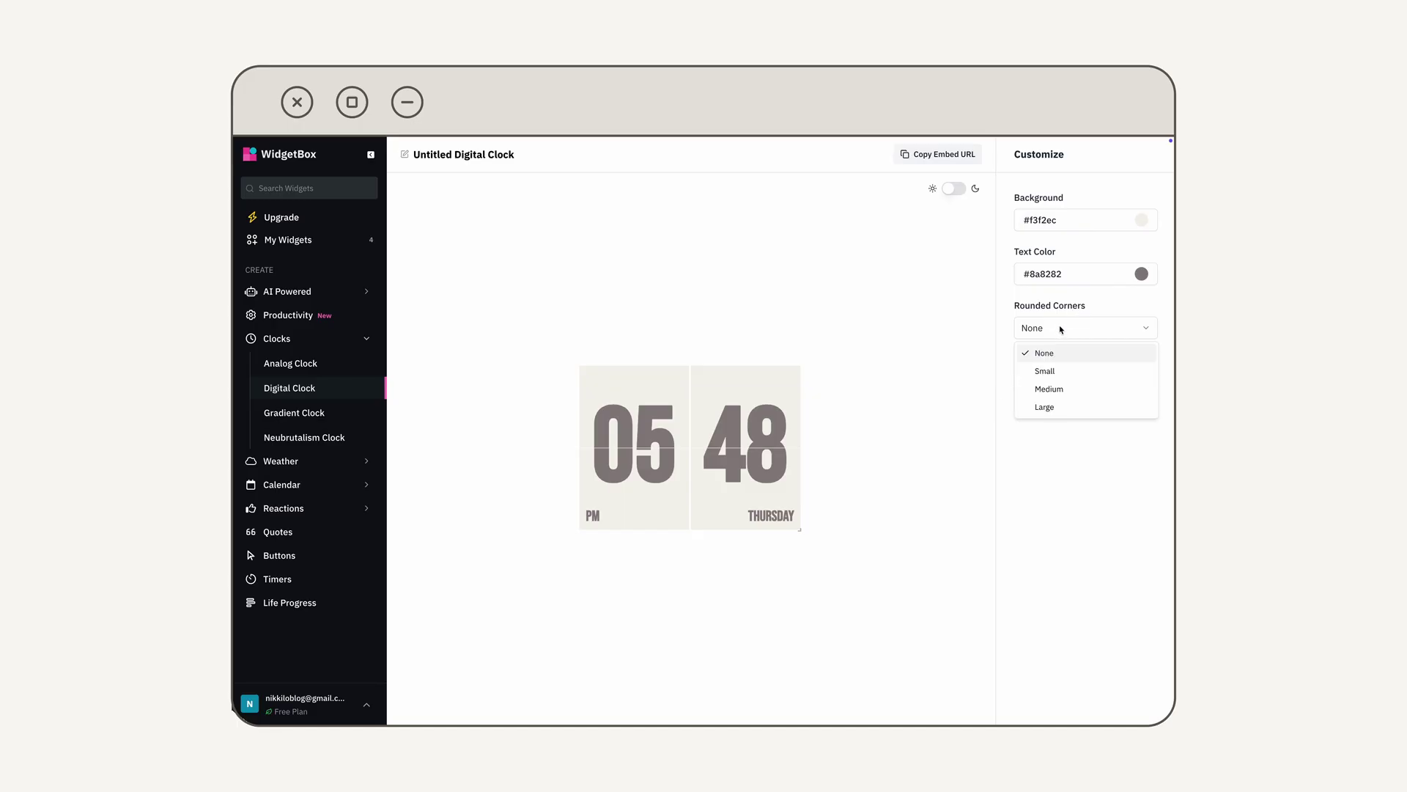
click(1063, 389)
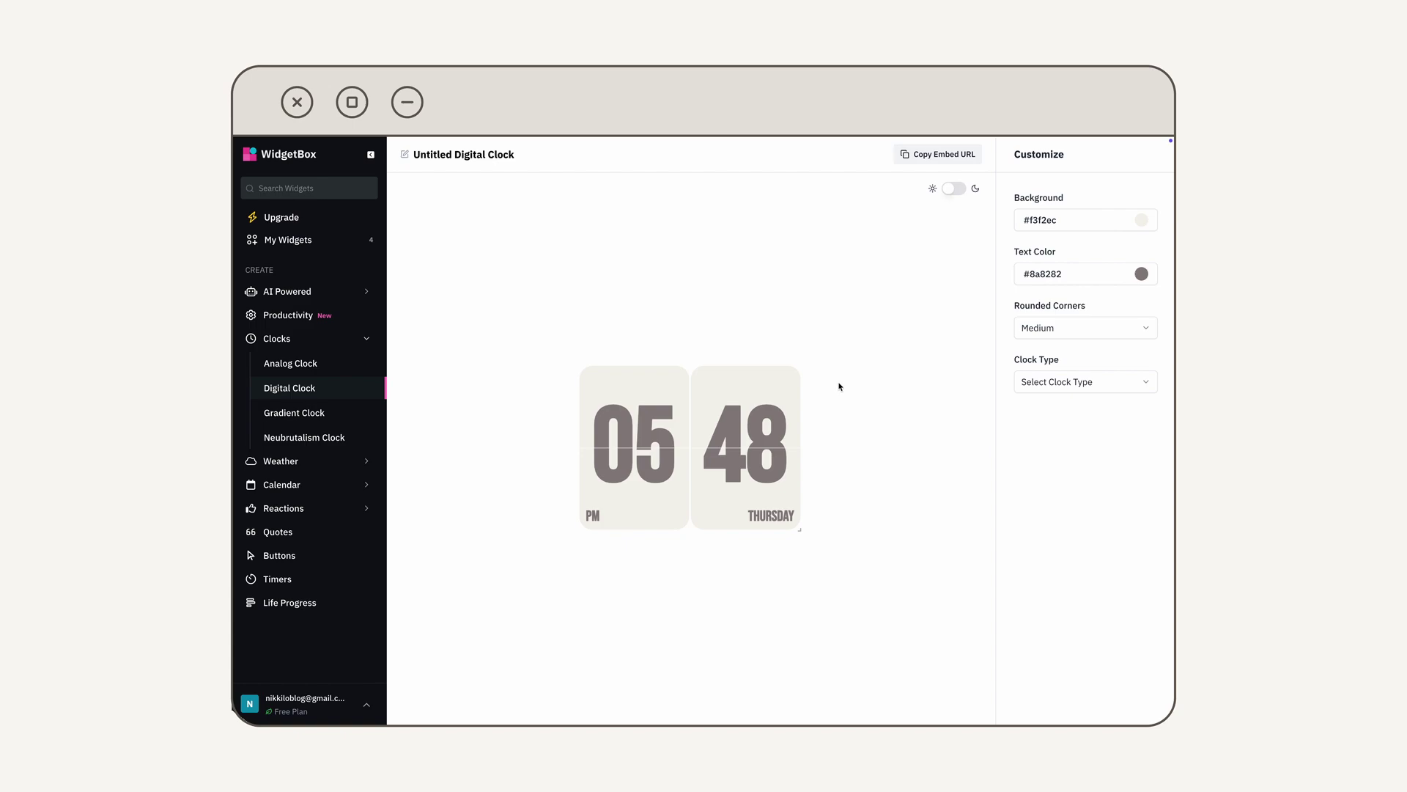
Copy the clock's embed URL and add it as an embed below the callout on the Notion daily planner page.
click(930, 159)
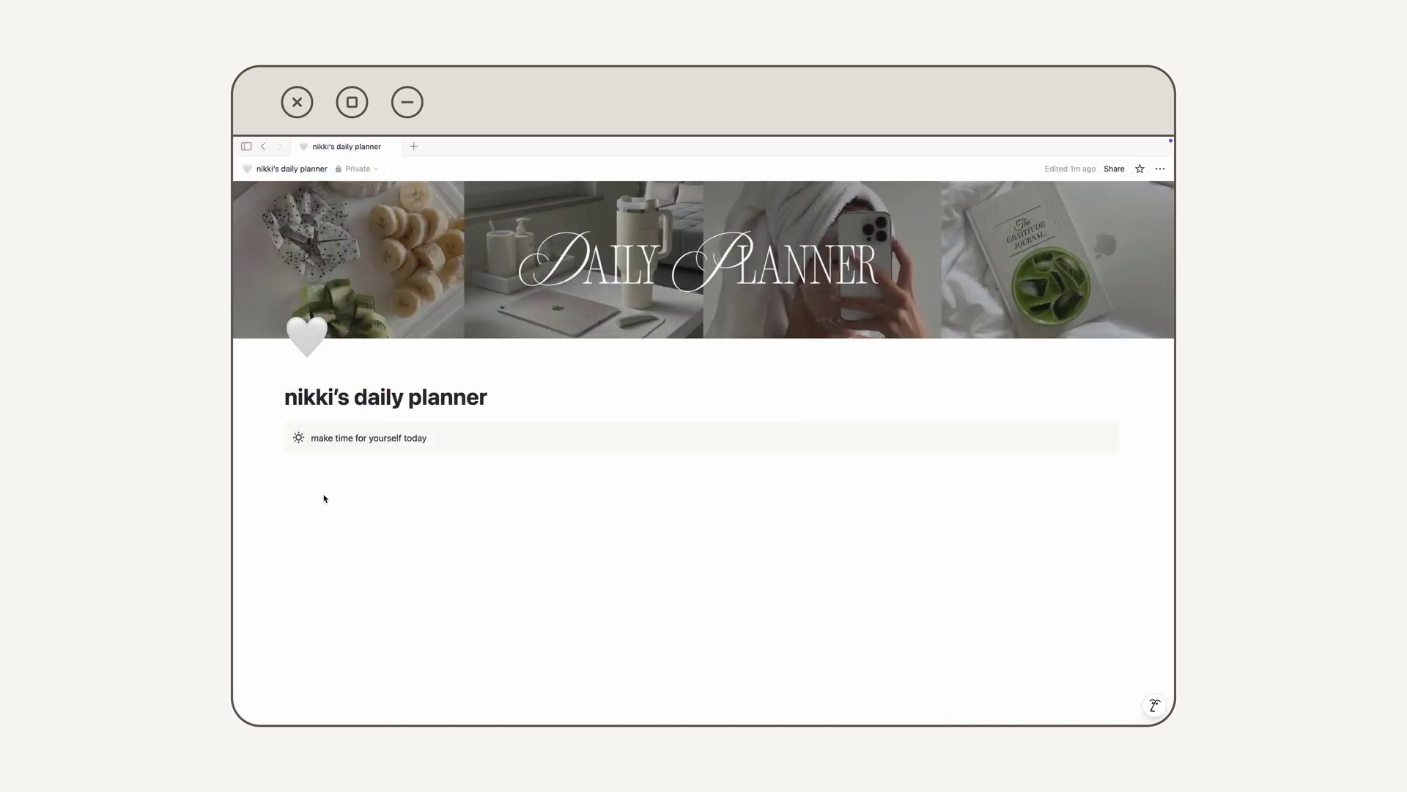
click(292, 473)
key(ctrl+v)
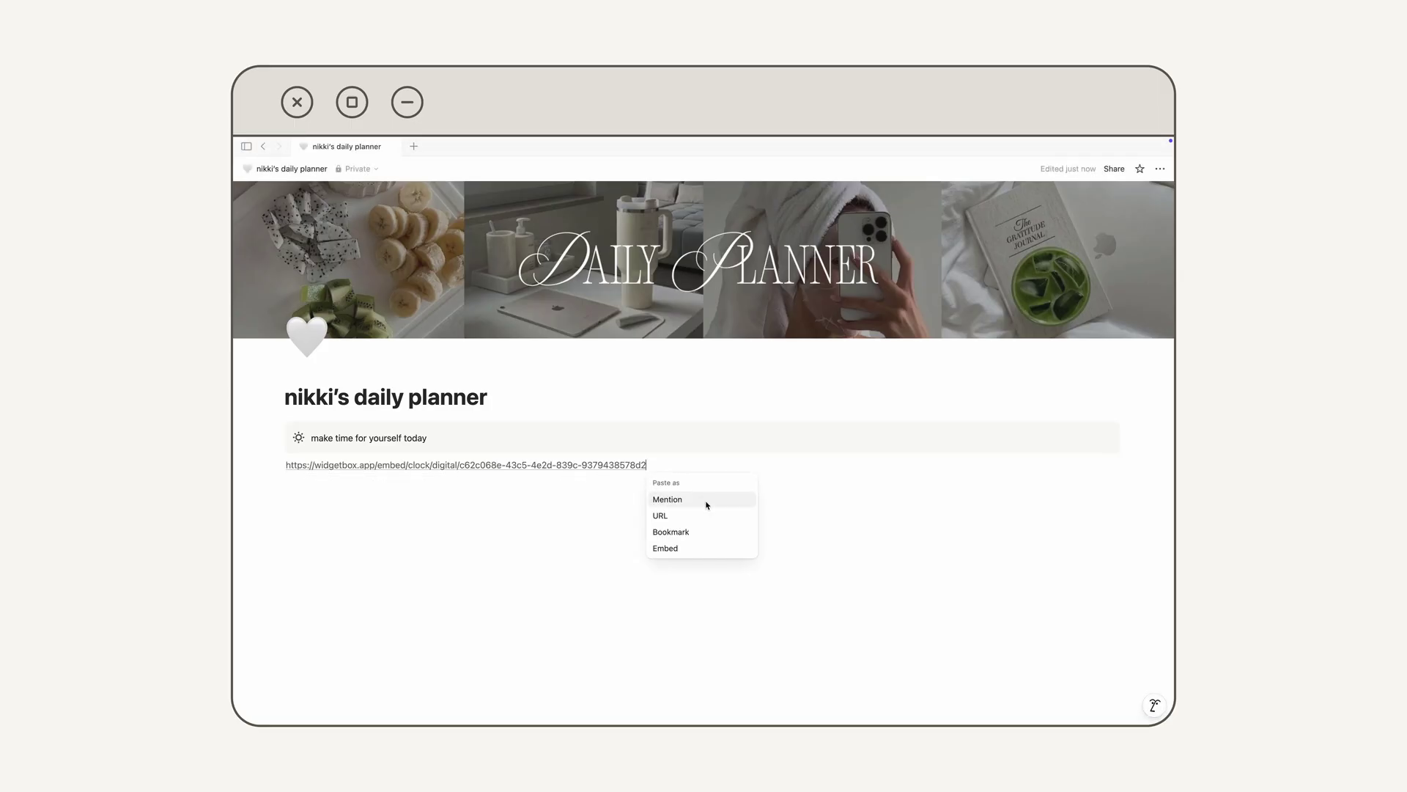
click(678, 549)
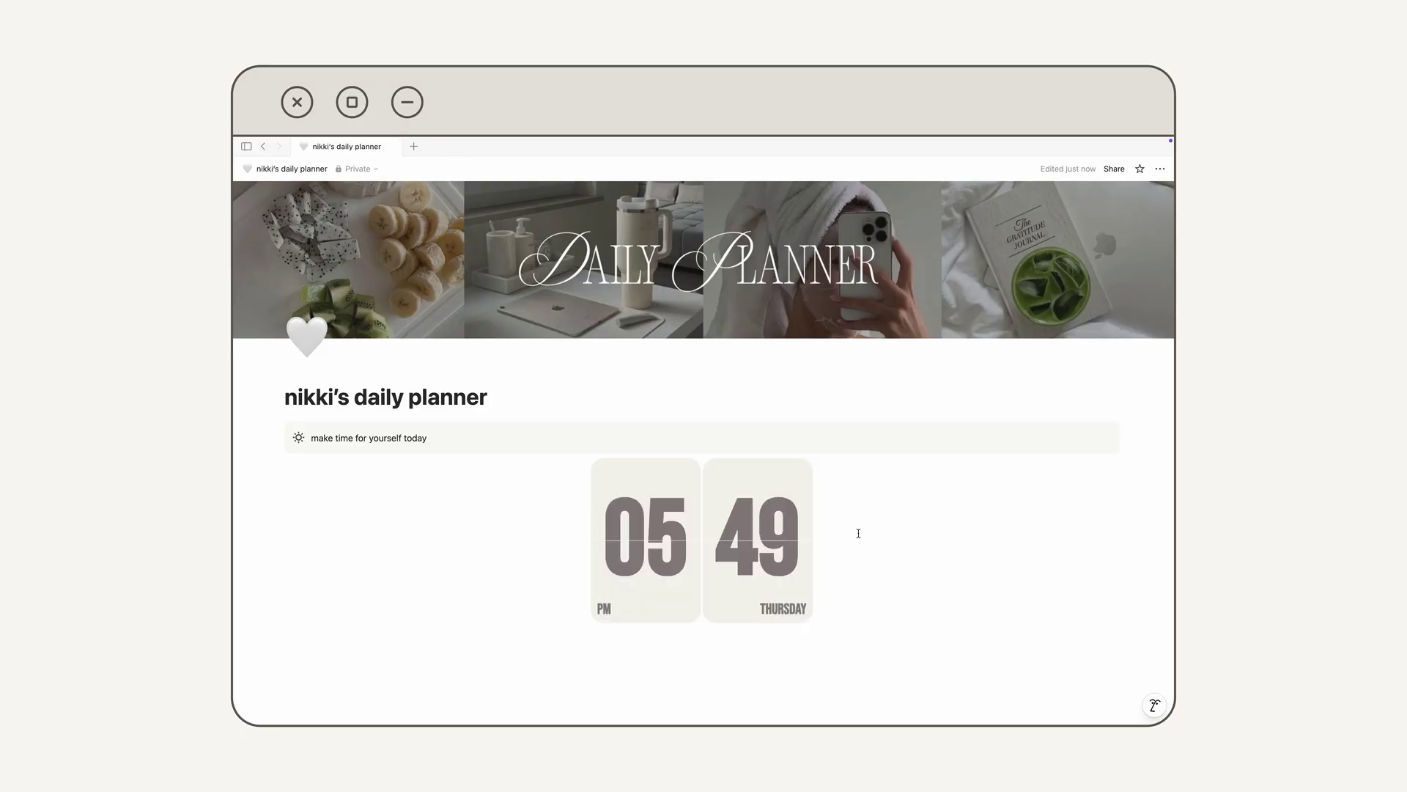
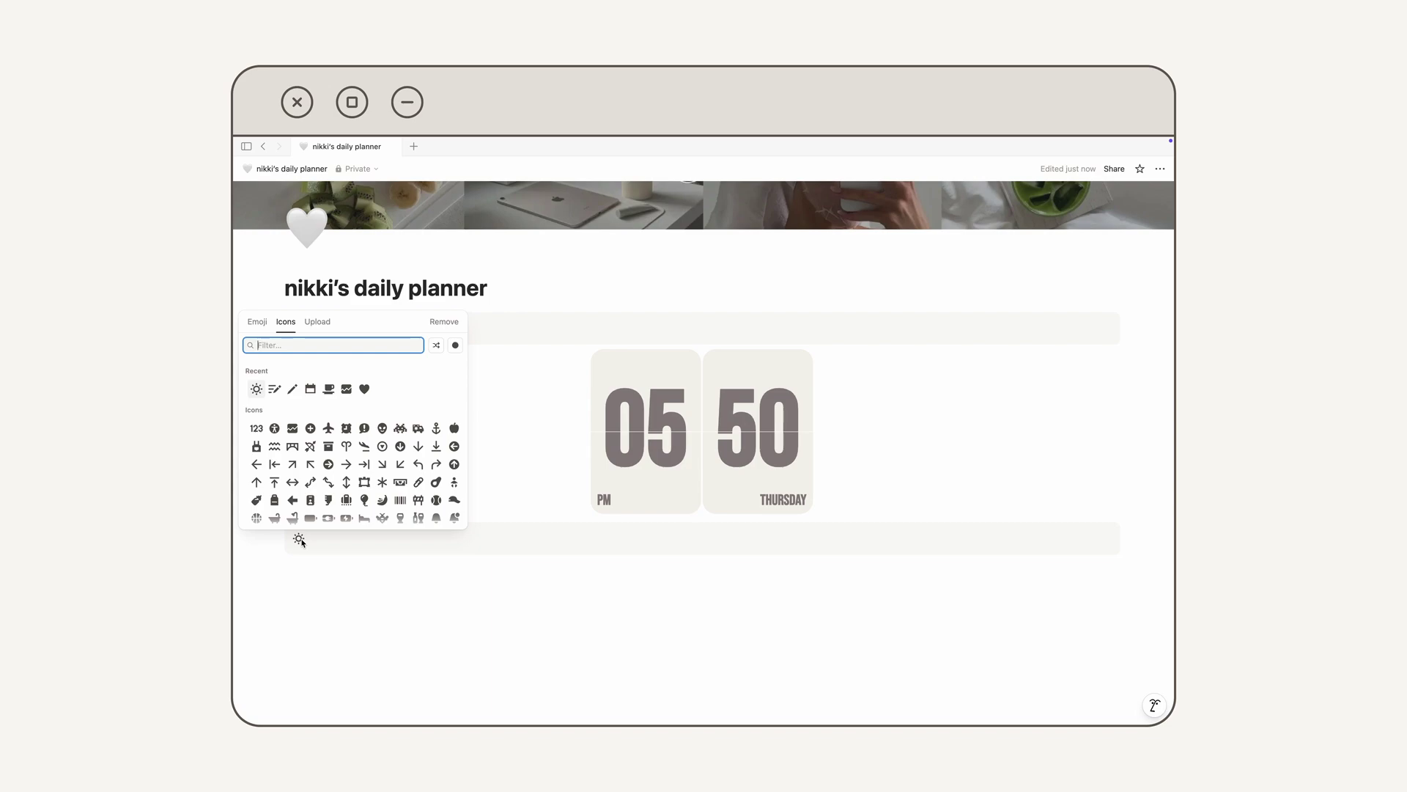
Remove the icon from the empty callout below the clock and give that callout the default background.
click(444, 321)
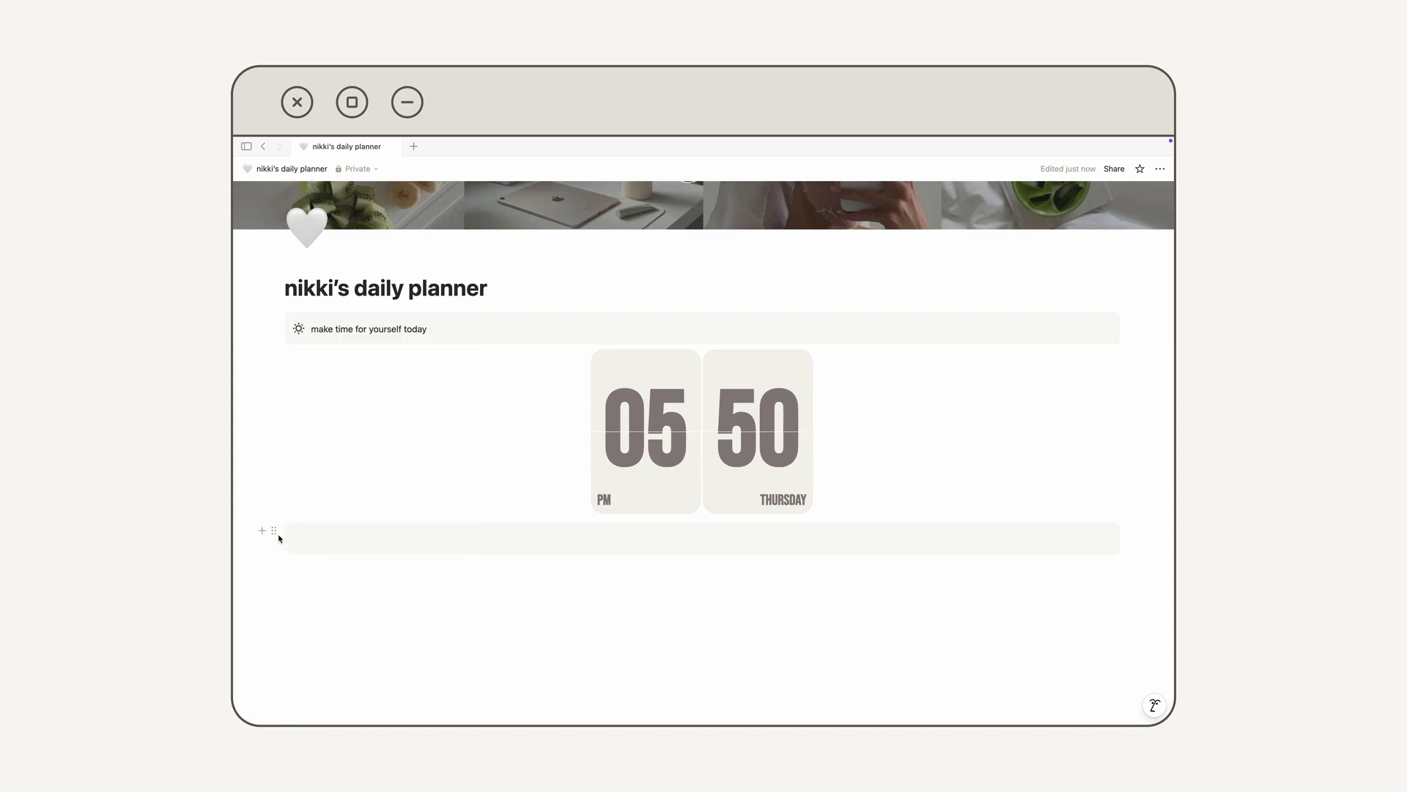
click(275, 532)
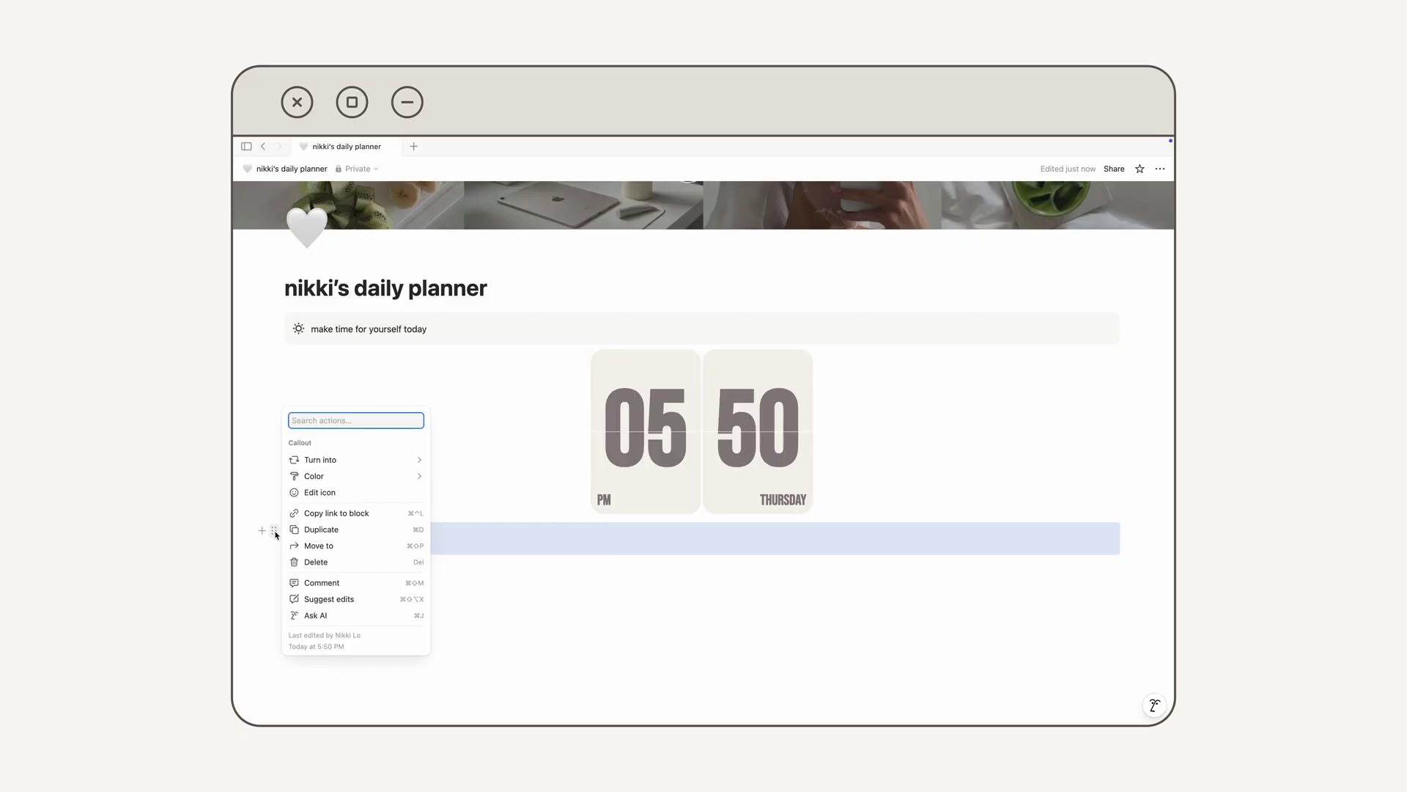
mouse_move(342, 478)
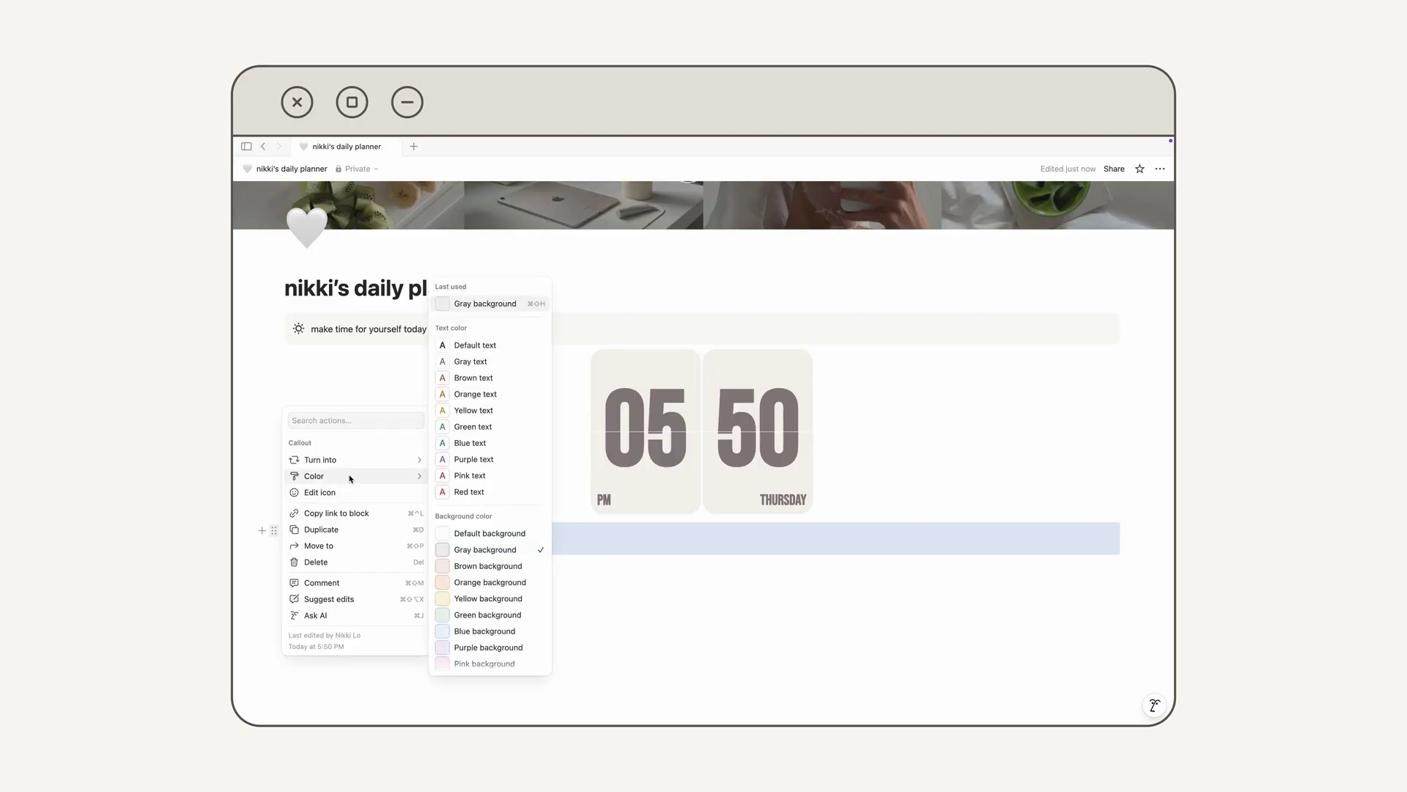
click(477, 535)
Enter "daily to-do" in the callout below the clock and format it as Heading 2.
text(d)
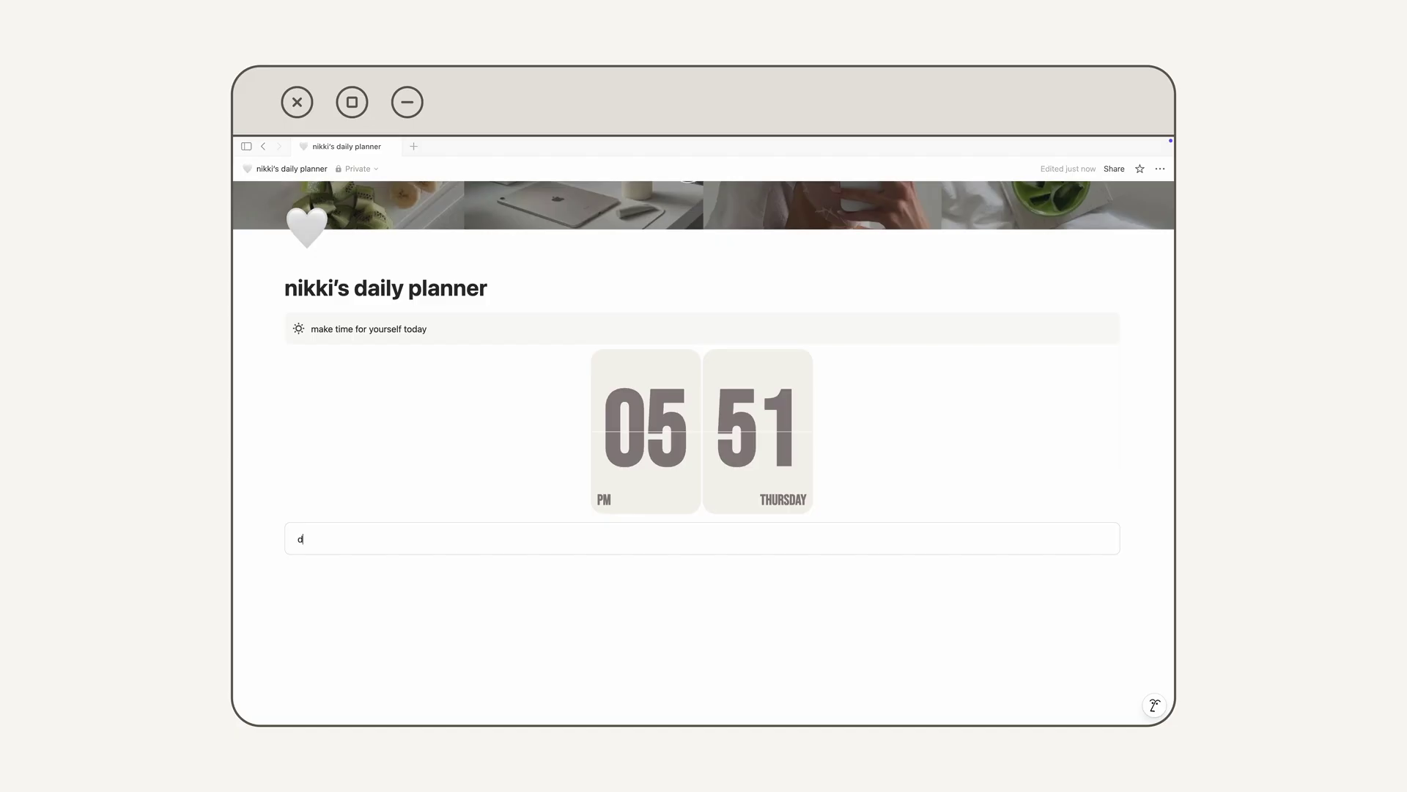
text(aily to-do)
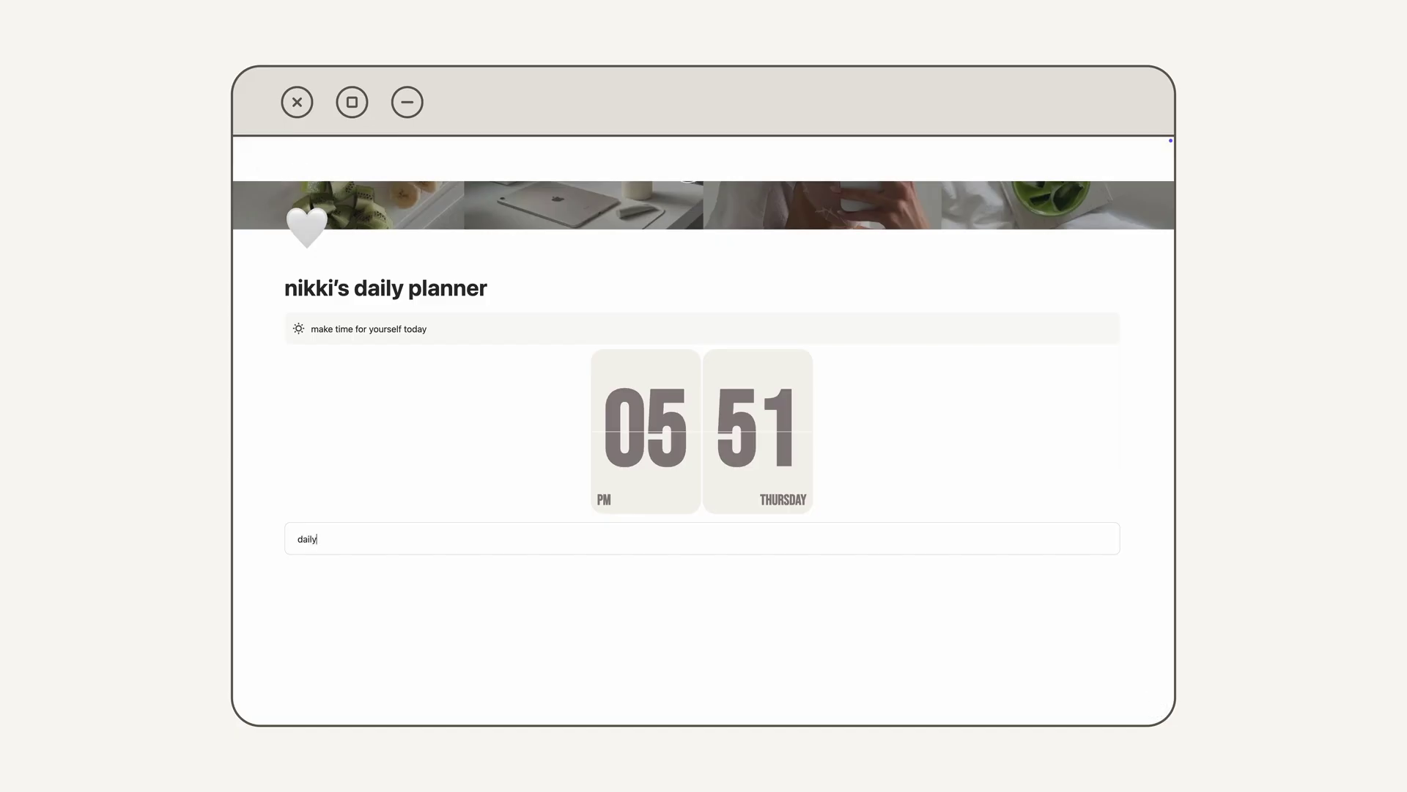
drag(342, 540, 297, 540)
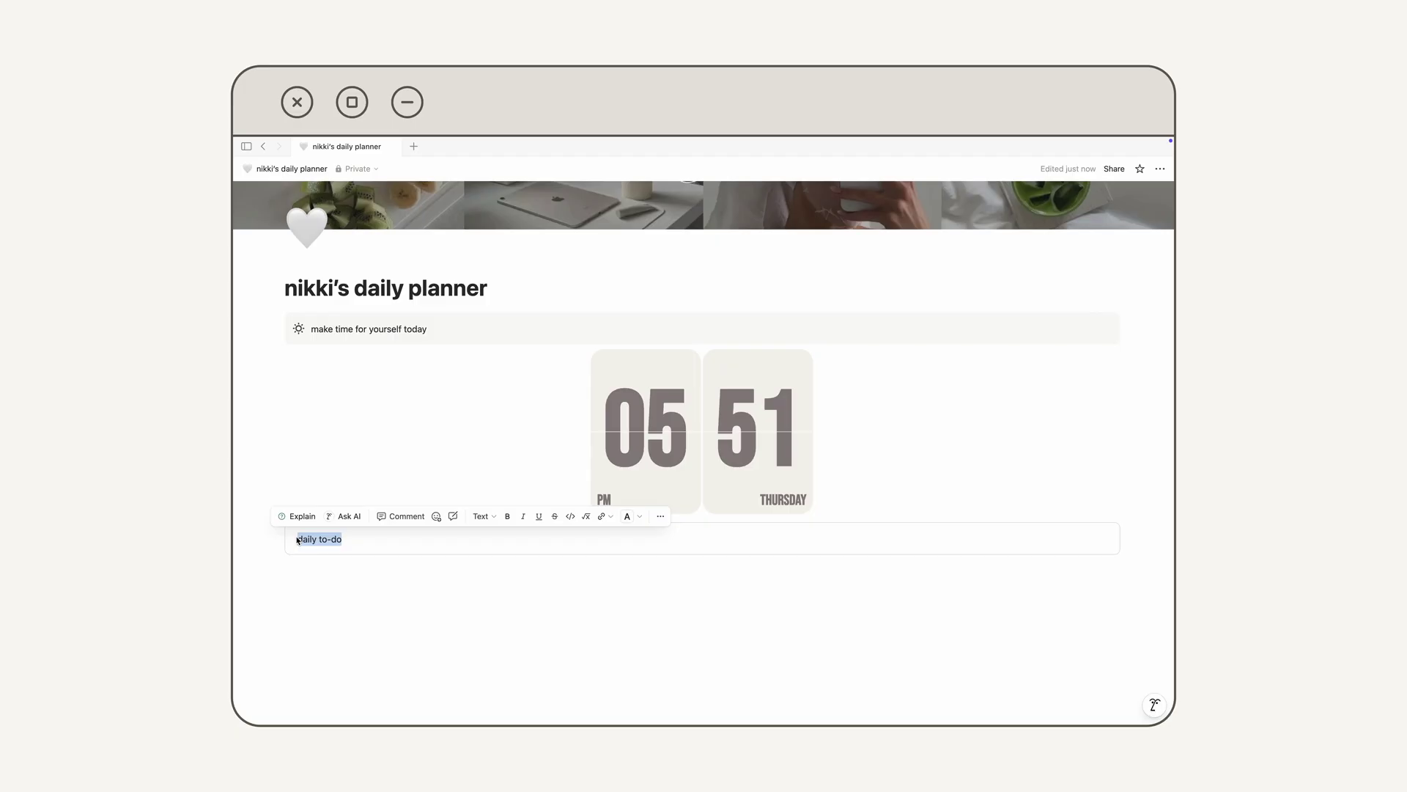
click(484, 516)
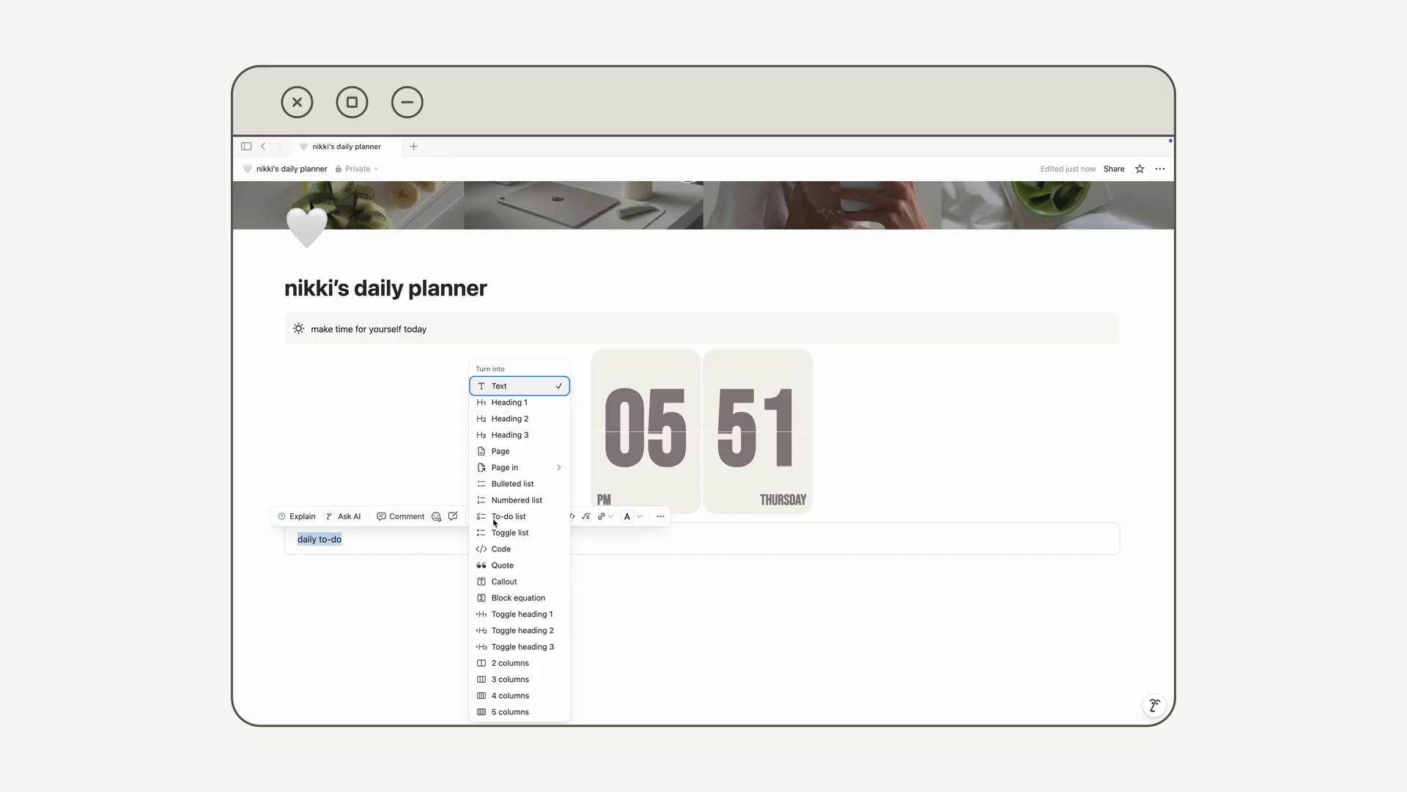
click(505, 418)
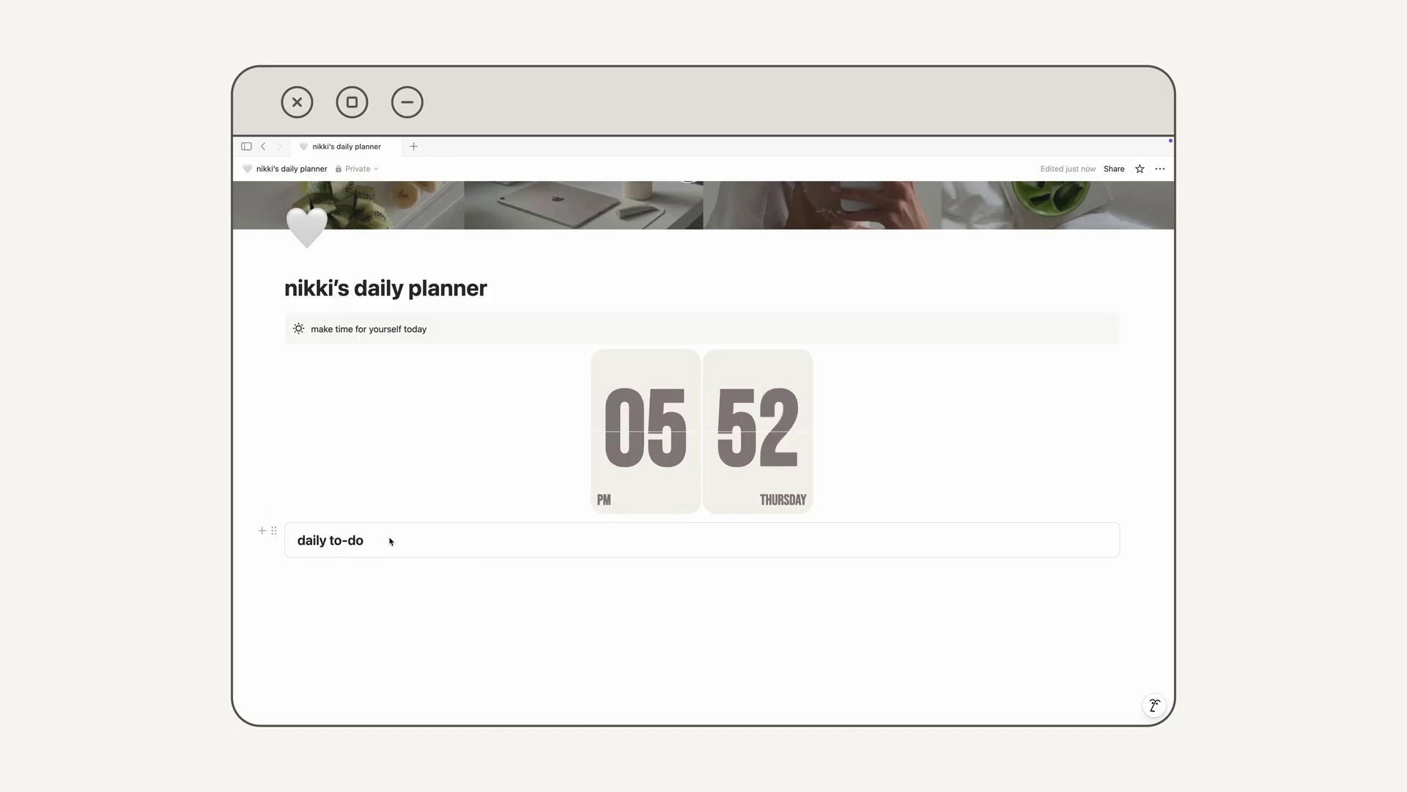
Add a to-do list checkbox labeled "item 1" under the "daily to-do" heading inside the callout.
key(Return)
click(274, 561)
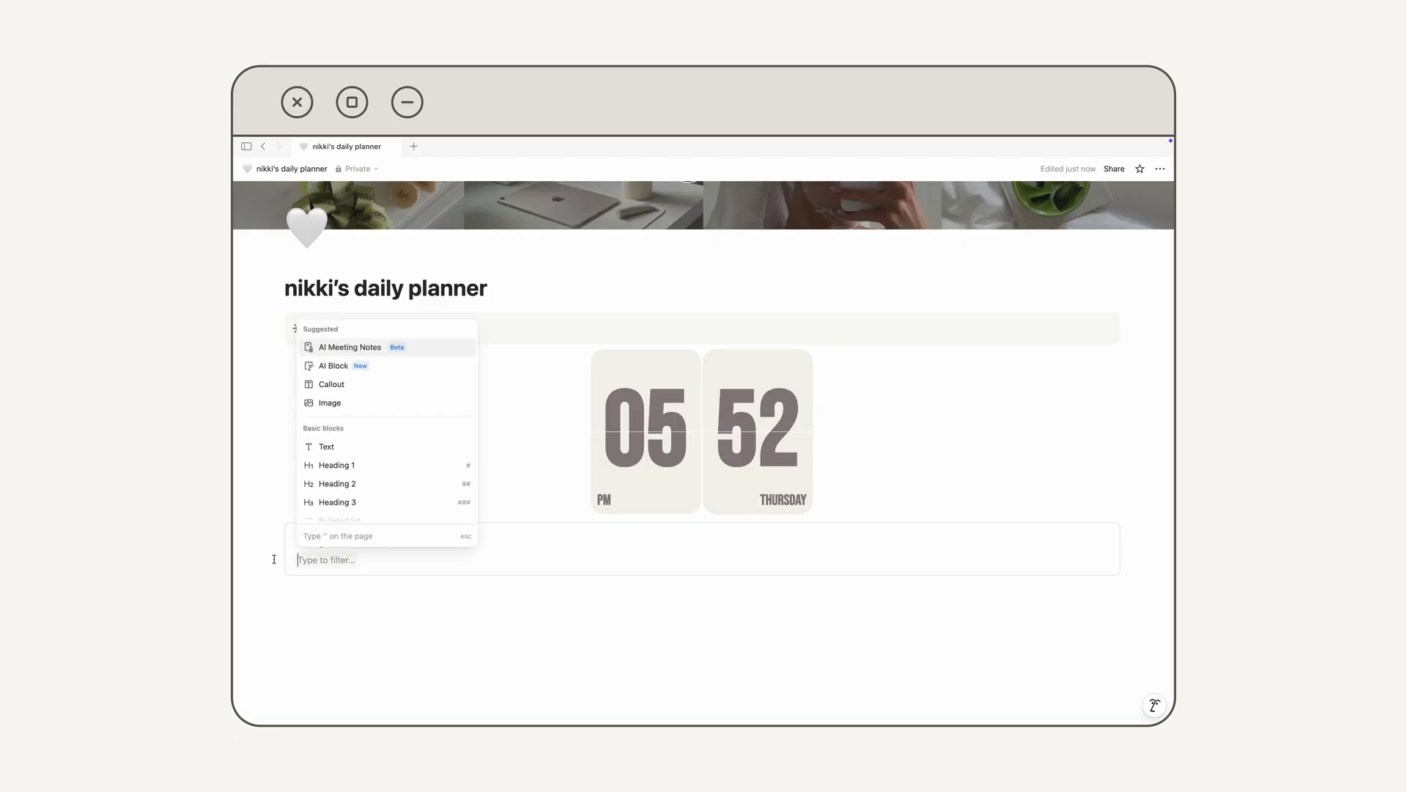
scroll(349, 504, down, 3)
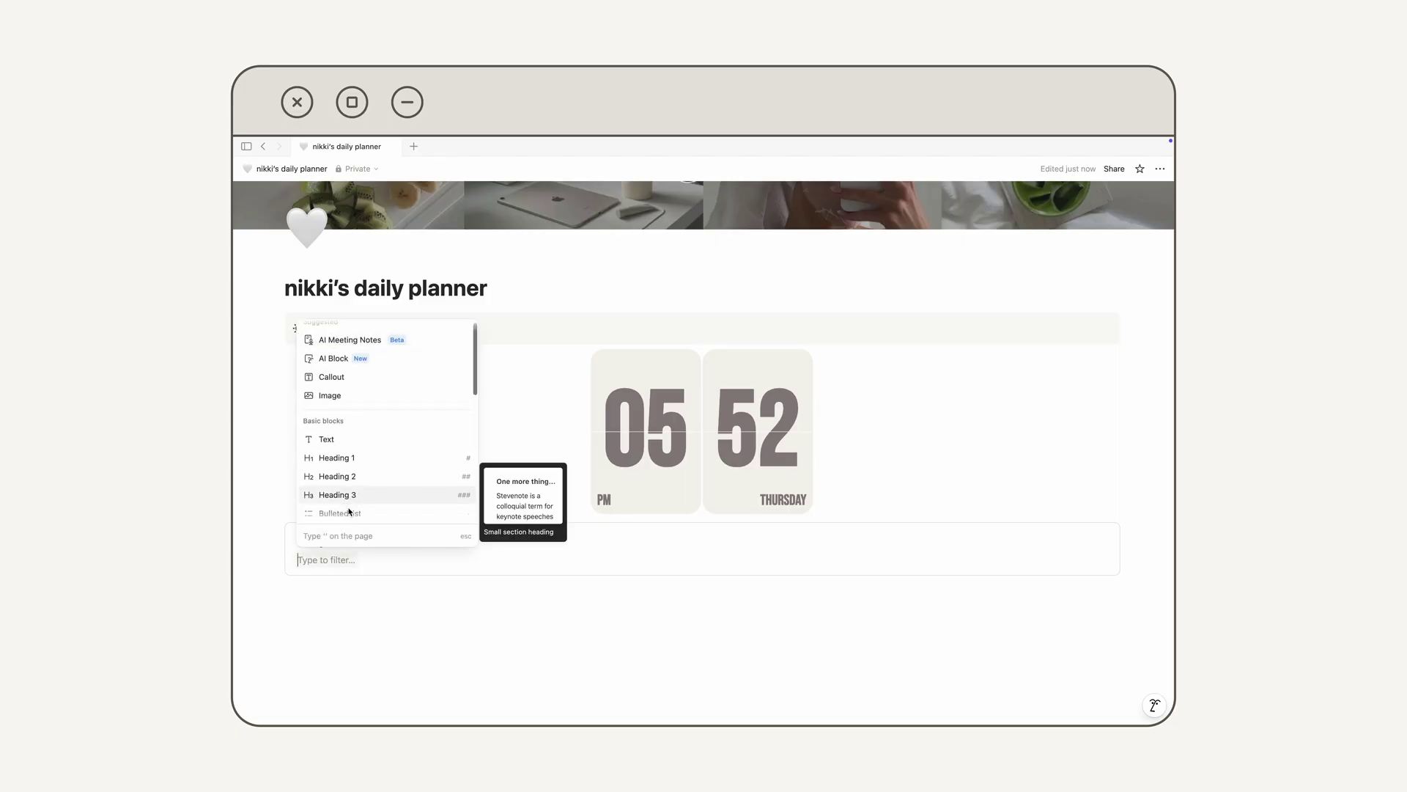
click(349, 509)
text(item)
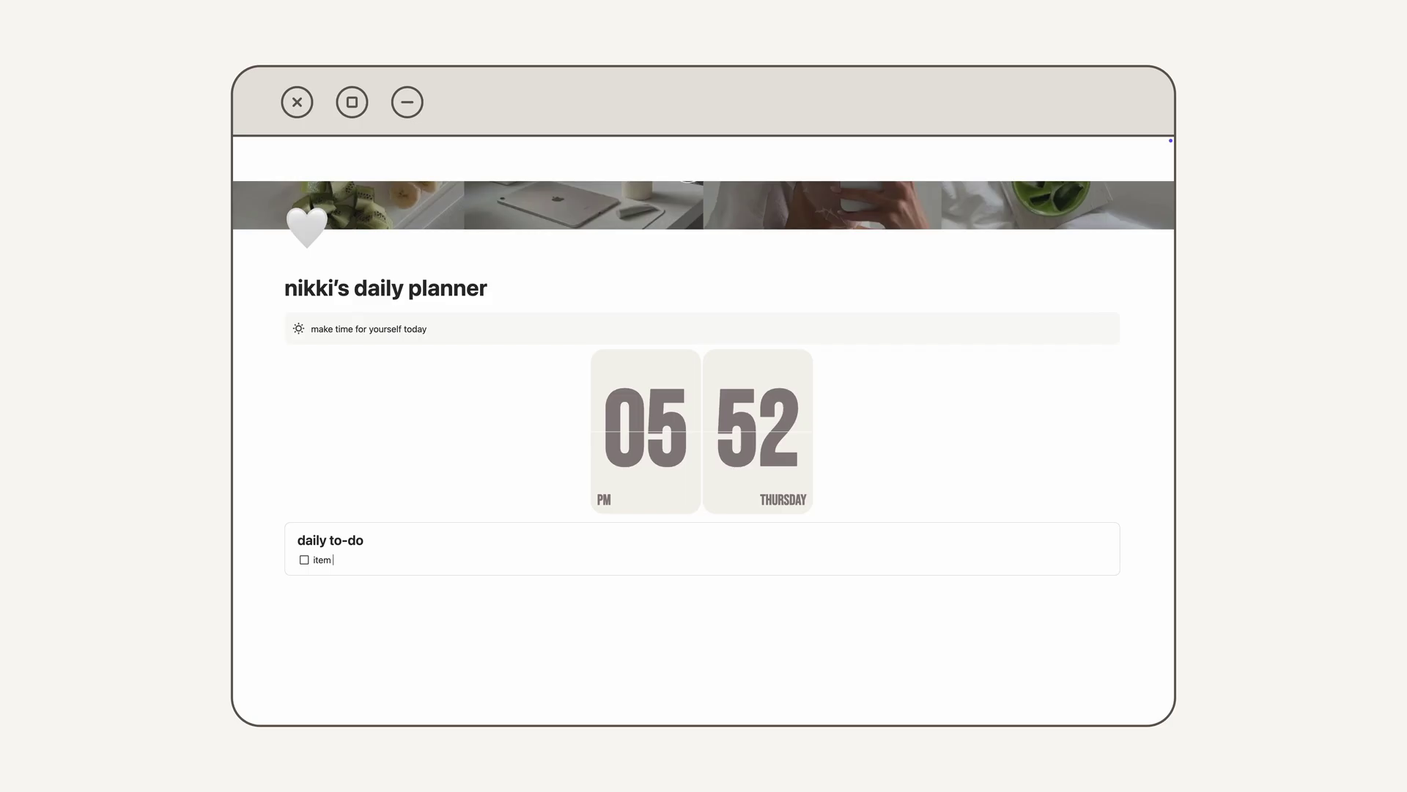
text( 1)
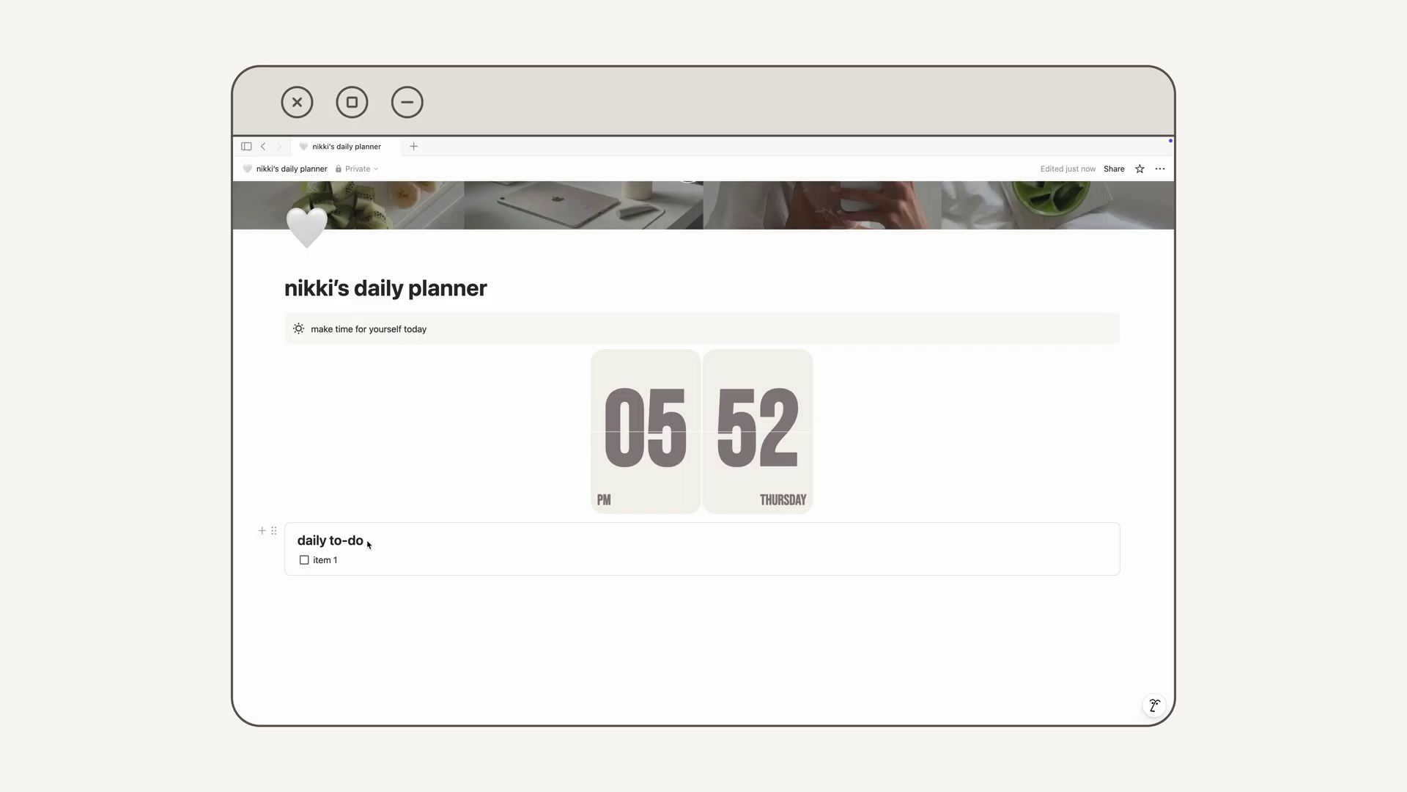
Insert a blank line between the "daily to-do" heading and "item 1", and add a divider below the item.
click(369, 543)
key(Return)
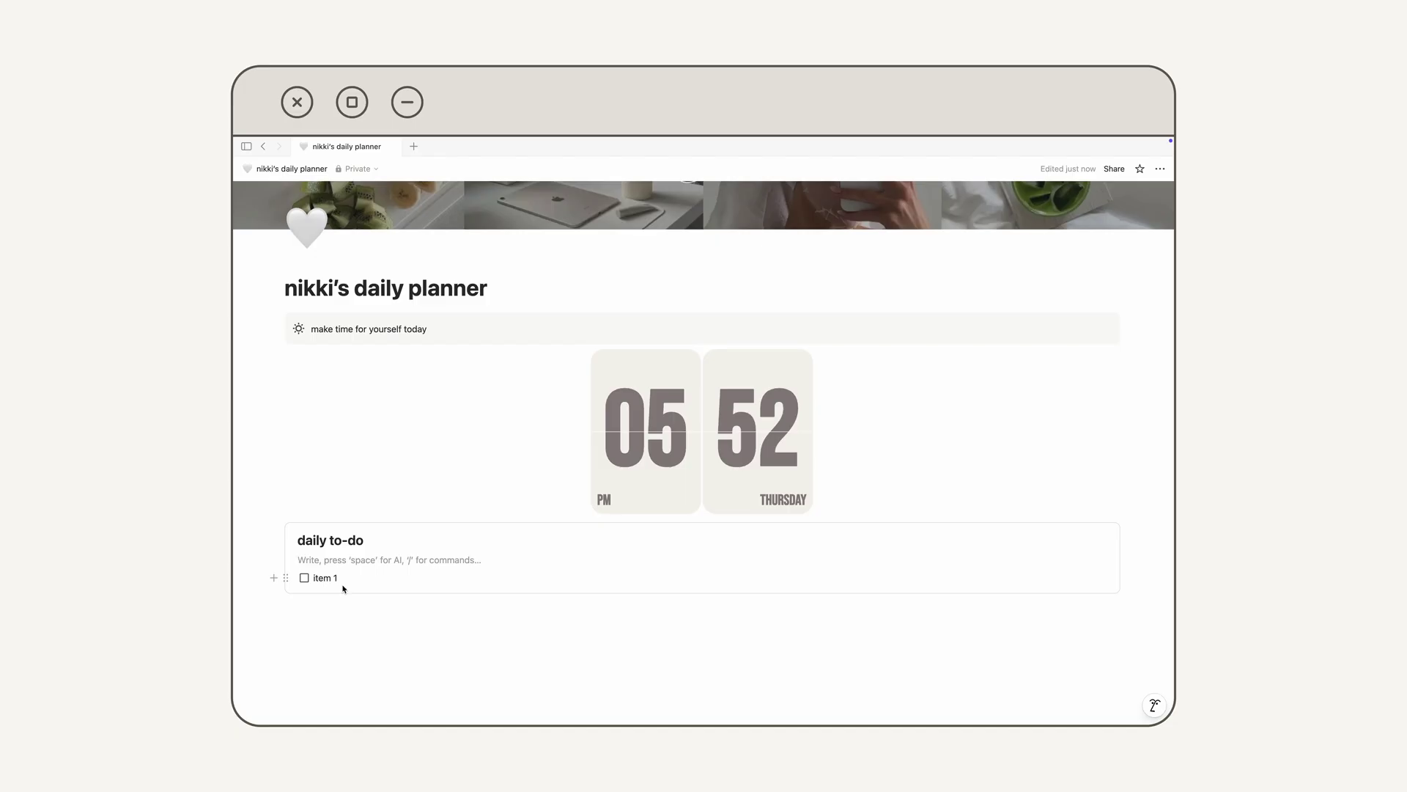
click(356, 579)
click(274, 578)
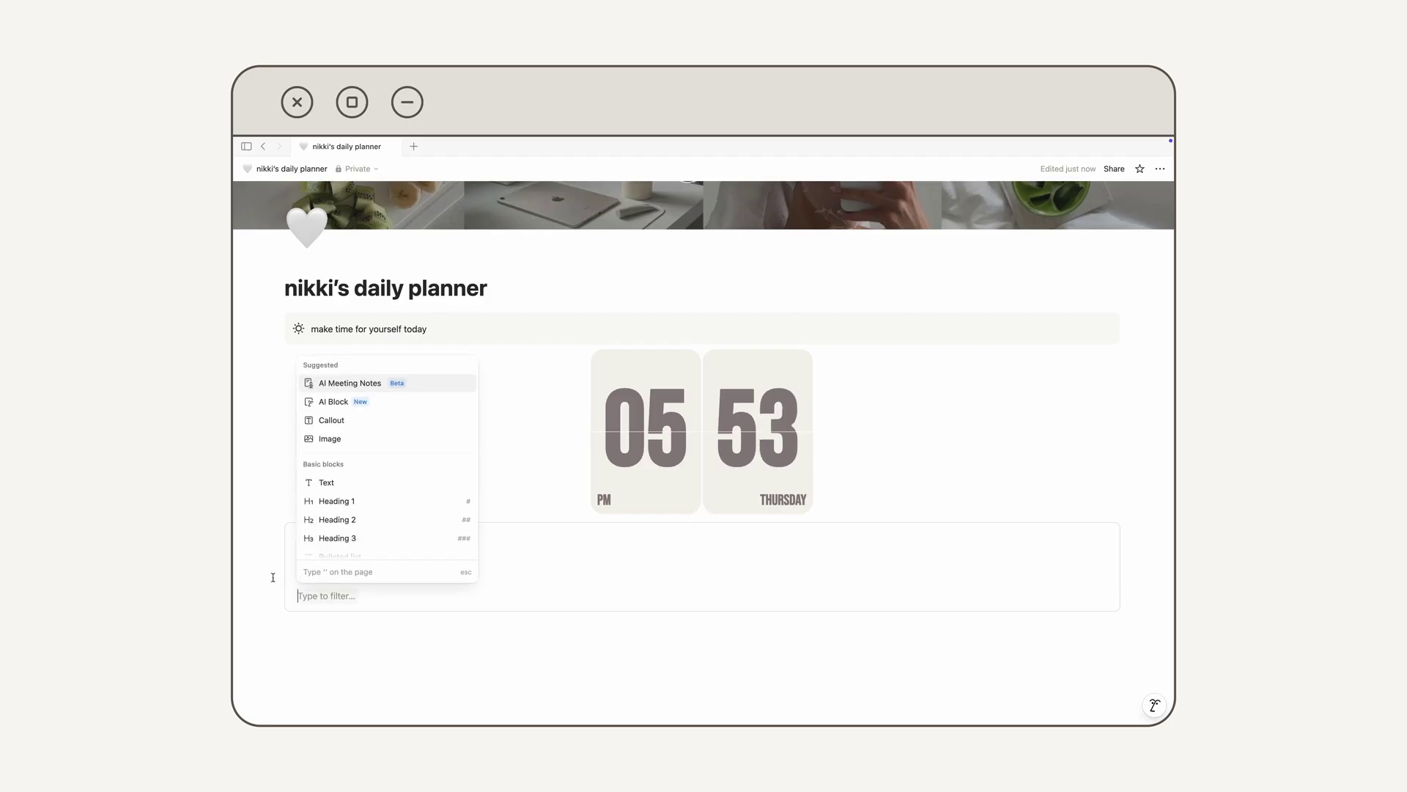
scroll(359, 510, down, 5)
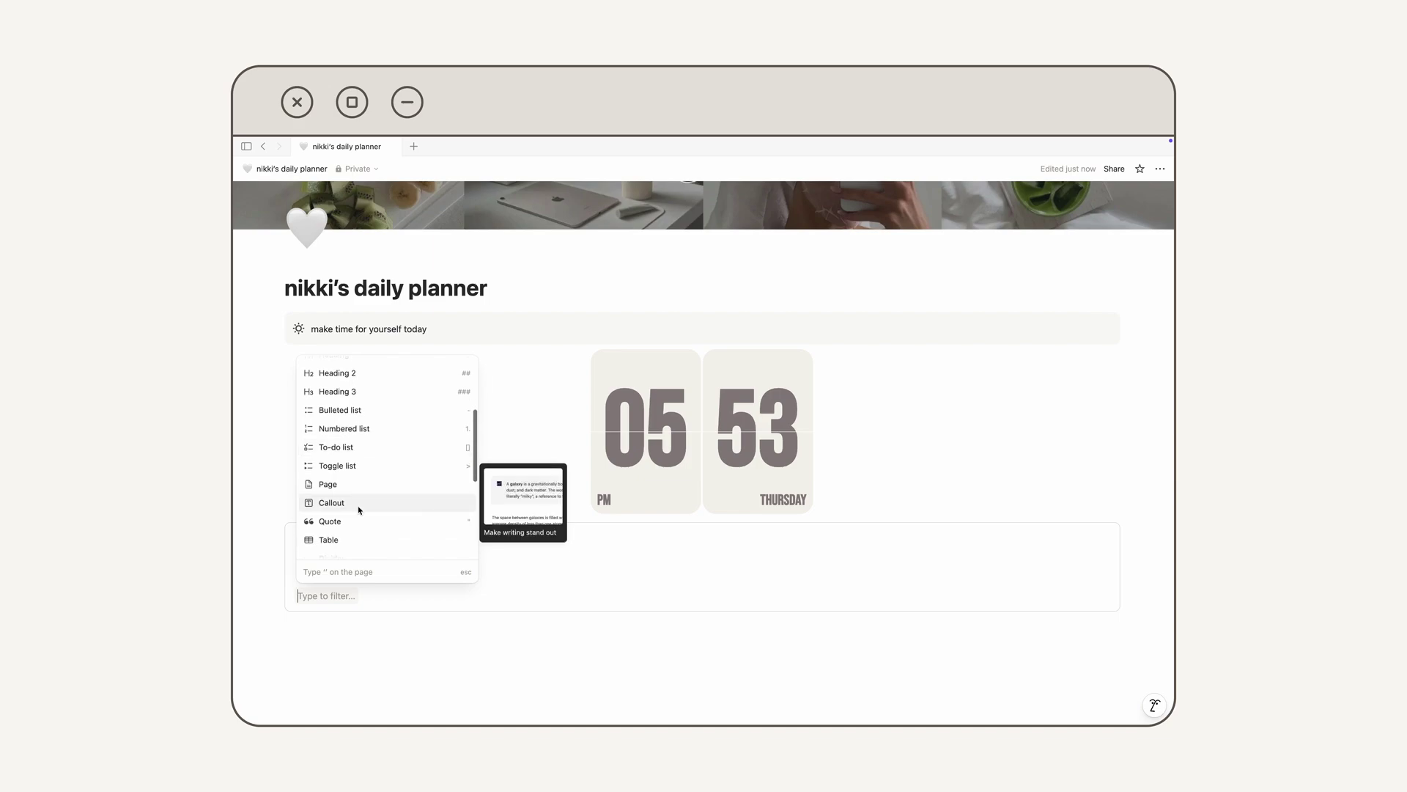
scroll(359, 509, down, 3)
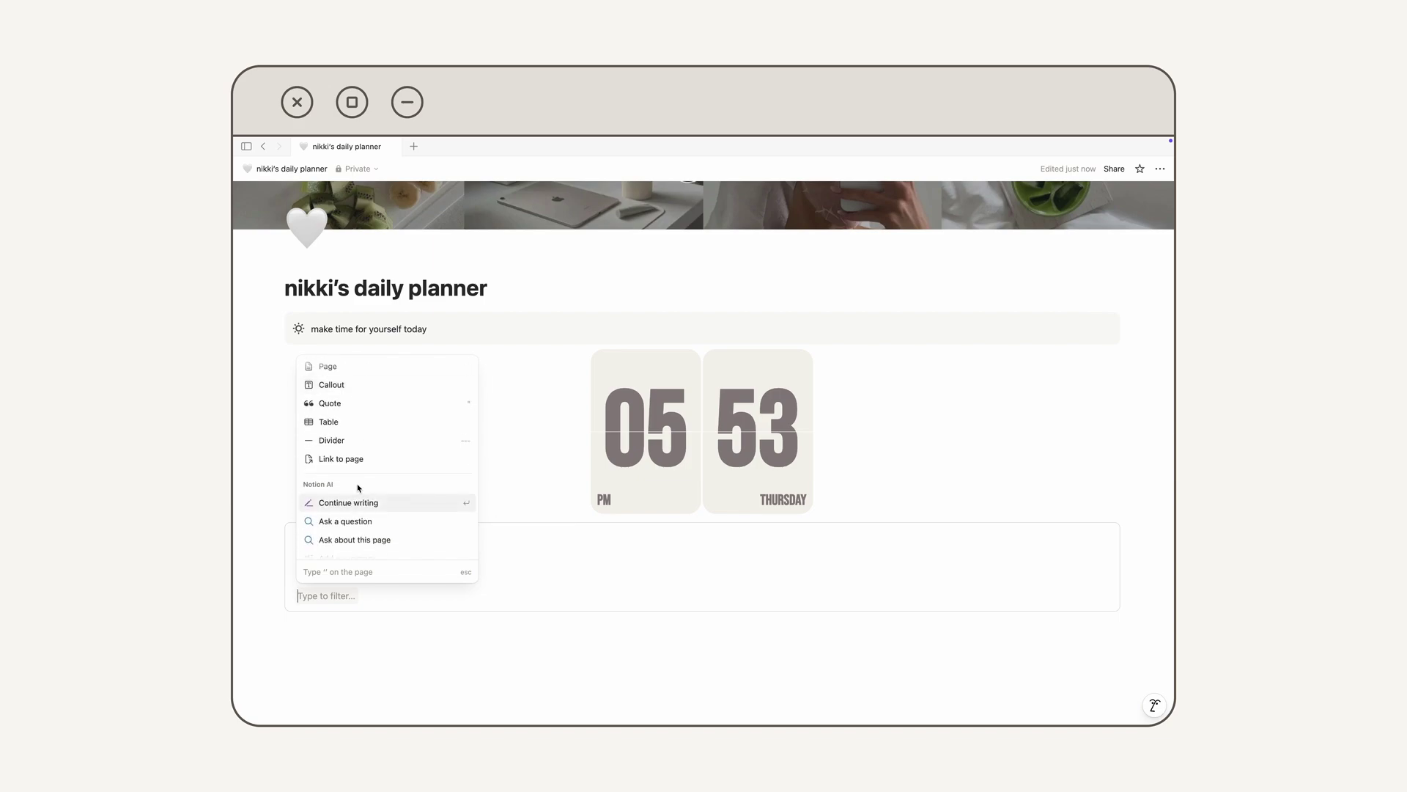
click(341, 613)
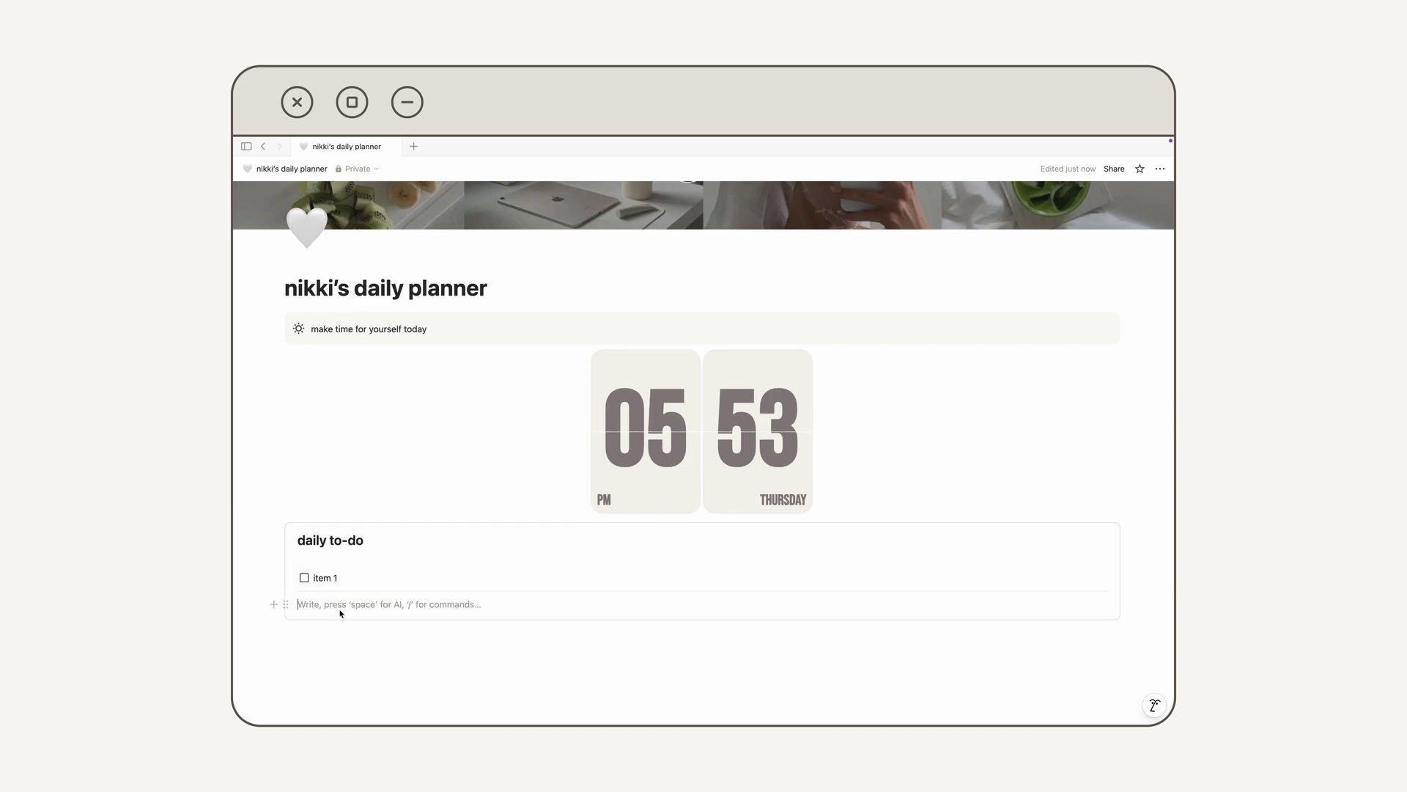
Duplicate the "item 1" checkbox in the daily to-do callout and move the copy below the divider.
click(285, 578)
key(Escape)
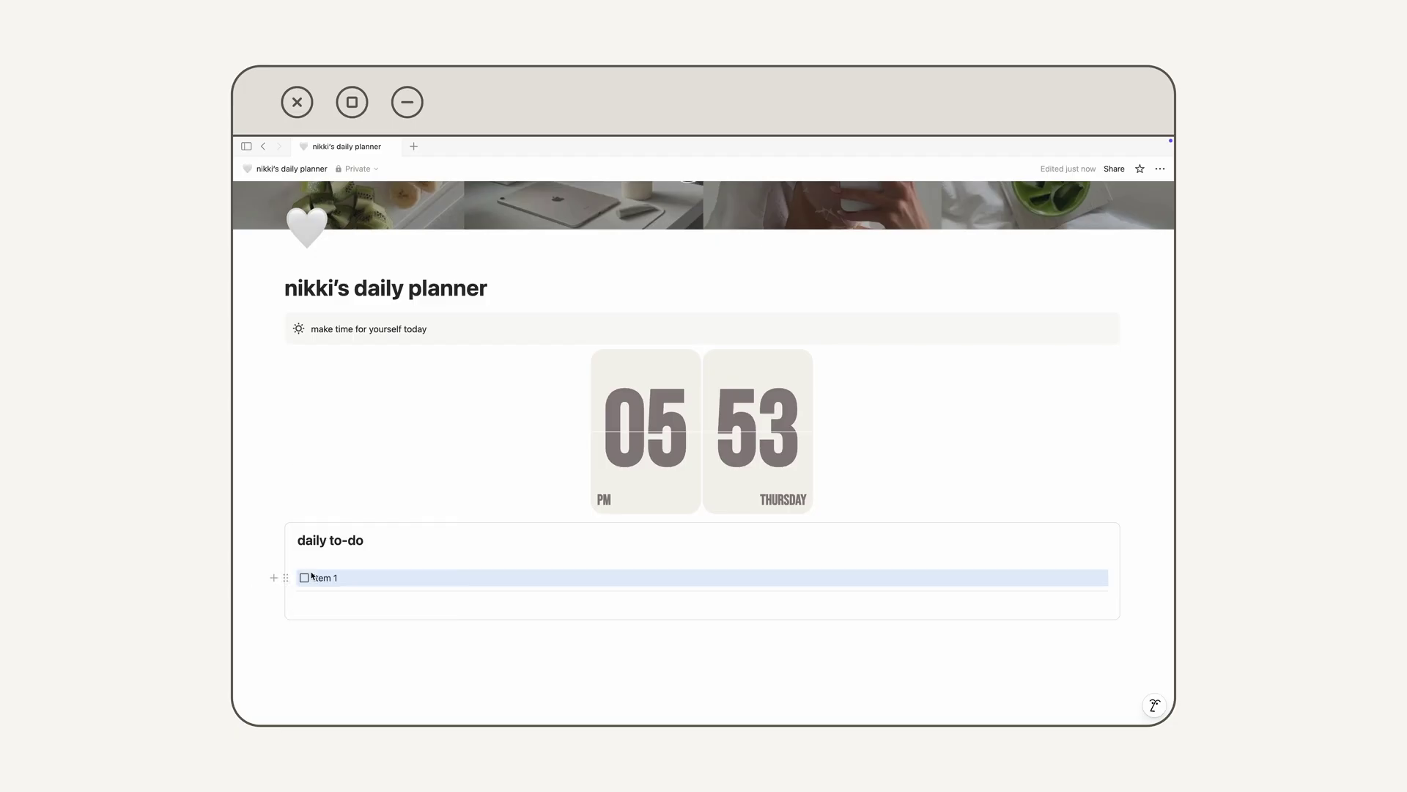
click(287, 578)
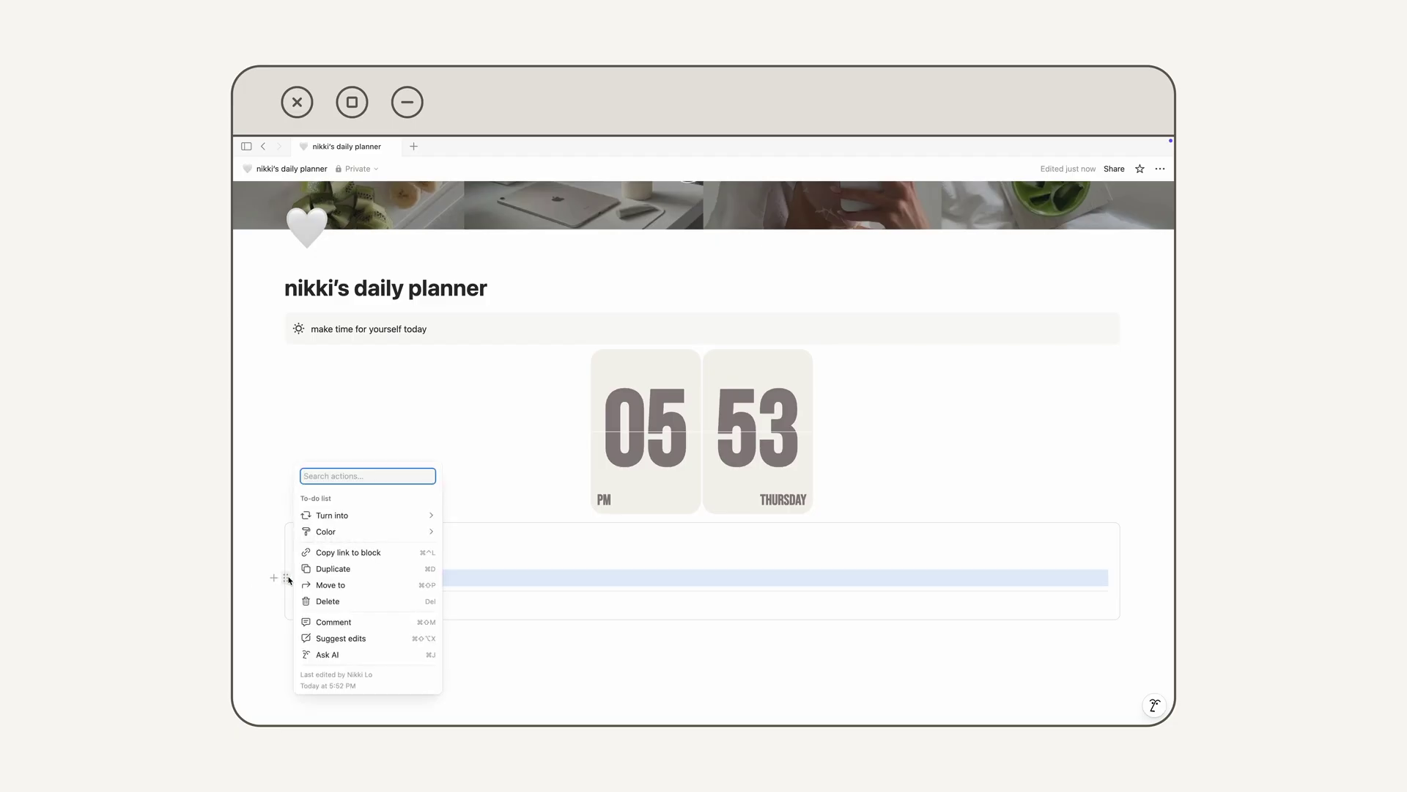
click(329, 570)
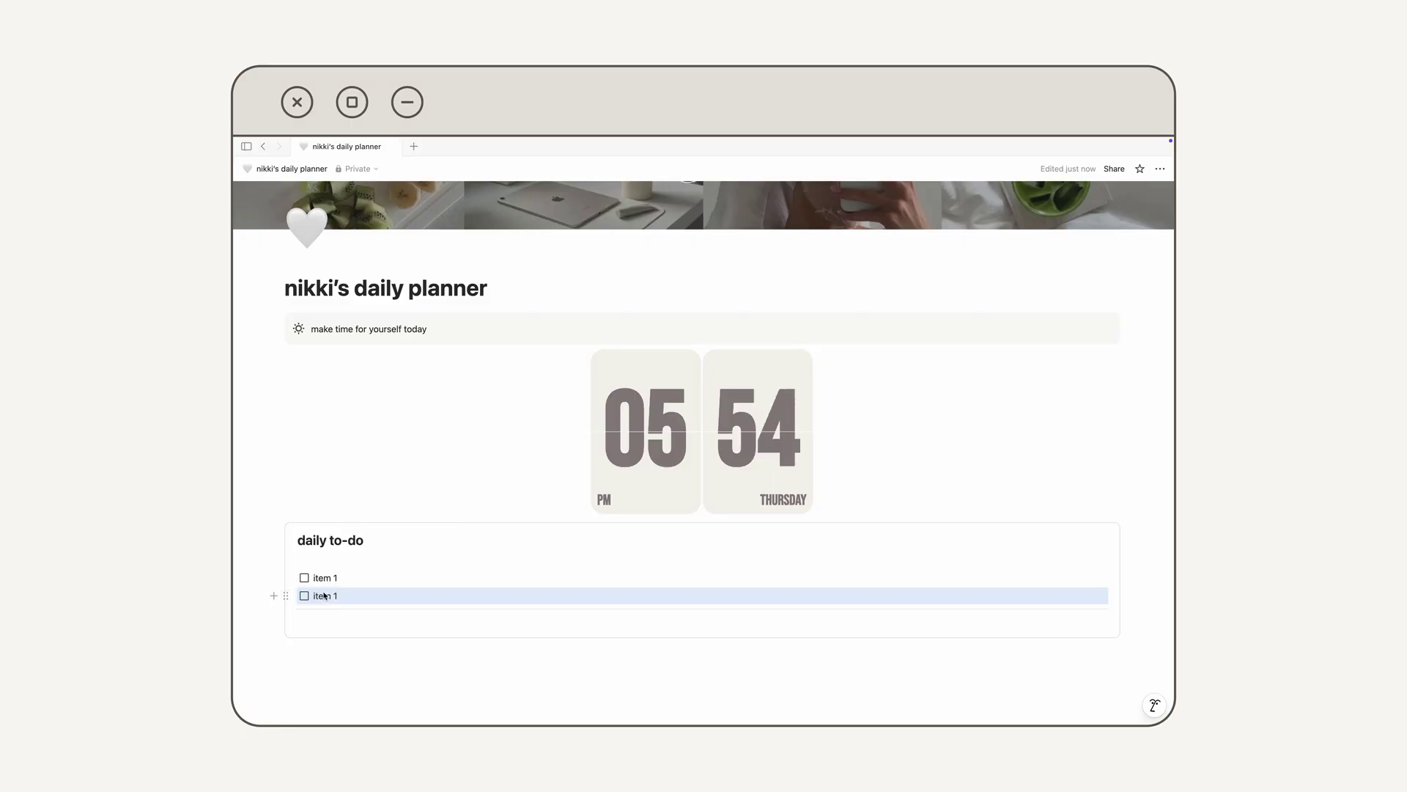
mouse_move(286, 595)
mouse_down()
mouse_move(301, 593)
mouse_move(305, 616)
mouse_up()
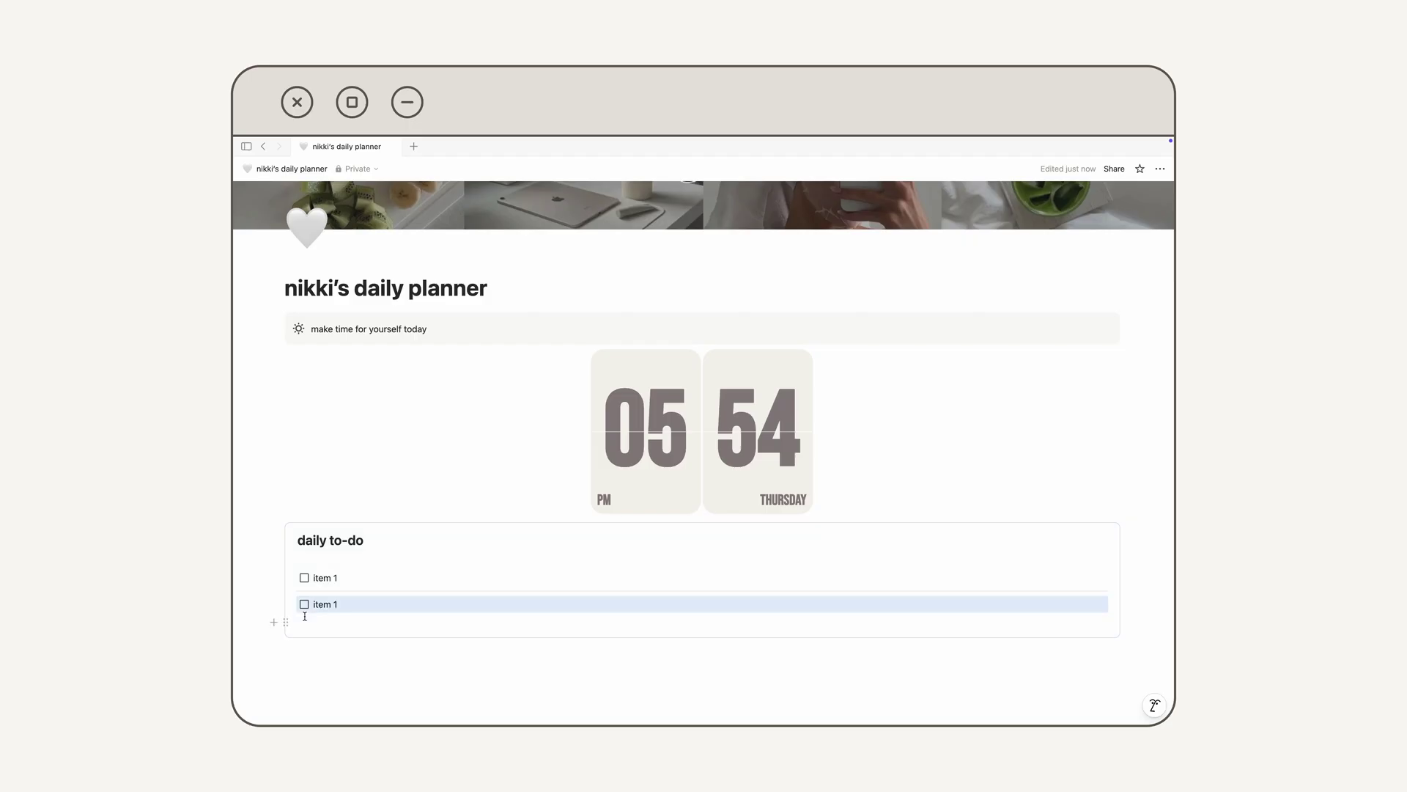
click(315, 624)
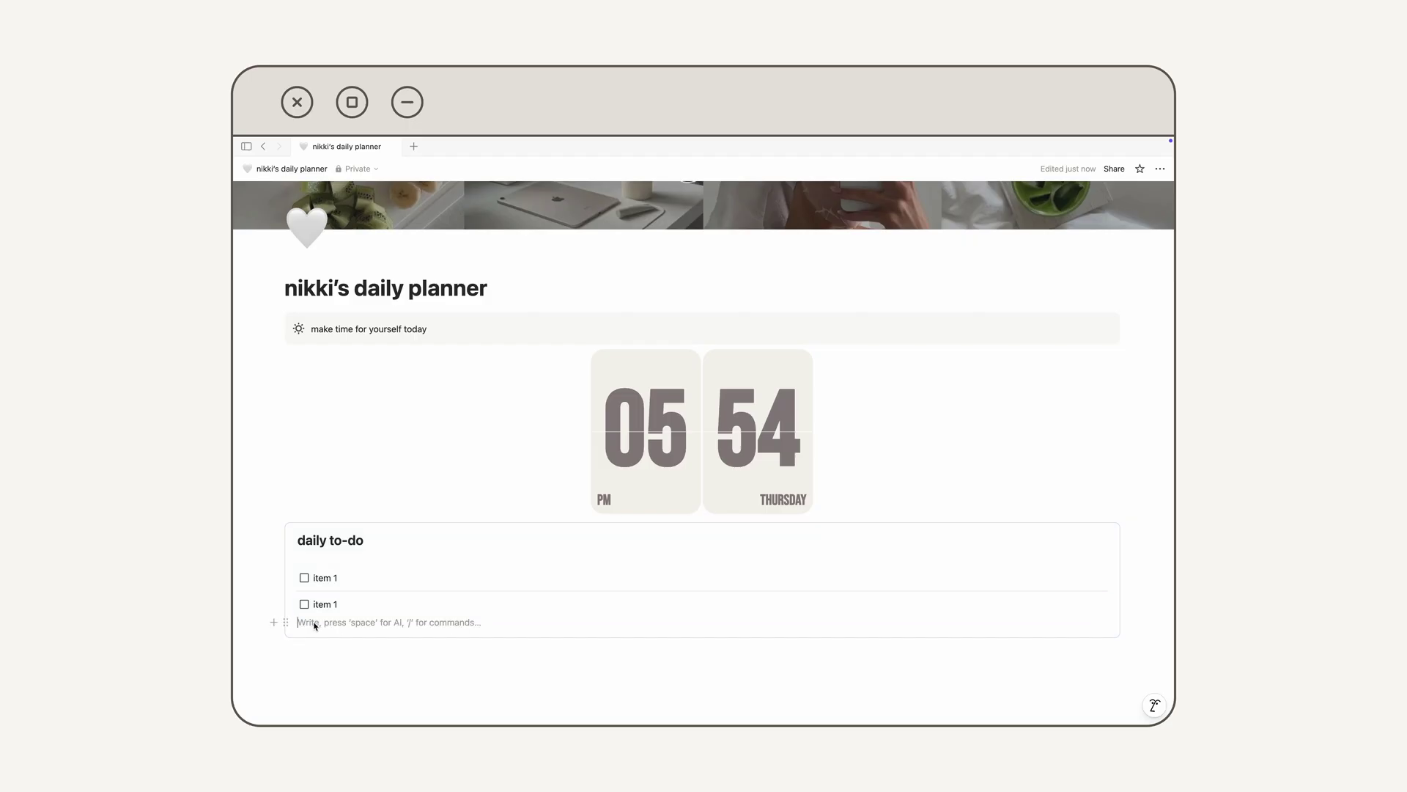
Duplicate the divider and checkbox rows to make six divided items, label them "item 1" to "item 6", and delete the trailing blank line.
click(287, 591)
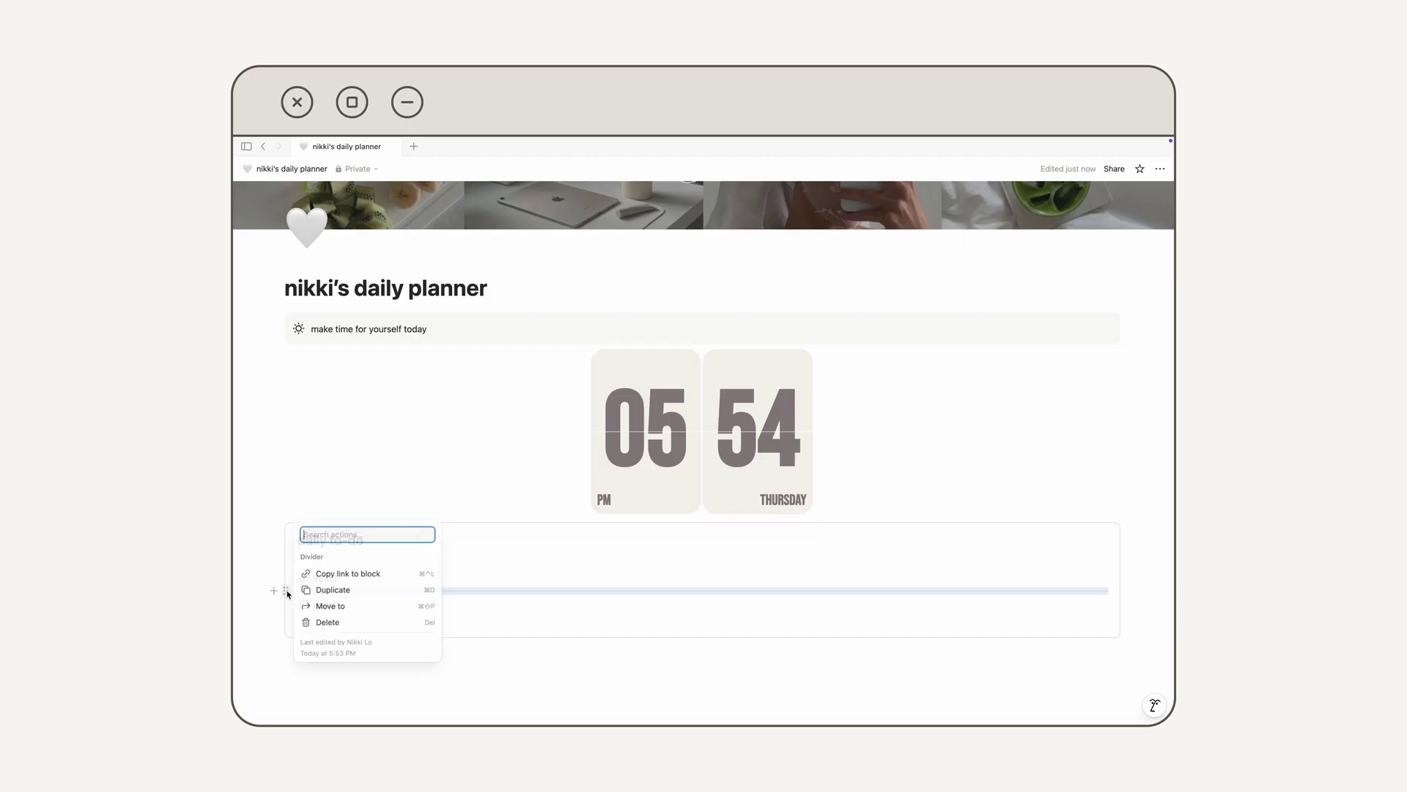
click(297, 594)
key(super+d)
key(super+d)
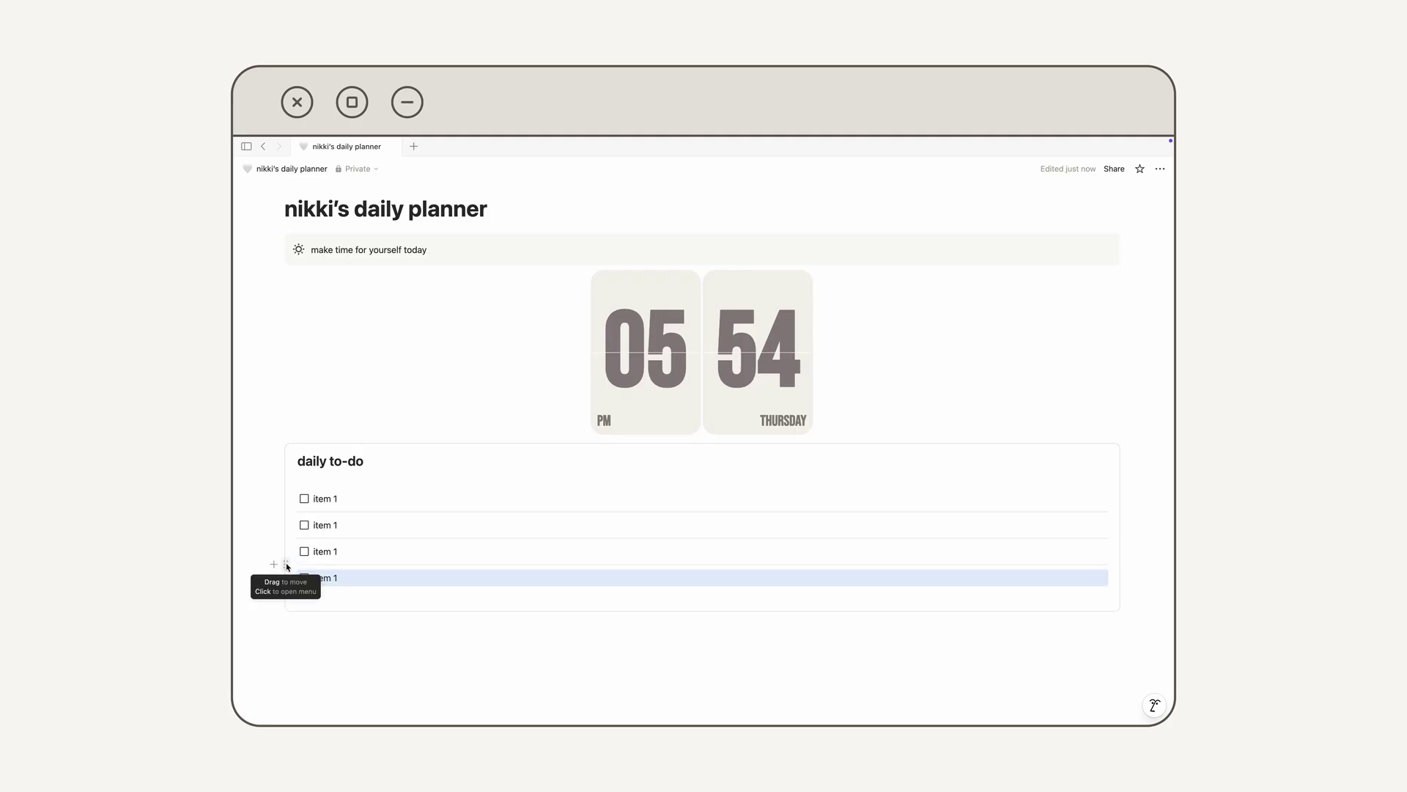
key(super+d)
key(super+d)
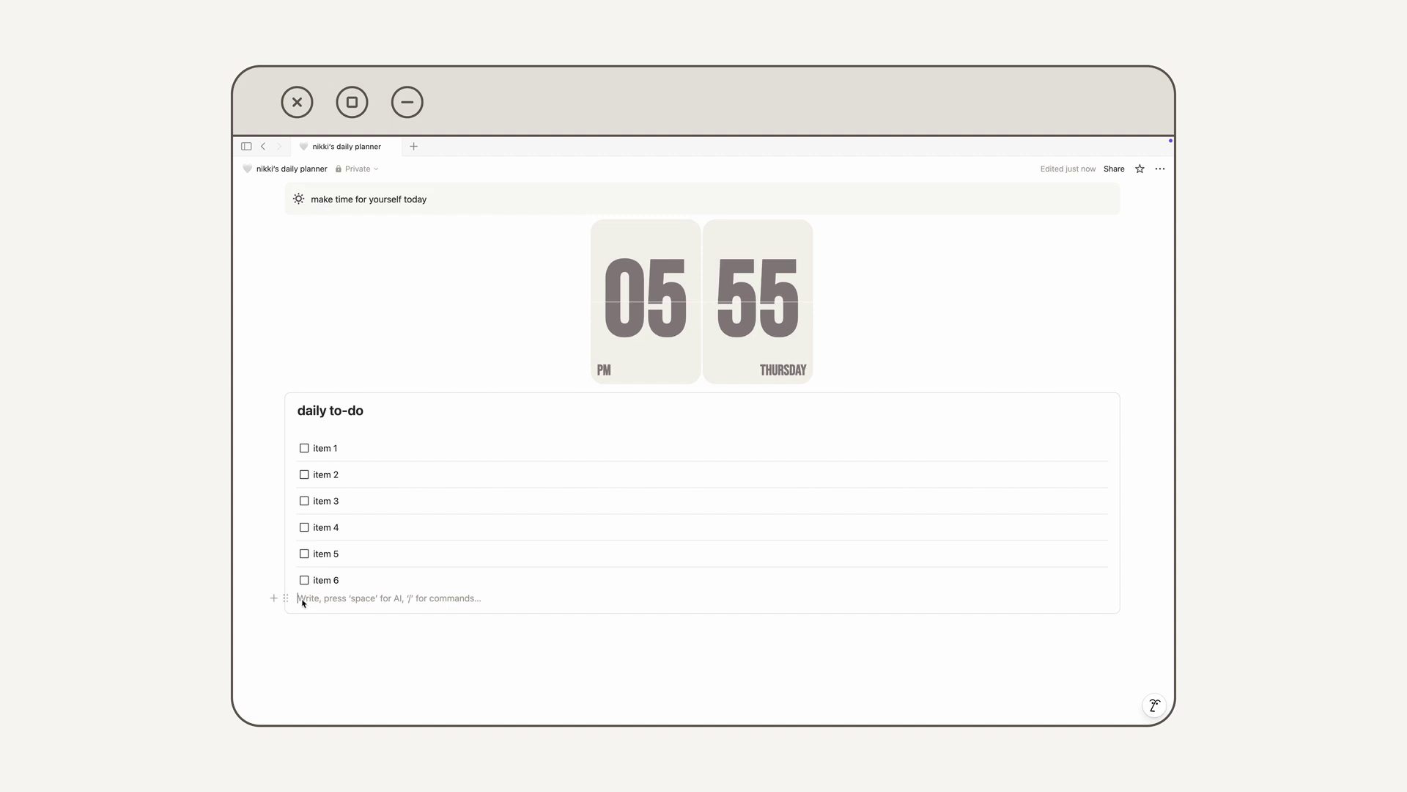
key(BackSpace)
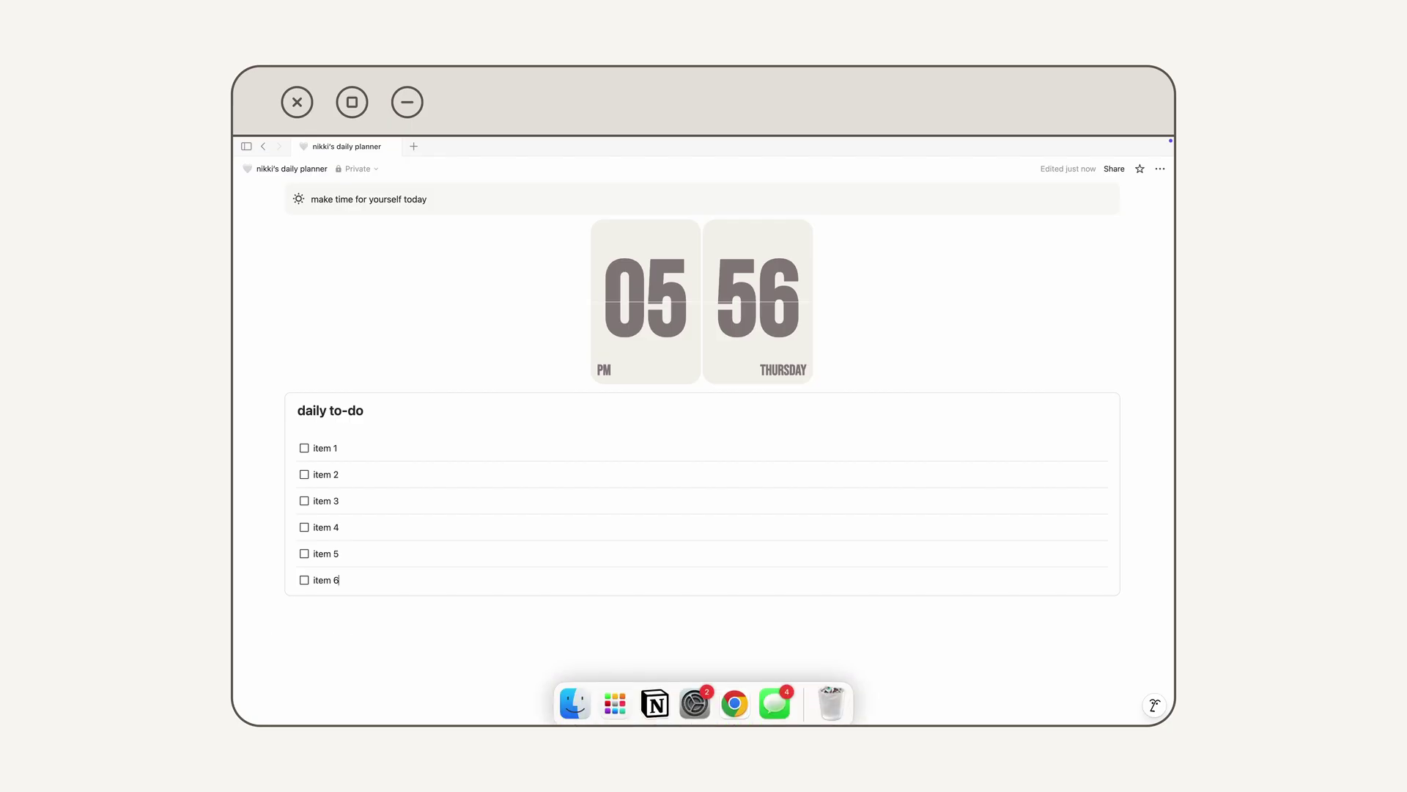
Copy the link to the playlist "the summer I turned pretty vibes" in Spotify and embed it below the daily to-do callout in Notion.
click(694, 701)
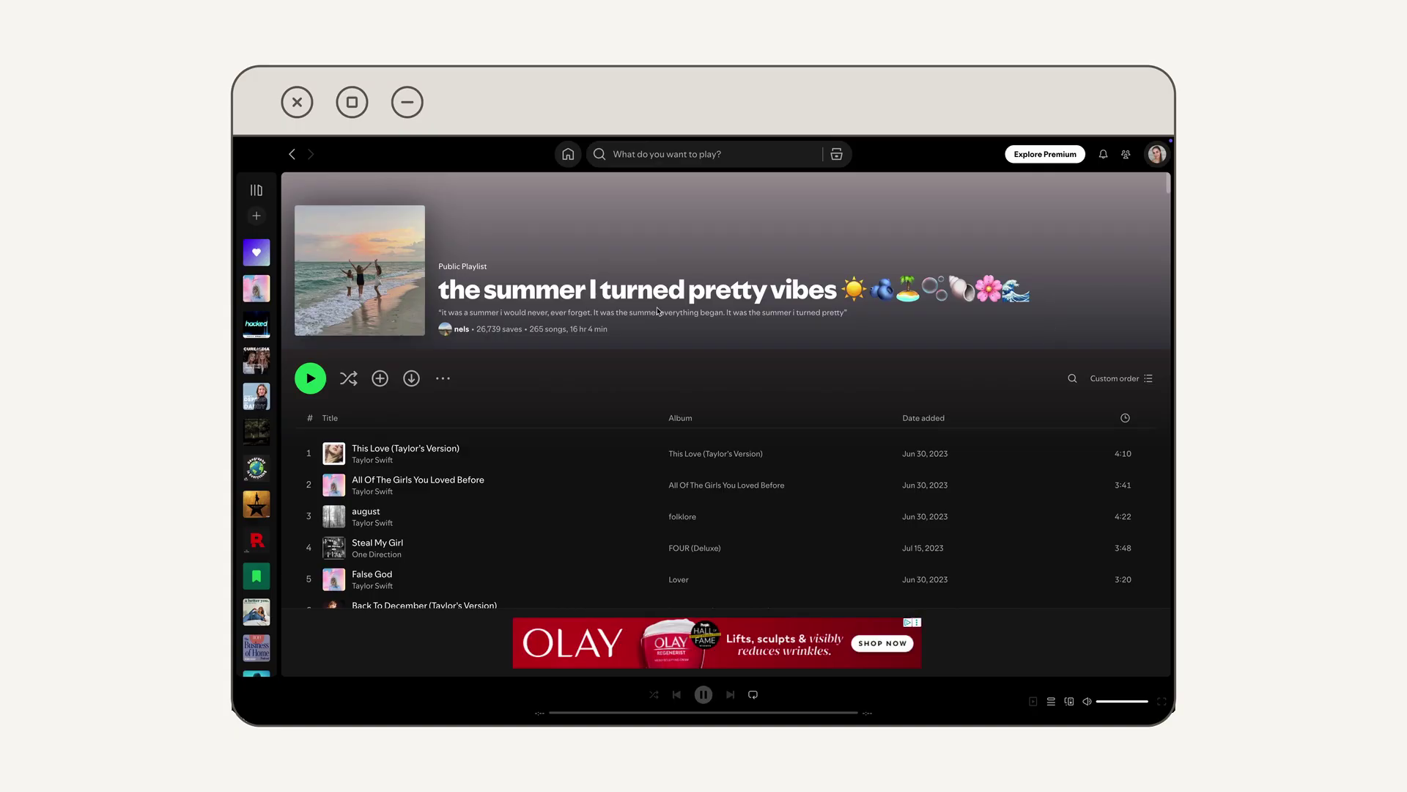
click(444, 379)
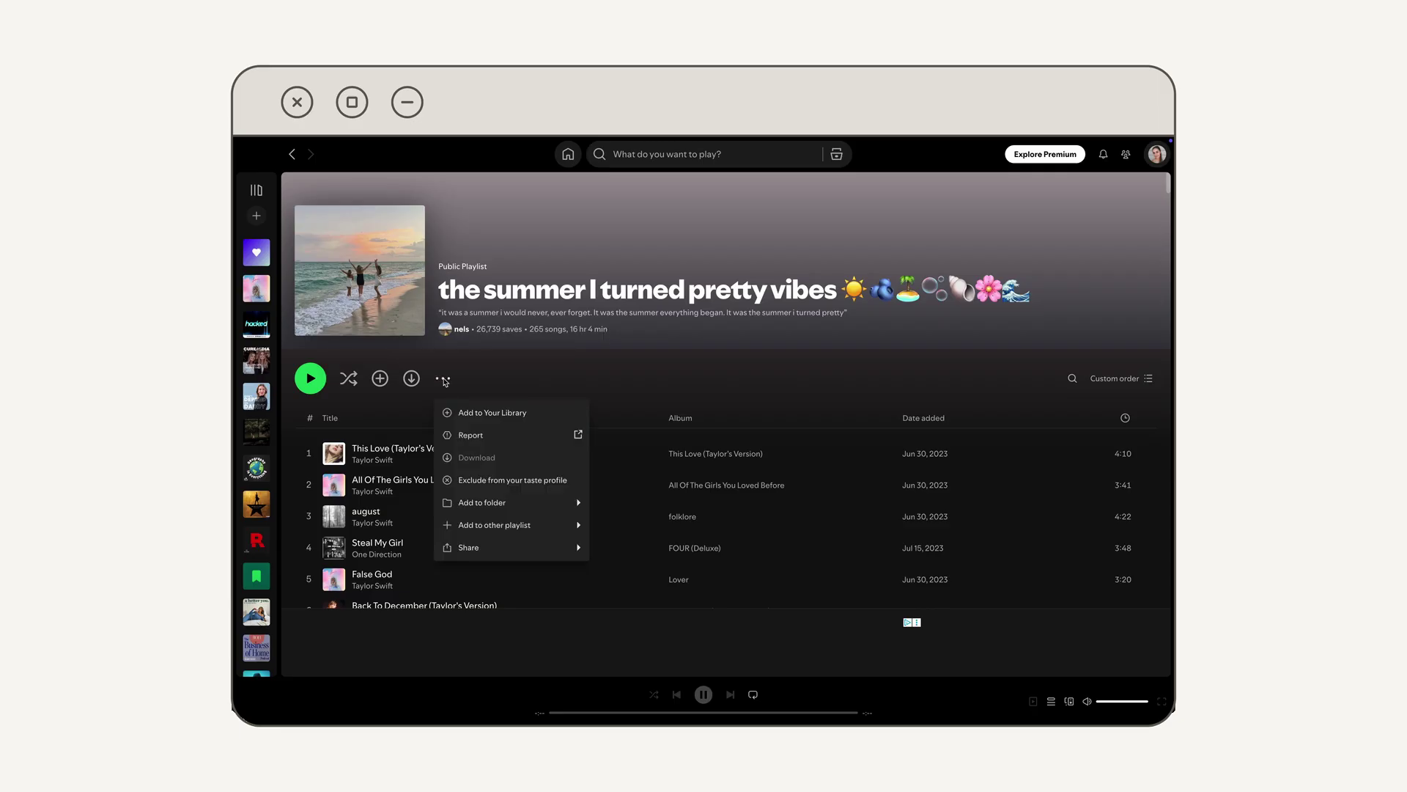
mouse_move(557, 547)
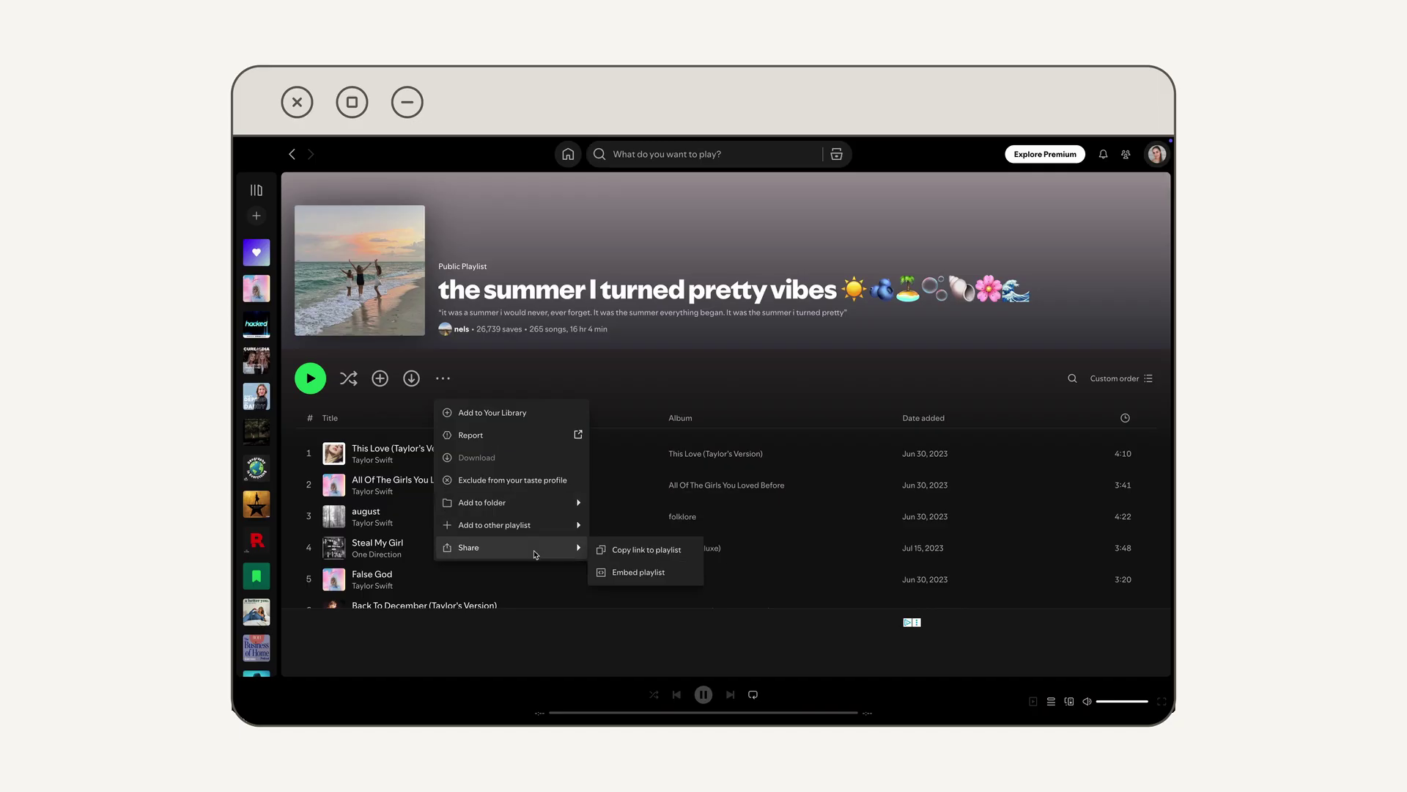
click(618, 554)
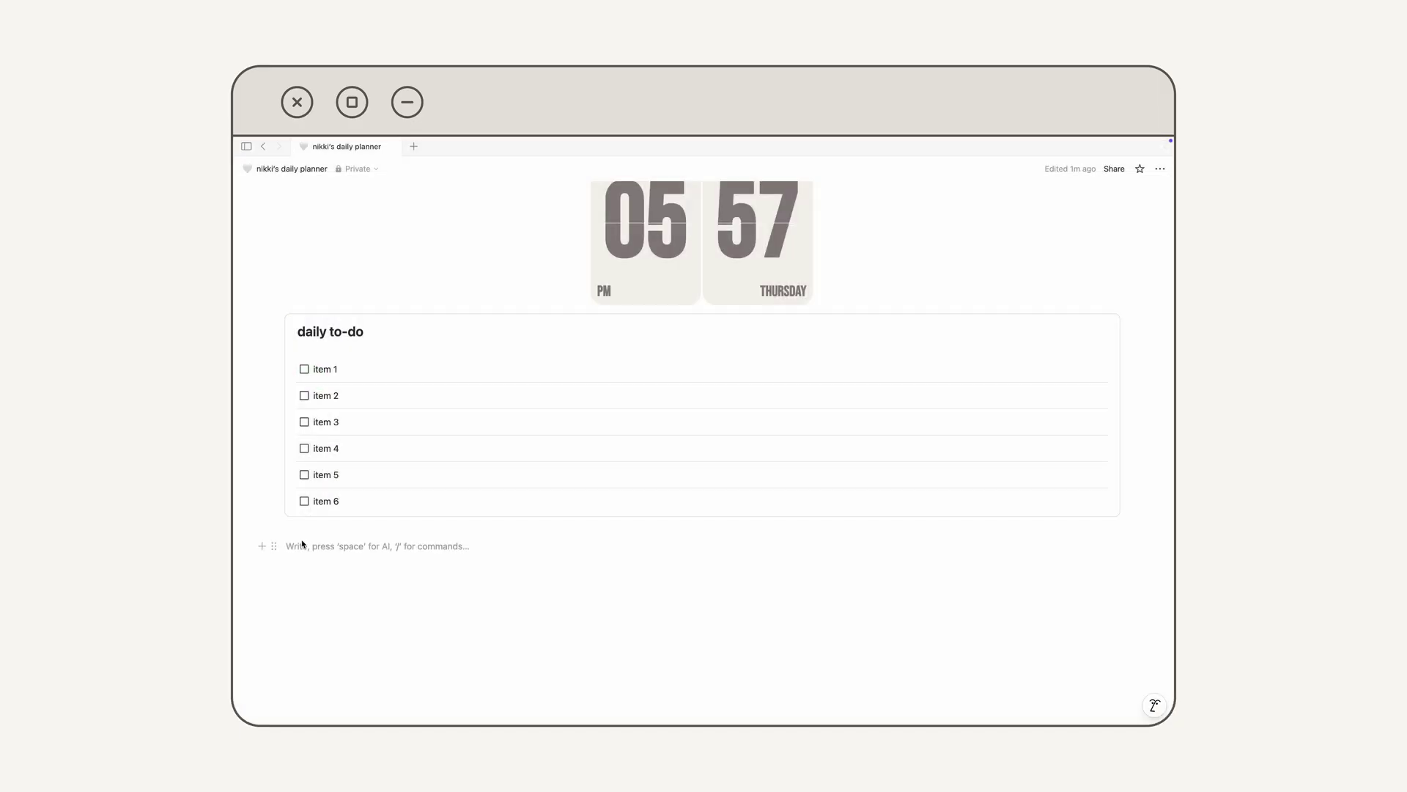
key(ctrl+v)
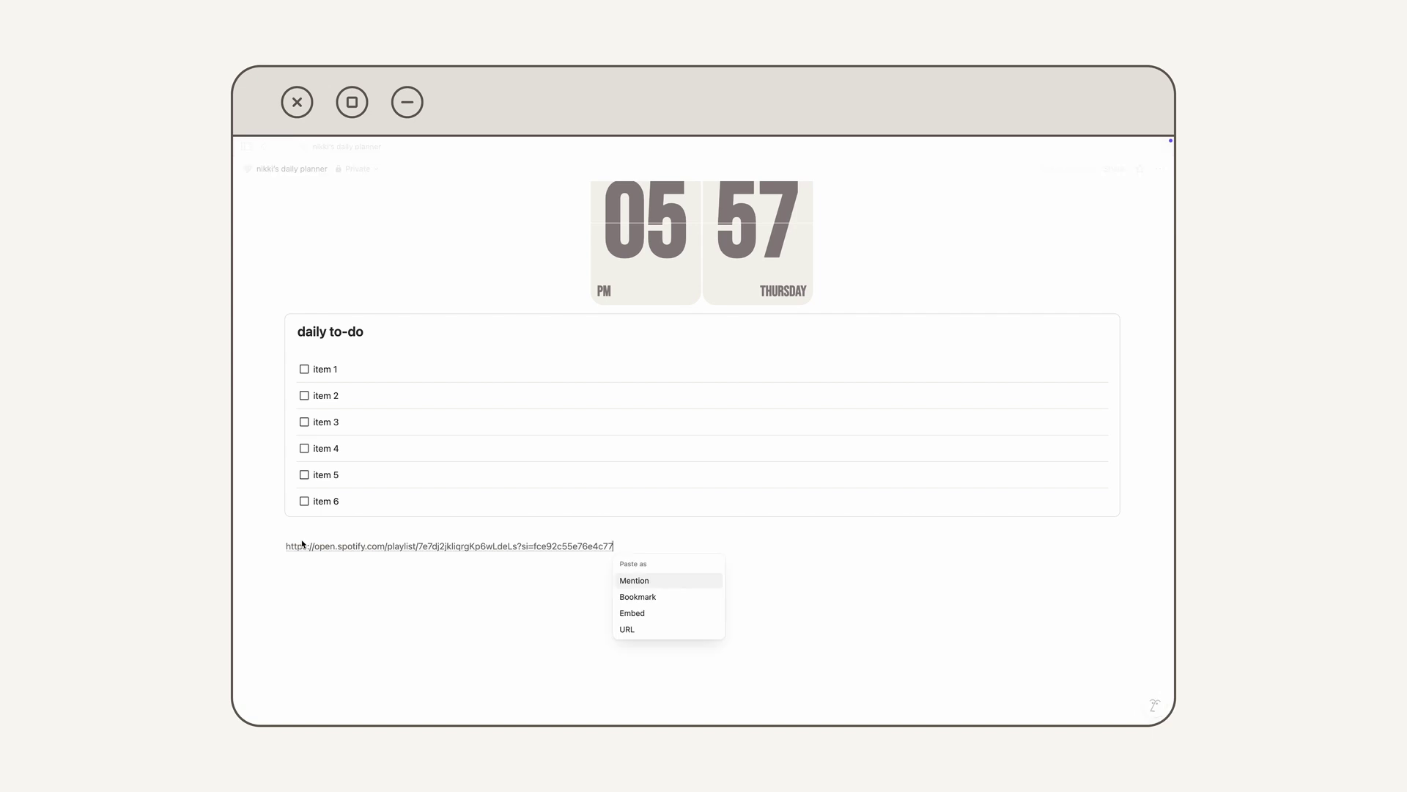
click(628, 614)
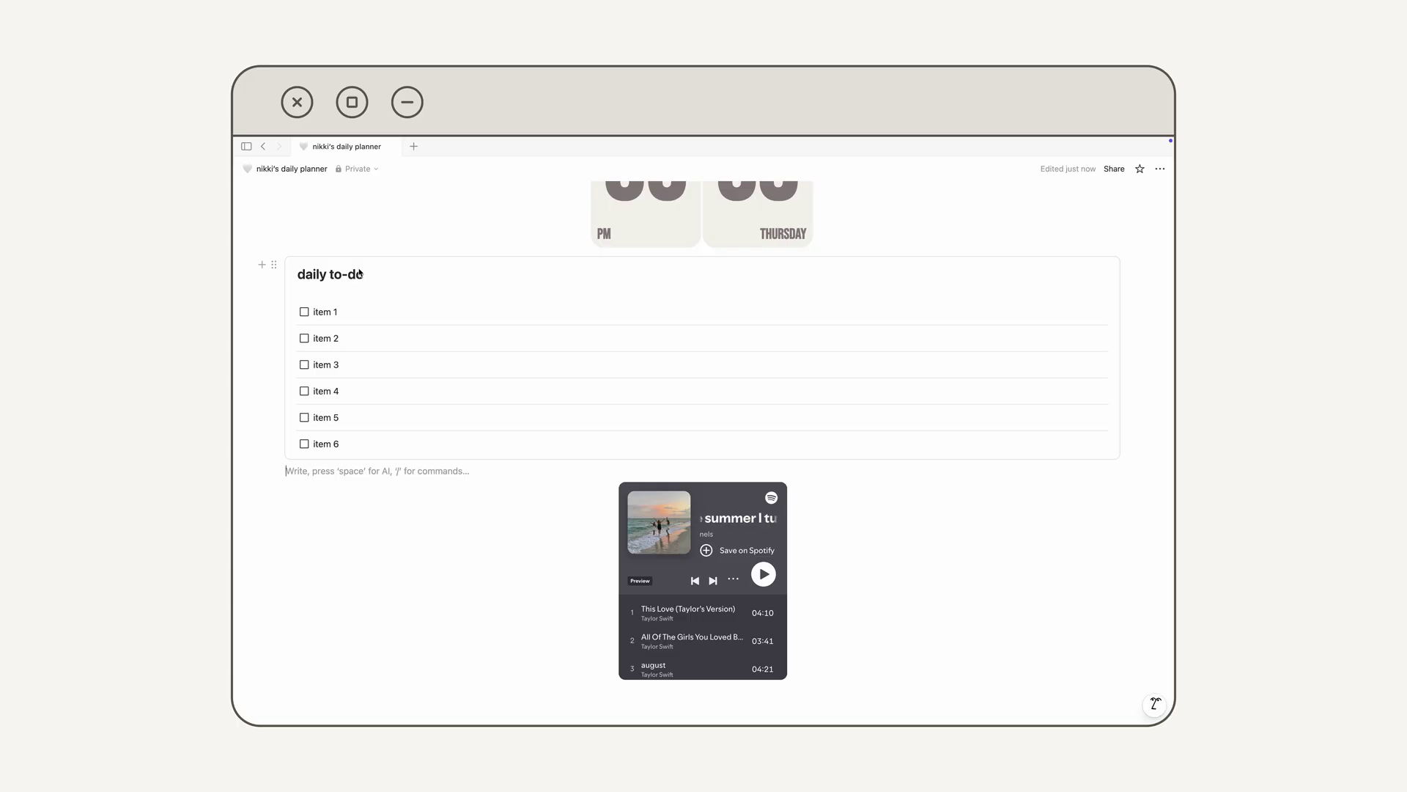
Duplicate the daily to-do callout and change the heading of the copy to "habits".
click(275, 265)
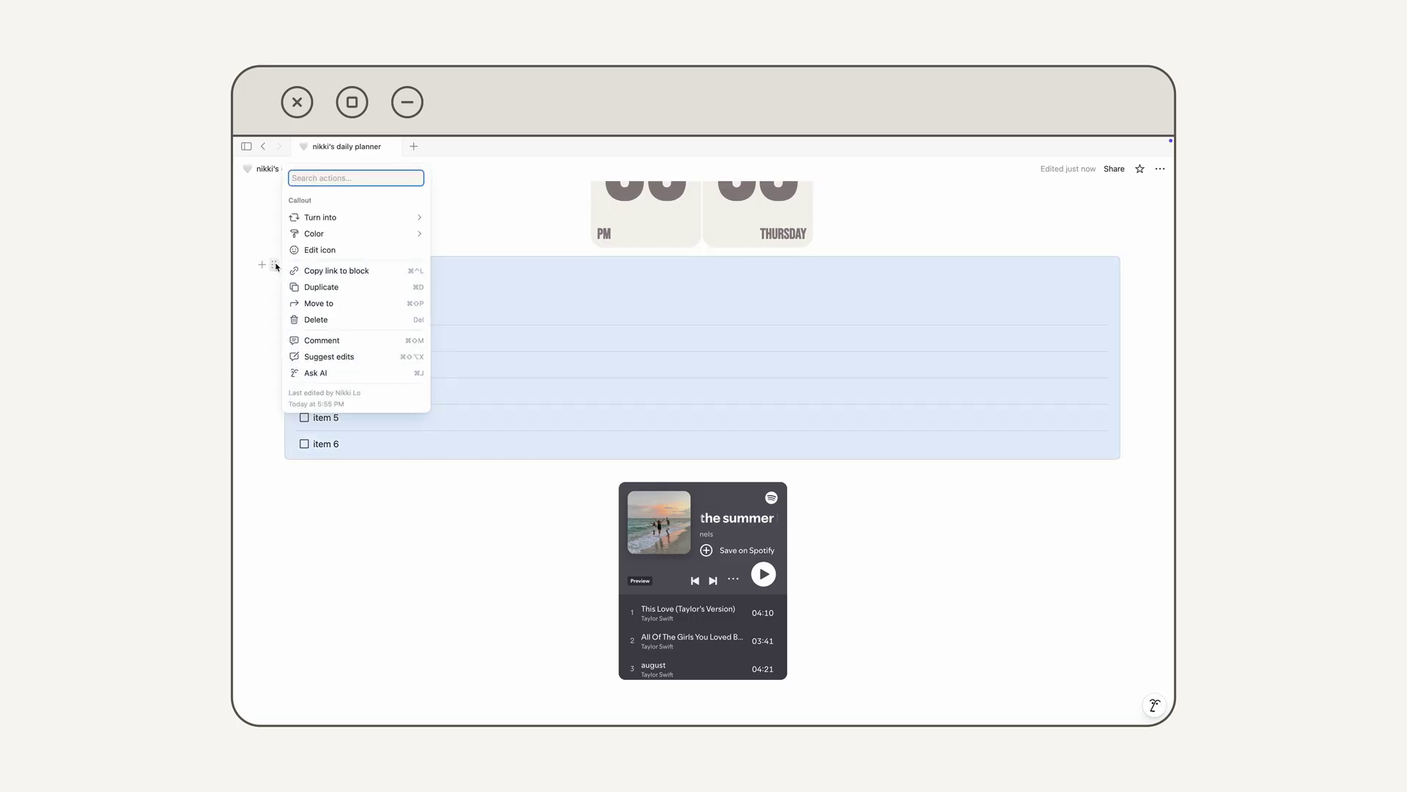
click(333, 292)
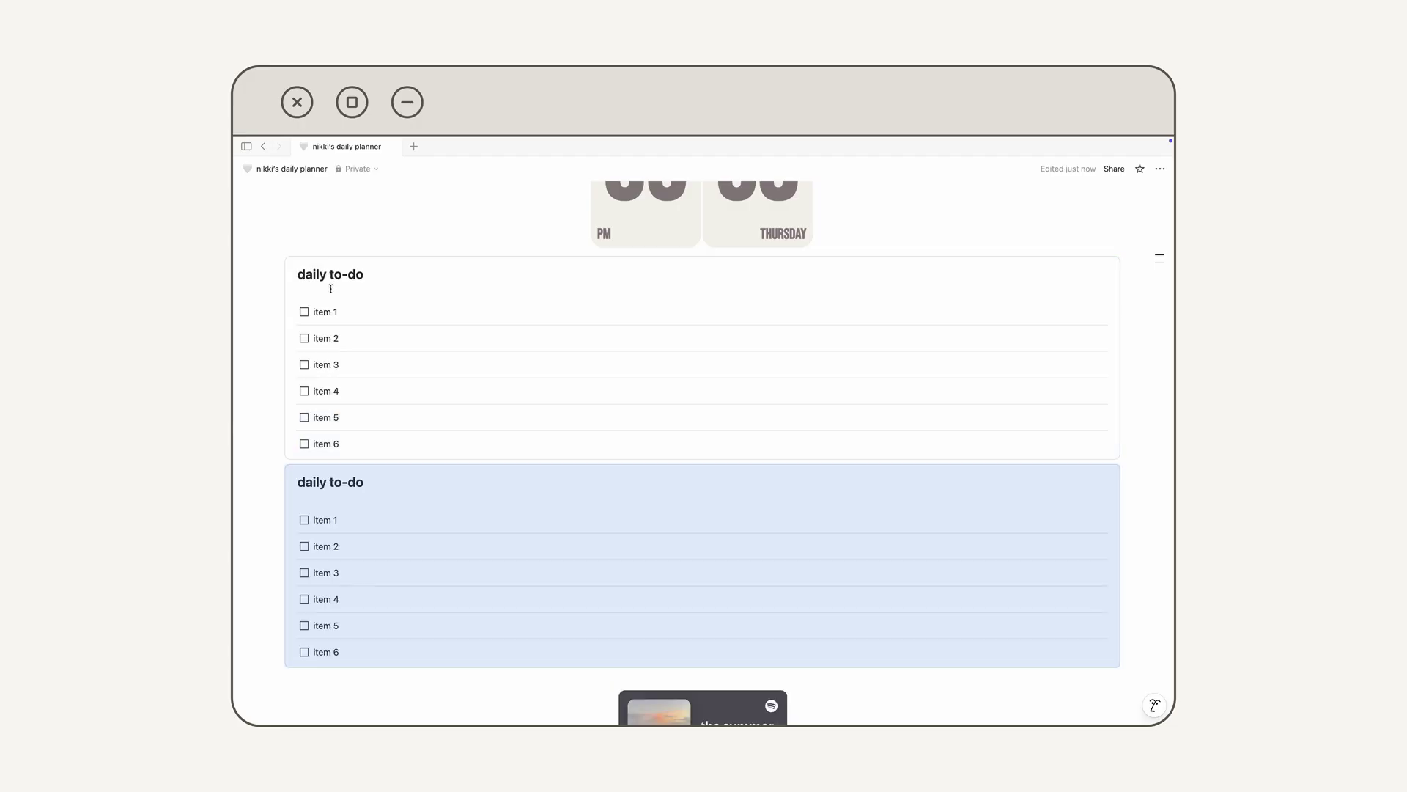
scroll(323, 323, down, 2)
drag(365, 355, 299, 359)
text(ha)
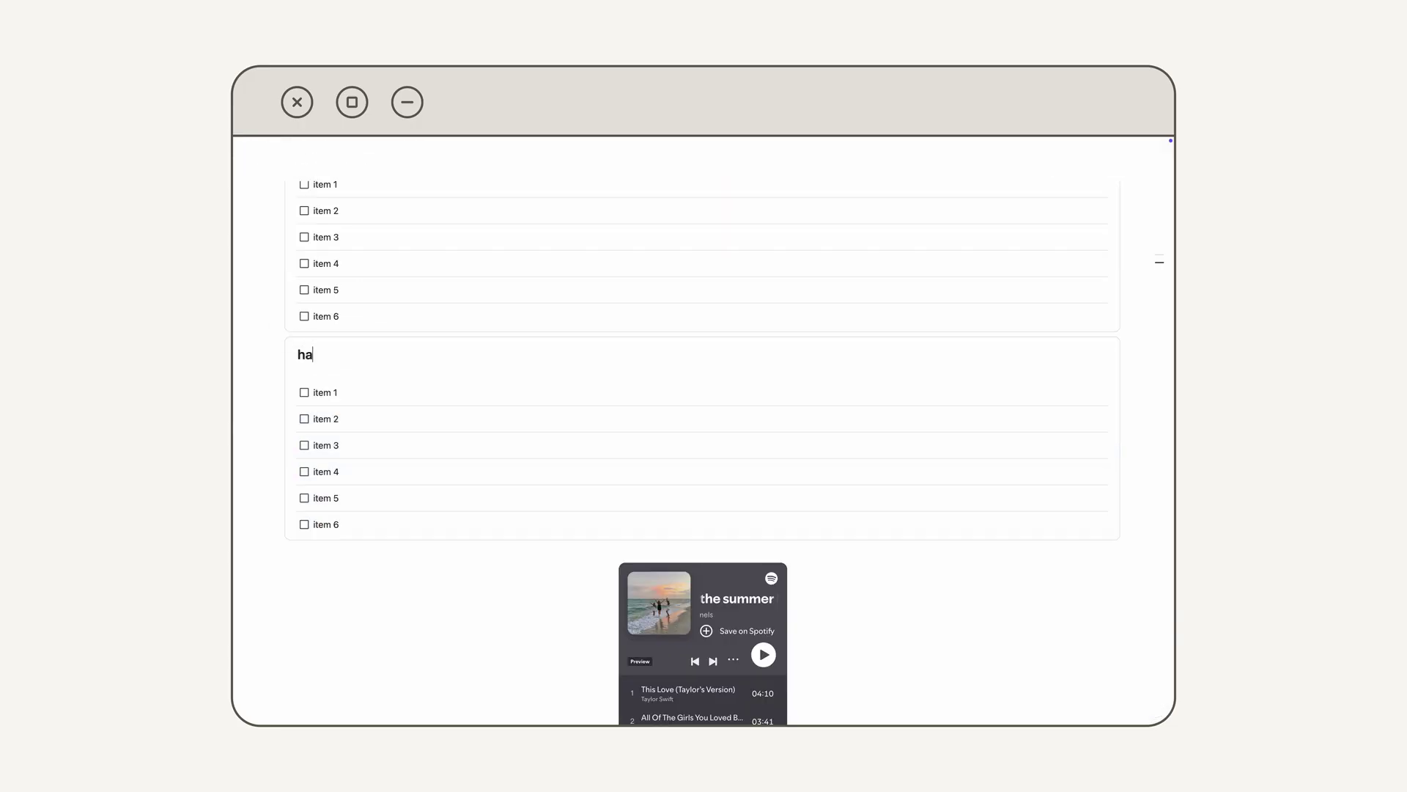
text(bit)
Insert image blocks below the Spotify embed and upload the pictures from the "notion images" folder in Downloads.
scroll(456, 440, down, 3)
click(456, 547)
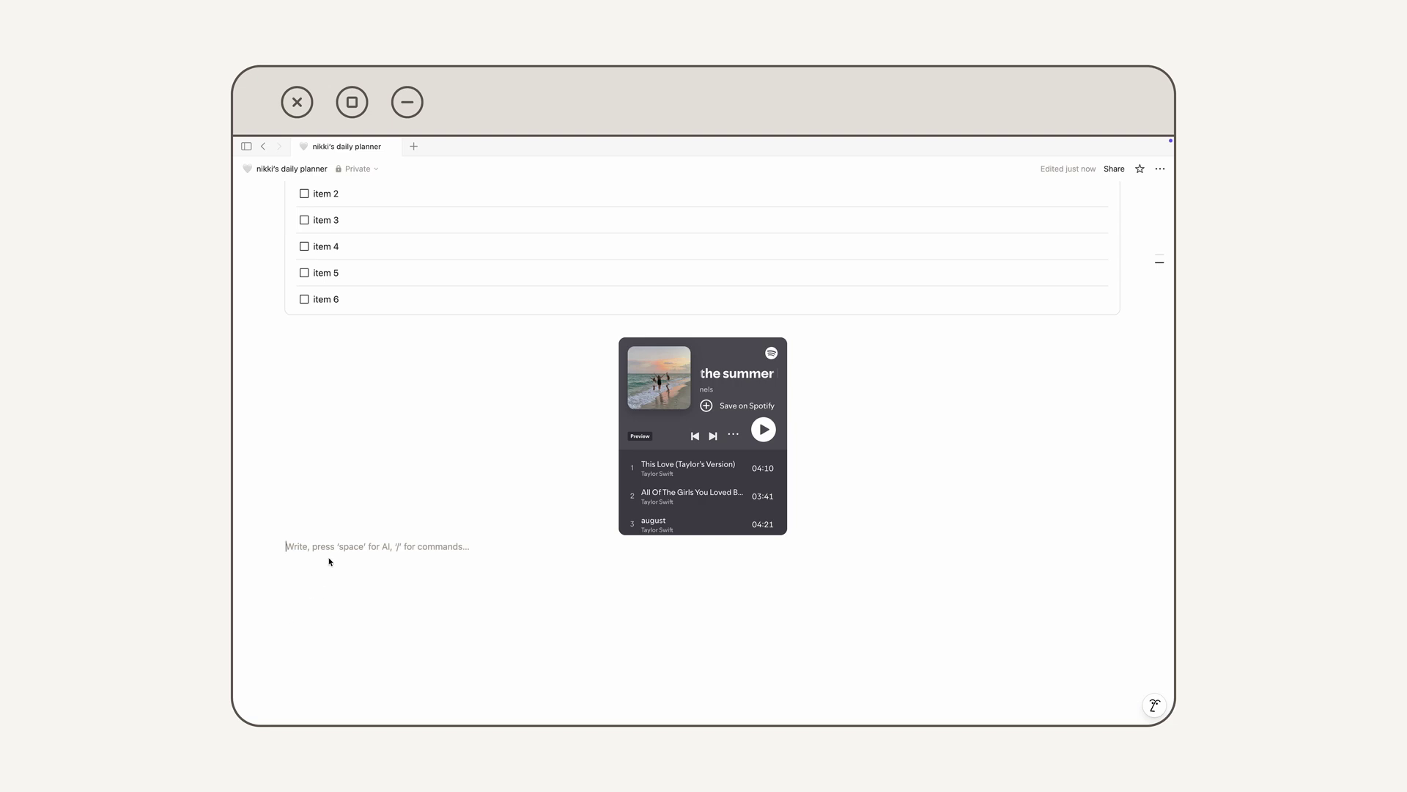
click(264, 547)
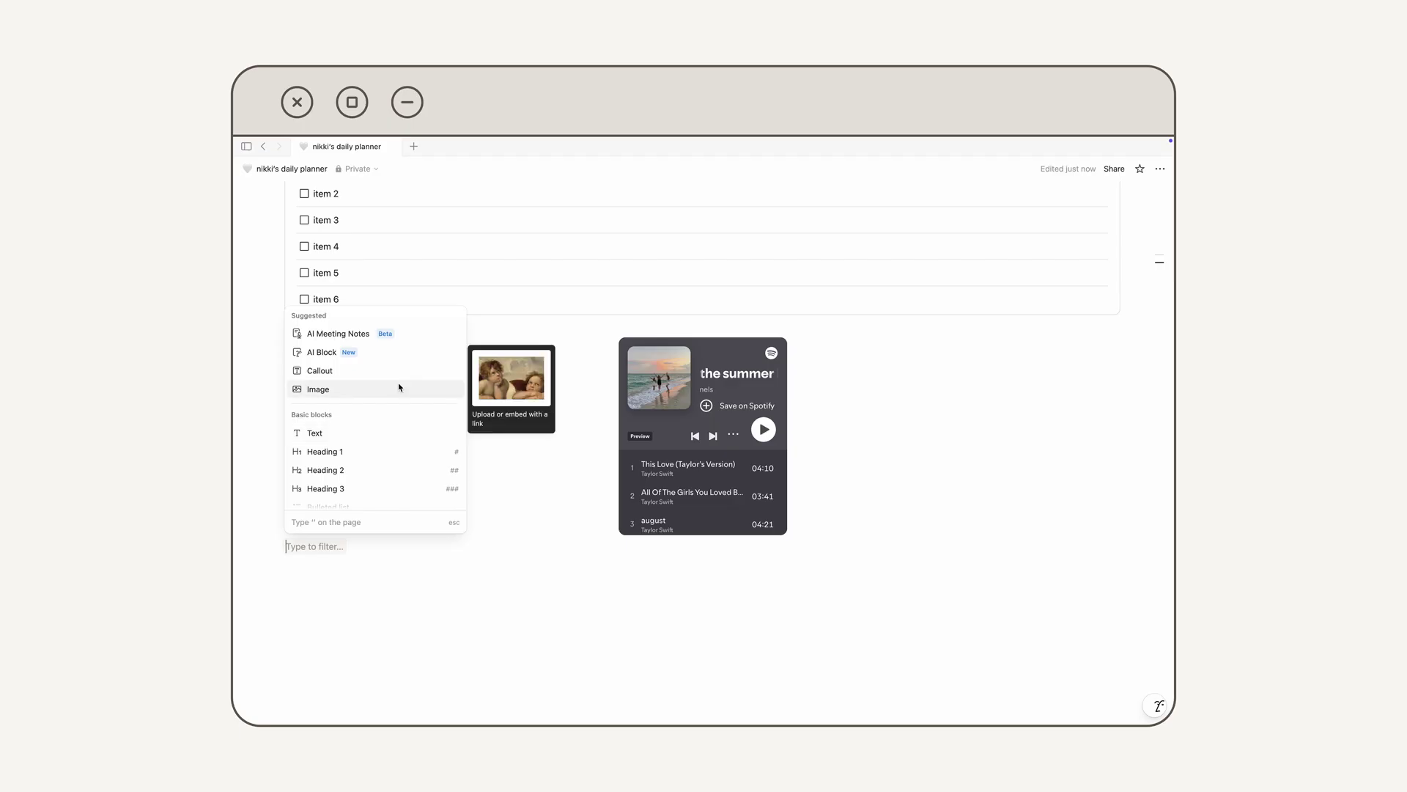
click(400, 387)
click(628, 607)
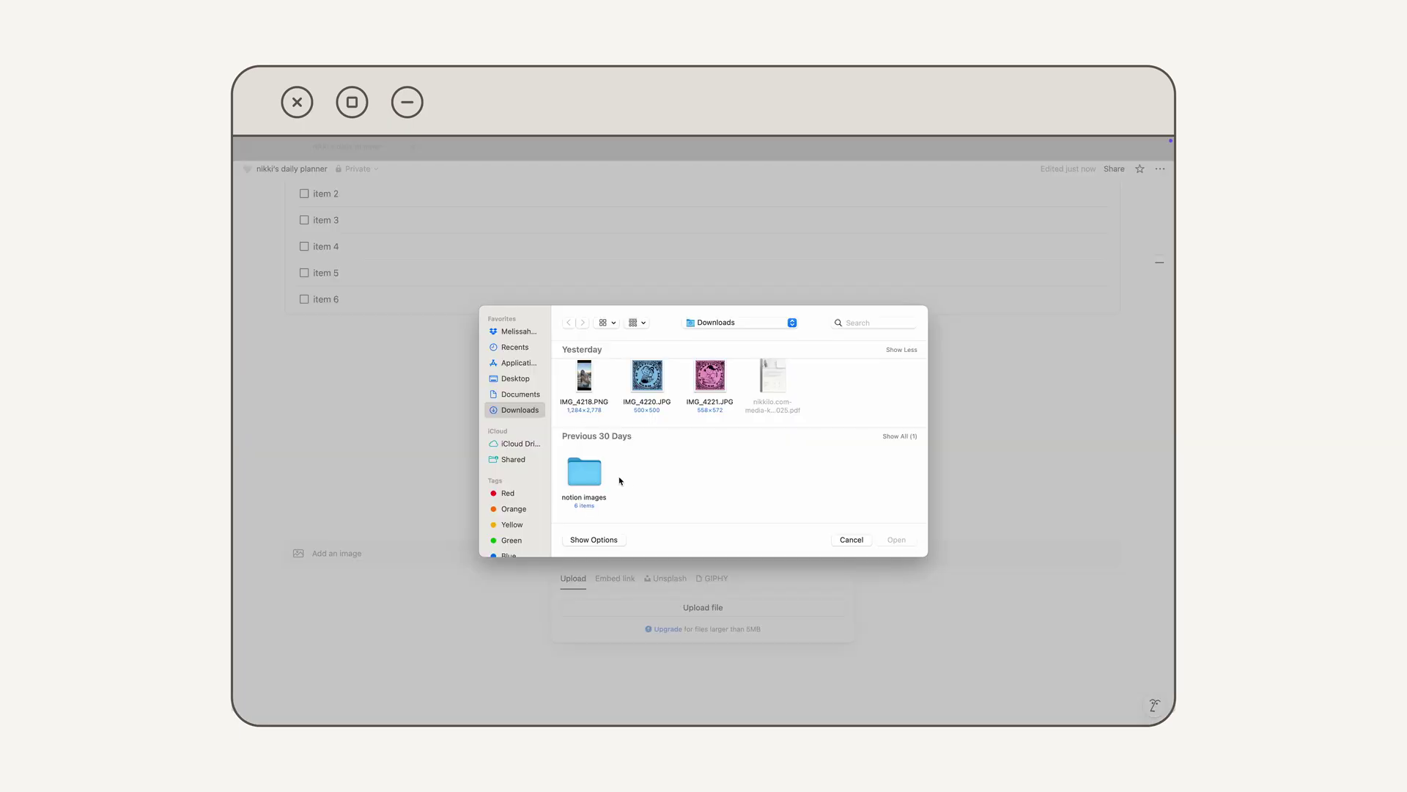
click(588, 469)
double_click(588, 469)
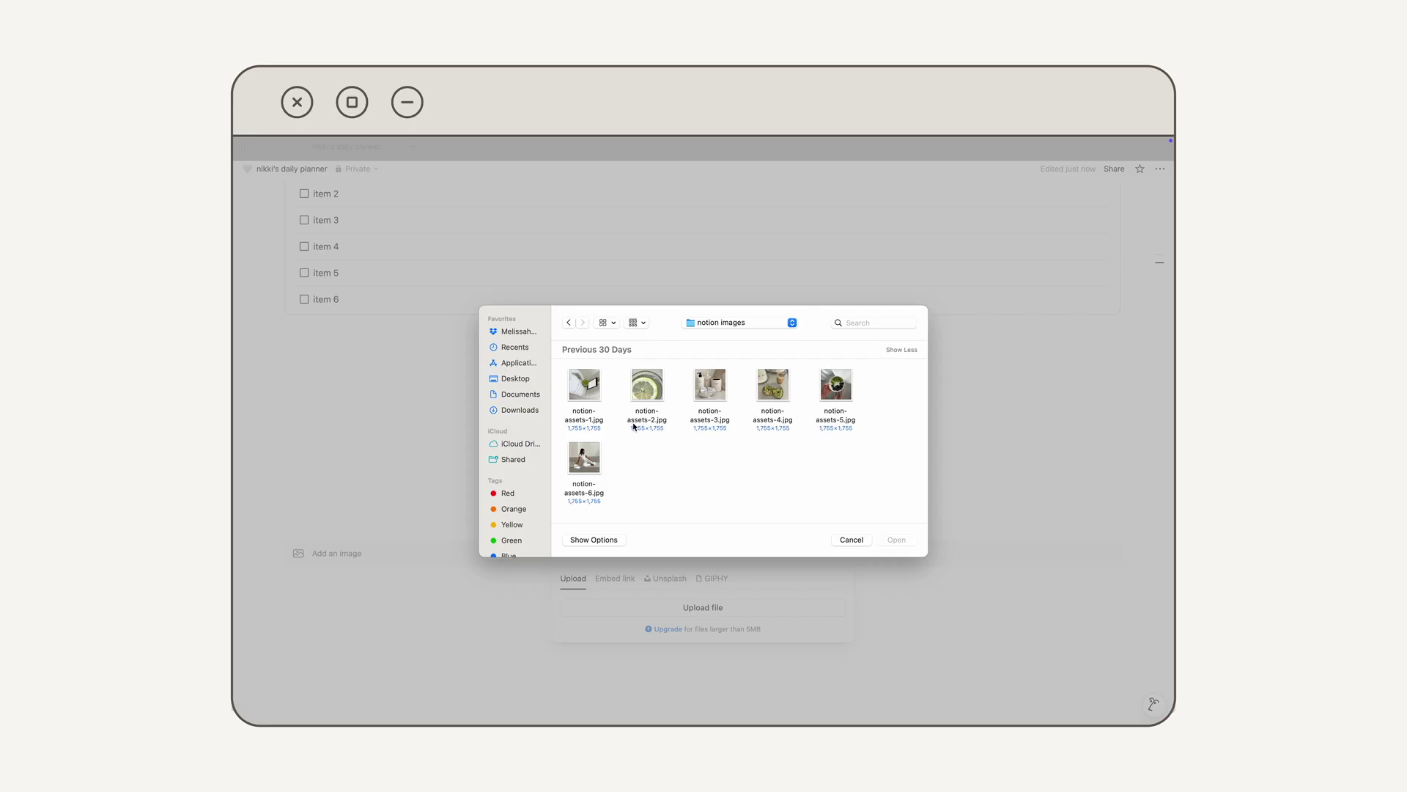
double_click(592, 386)
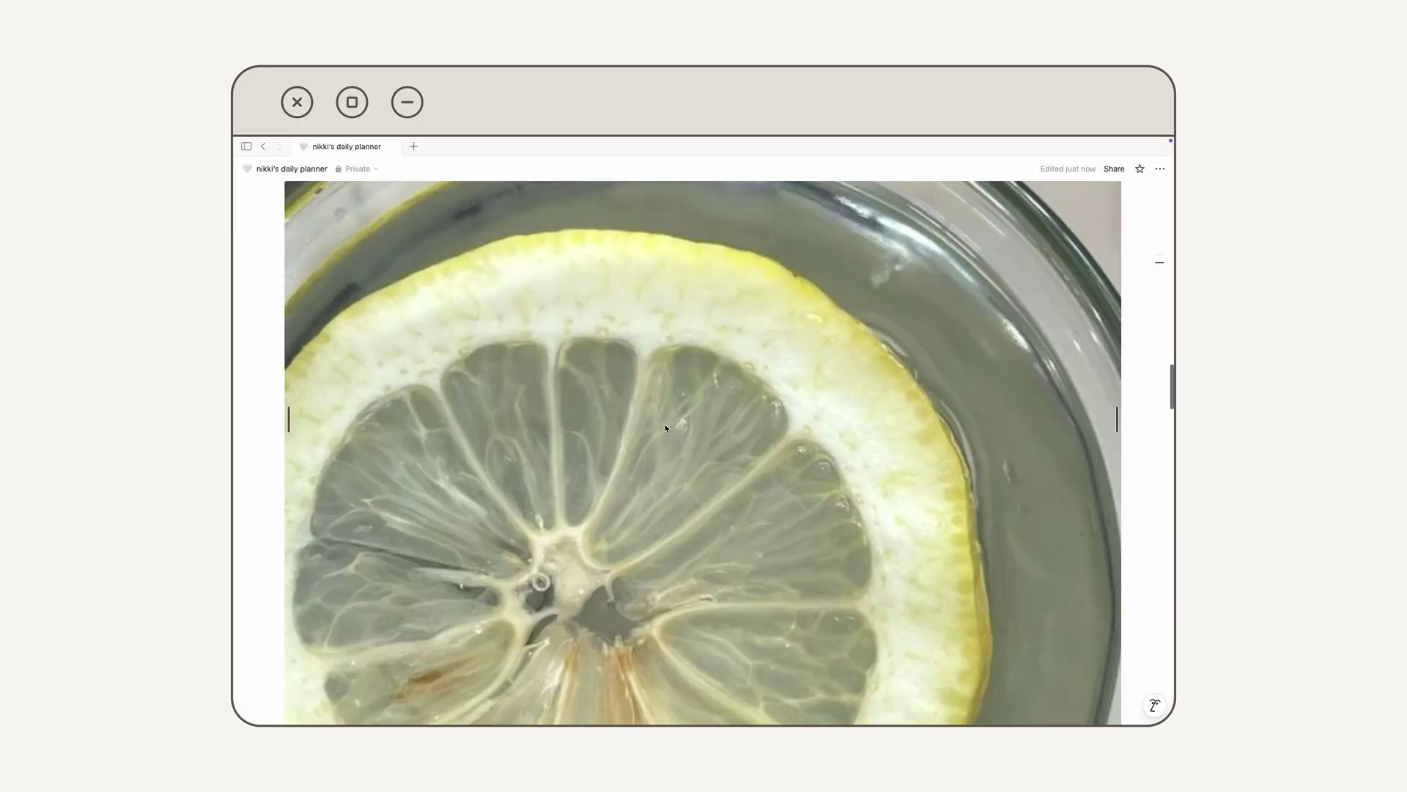
Open the crop dialog for the first uploaded image, check its aspect-ratio options and save.
scroll(666, 428, up, 2)
scroll(666, 428, down, 2)
scroll(665, 428, up, 15)
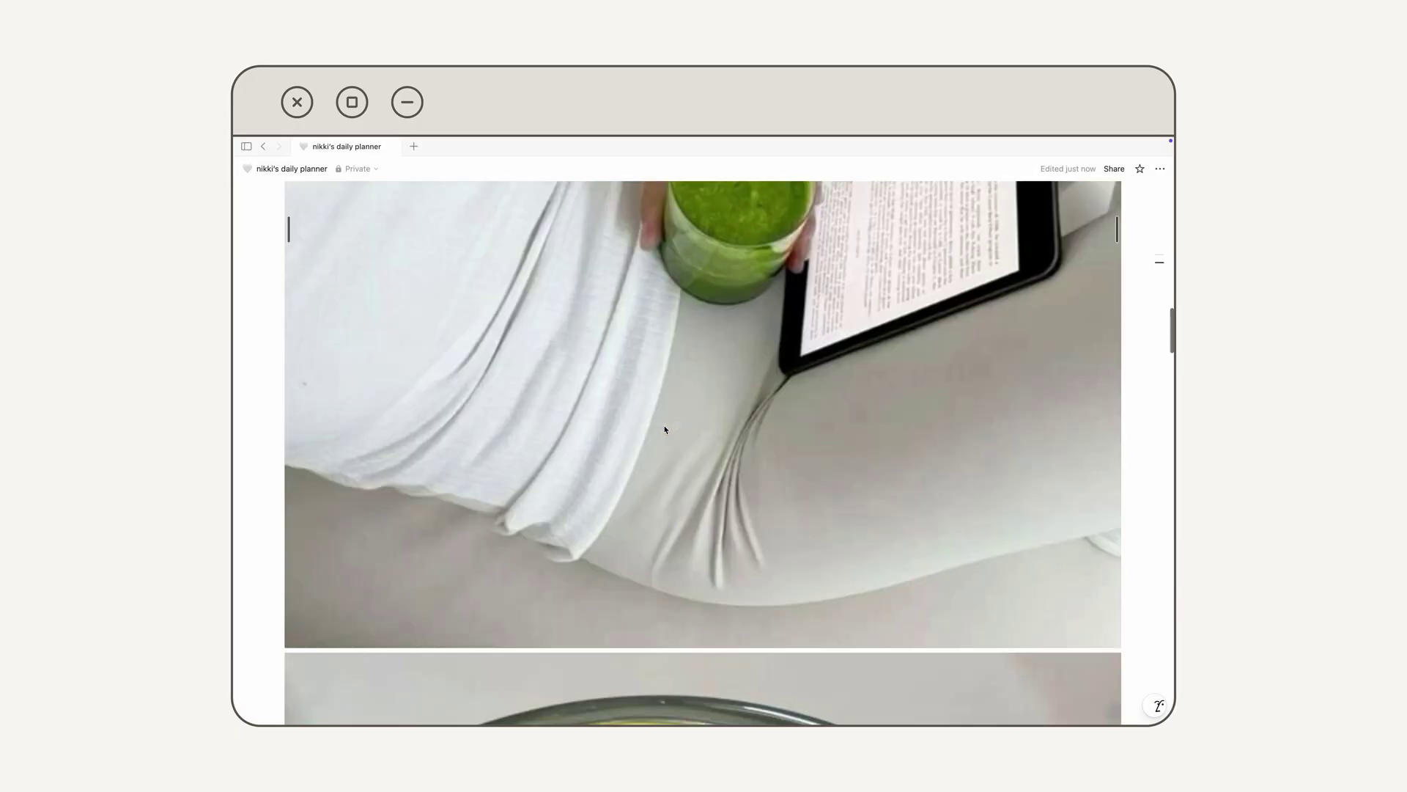
scroll(666, 428, down, 3)
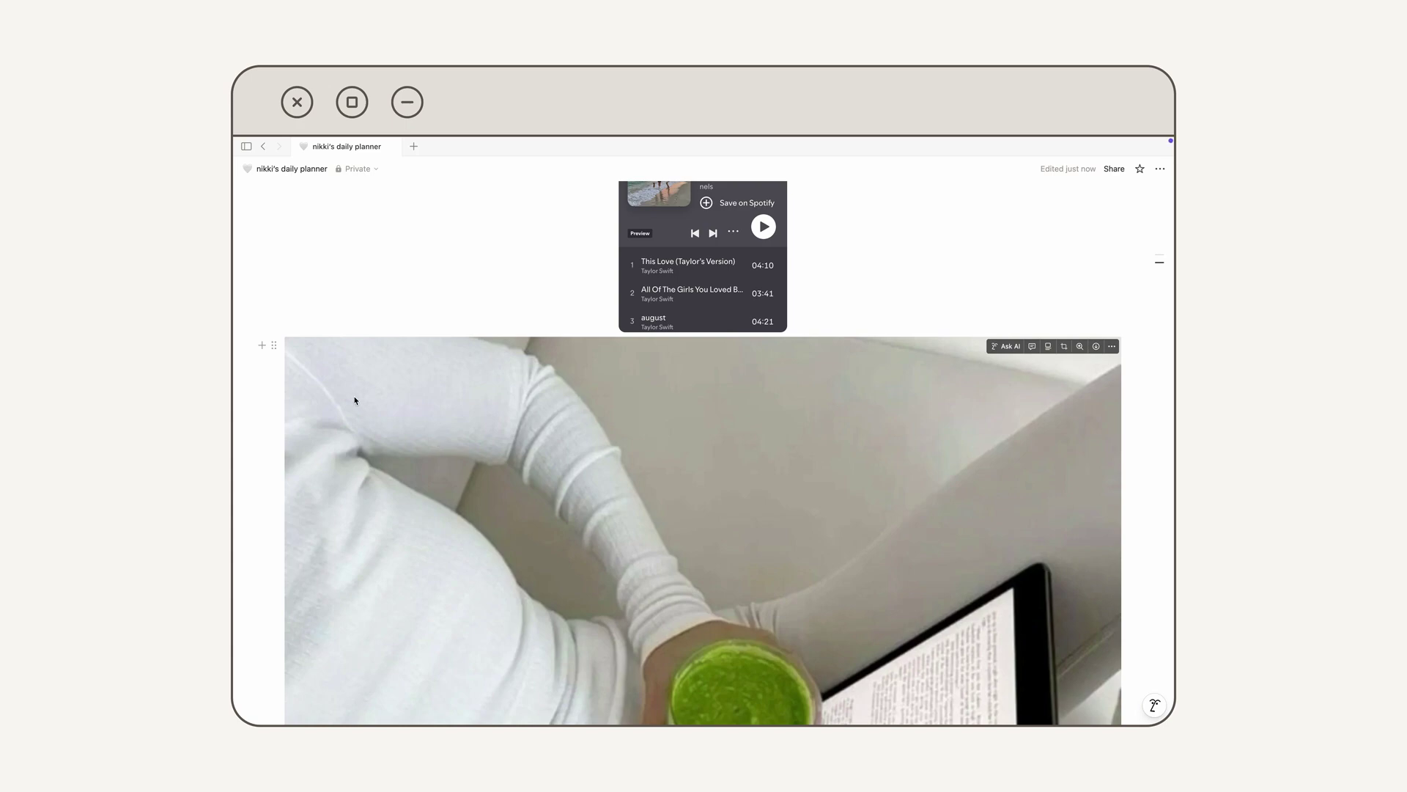
click(1063, 347)
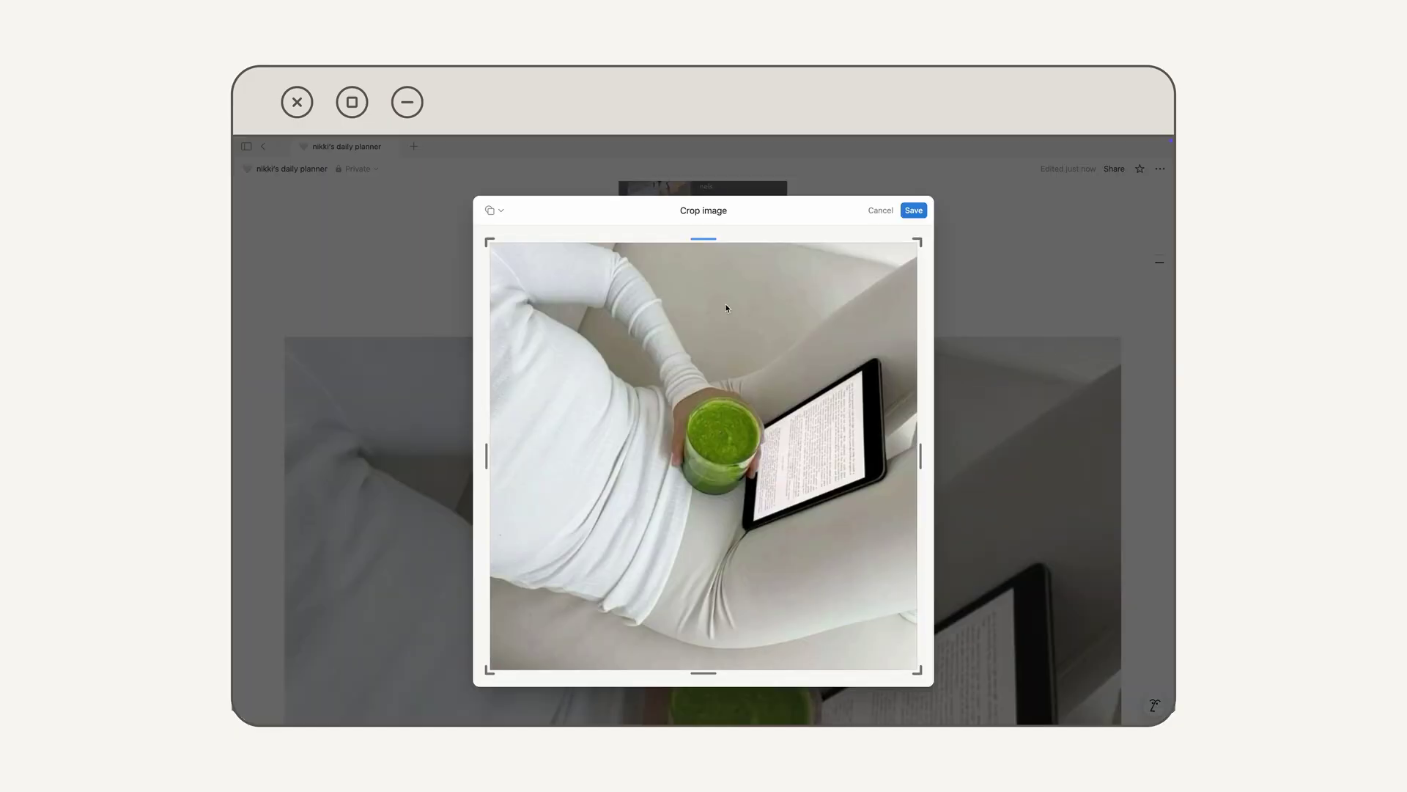
mouse_move(706, 240)
mouse_down()
mouse_move(690, 387)
mouse_move(703, 240)
mouse_up()
click(501, 212)
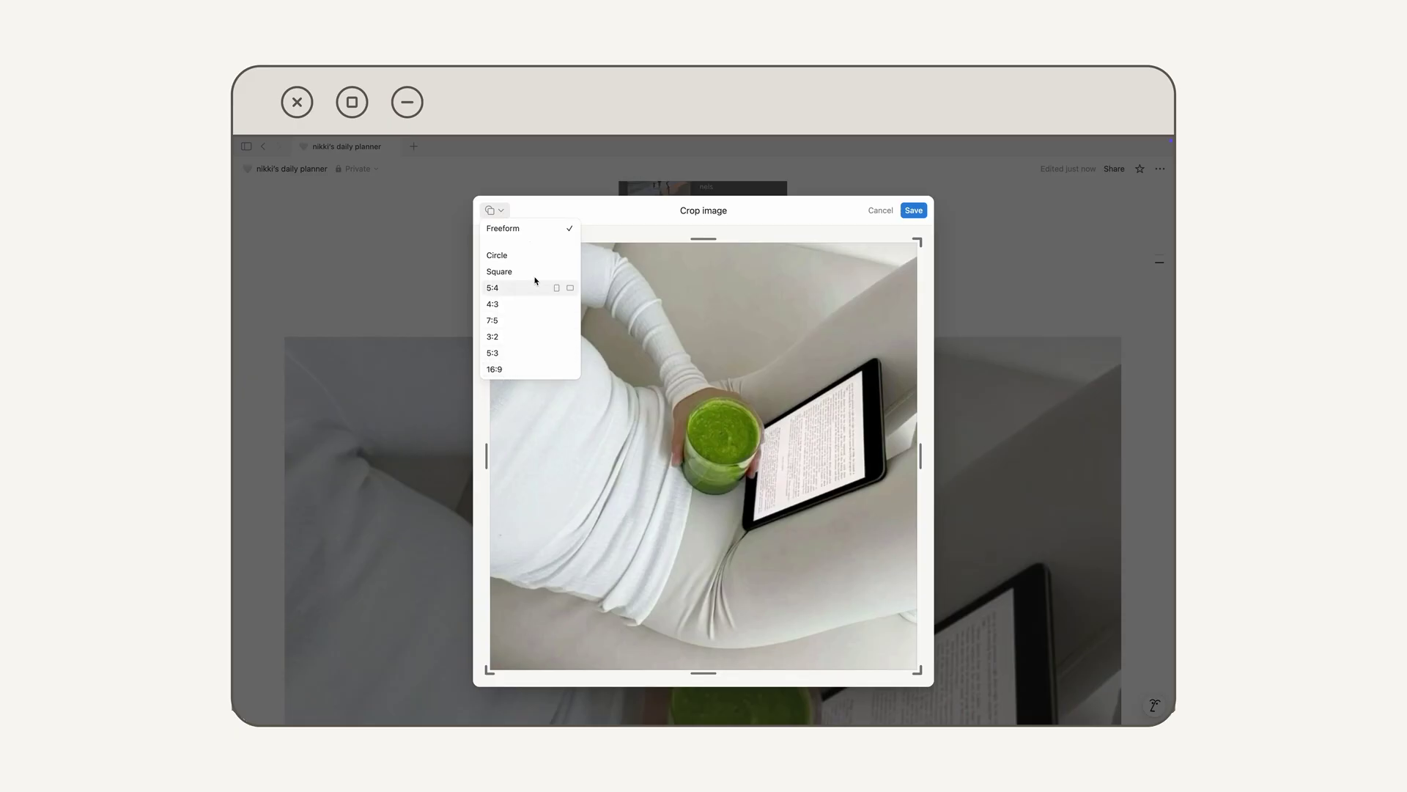
click(915, 211)
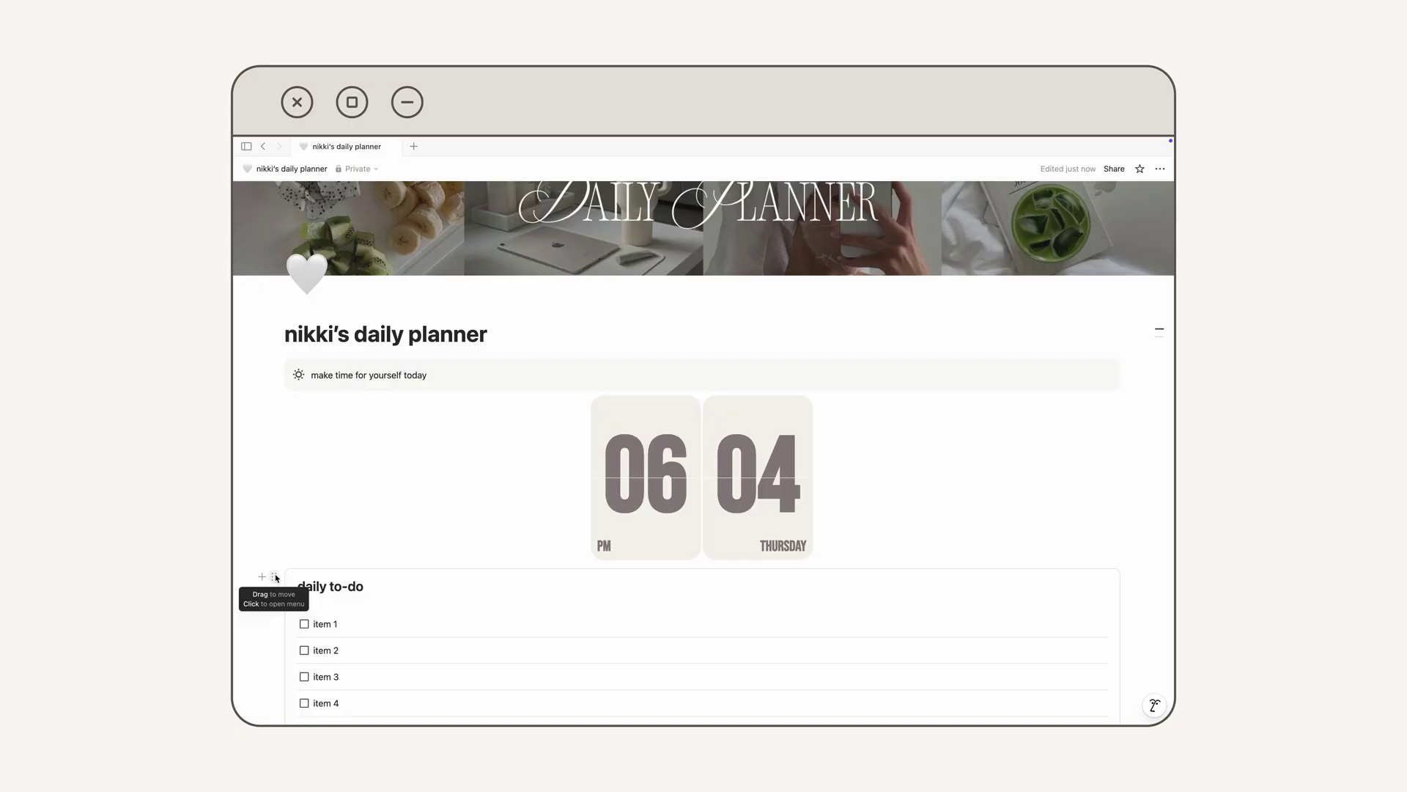
Move the daily to-do callout into a column beside the clock and widen that column.
drag(275, 576, 815, 424)
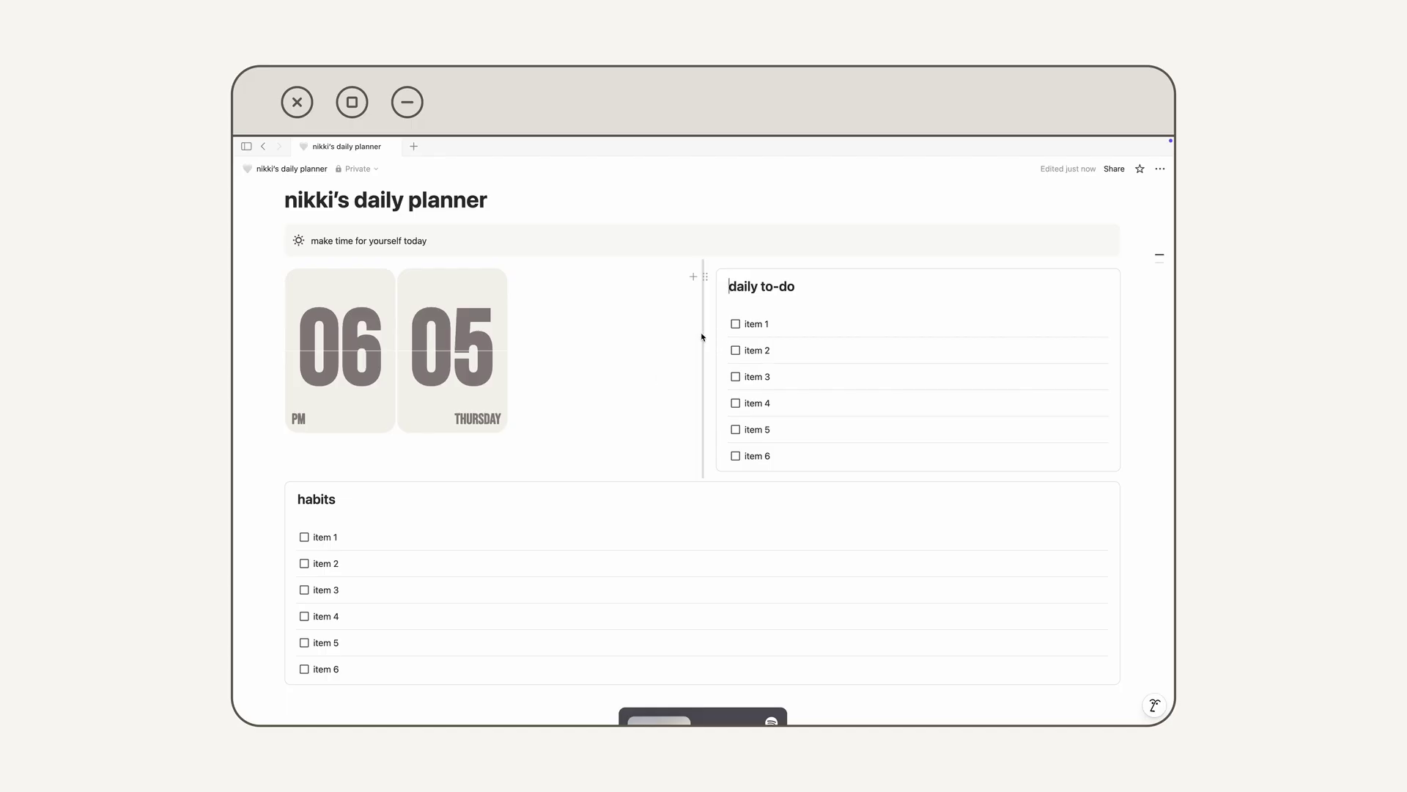
drag(702, 338, 631, 343)
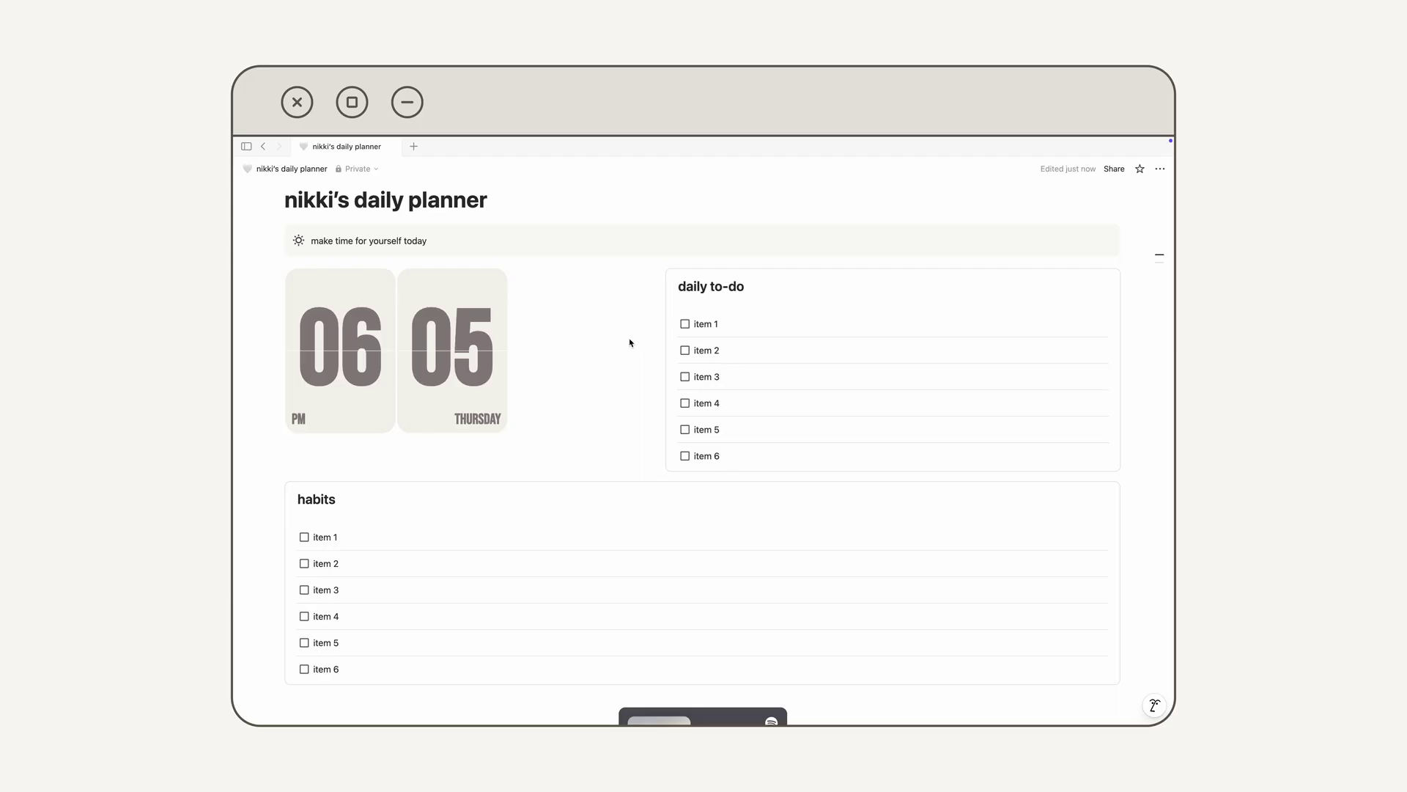
Move the Spotify playlist embed below the clock and the habits callout below the daily to-do callout.
scroll(629, 344, down, 3)
drag(704, 660, 370, 428)
drag(290, 389, 650, 401)
Arrange the six images in two columns of three beside the callouts and adjust the column widths.
scroll(270, 574, down, 1)
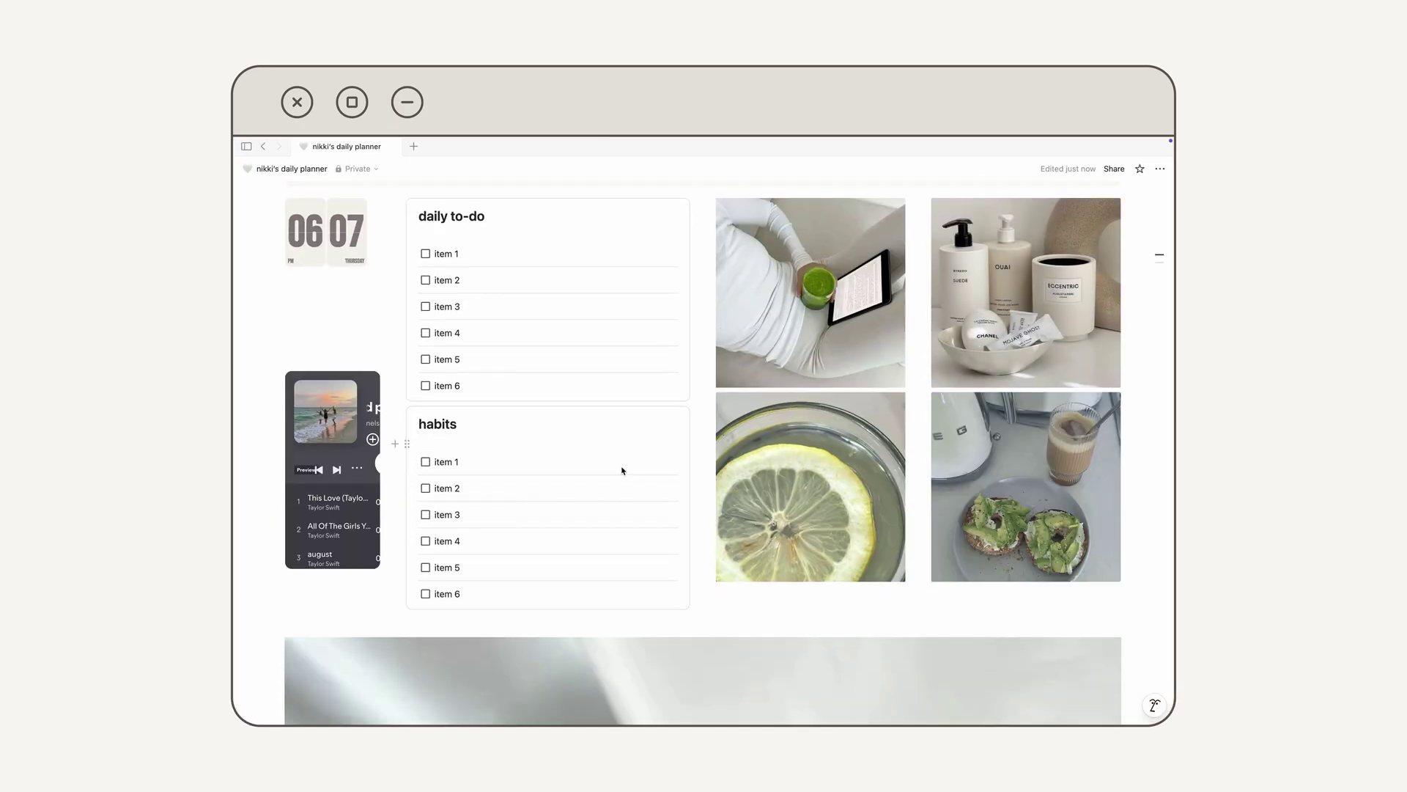
scroll(622, 471, down, 5)
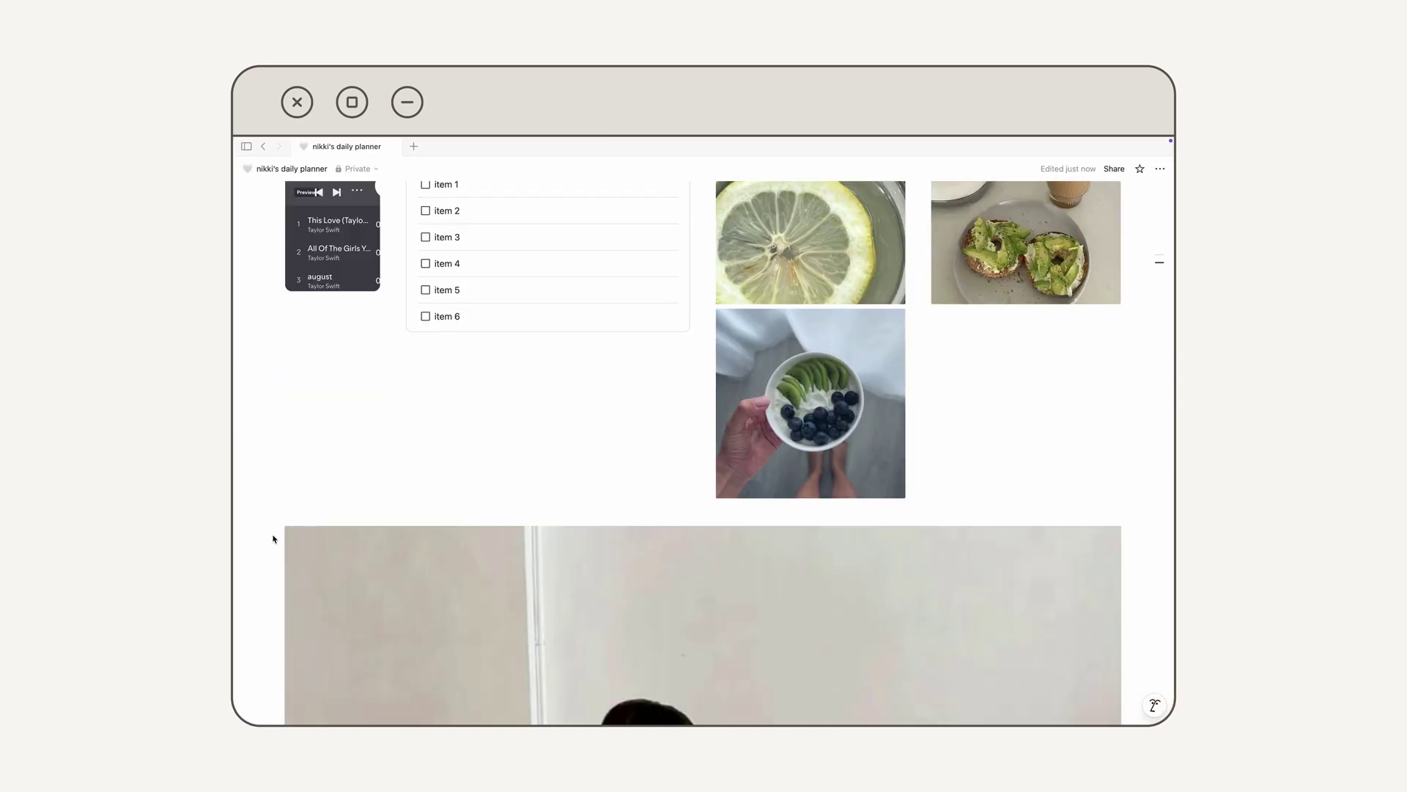
scroll(663, 466, up, 8)
scroll(662, 466, down, 1)
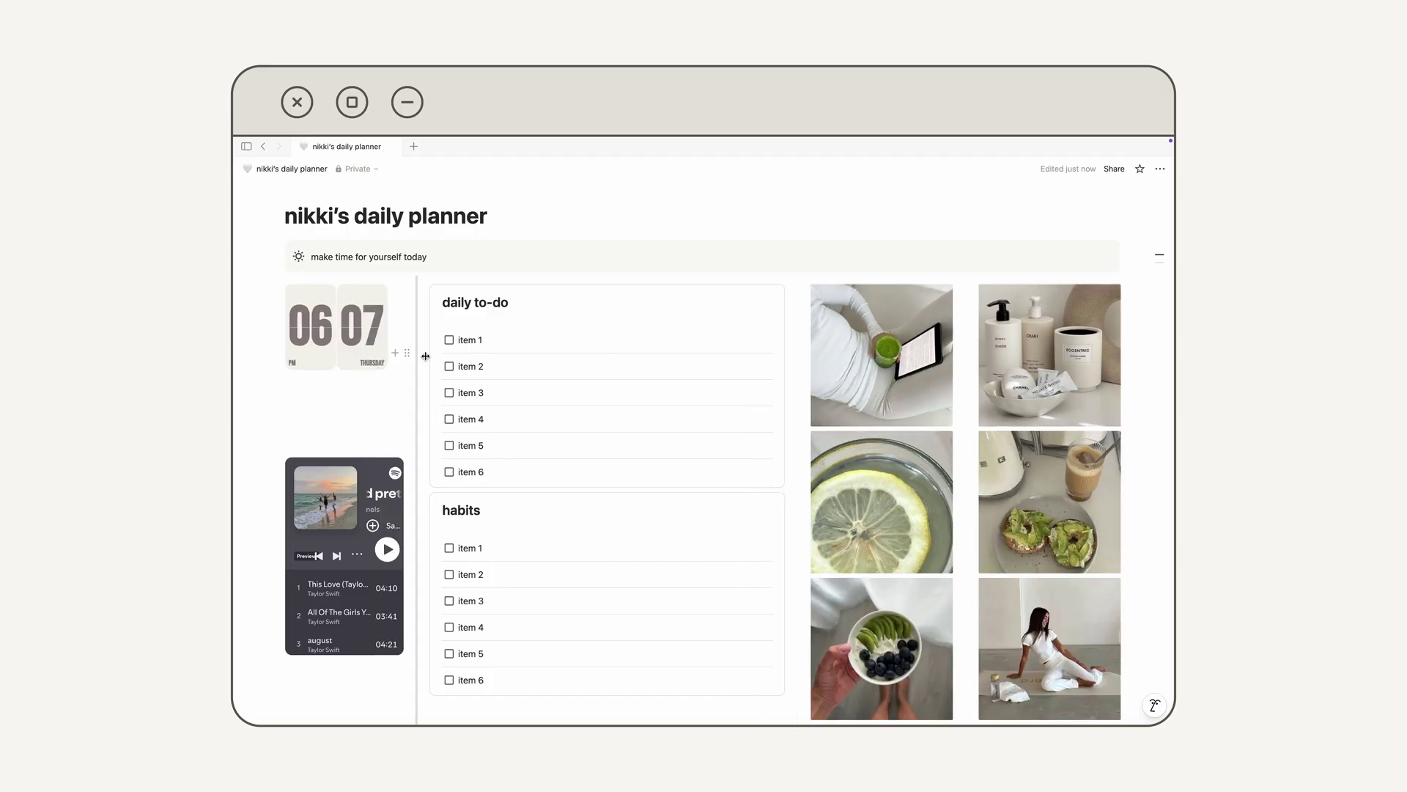
Move the empty text block below the columns to between the lemon and fruit bowl images as a spacer.
scroll(447, 555, down, 1)
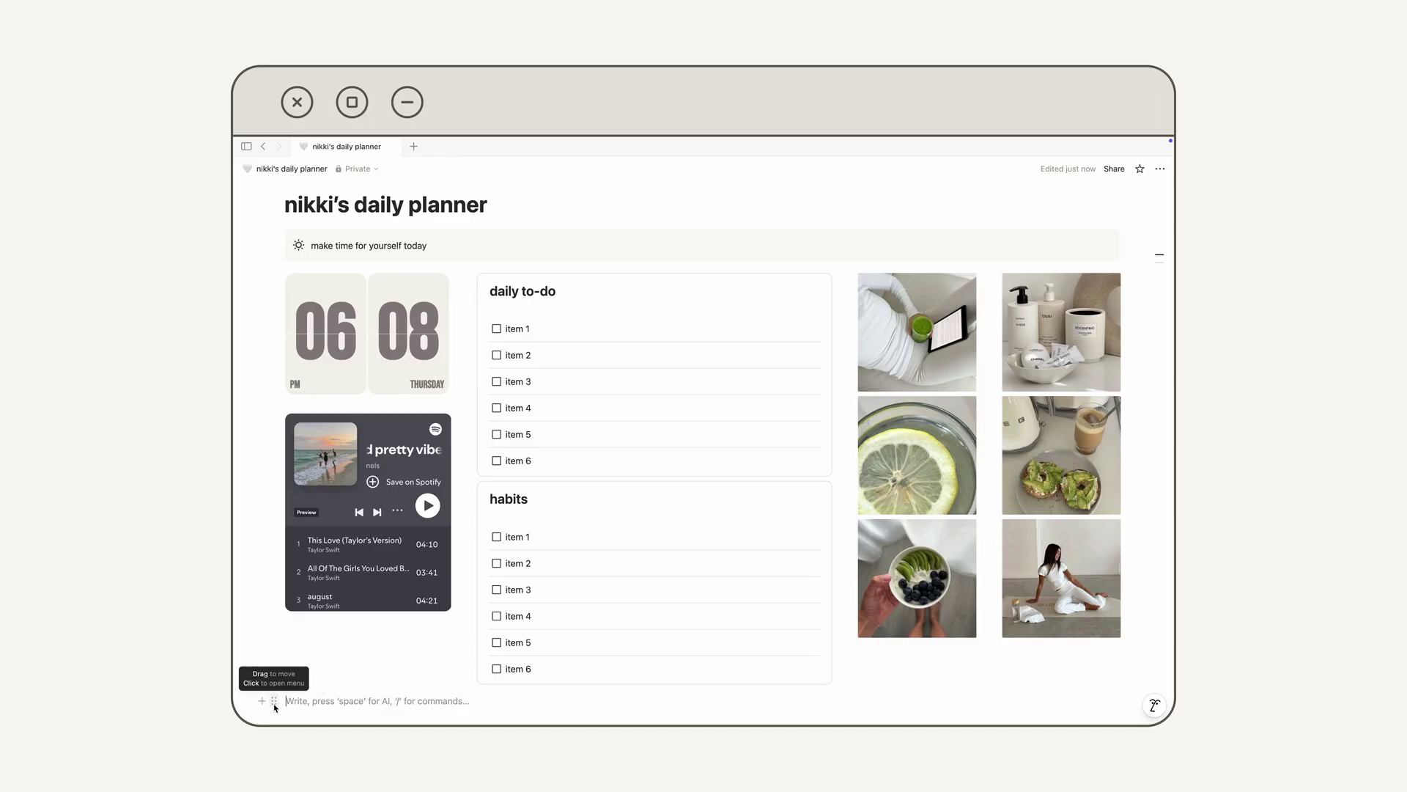
drag(275, 701, 889, 381)
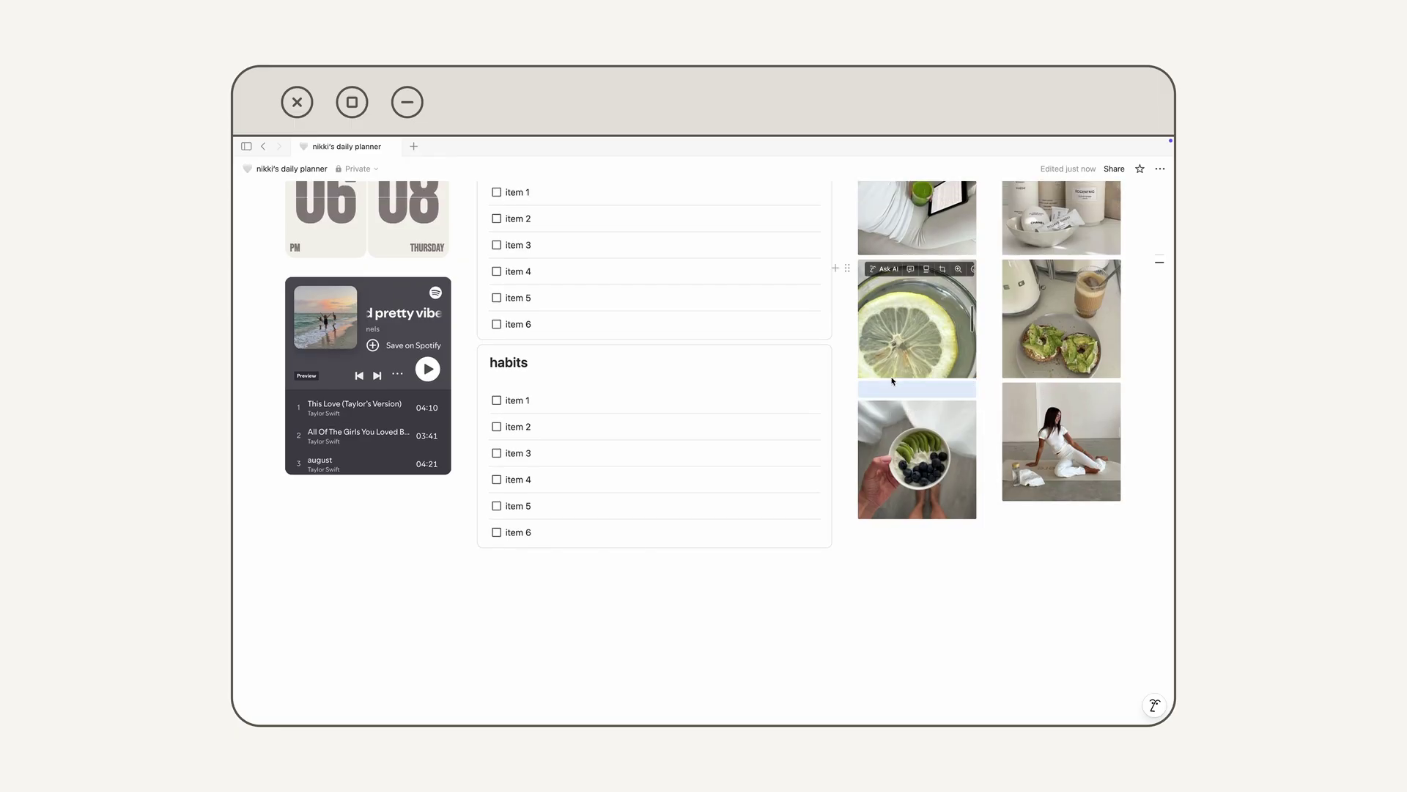
Add empty text blocks below the columns and move them between the stacked images and between the two callouts as spacers.
click(920, 618)
scroll(921, 617, up, 1)
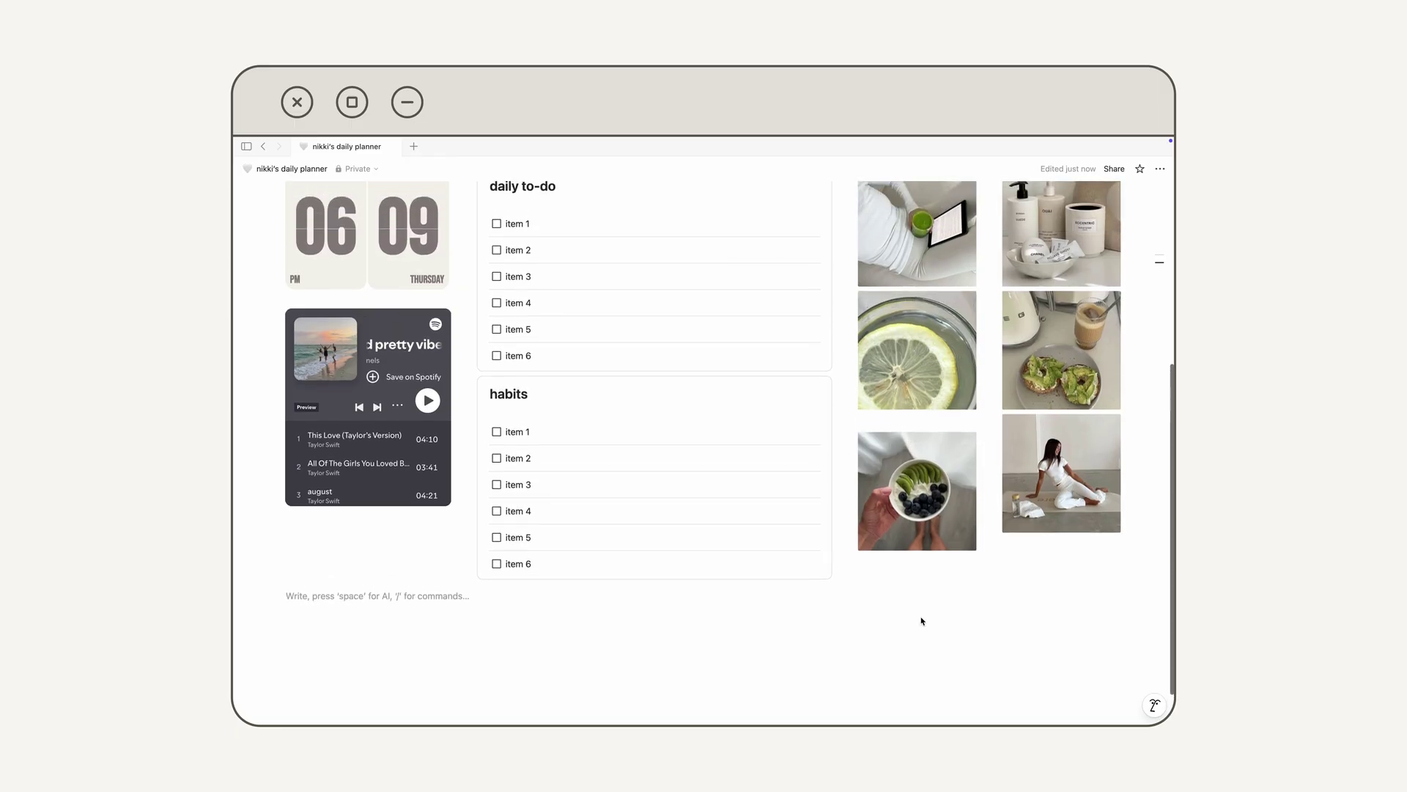
mouse_move(971, 445)
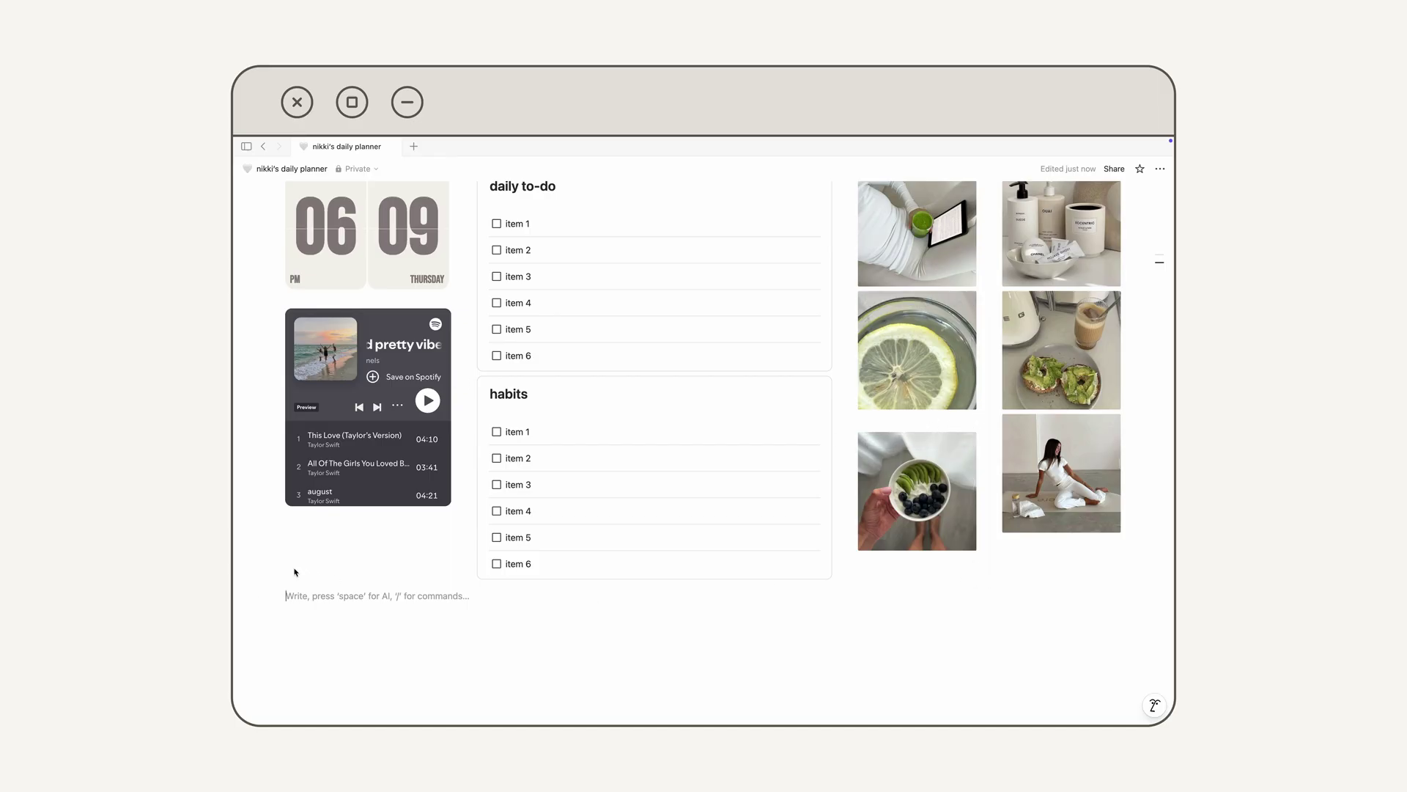
scroll(304, 620, up, 1)
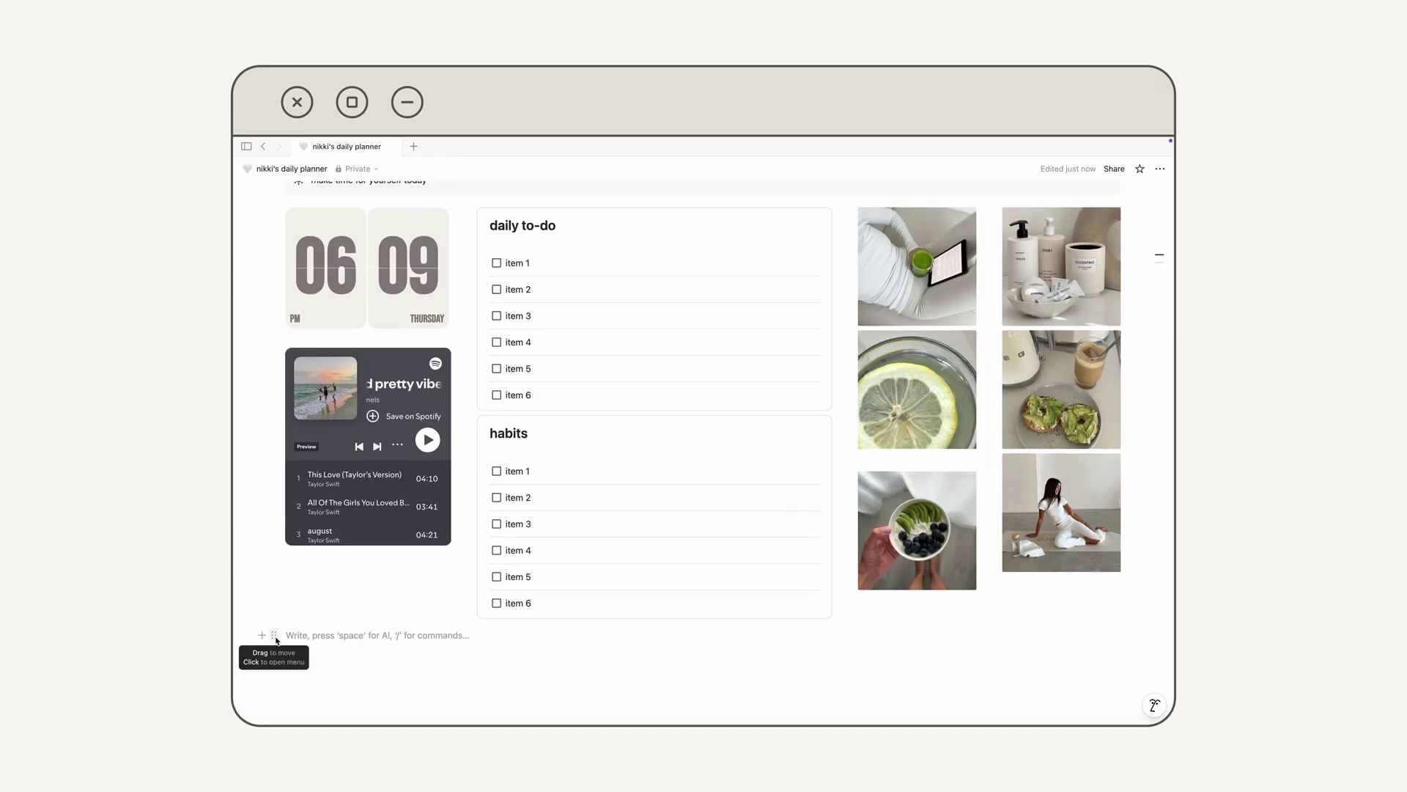
drag(392, 599, 1036, 451)
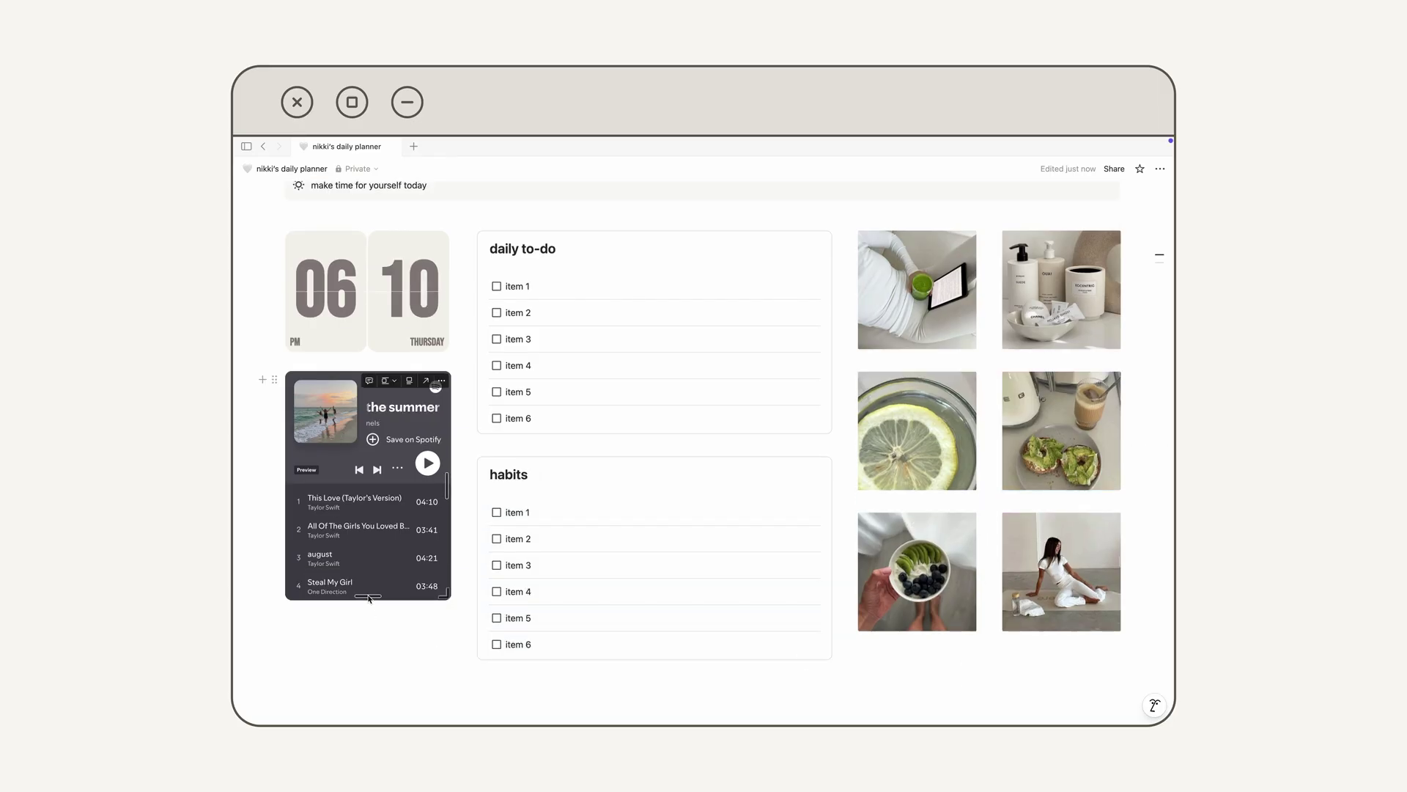
Extend the Spotify playlist embed downward until its lower edge lines up with the bottom of the habits callout.
drag(369, 597, 375, 653)
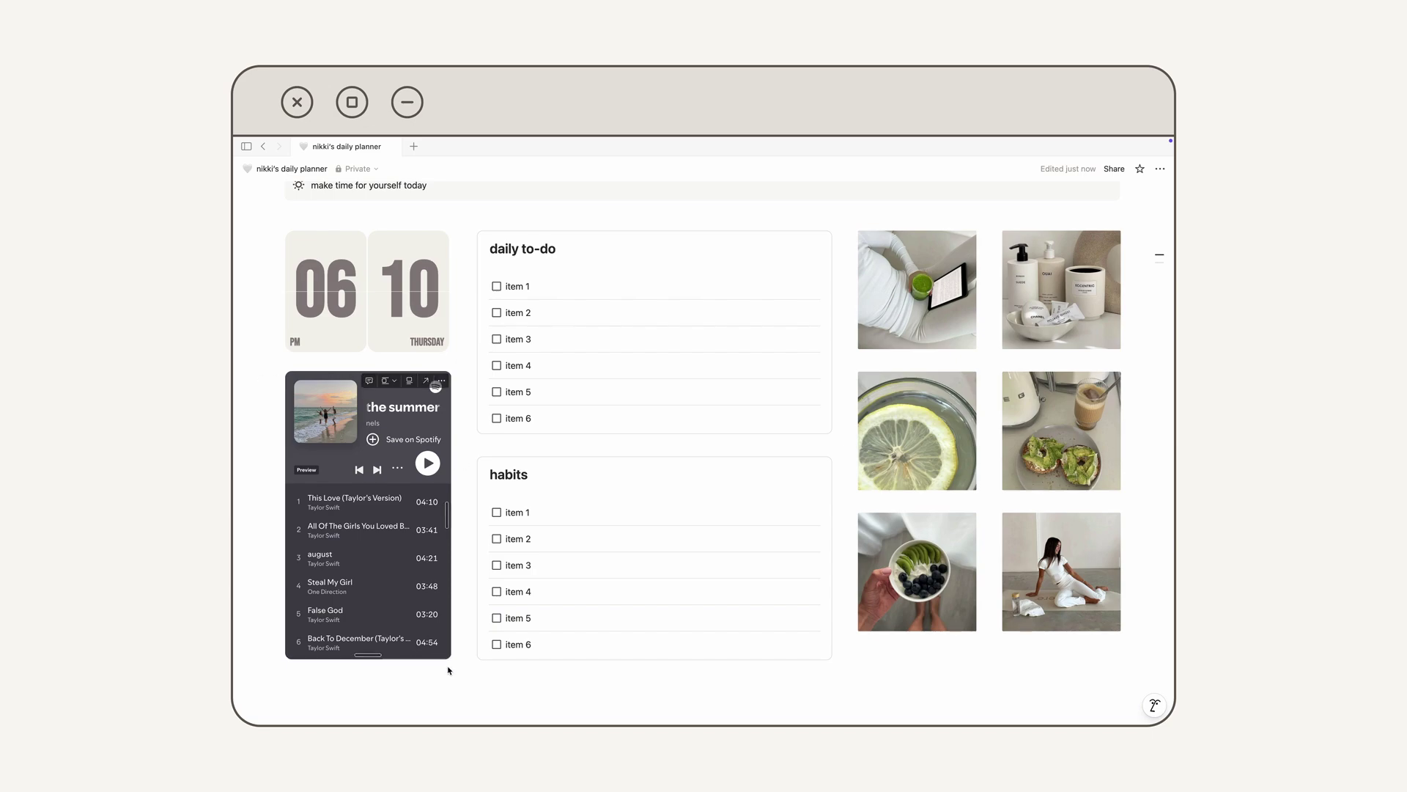
click(502, 700)
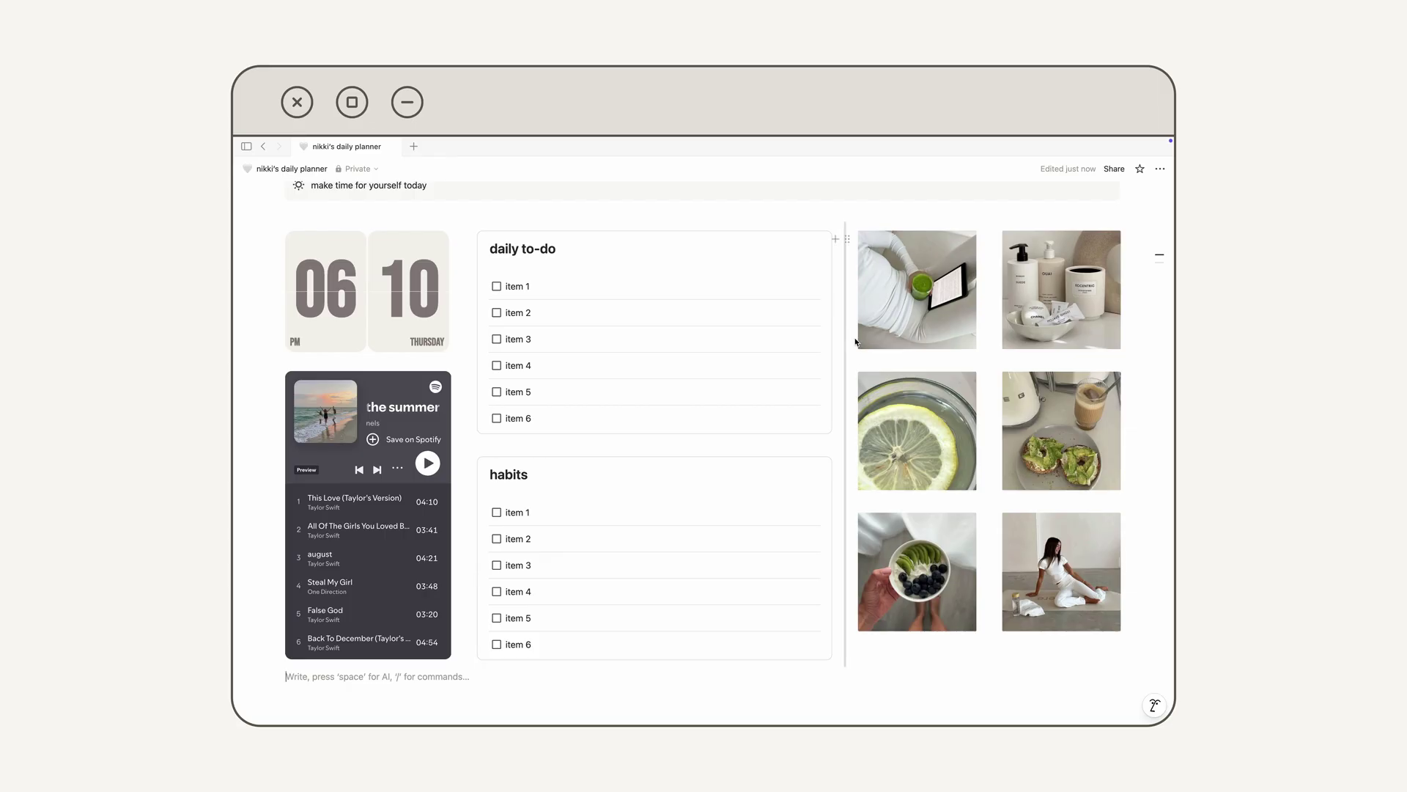
scroll(783, 415, down, 1)
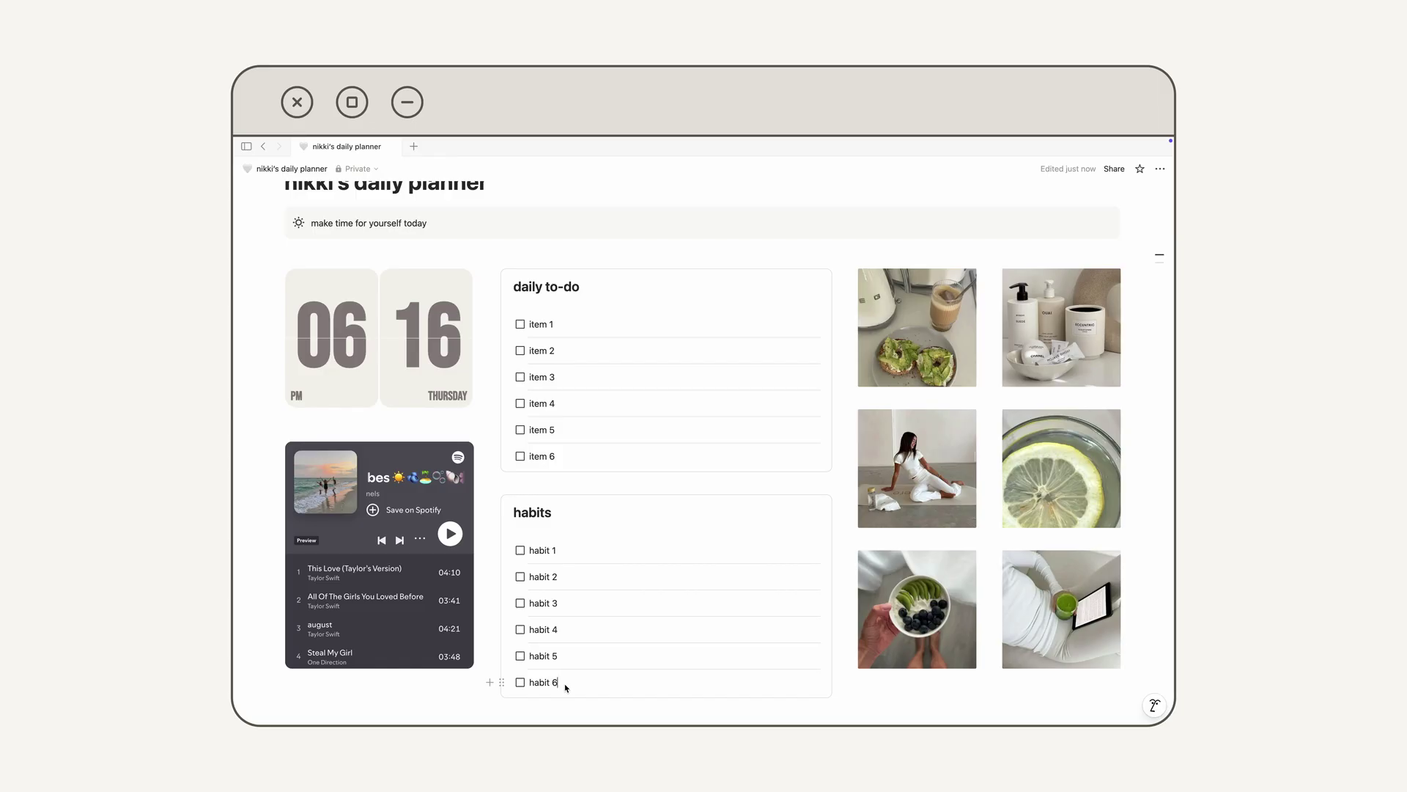
Delete the sixth item, "habit 6", from the habits callout.
click(566, 687)
key(BackSpace)
key(BackSpace)
key(BackSpace)
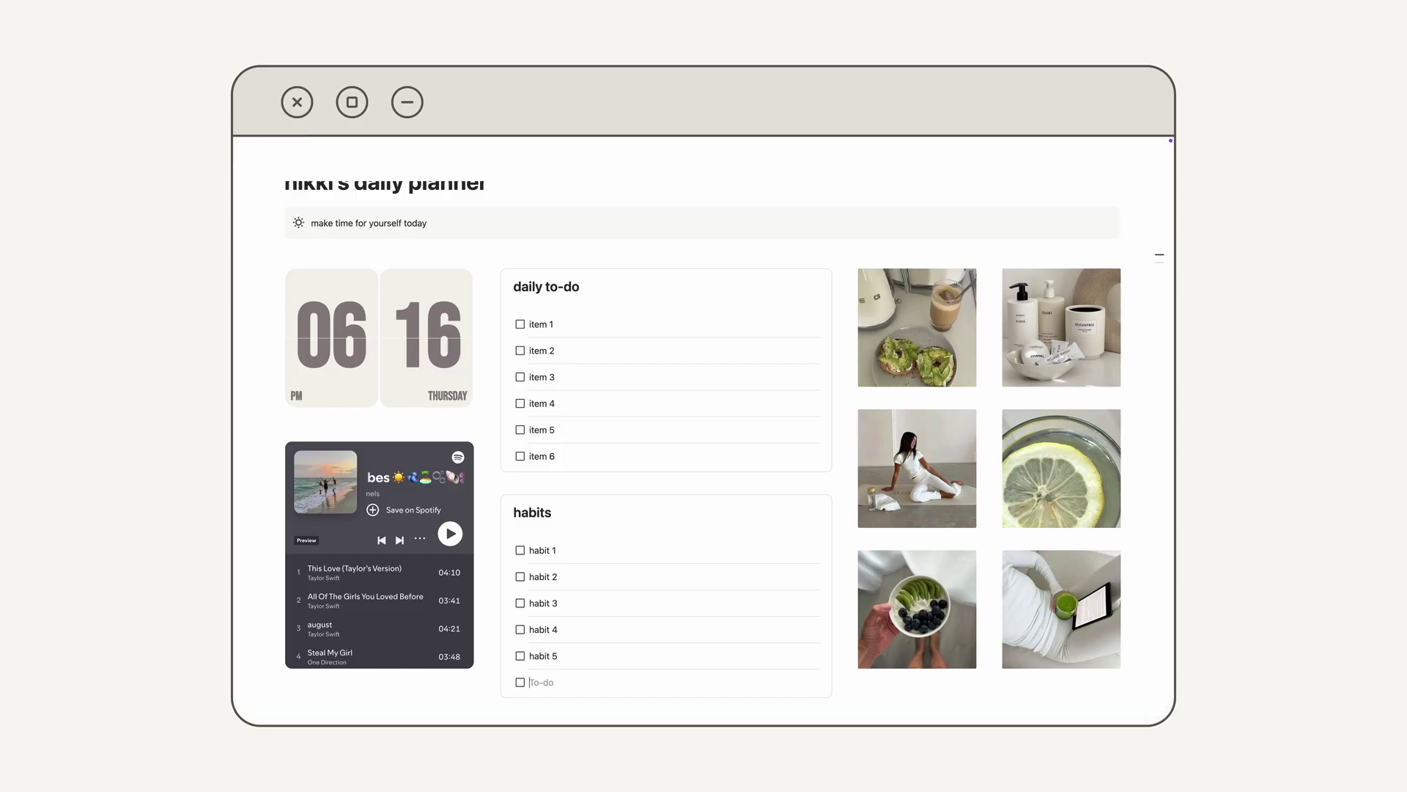
key(BackSpace)
key(BackSpace)
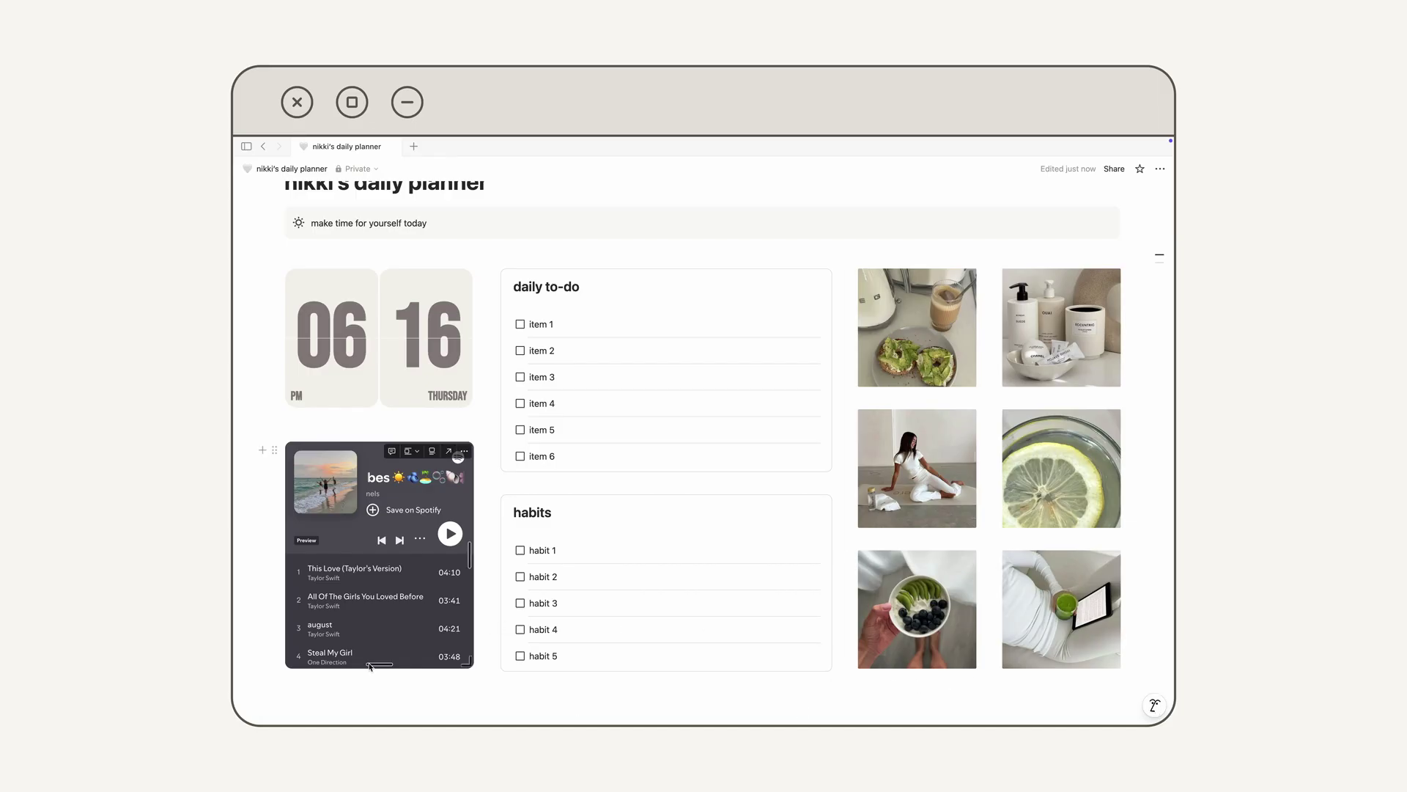
scroll(371, 664, down, 1)
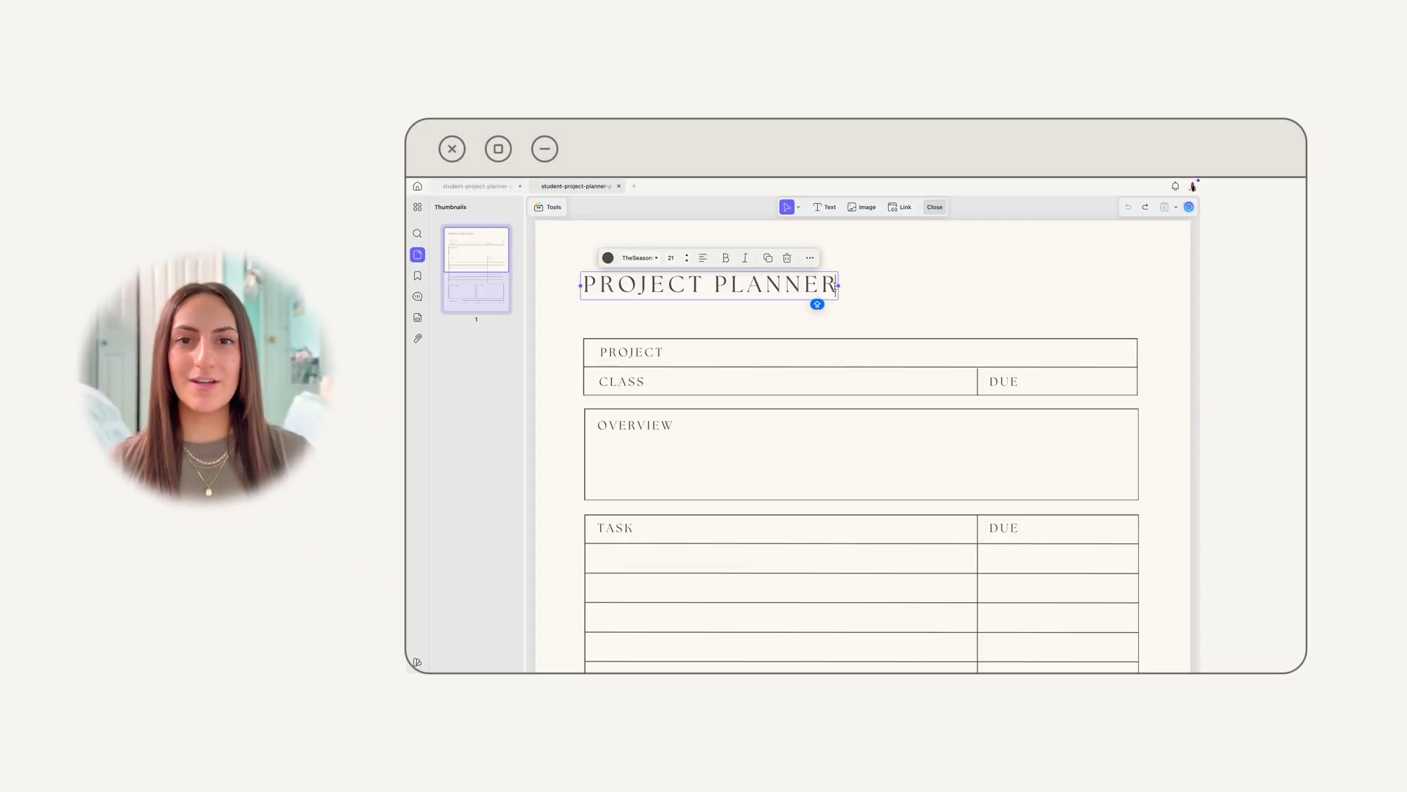
In UPDF, replace the title "PROJECT PLANNER" with "CAPSTONE PROJECT" and set its font to Editor's Note.
drag(834, 286, 597, 283)
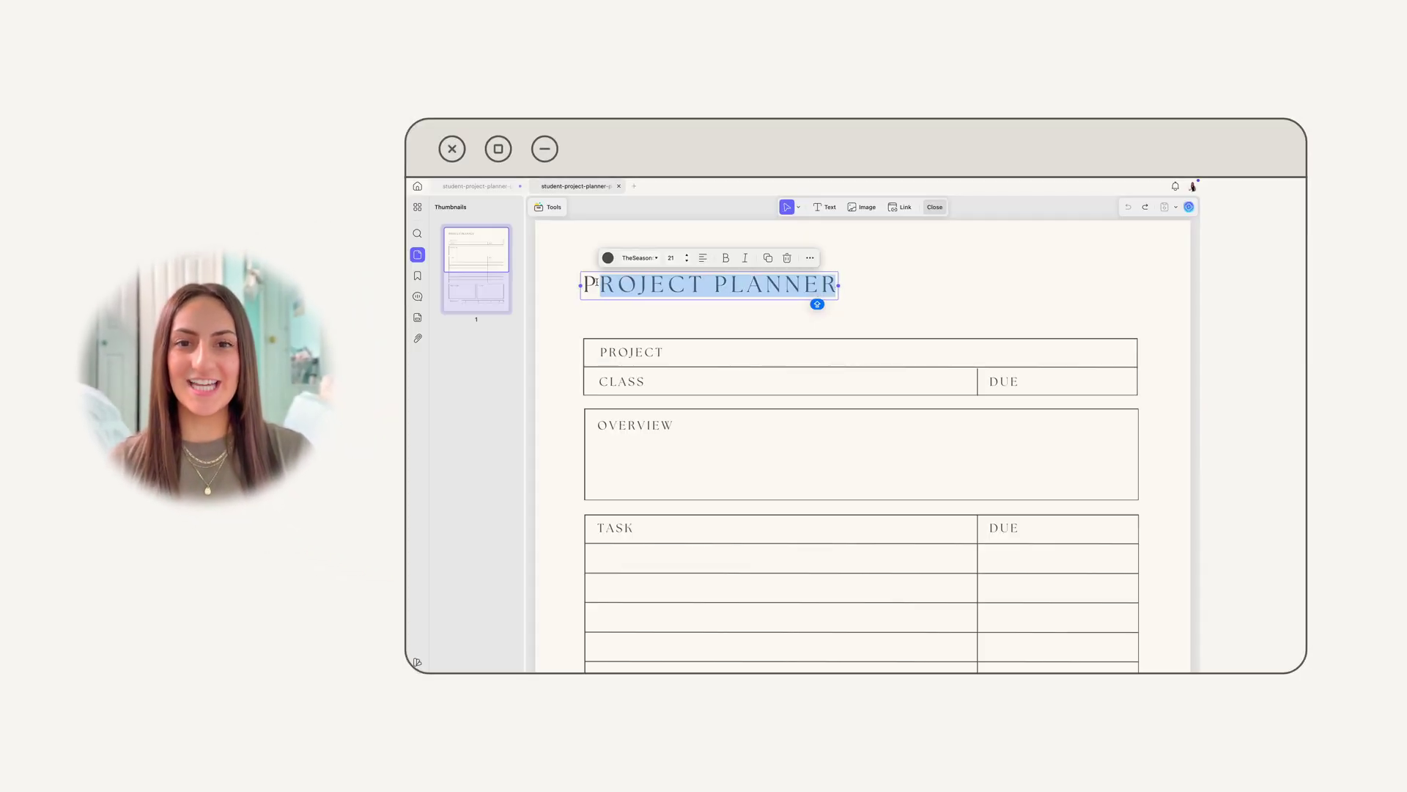
text(CAPSTONE PROJE)
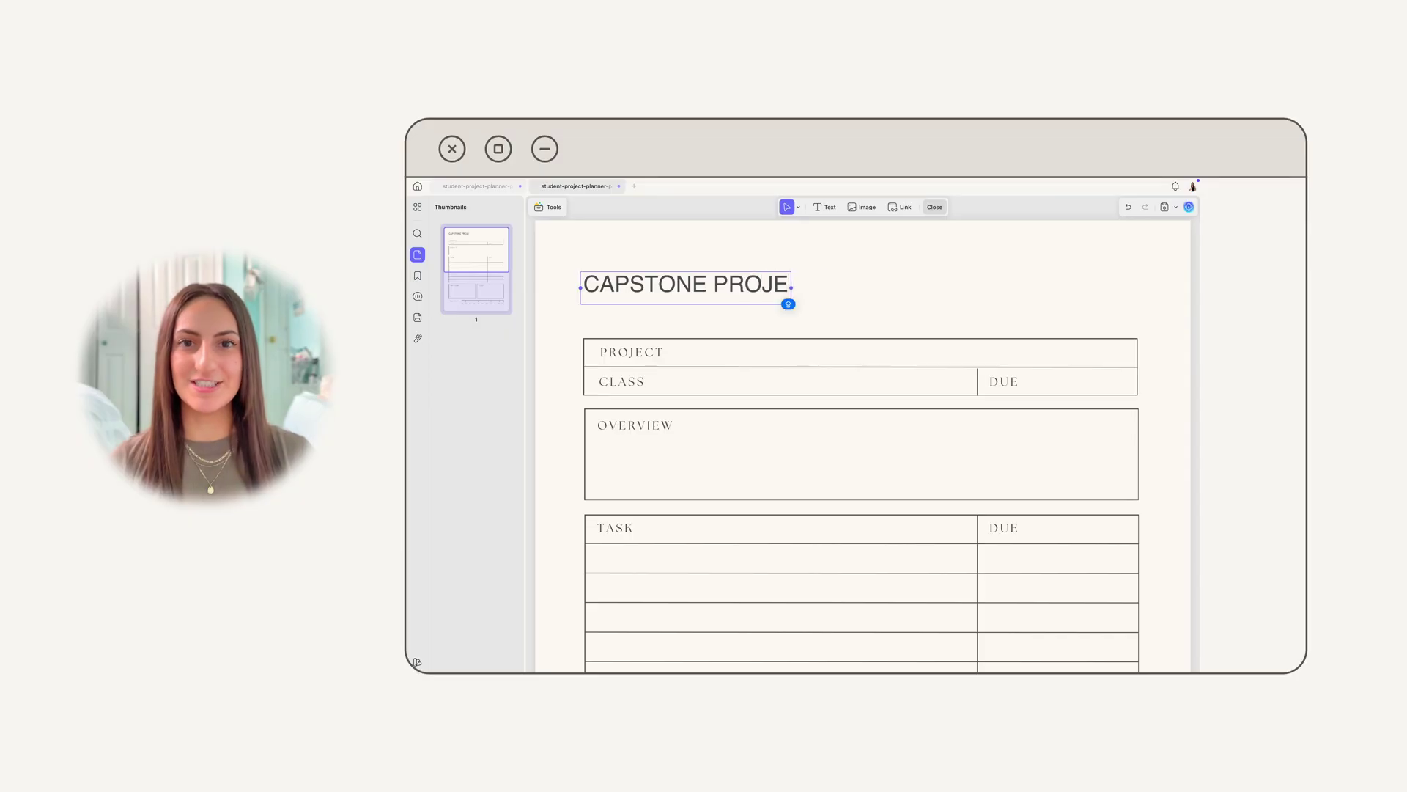
text(CT)
key(ctrl+a)
click(626, 257)
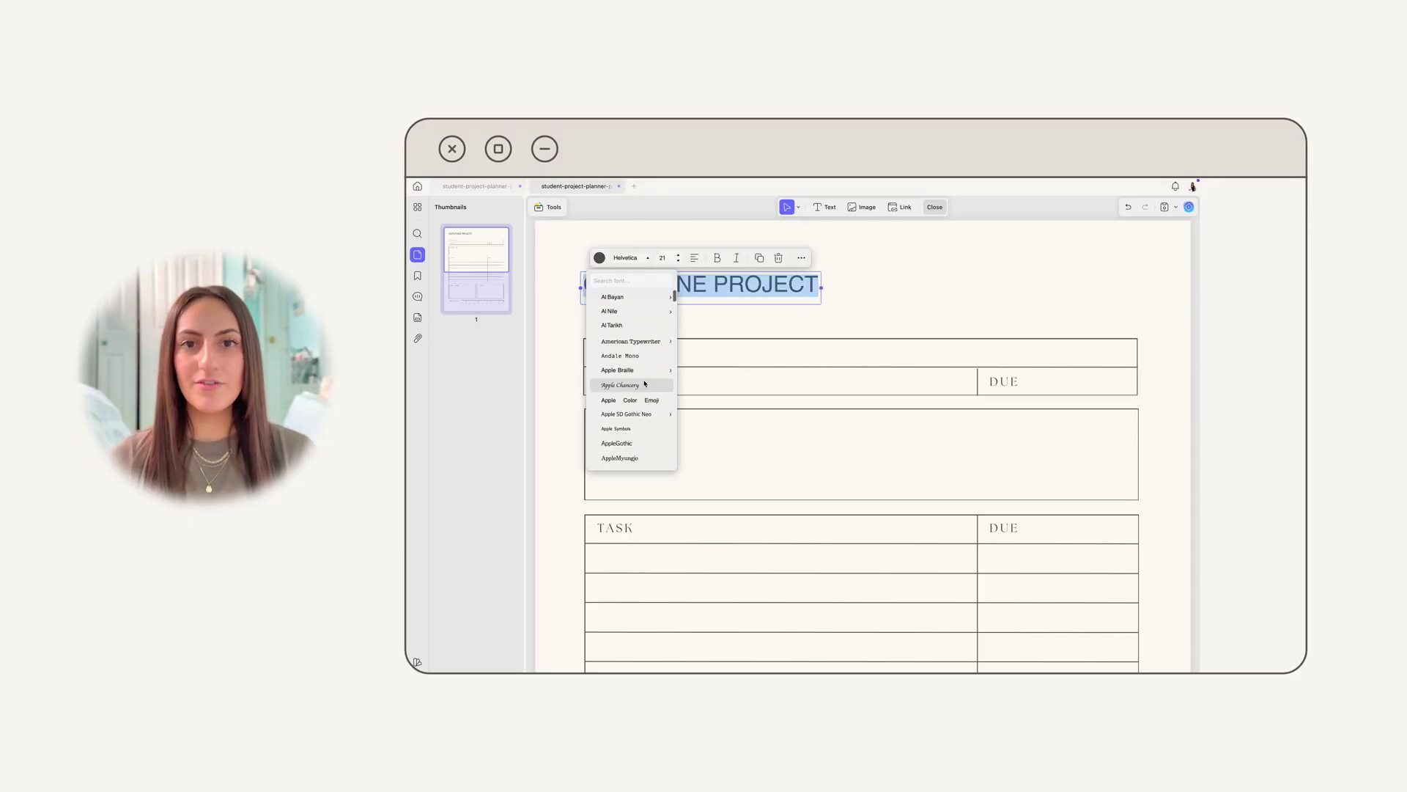
scroll(645, 383, down, 5)
click(689, 329)
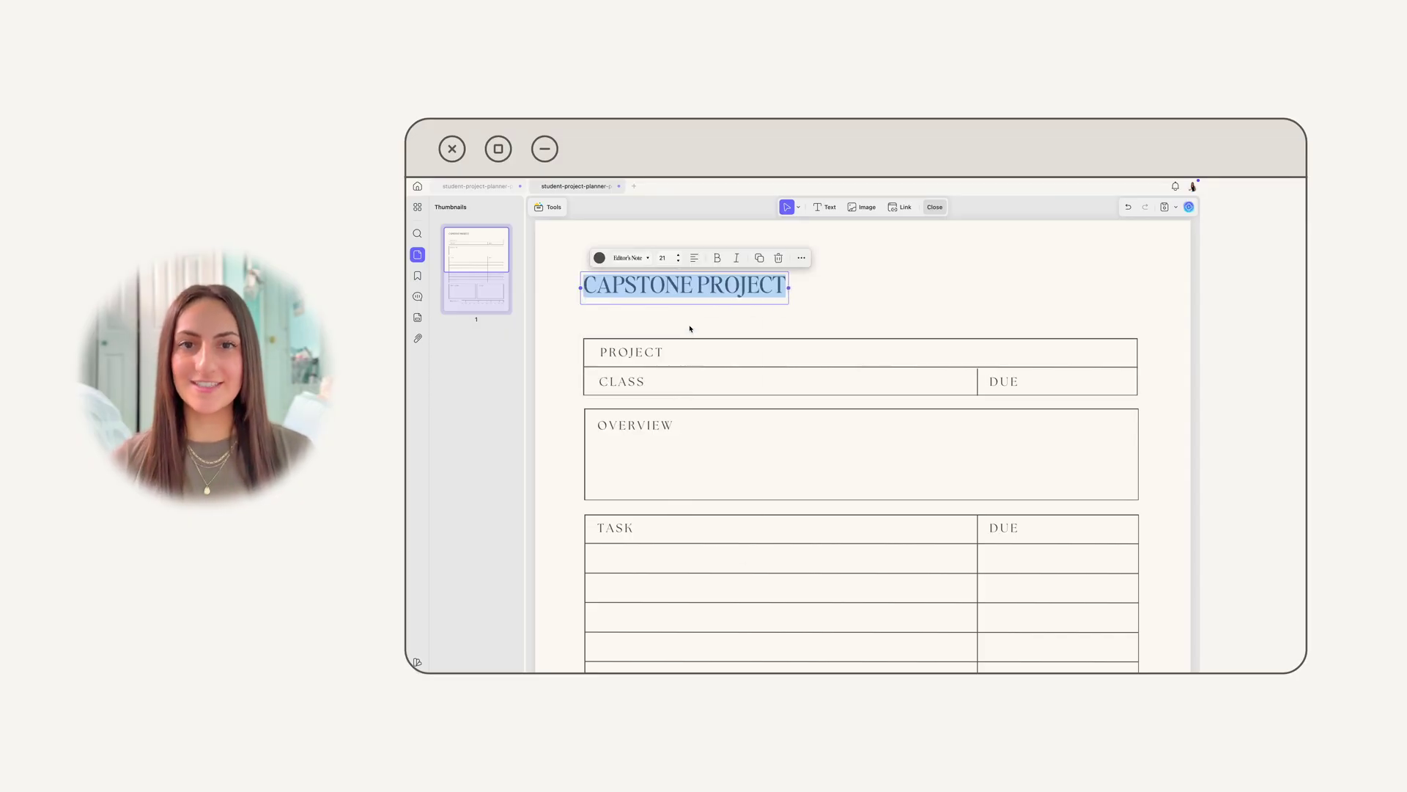
Move the Overview box up toward the title of the project planner page.
key(ctrl+minus)
drag(776, 368, 987, 257)
key(ctrl+plus)
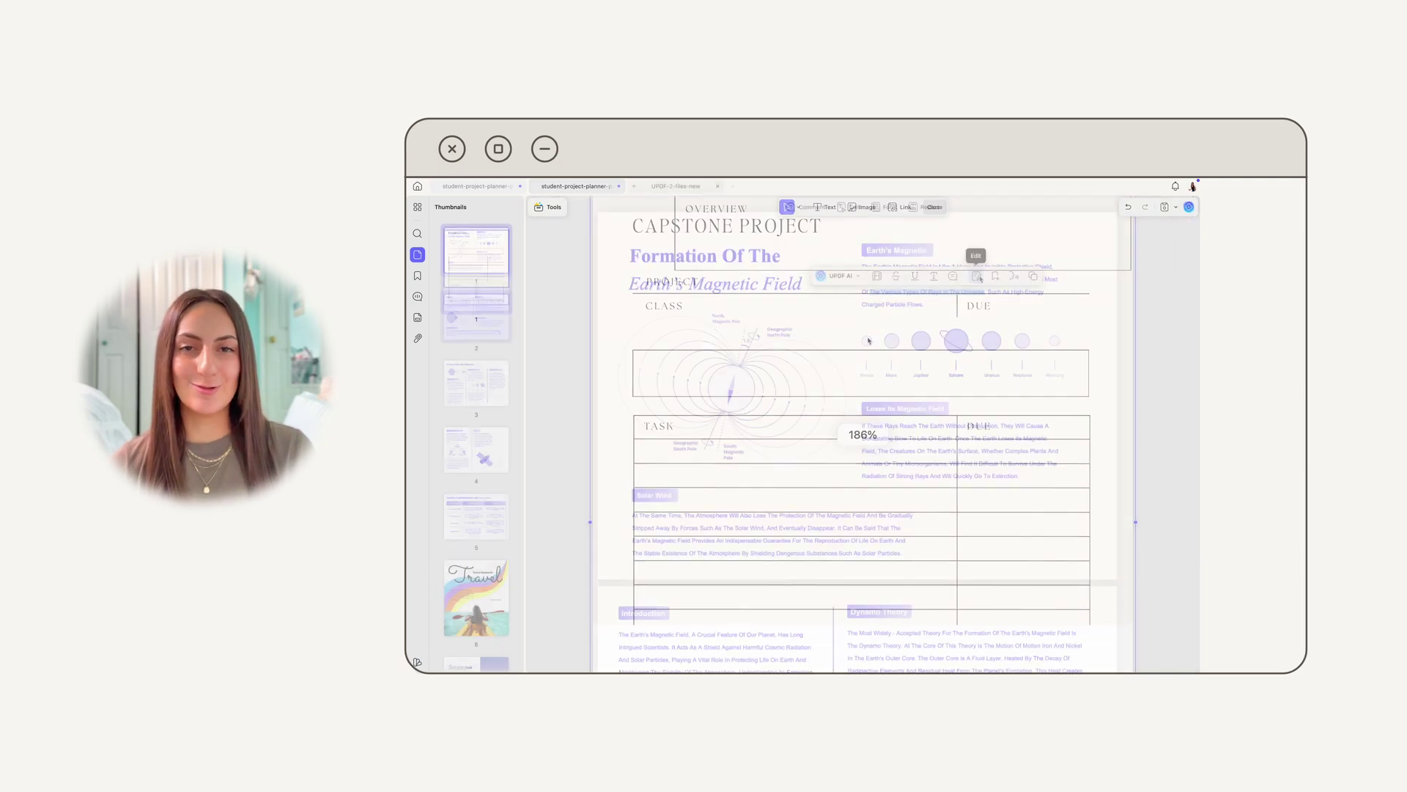
Attach a note to "The Various Types Of Rays In The Universe" in UPDF-2-files-new and change the note's colour.
click(954, 276)
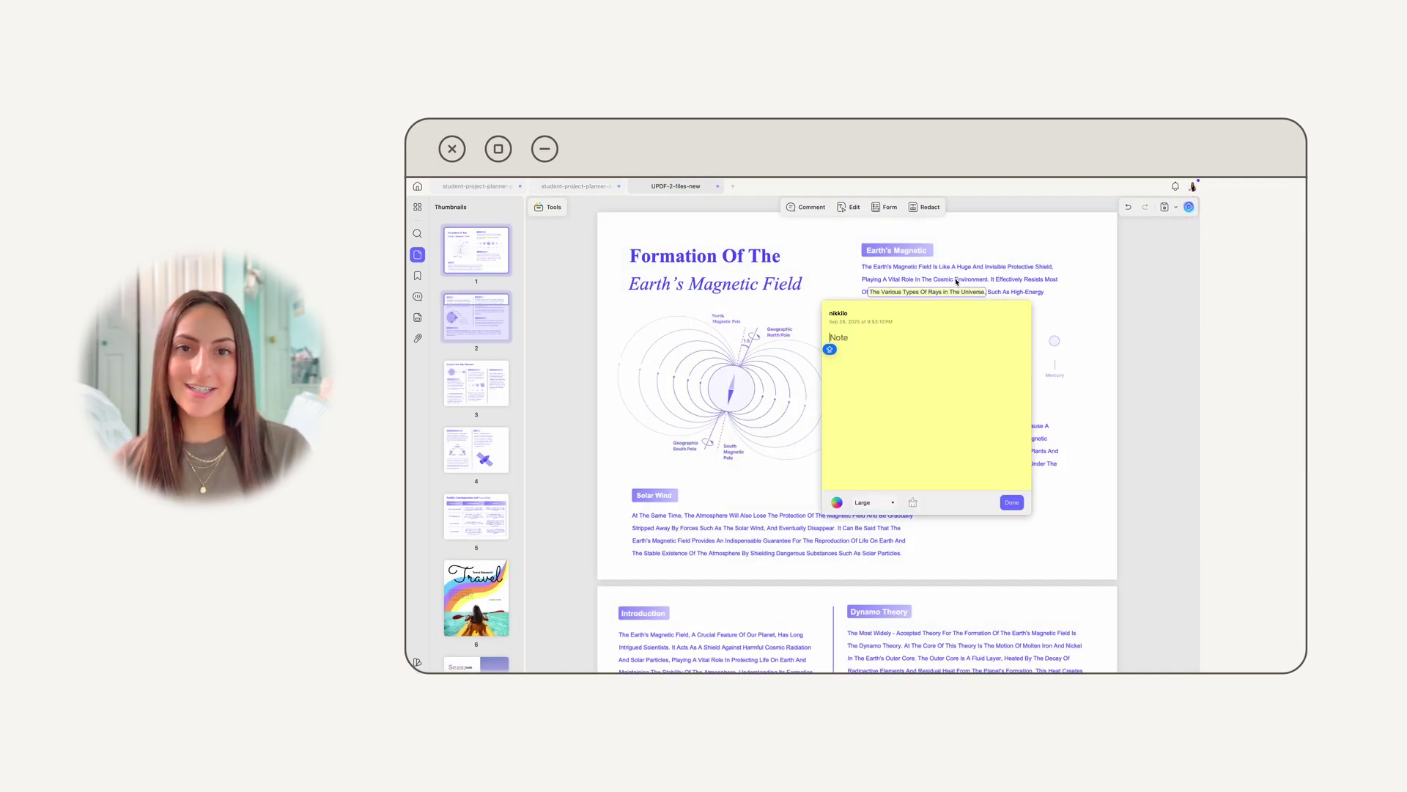
click(836, 502)
click(814, 569)
click(826, 590)
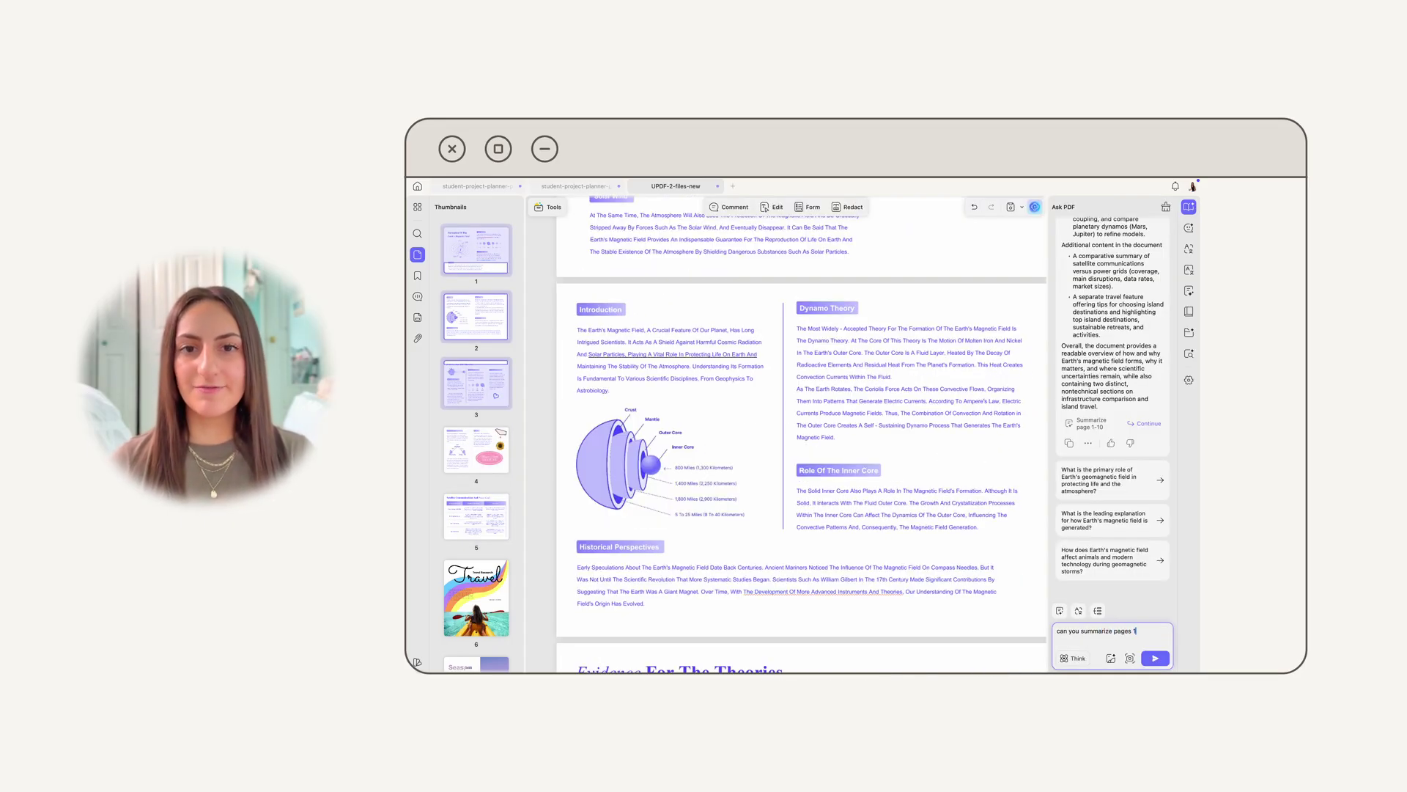
Ask the PDF AI assistant to summarize a range of pages starting from page 1.
click(1155, 658)
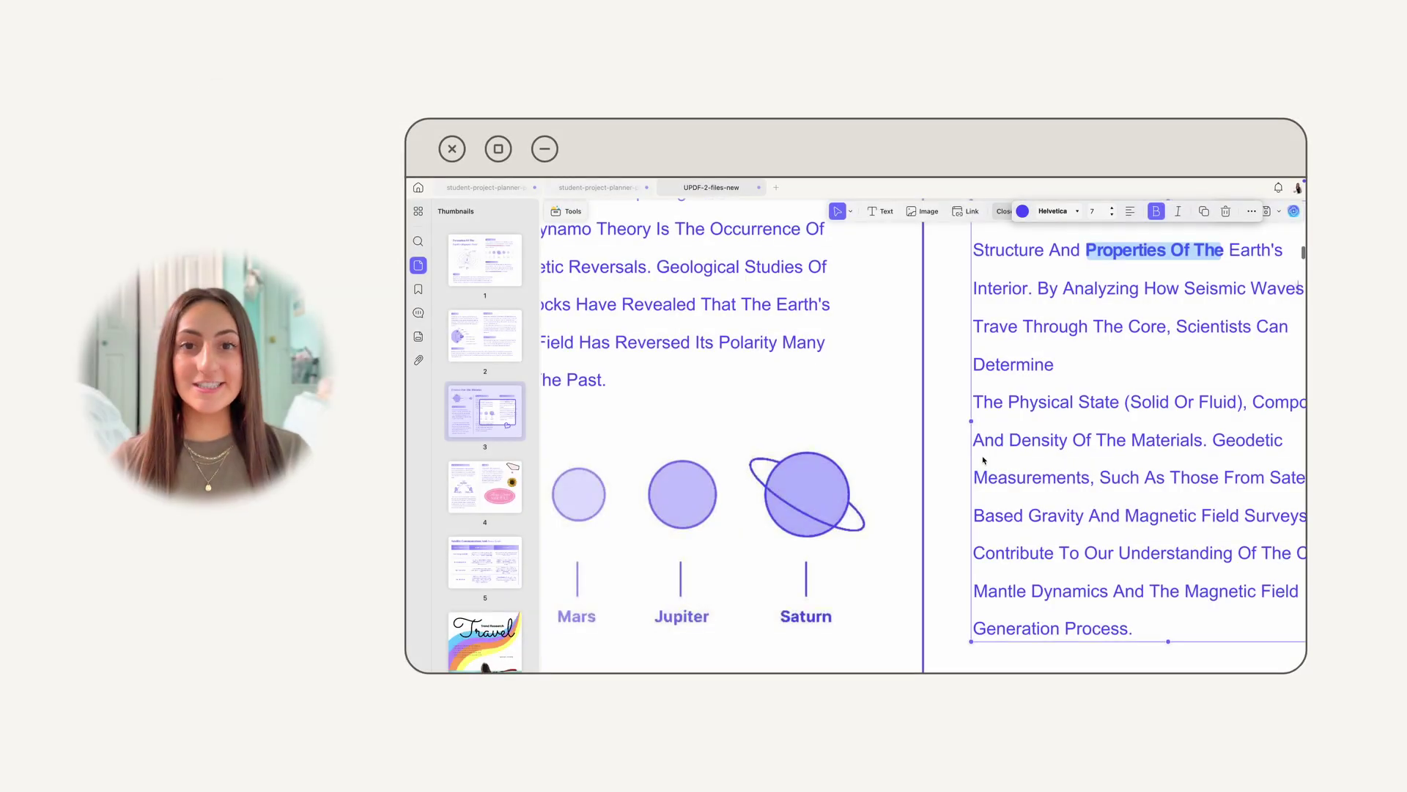
Italicize the words "Contribute To The Large" in the Future Research paragraph on page 4.
scroll(983, 459, down, 10)
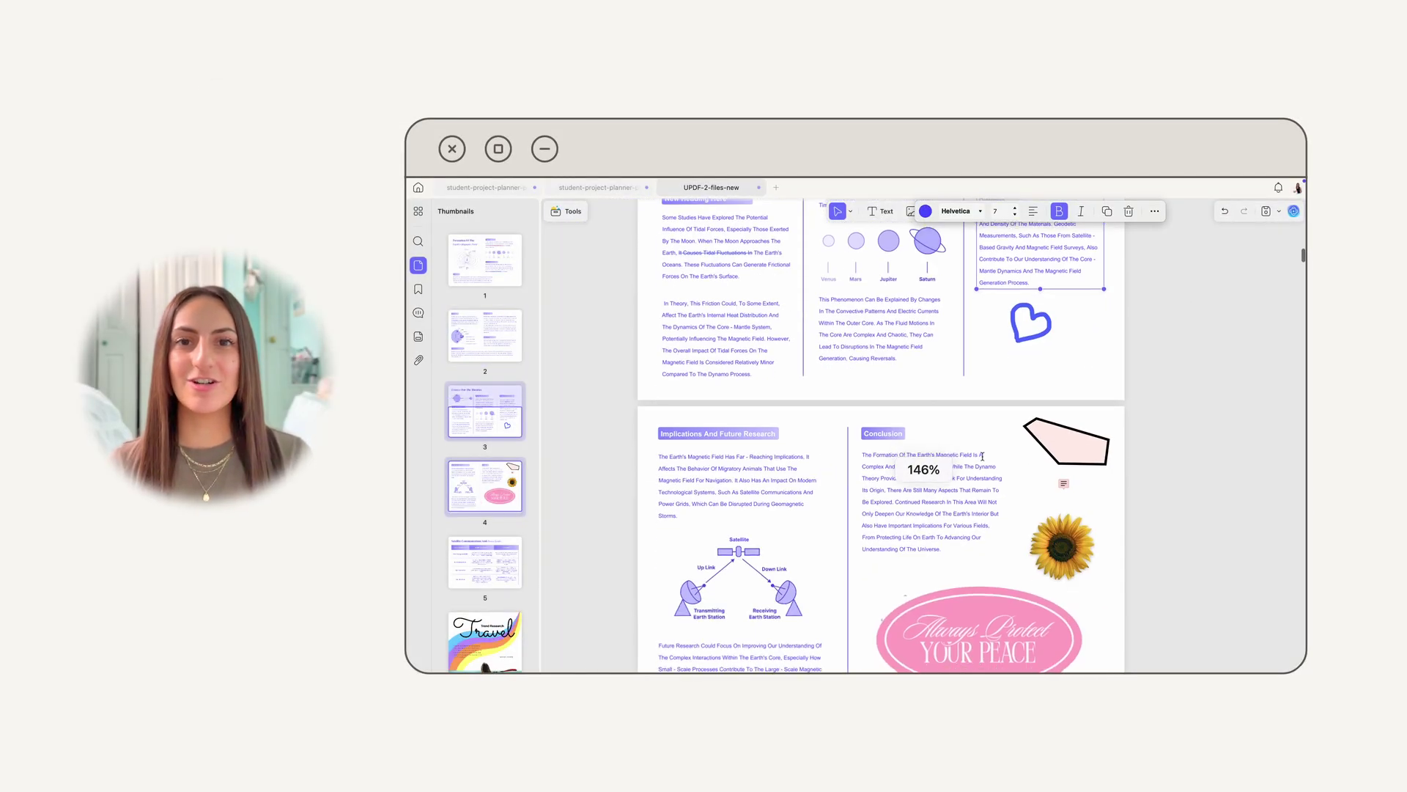
scroll(817, 481, up, 6)
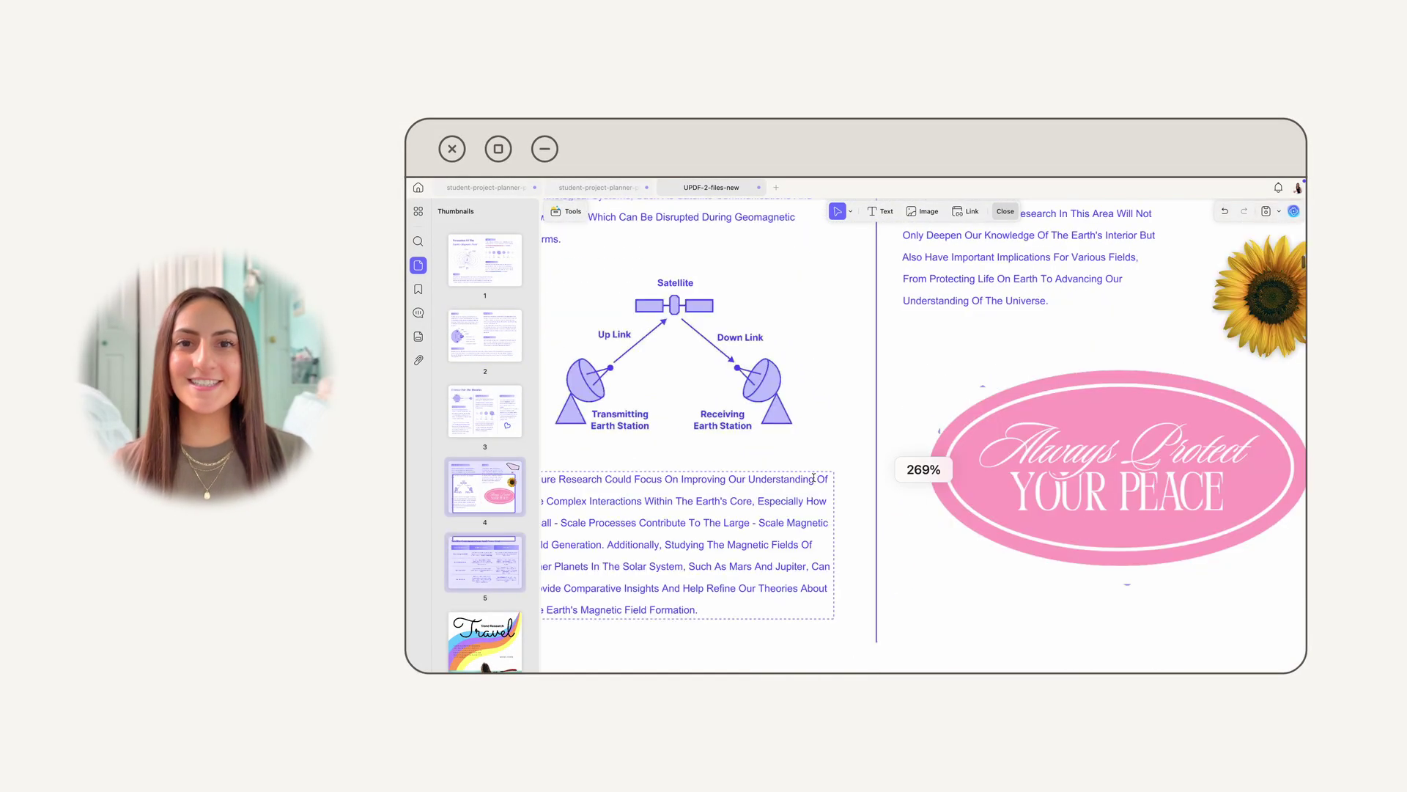
scroll(814, 477, left, 4)
scroll(814, 477, down, 2)
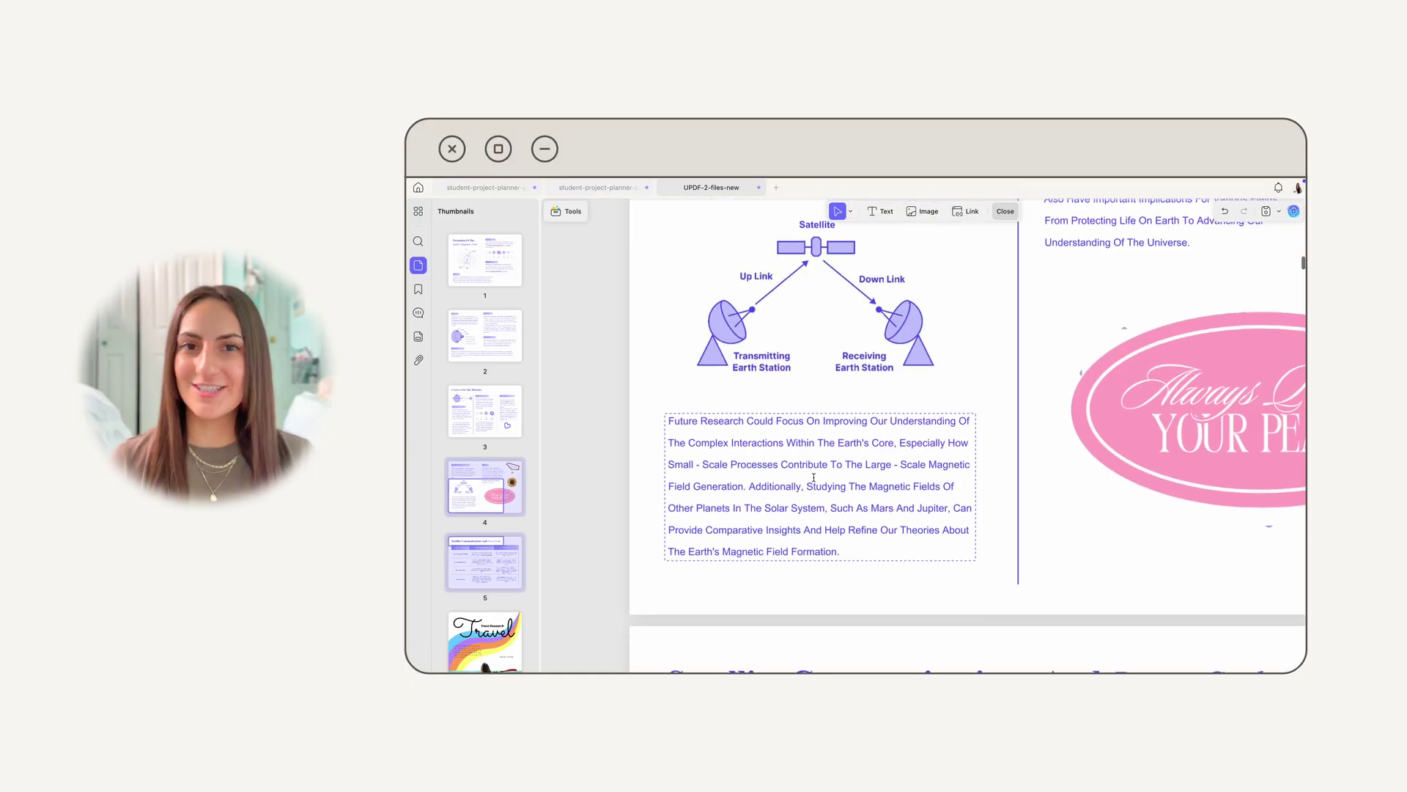
scroll(814, 477, up, 2)
mouse_move(774, 461)
mouse_down()
mouse_move(902, 462)
mouse_move(775, 460)
mouse_up()
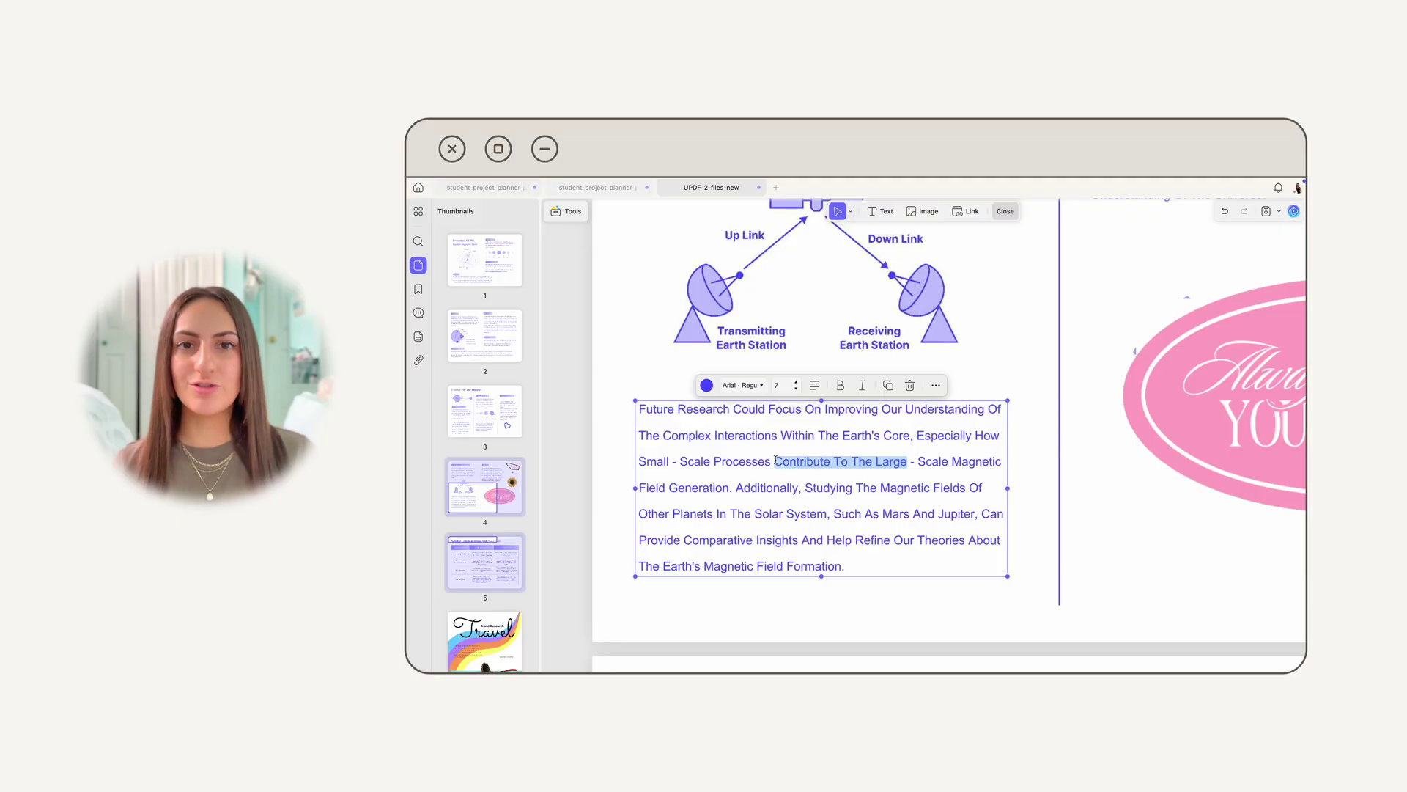
click(863, 386)
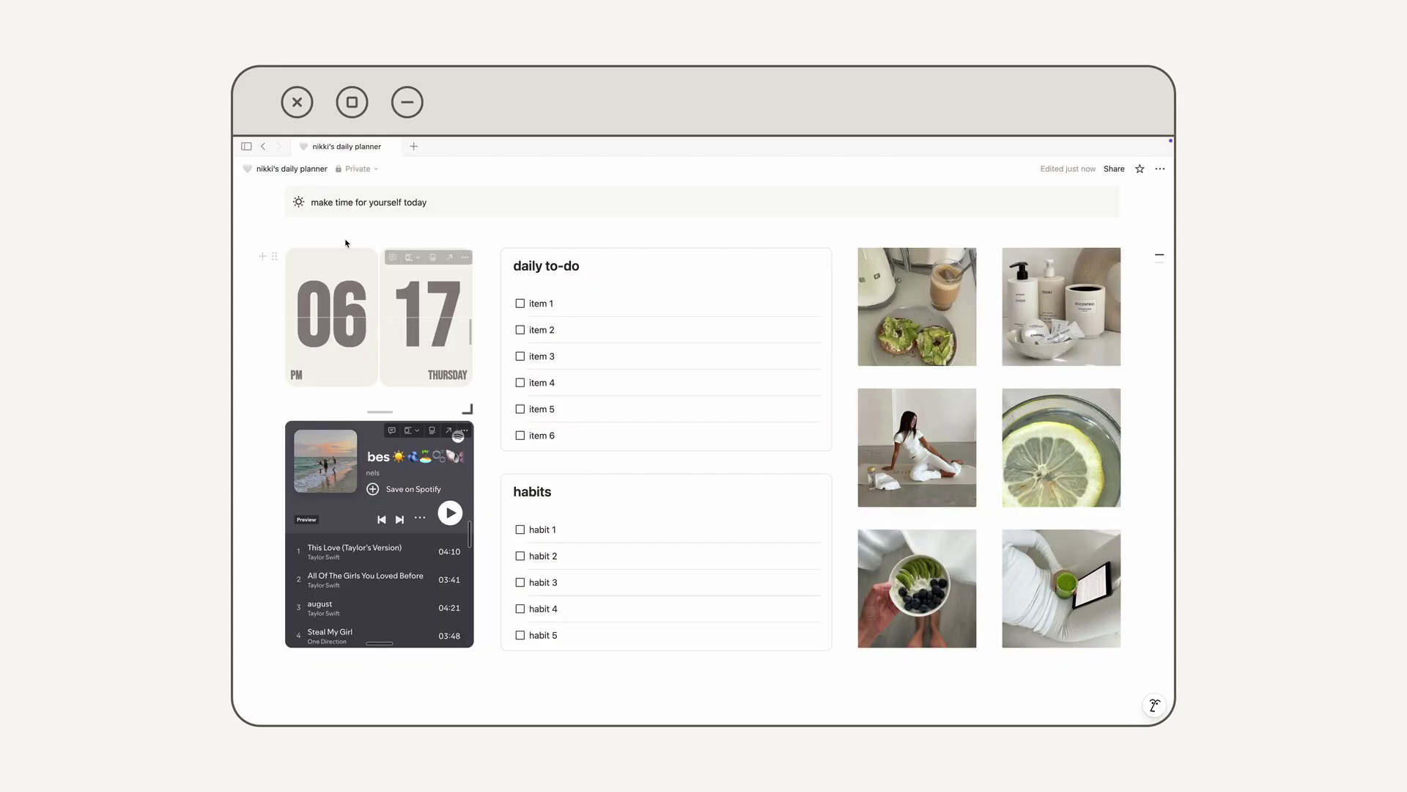
Back in Notion, duplicate the "make time for yourself today" callout and move the copy below the columns.
scroll(345, 208, up, 1)
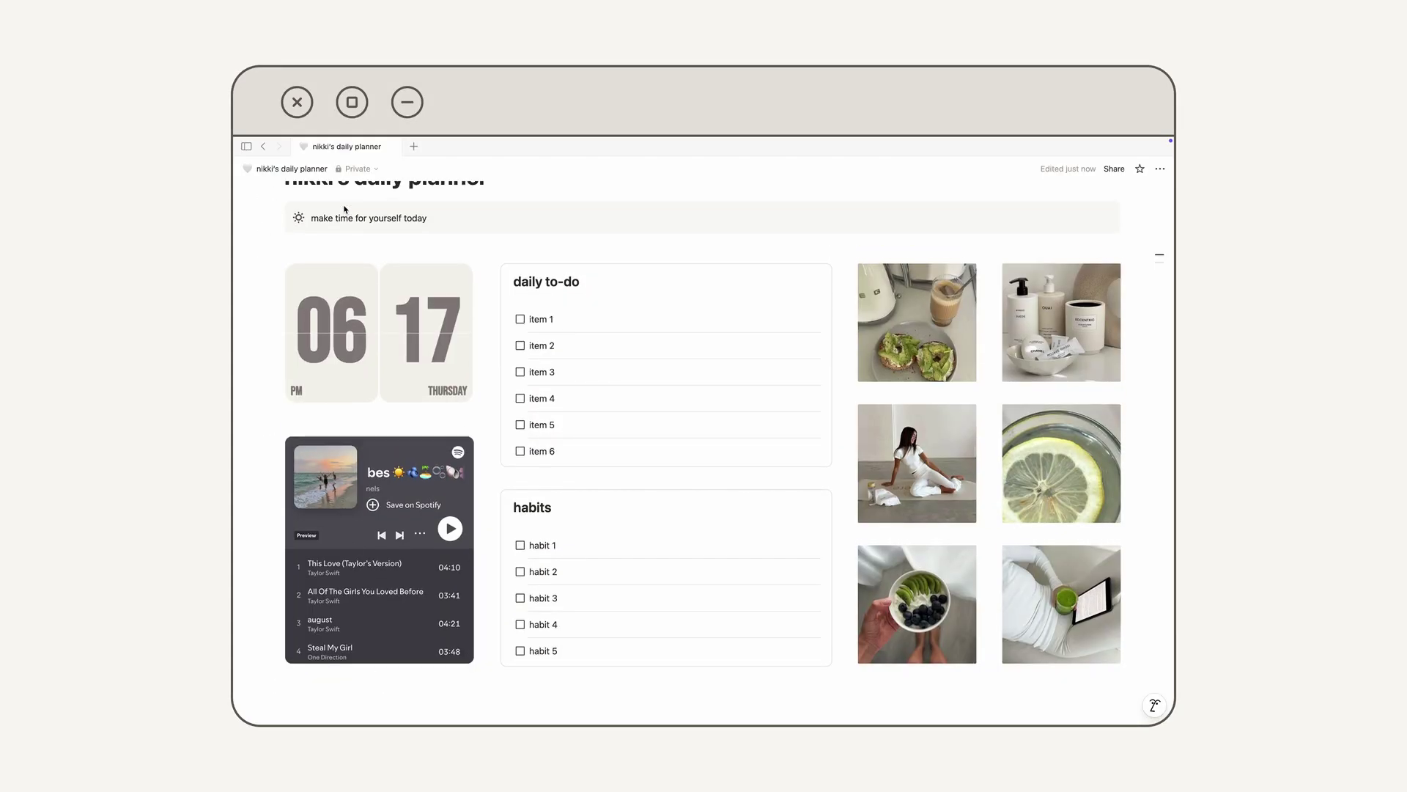
click(275, 211)
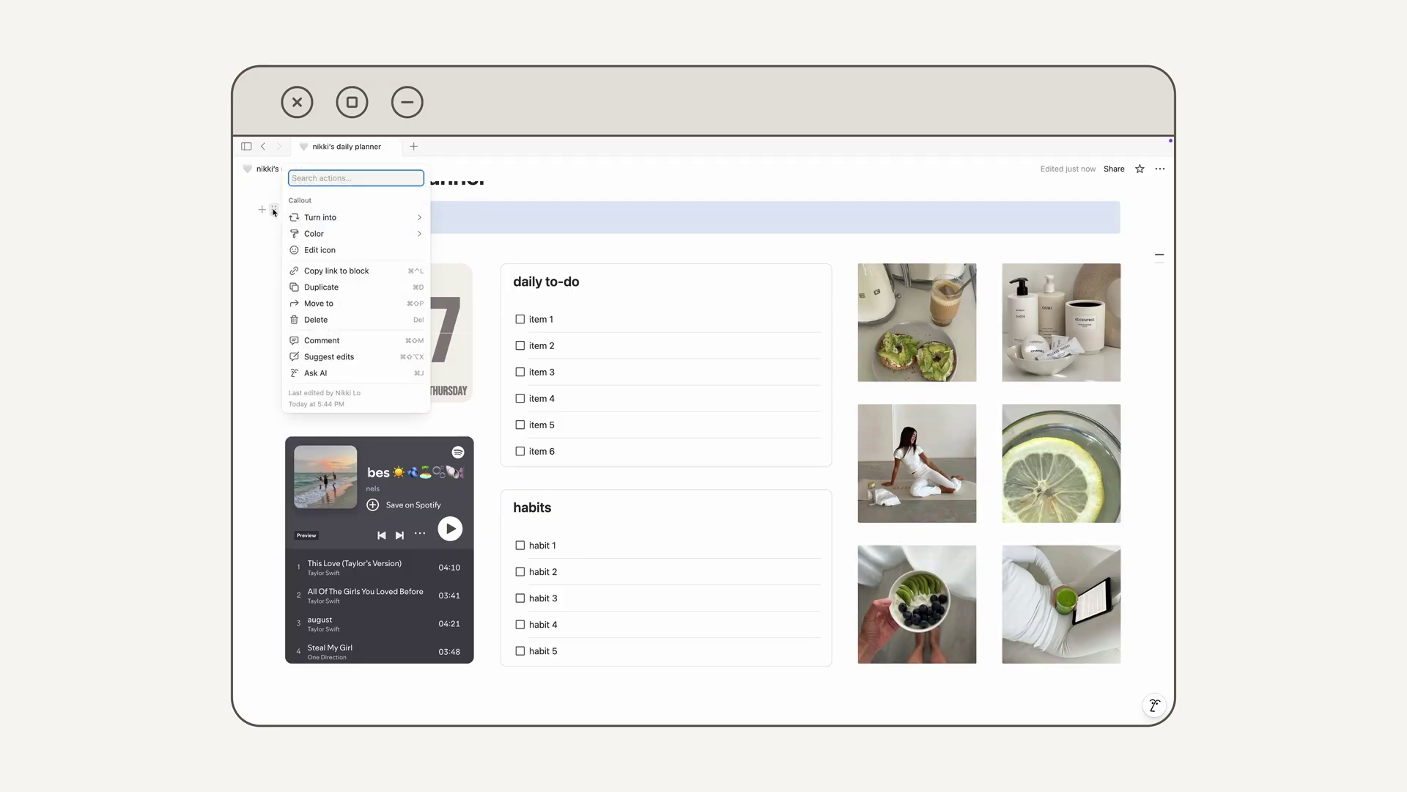
click(322, 287)
drag(324, 256, 352, 578)
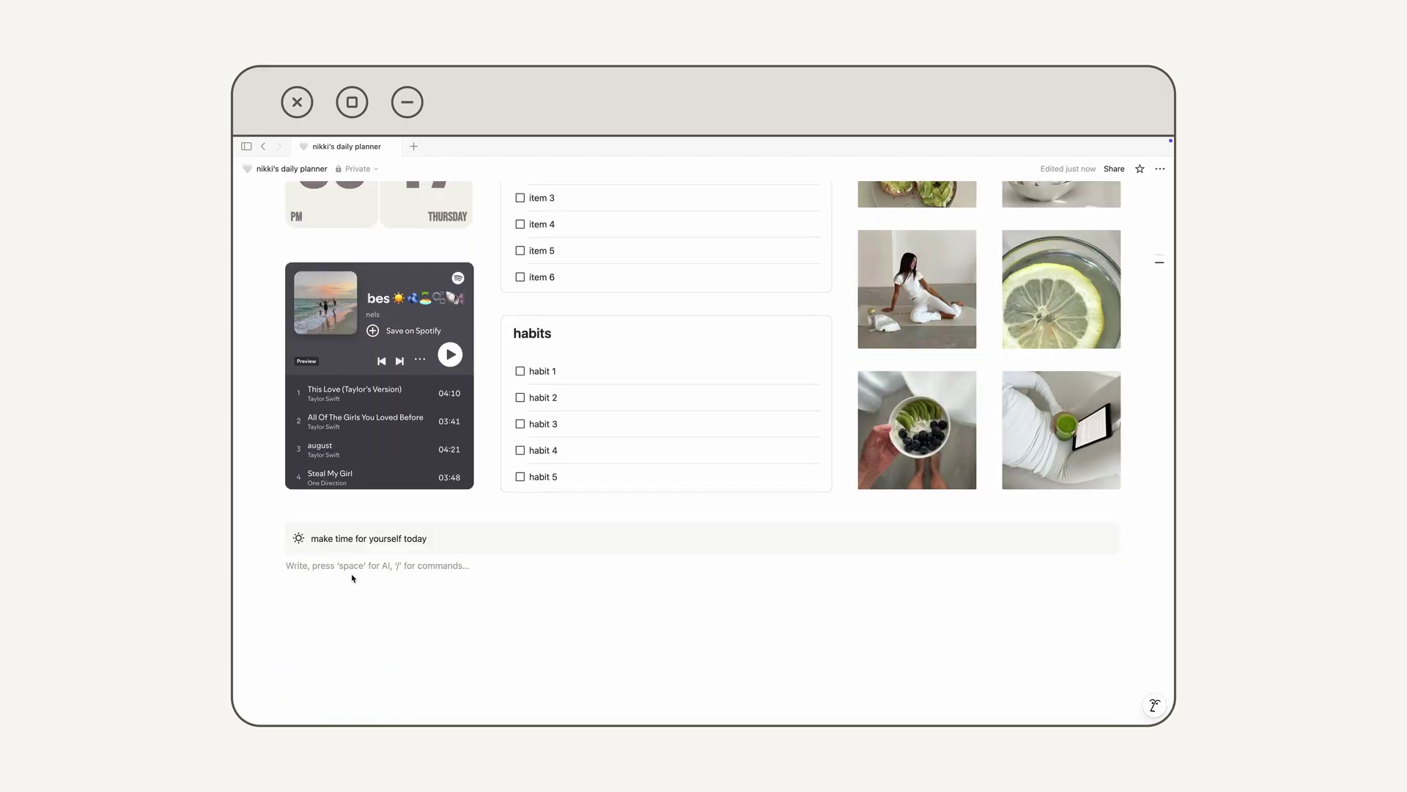
Change the duplicated callout's icon to a calendar, searching the icons for "cale".
click(298, 538)
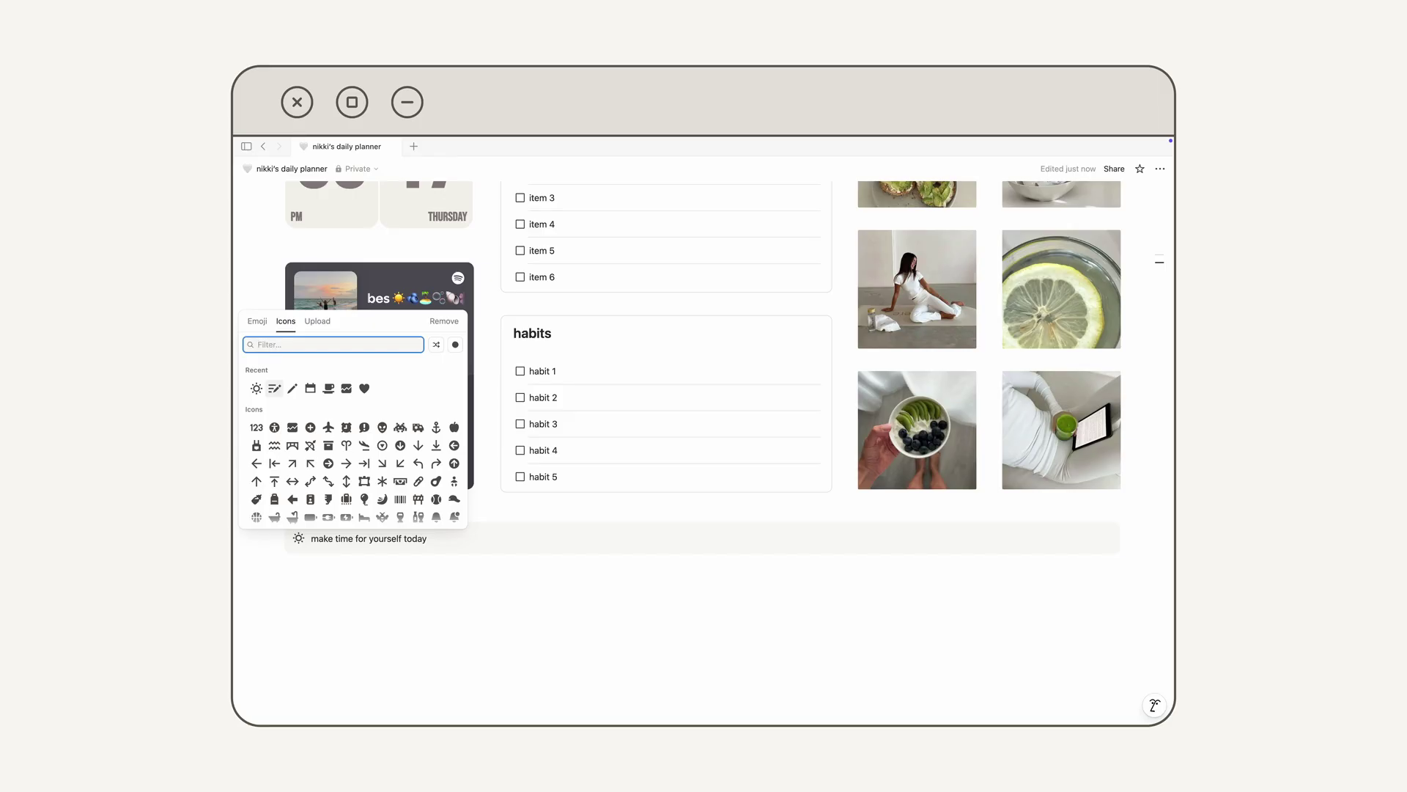
text(cale)
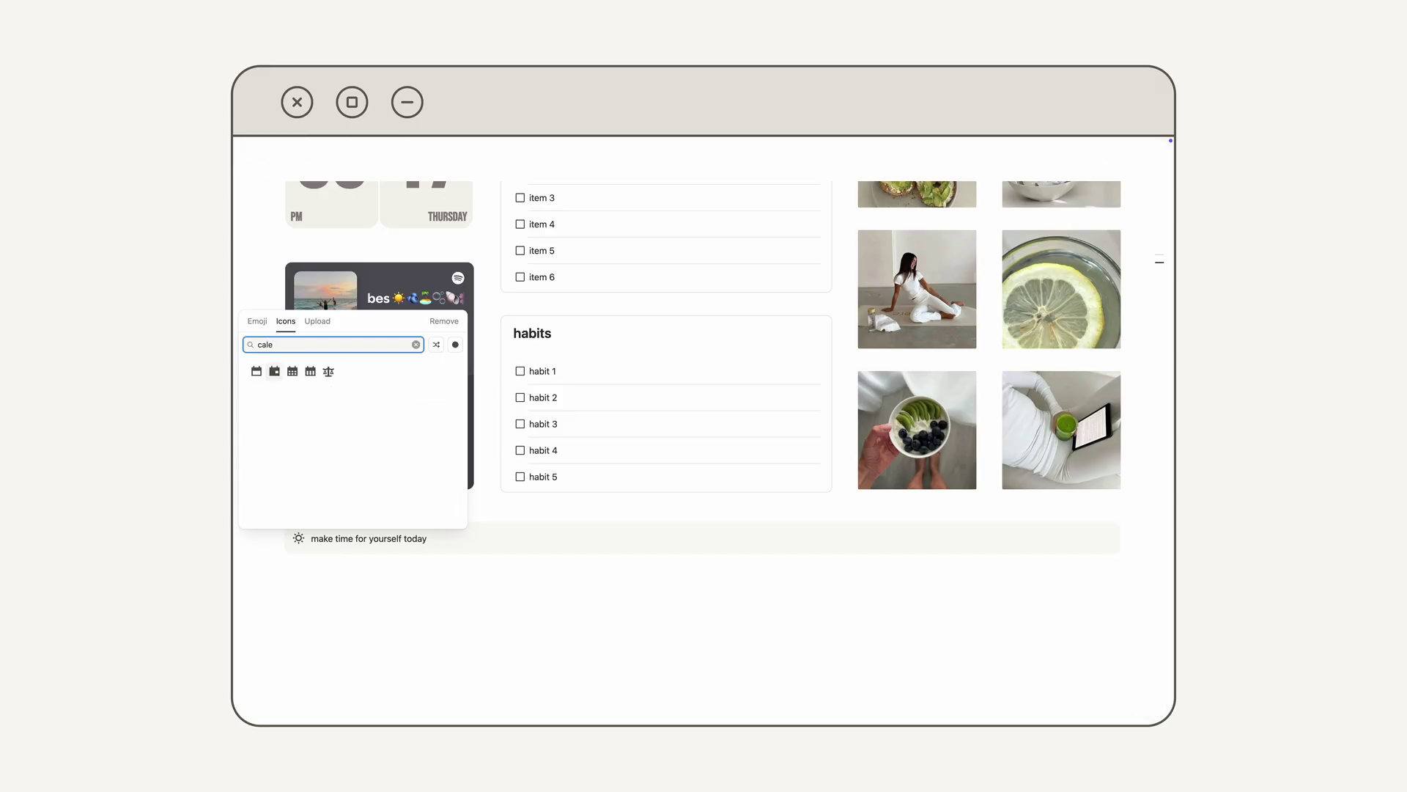
click(256, 376)
Replace the duplicated callout's text with "today's schedule" and turn it into Heading 2.
drag(309, 538, 431, 548)
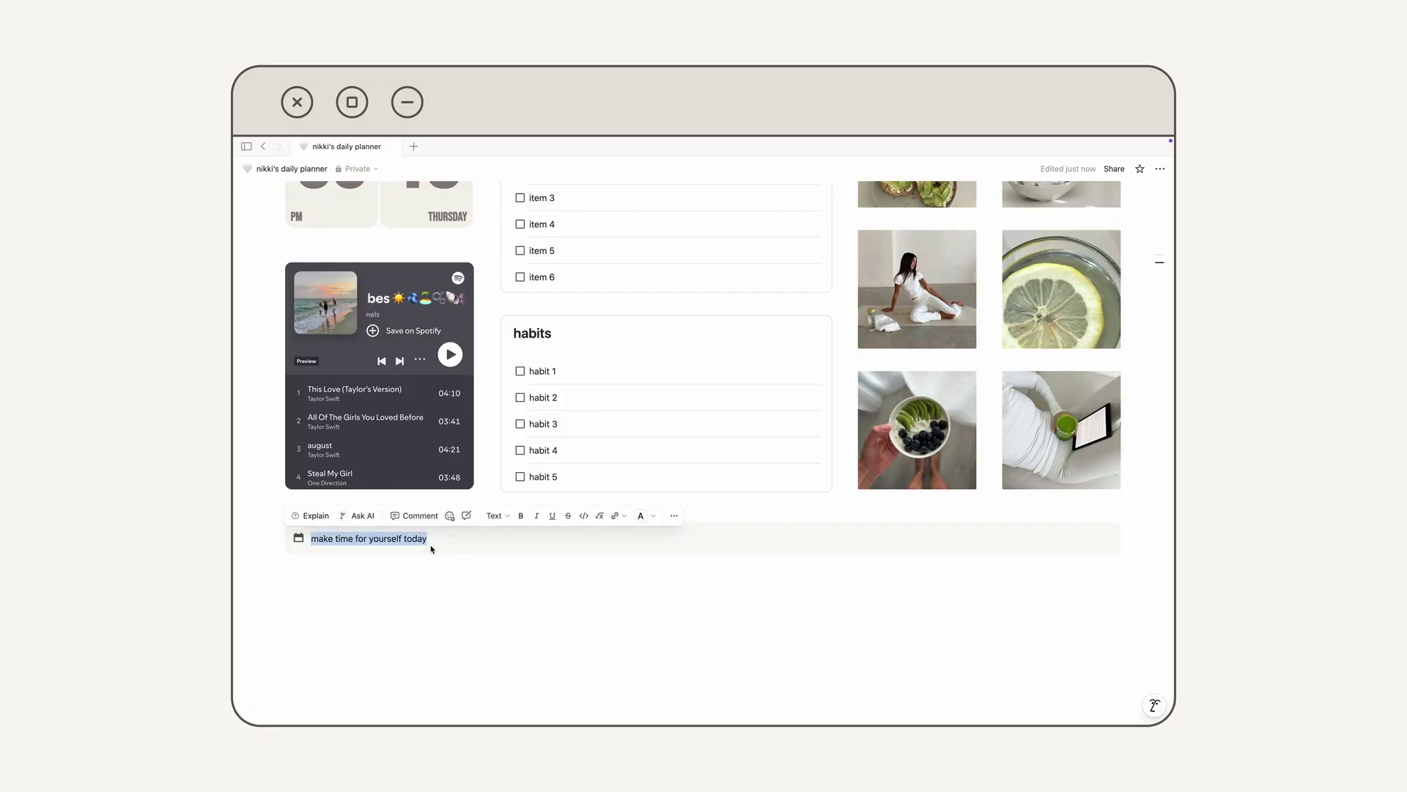
text(today's schedule)
key(Return)
drag(389, 545, 307, 539)
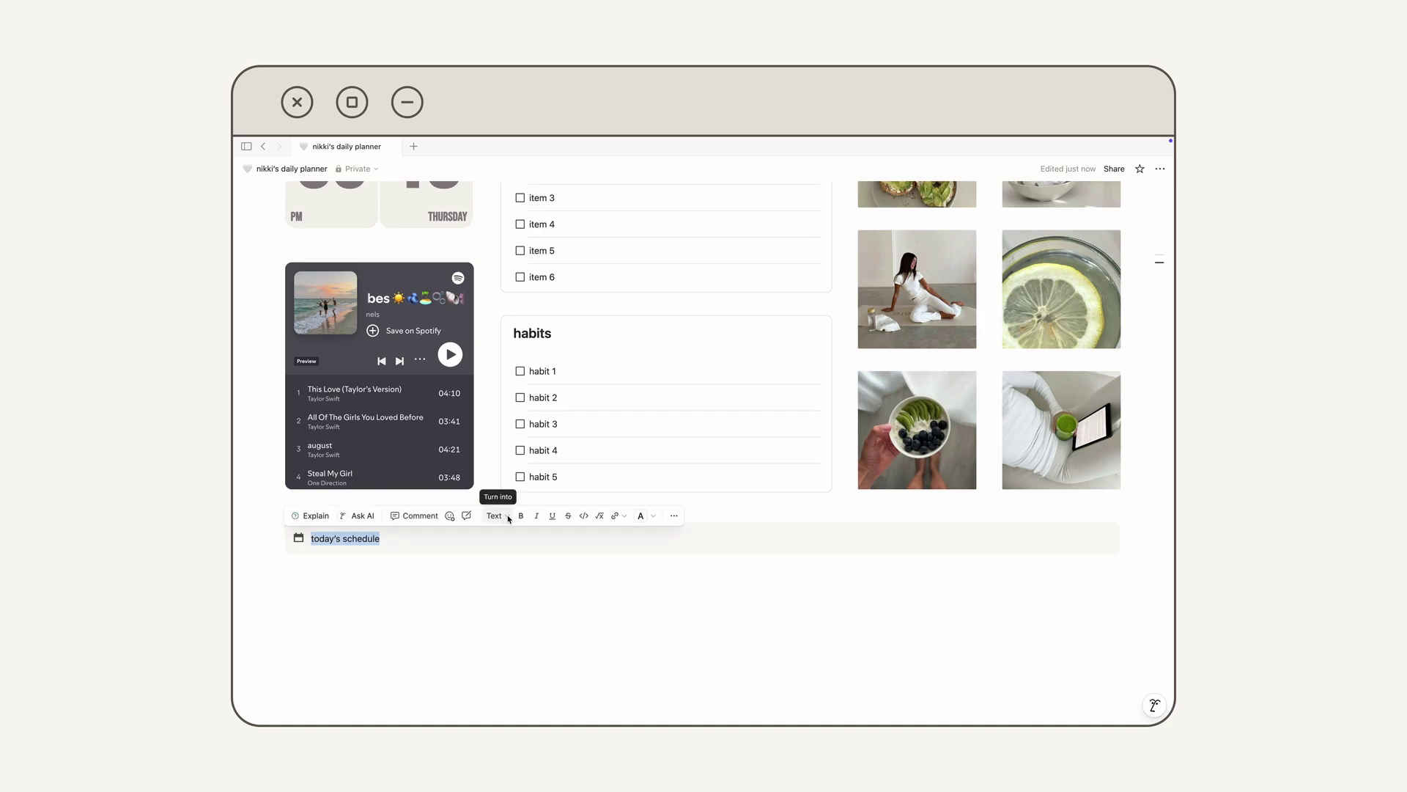
click(499, 517)
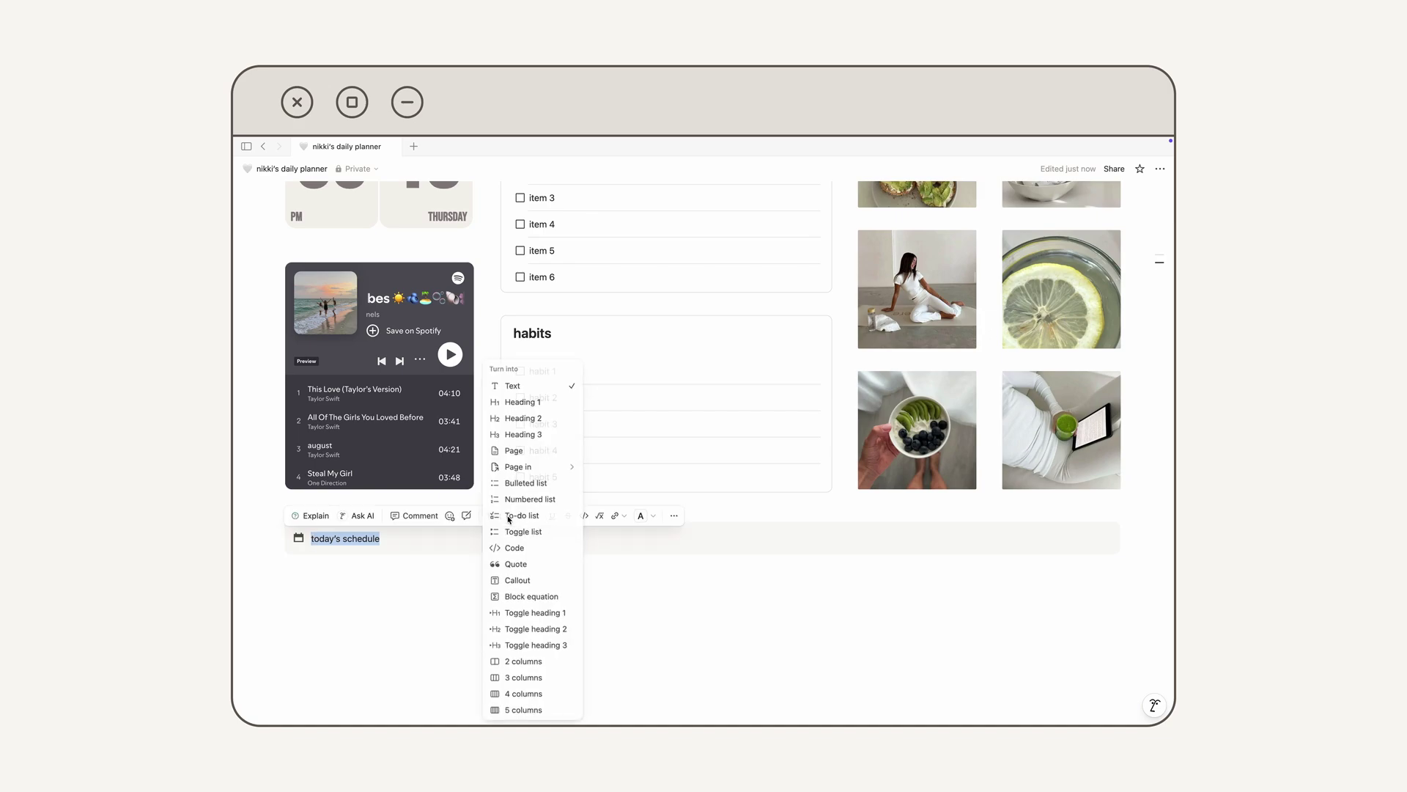
click(527, 418)
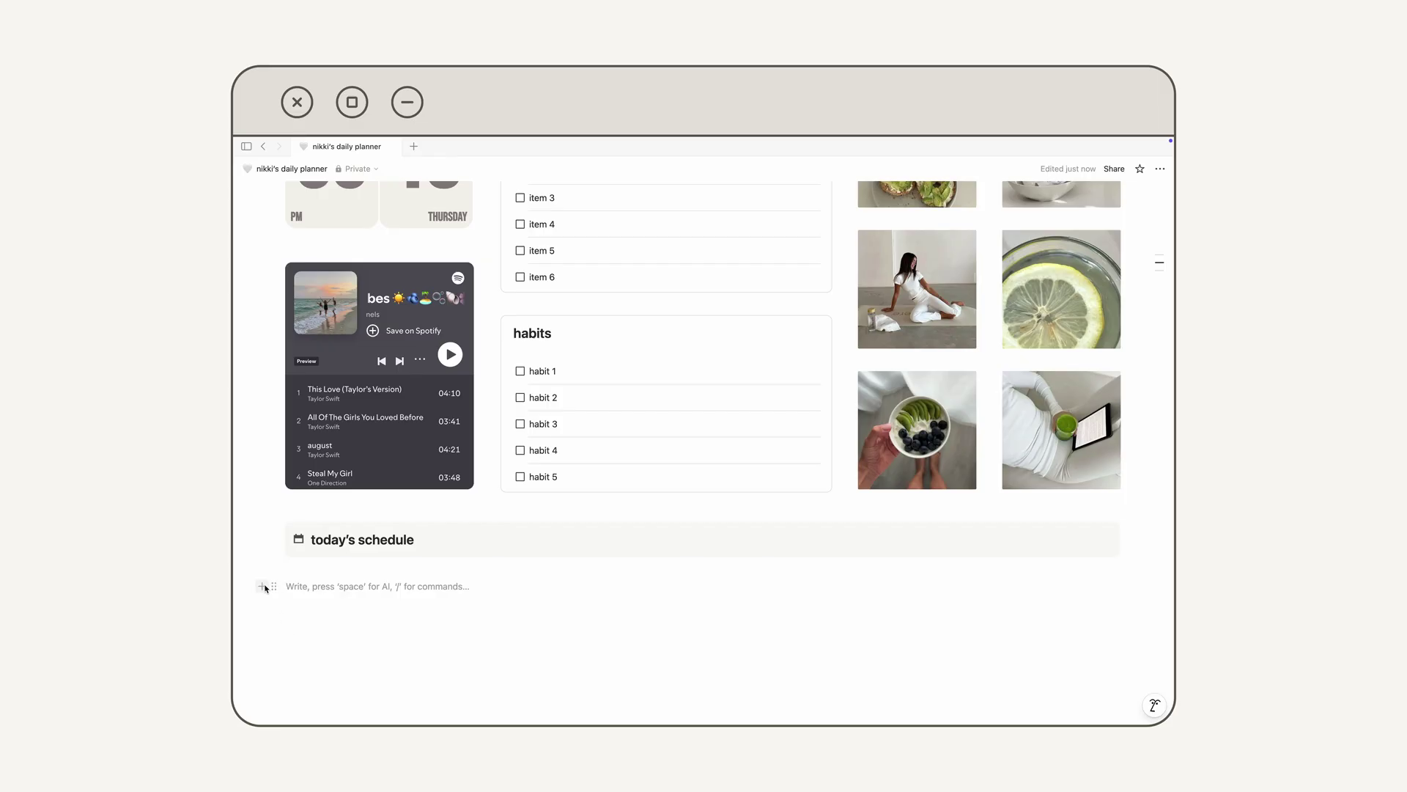
Insert a simple table below the "today's schedule" callout and select the last cell of its first row.
click(263, 586)
scroll(349, 530, down, 5)
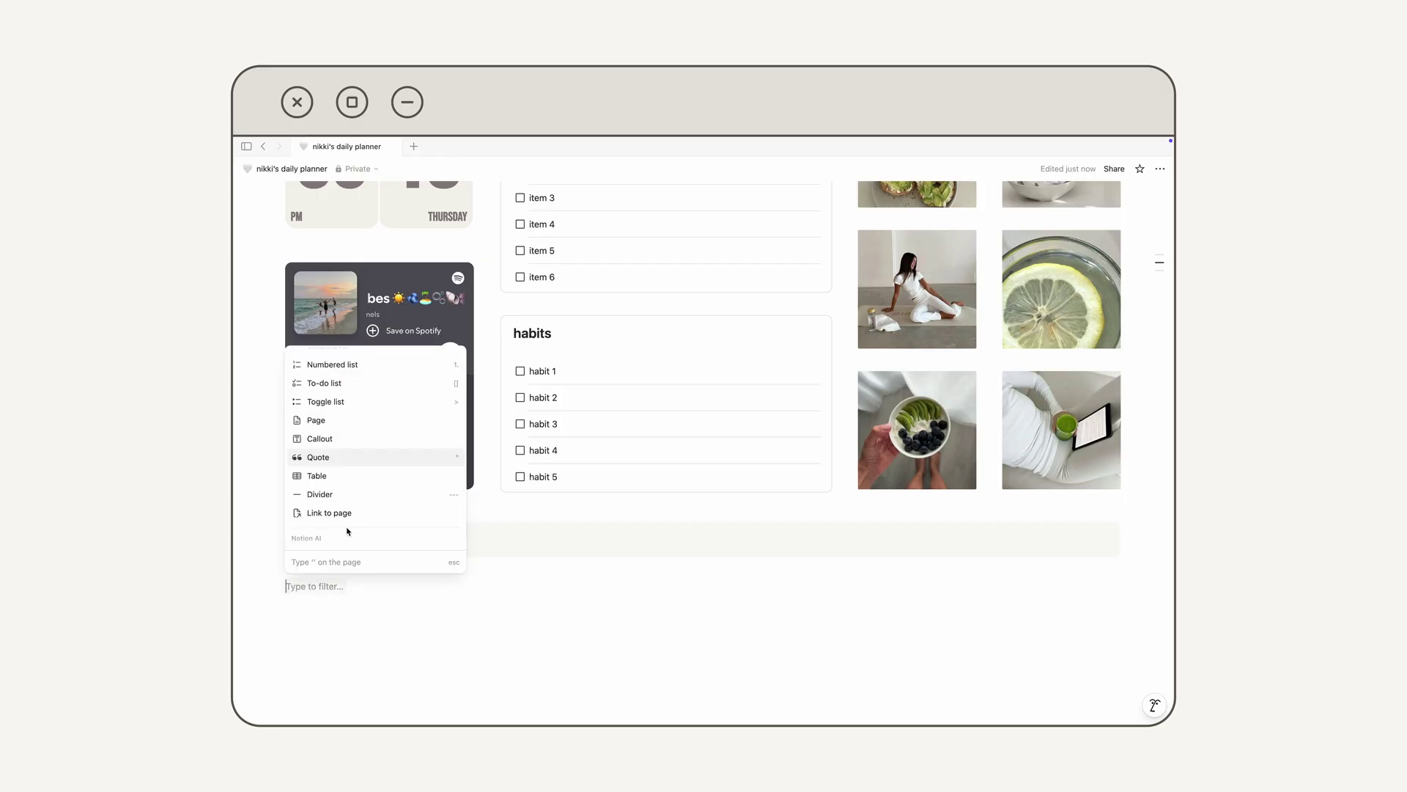
click(349, 483)
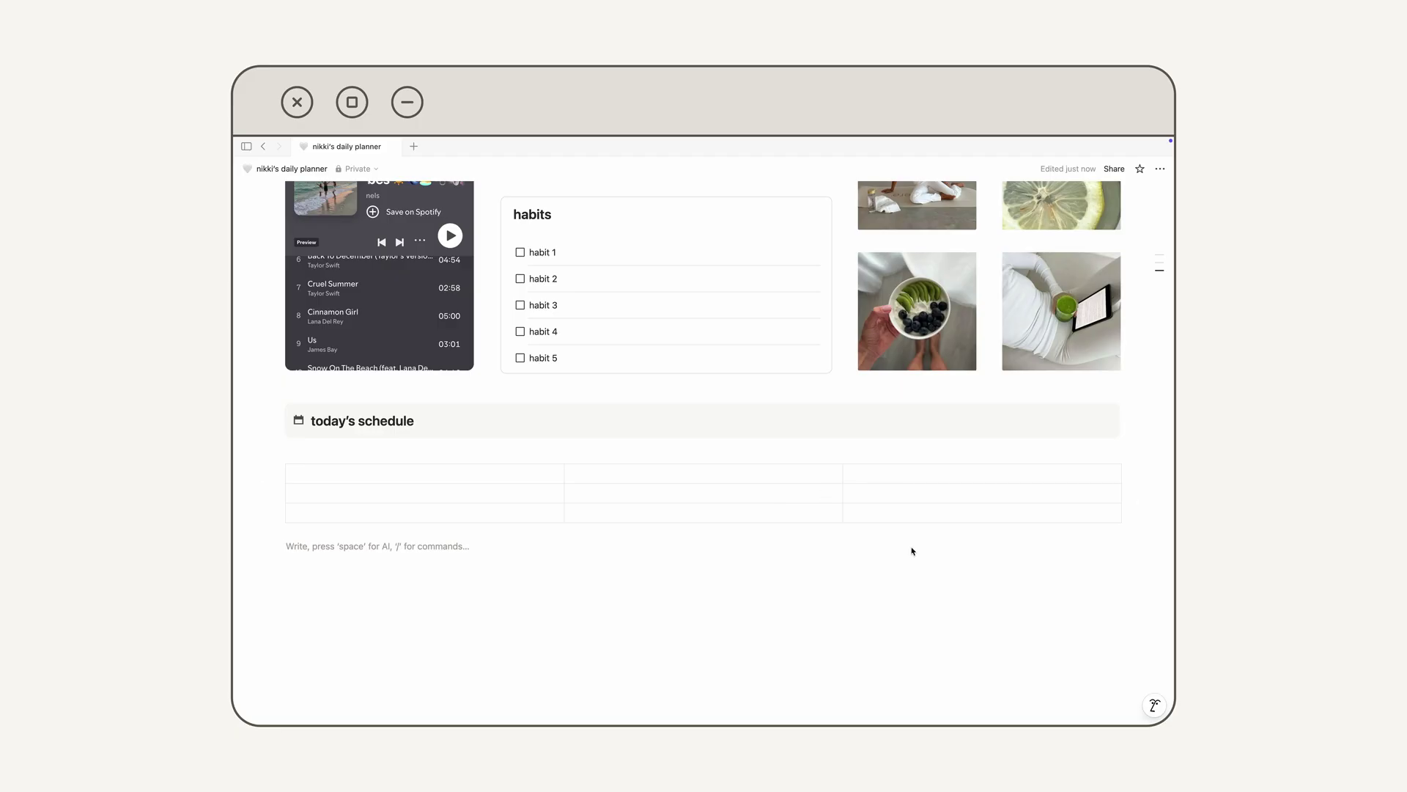
click(948, 479)
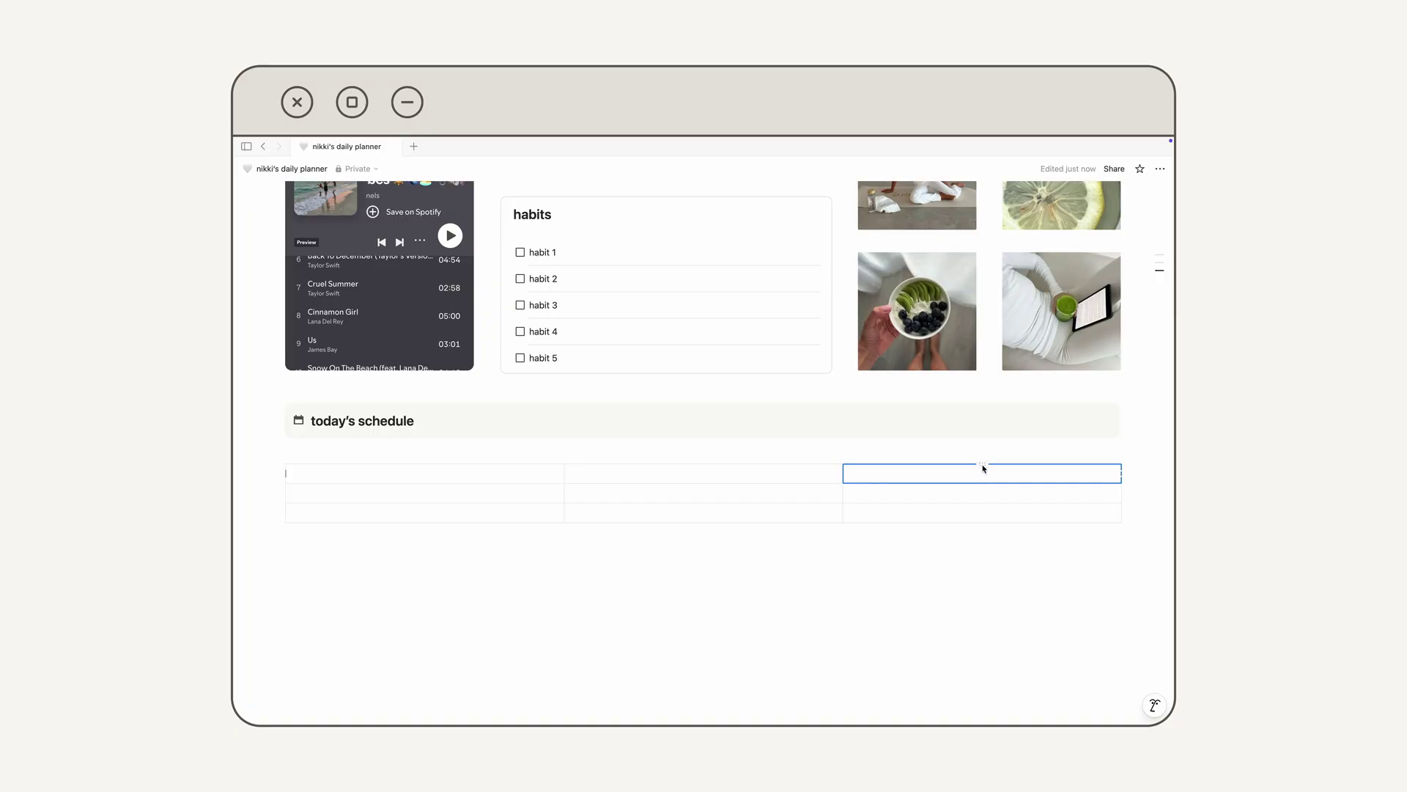
Delete the third column of the table below the "today's schedule" callout.
click(984, 466)
click(1015, 585)
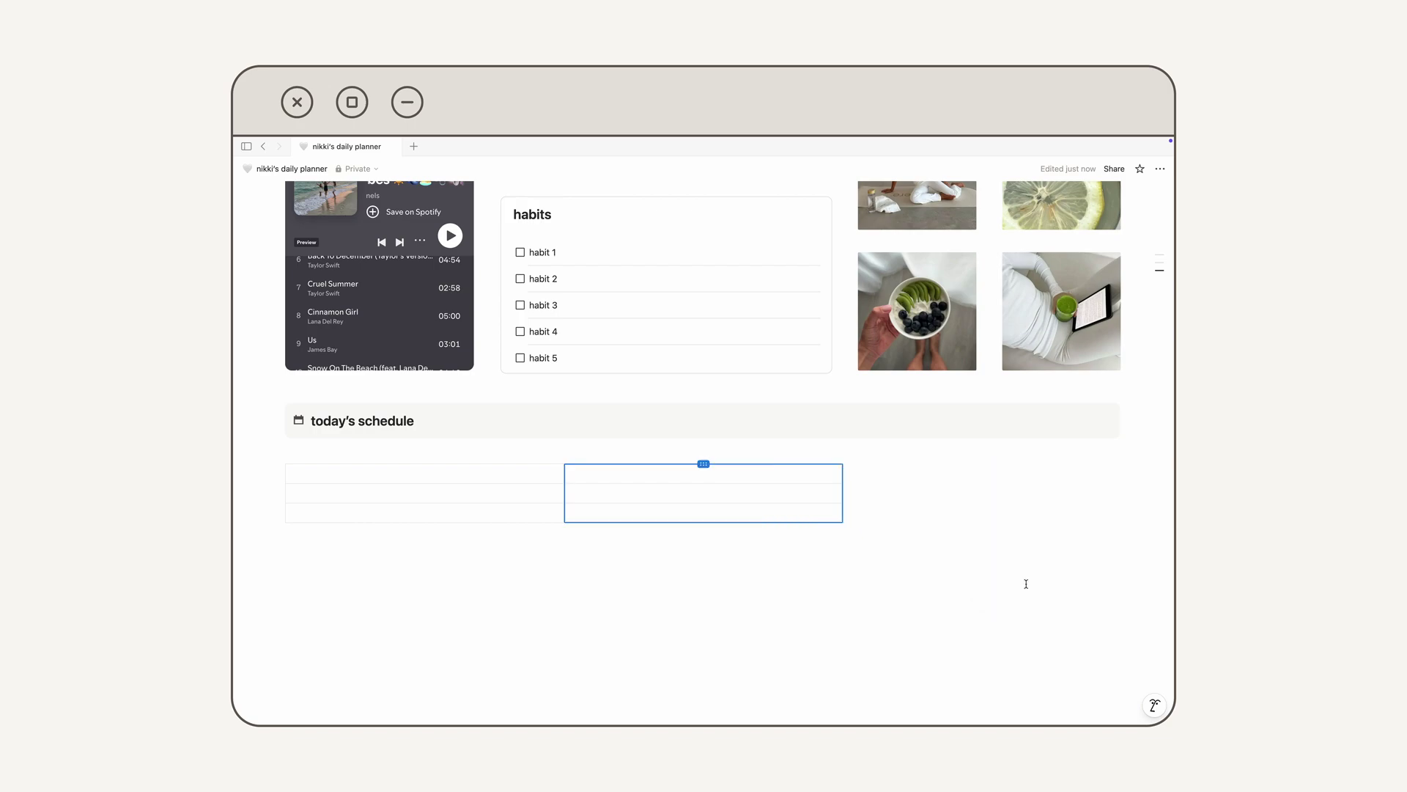
click(1026, 584)
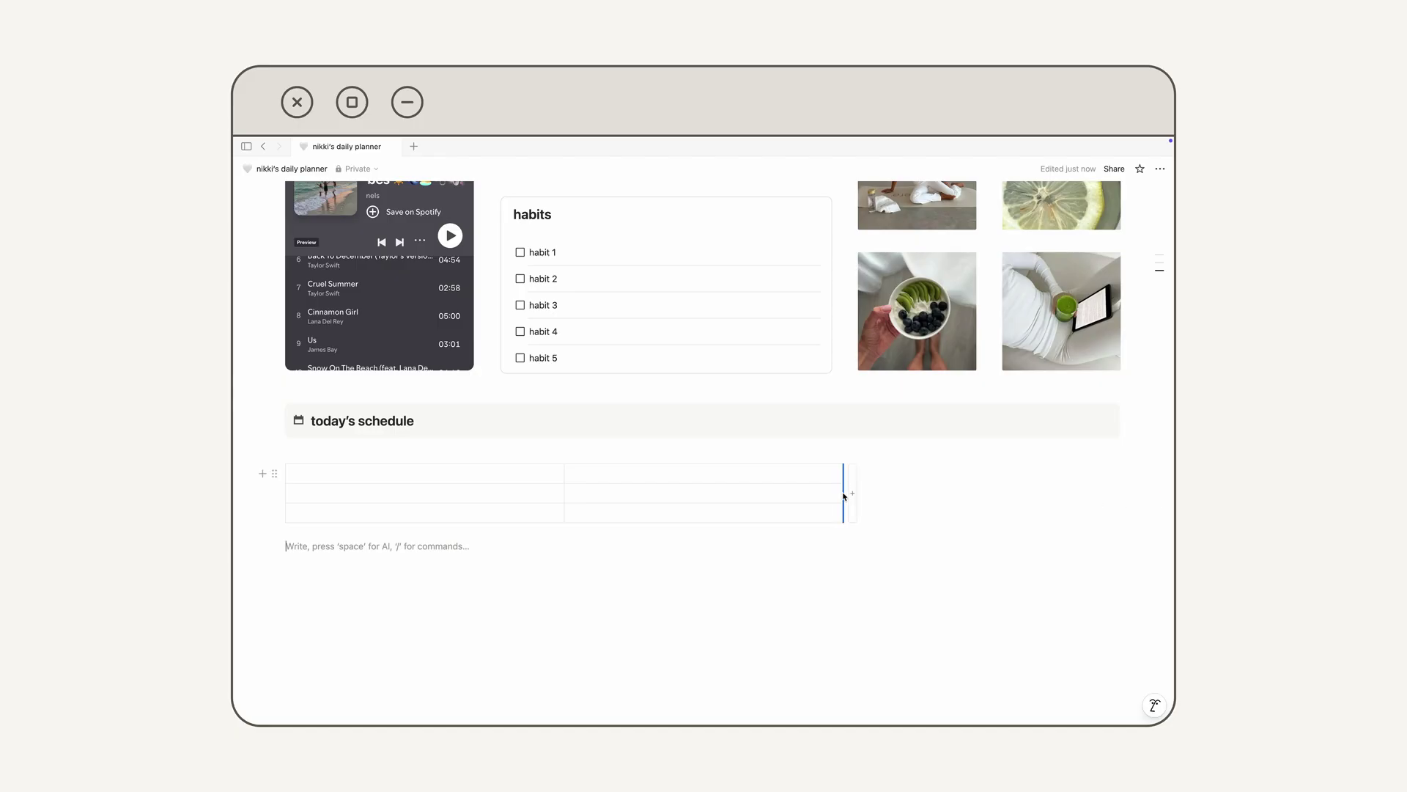
Resize the two table columns so the first is narrow and the second extends to the full page width.
drag(843, 496, 1117, 477)
drag(564, 497, 405, 494)
drag(405, 495, 387, 495)
drag(941, 478, 1121, 476)
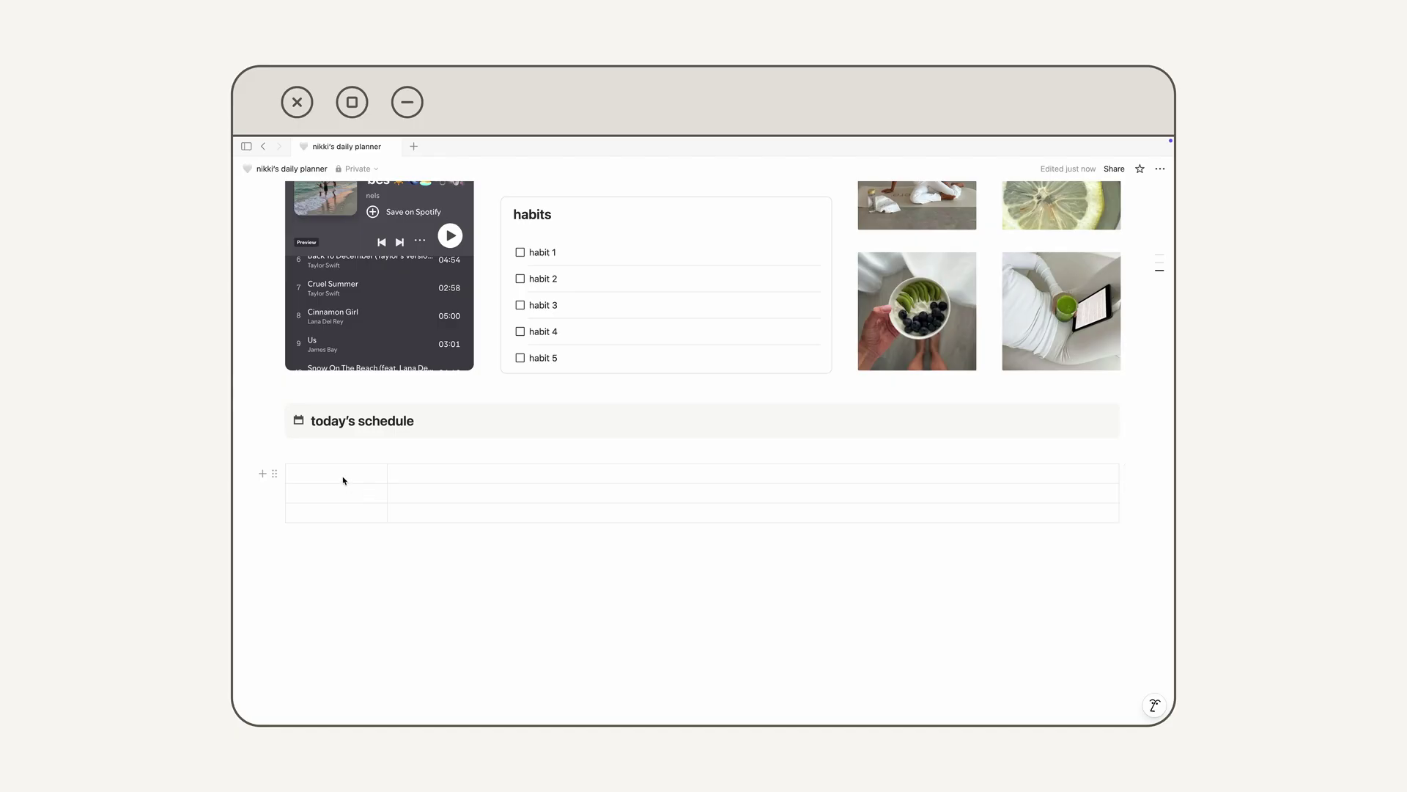
Label the schedule table's two header cells "time" and "activity".
text(time)
key(Tab)
text(activity)
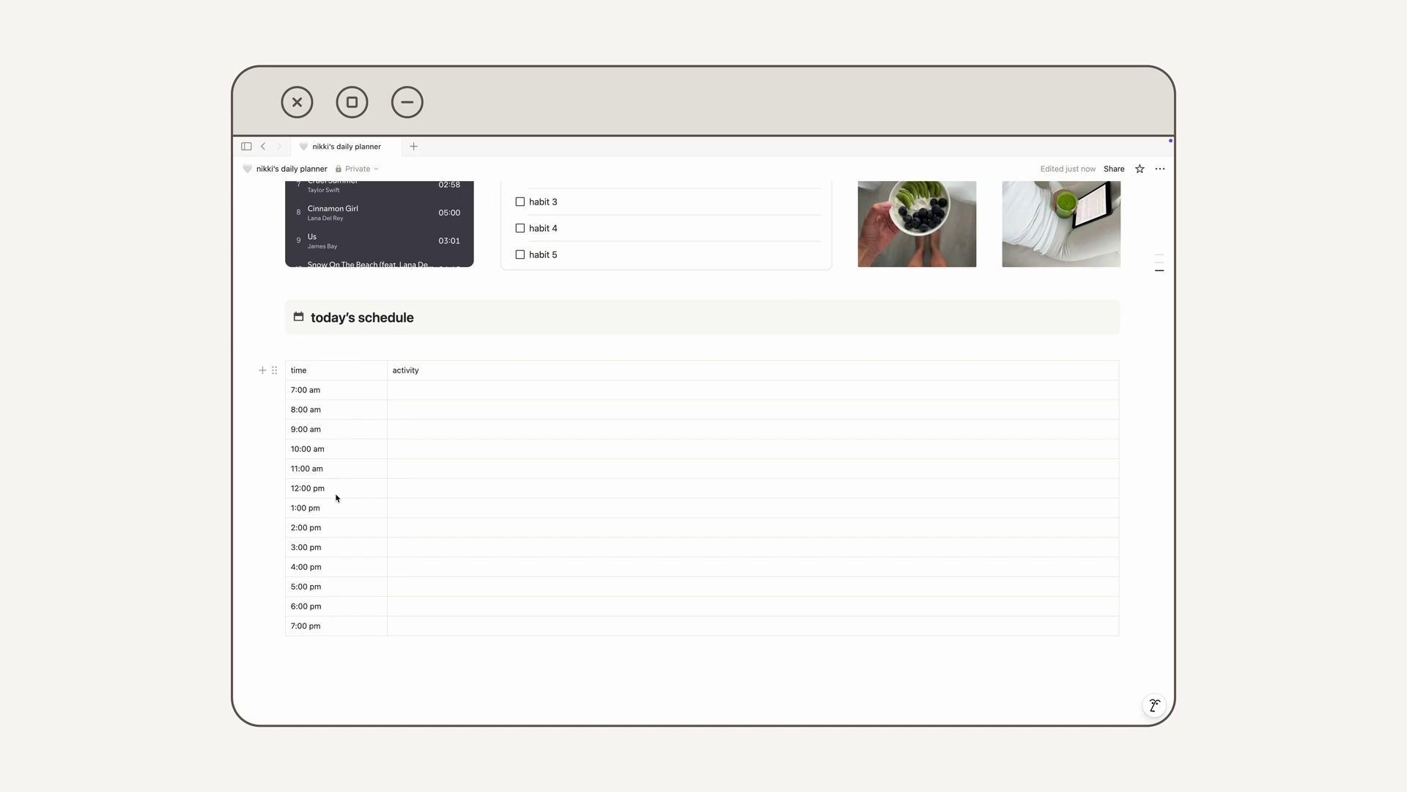
Duplicate the "today's schedule" callout and move the copy below the schedule table.
scroll(597, 513, down, 2)
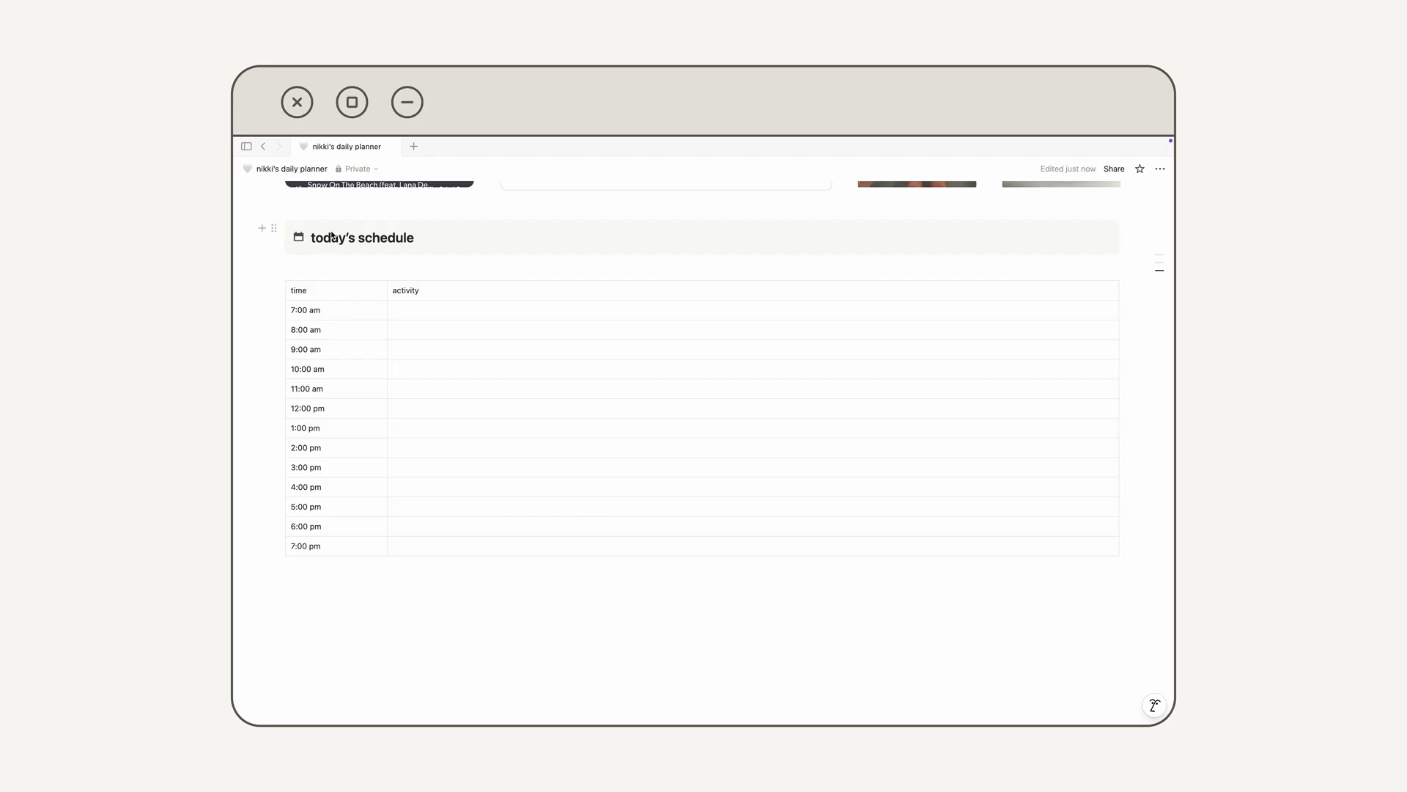
click(273, 230)
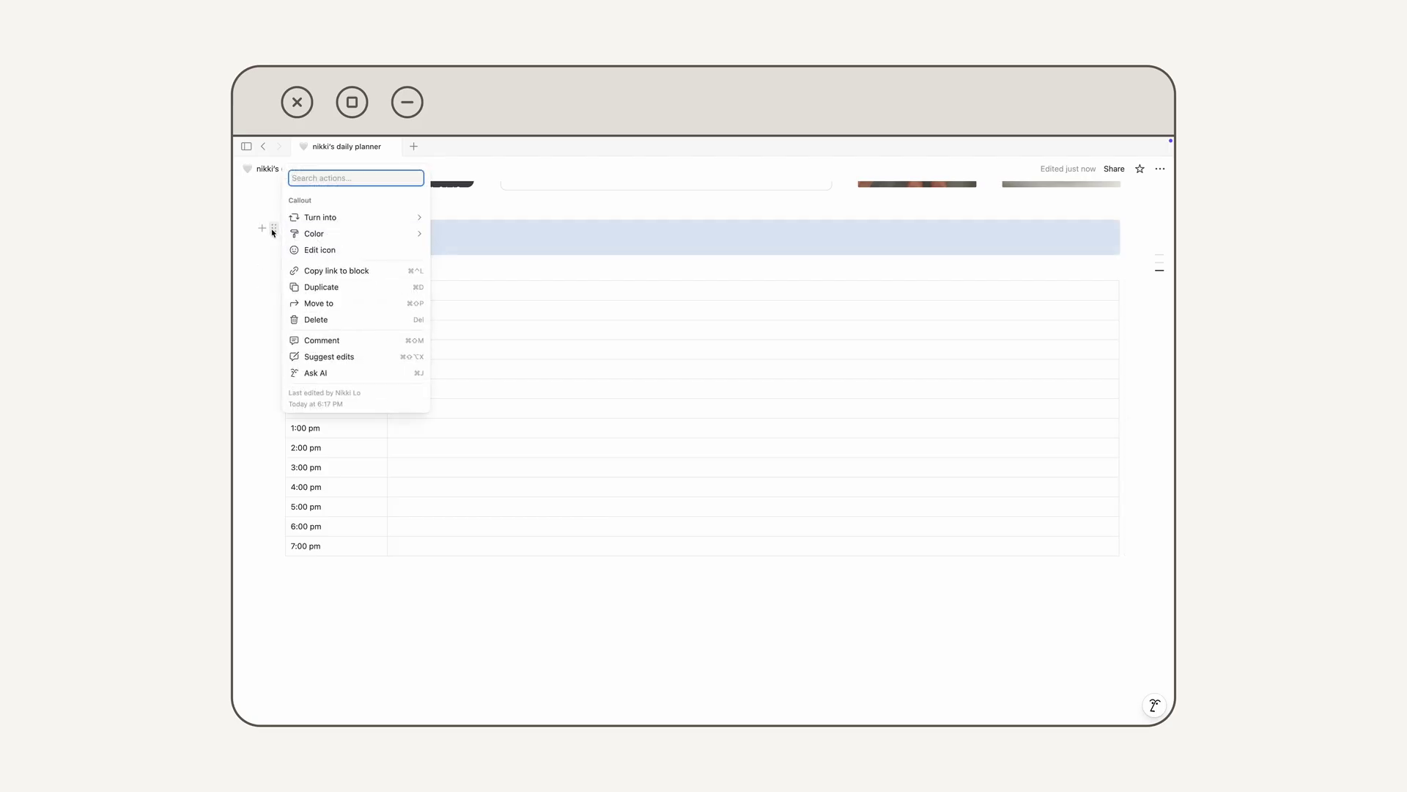
click(321, 287)
drag(274, 277, 305, 613)
scroll(311, 584, down, 2)
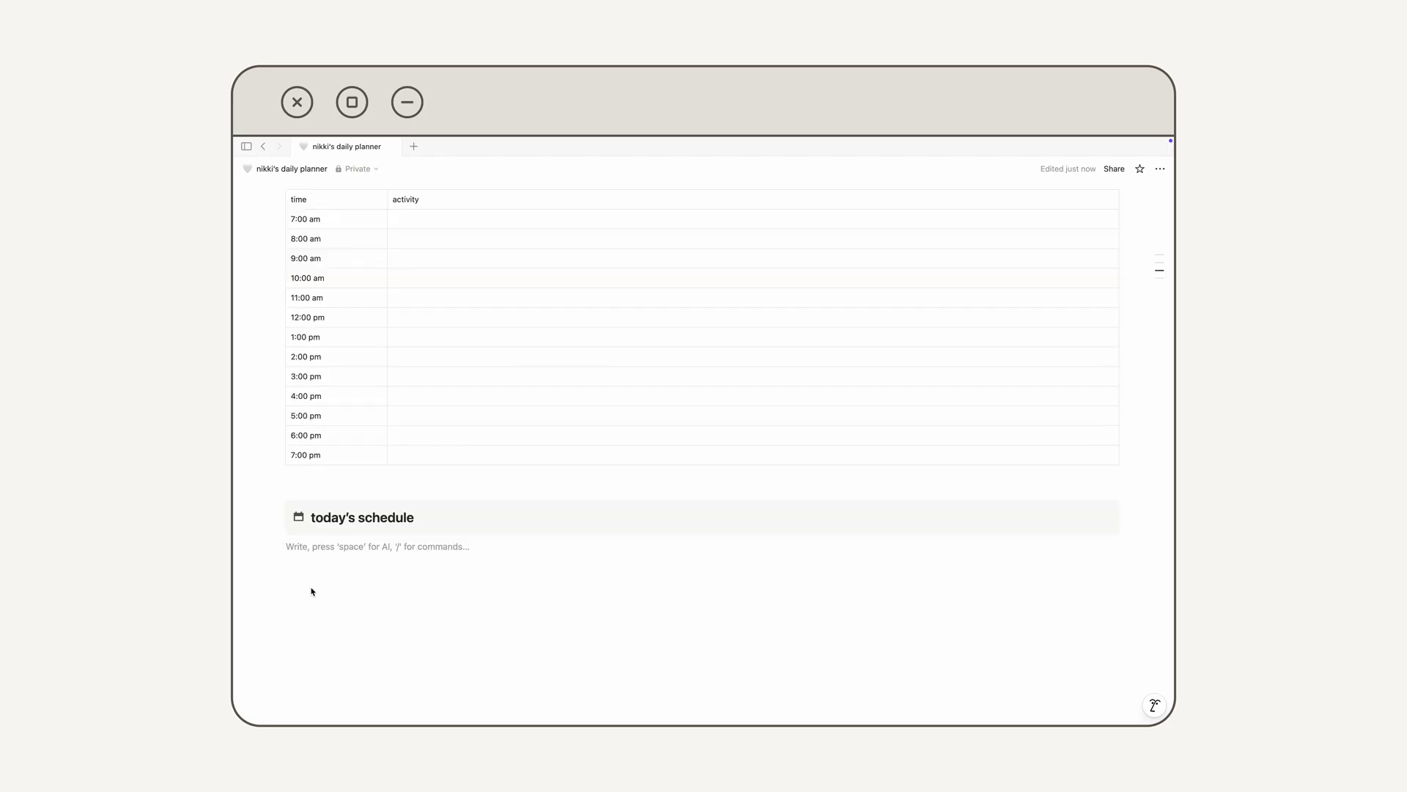
Change the copied callout's icon to the recently used lines-and-pencil icon and replace its text with "daily journal".
click(298, 518)
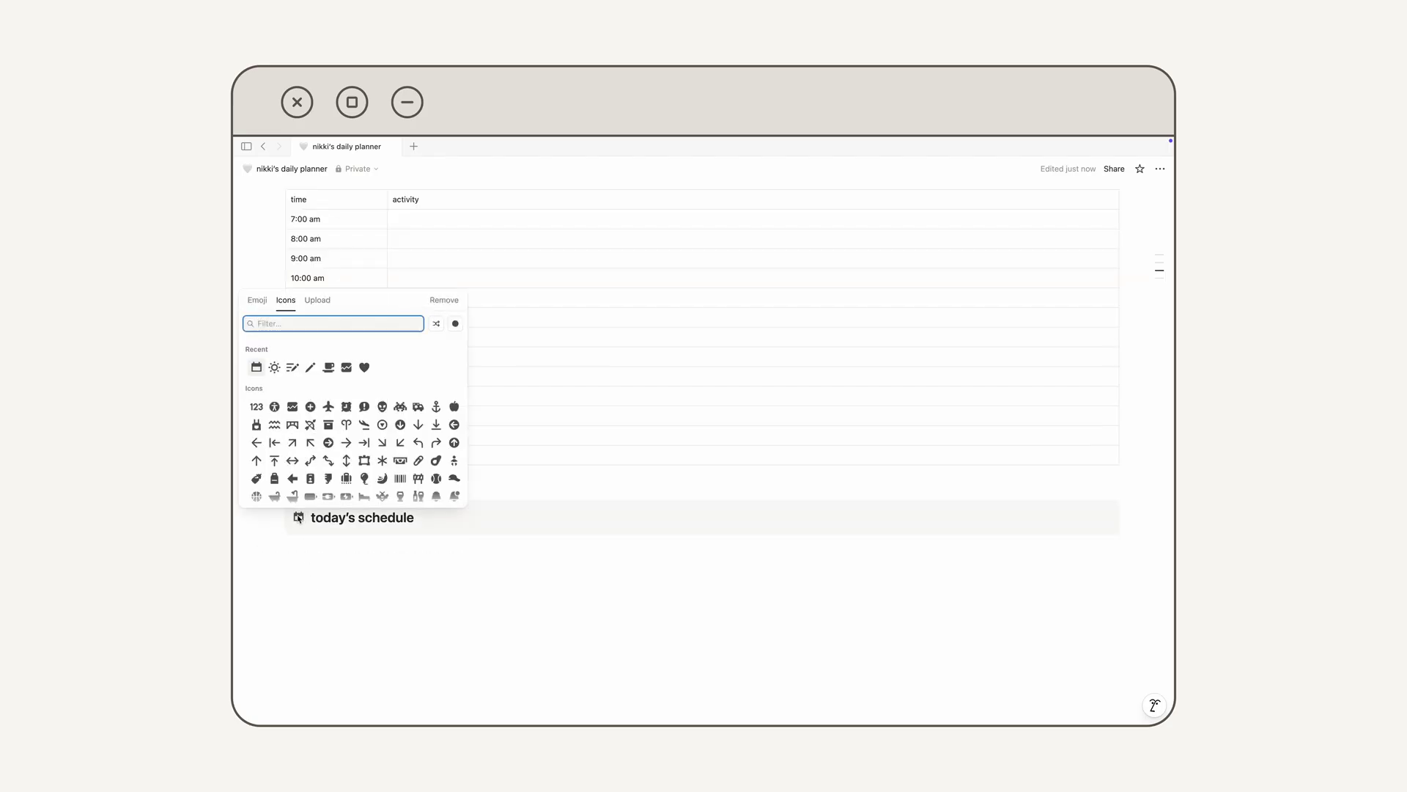
click(292, 368)
drag(311, 518, 415, 524)
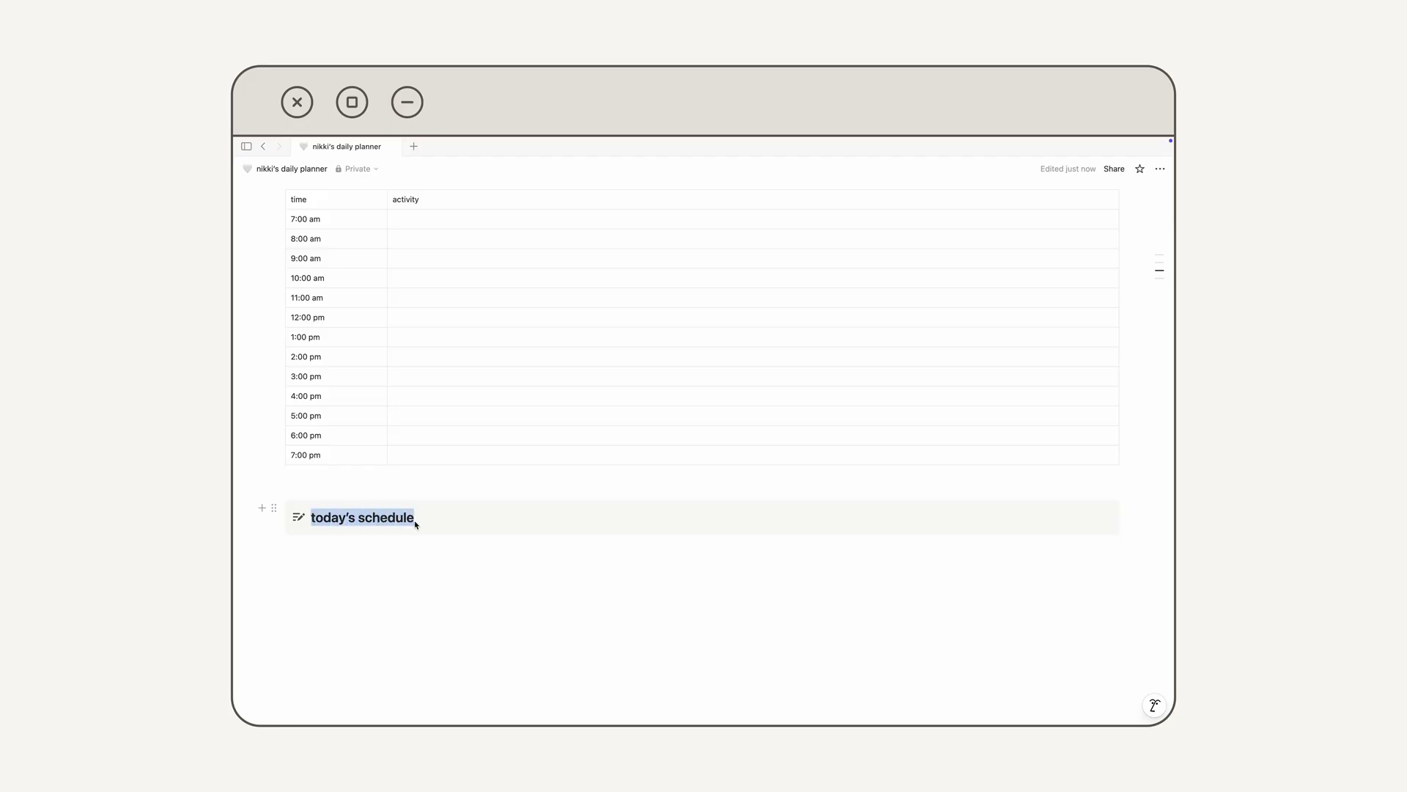
text(daily journal)
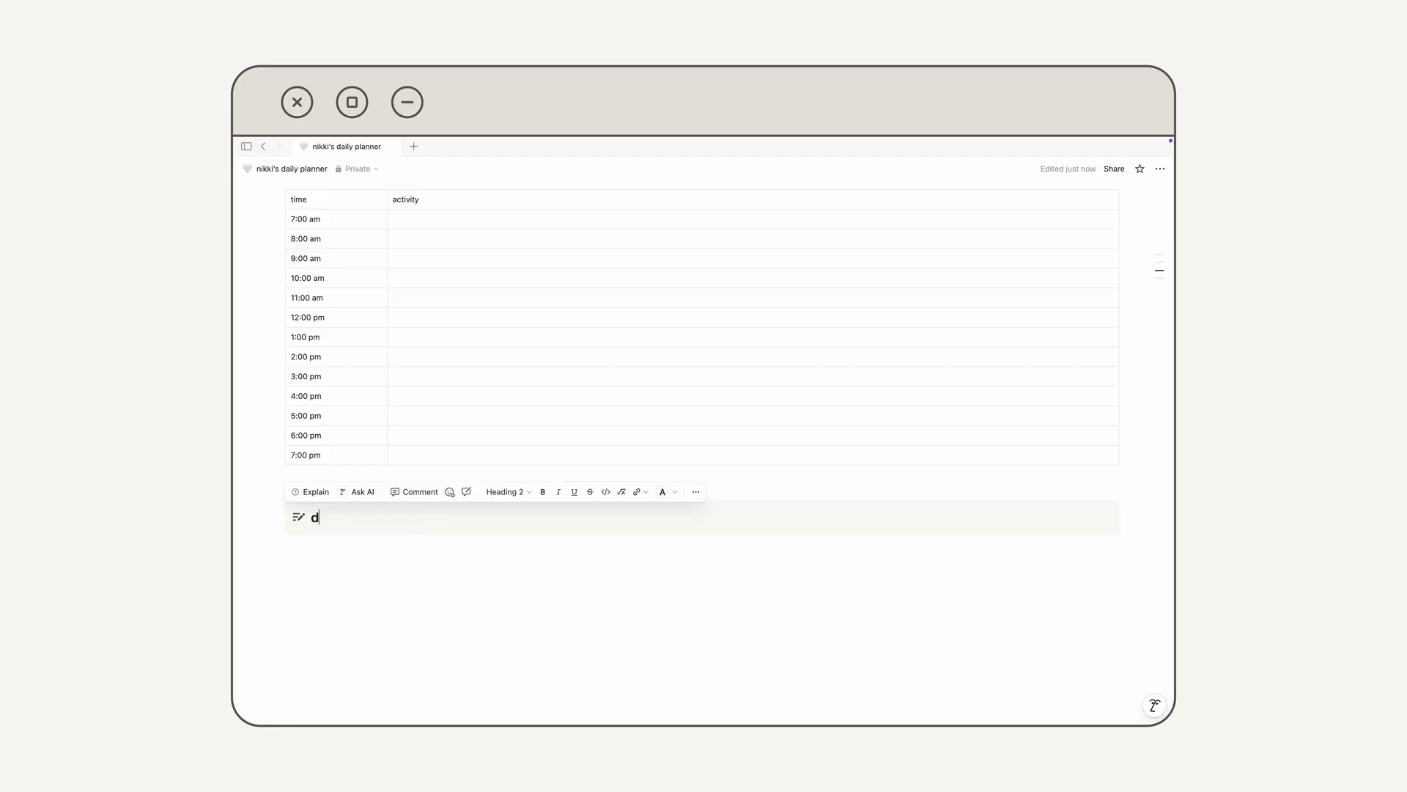
Insert a callout below the "daily journal" heading, remove its icon and place the cursor in it.
click(459, 620)
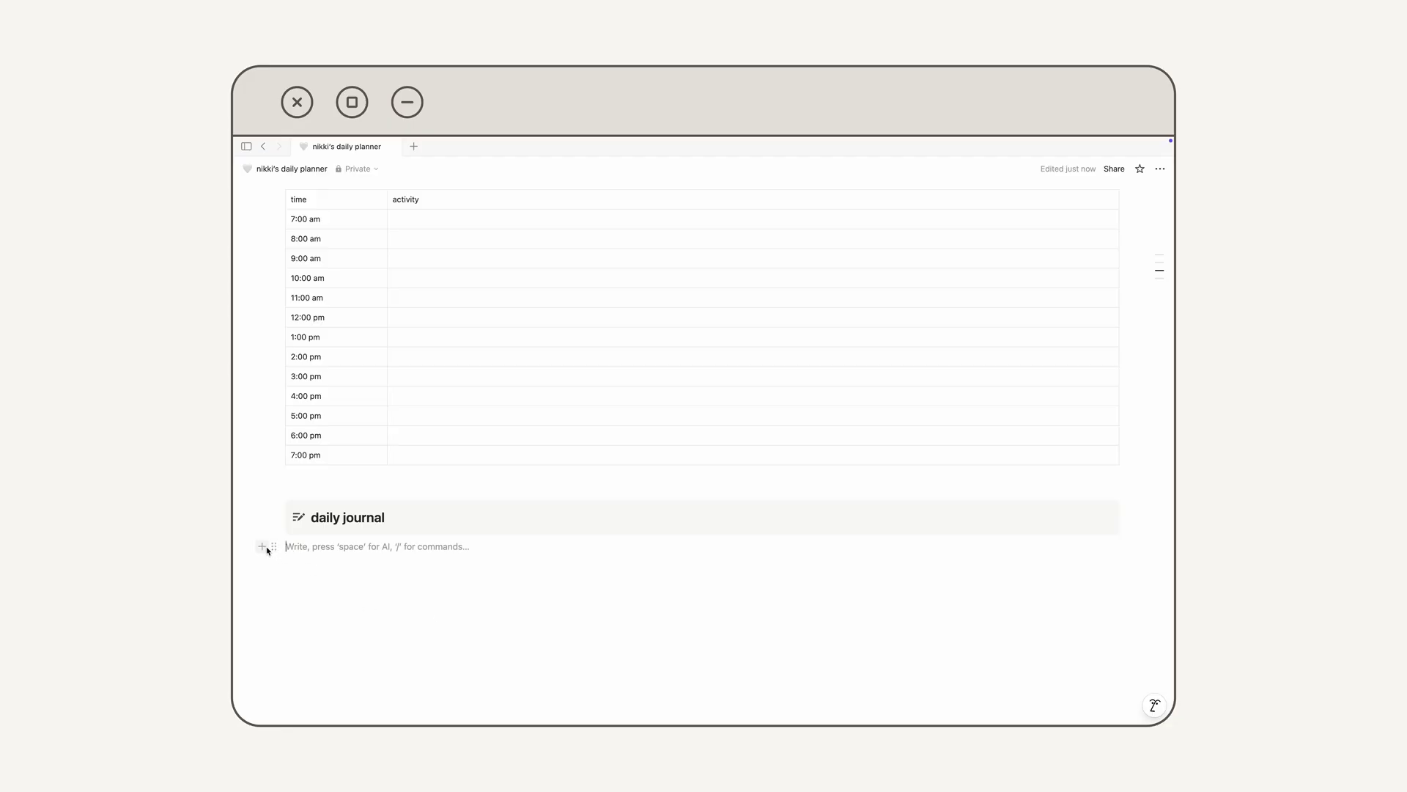
click(261, 546)
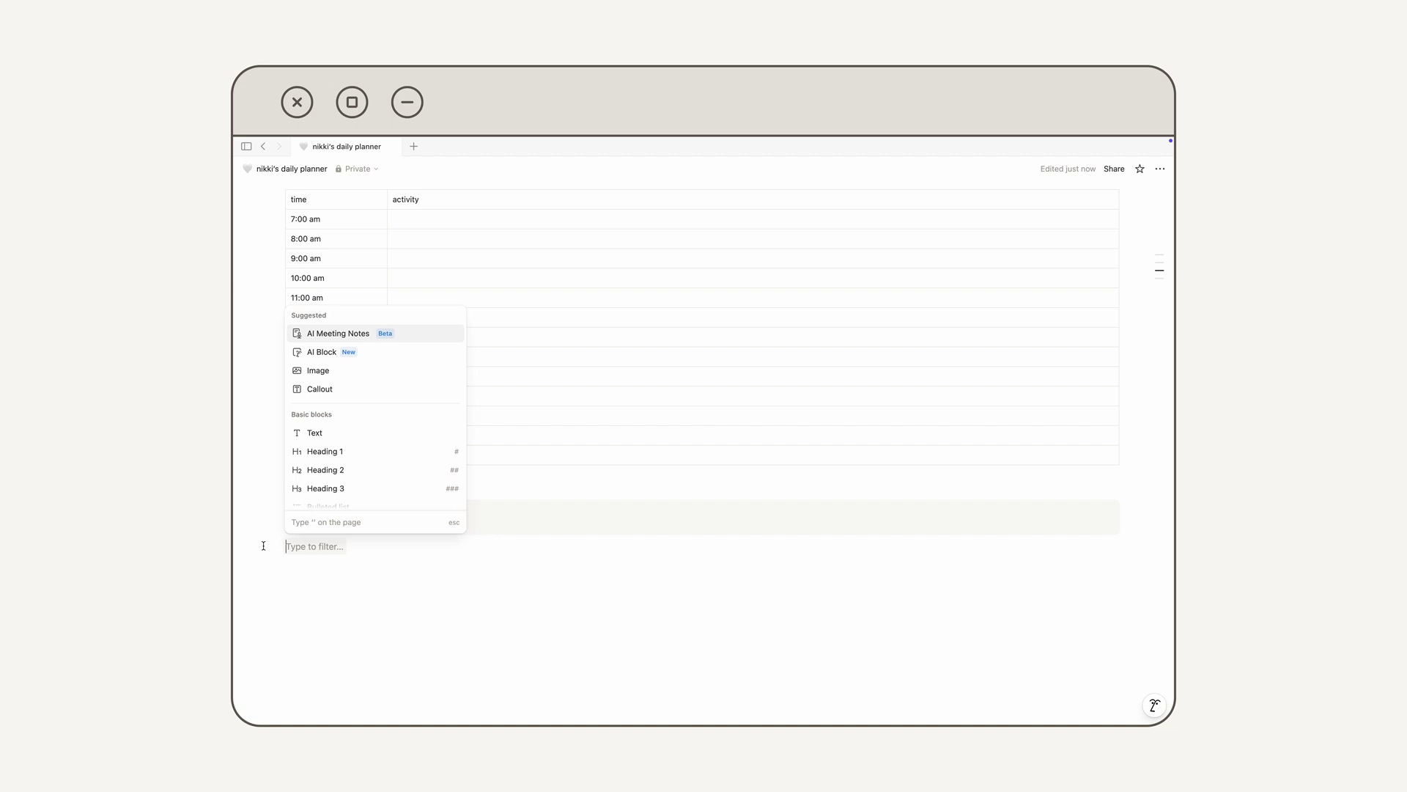
click(368, 391)
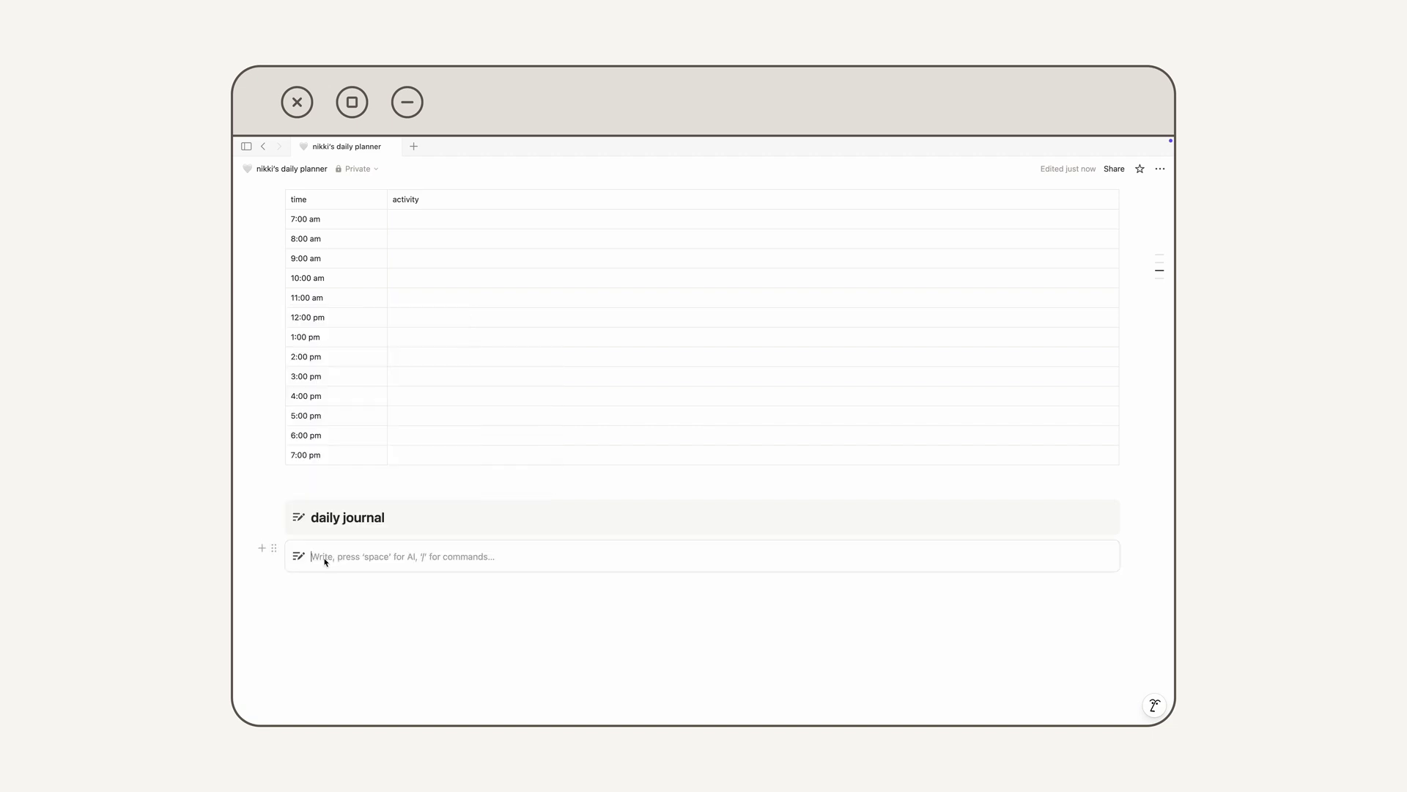
click(299, 556)
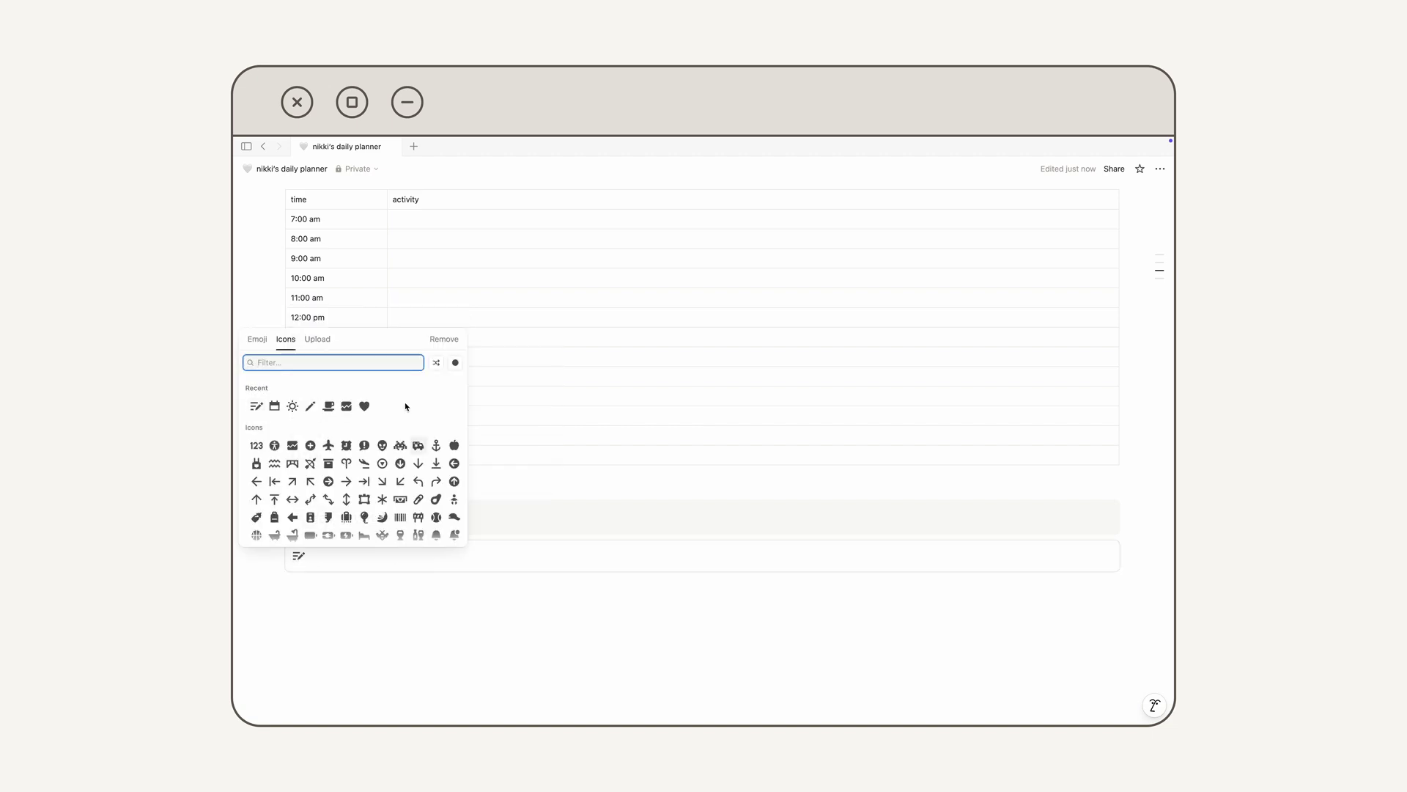
click(434, 339)
click(321, 556)
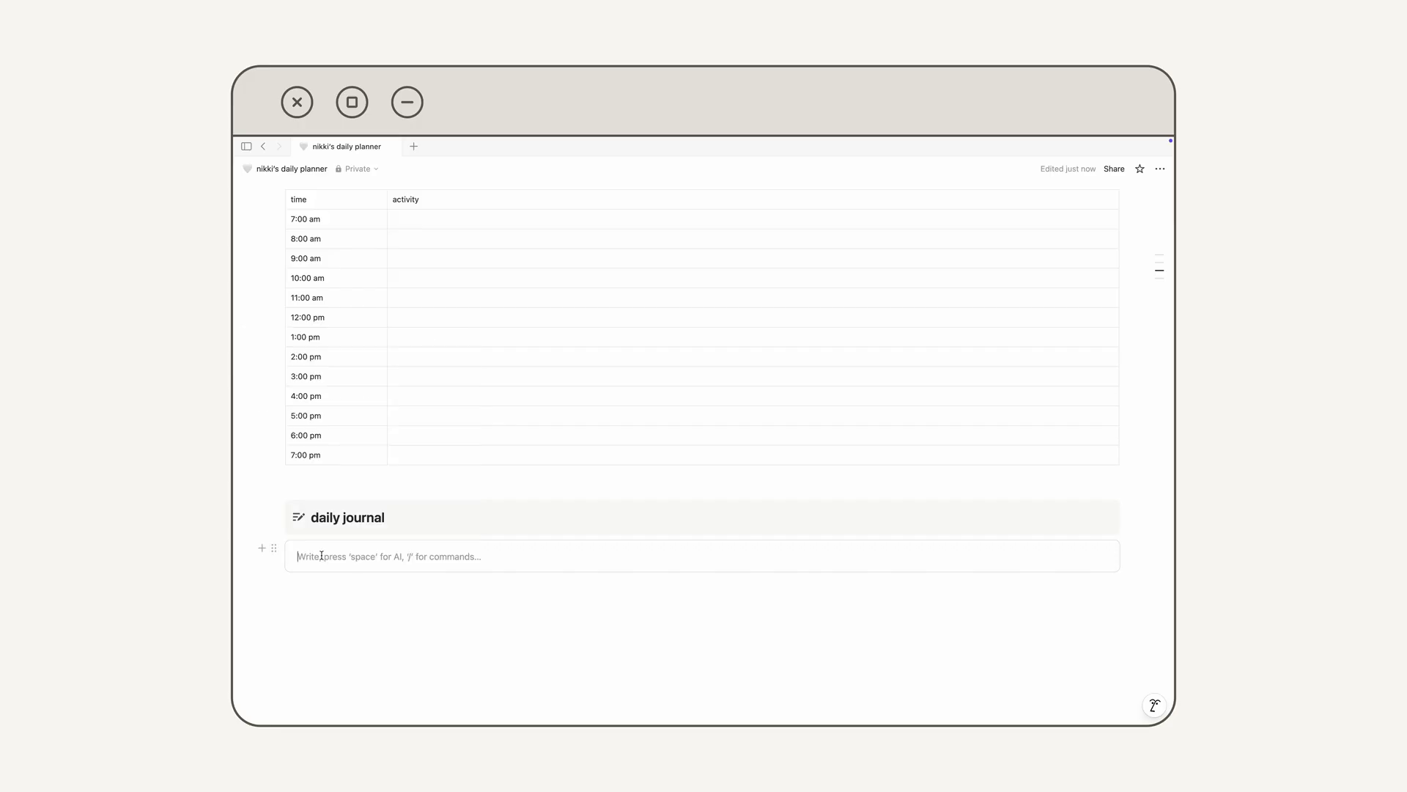
Enter the prompt "what does my ideal day look like?" in the callout, with a blank line and "..." below it.
text(what does my ideal day look like?)
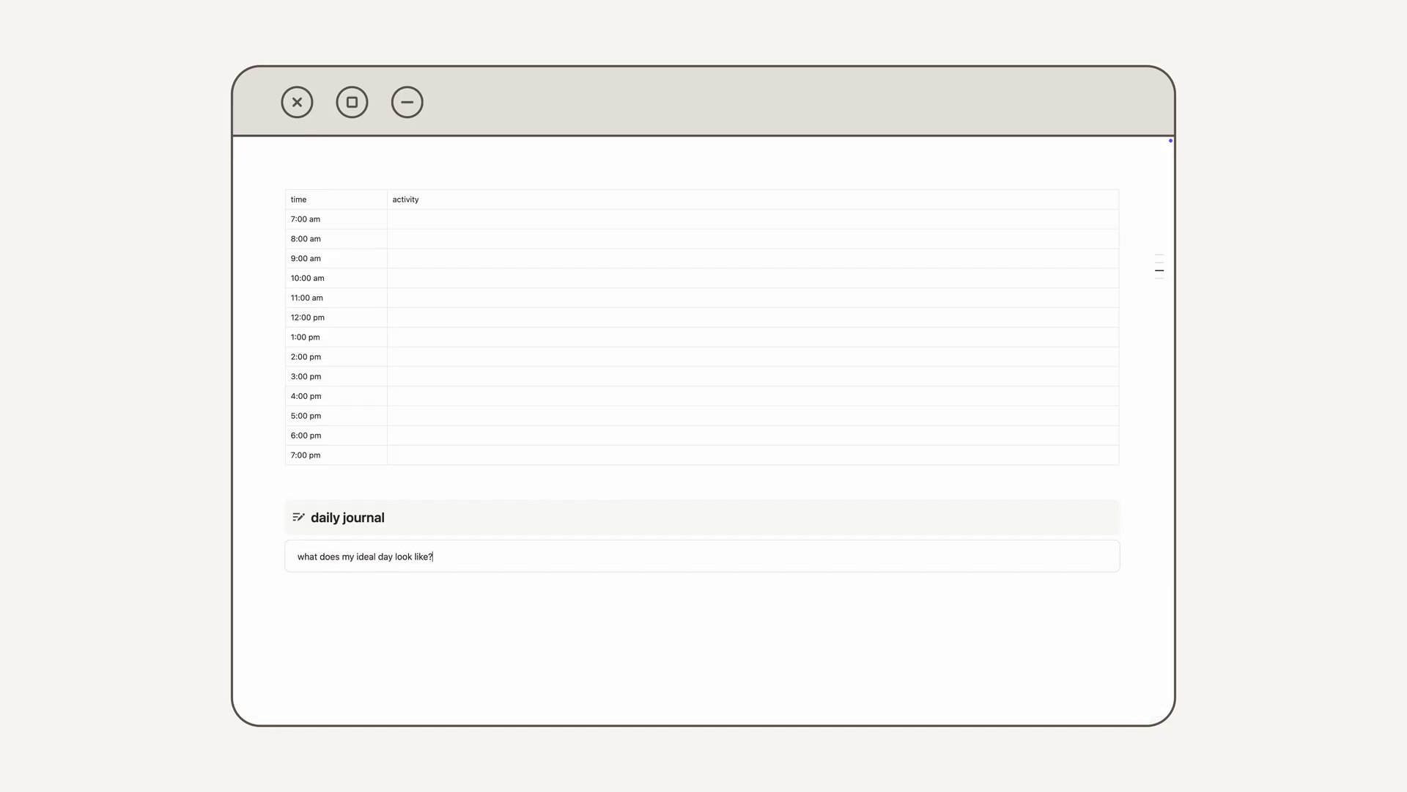
key(Return)
text(...)
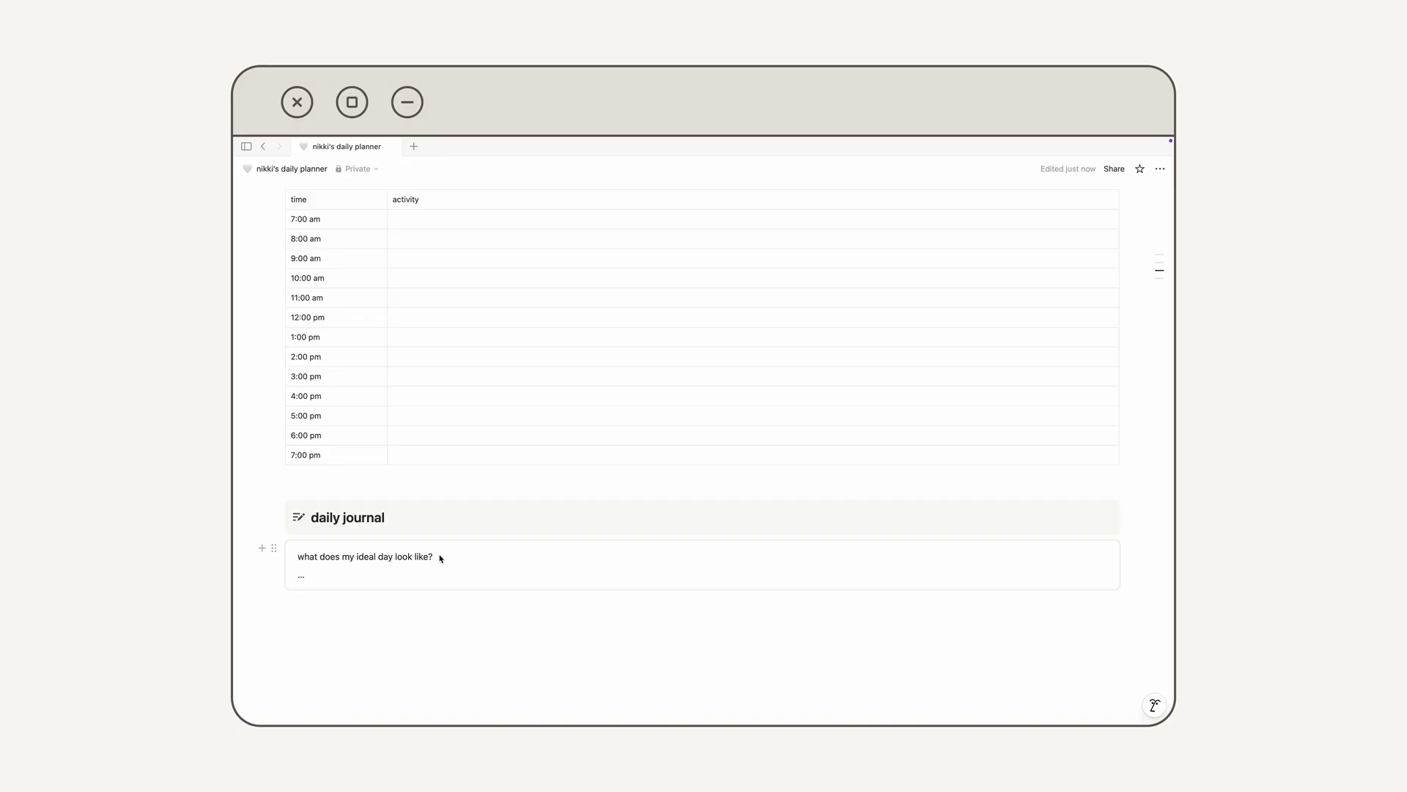
key(Return)
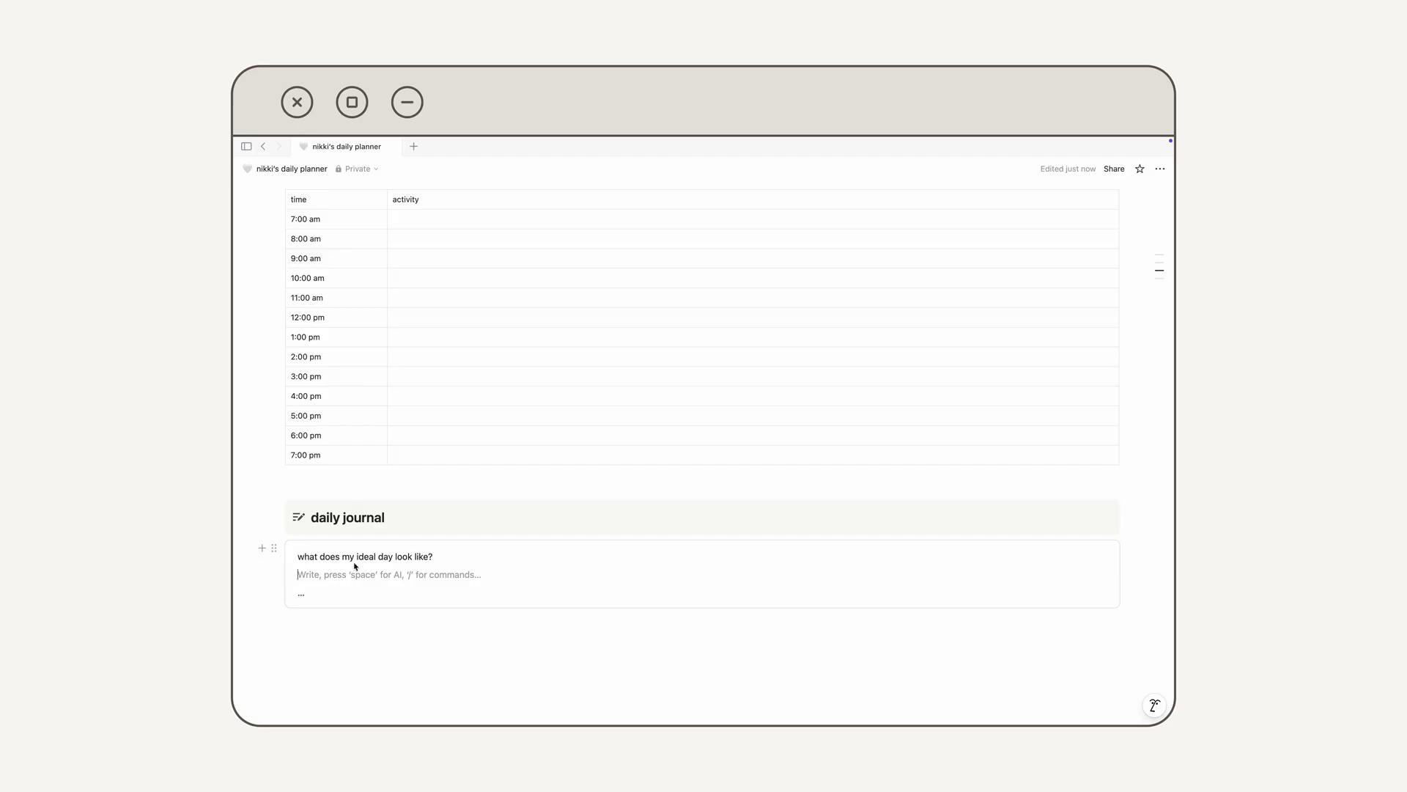
Duplicate the journal prompt callout three times and arrange the four callouts in a two-by-two grid.
click(309, 631)
scroll(291, 559, down, 2)
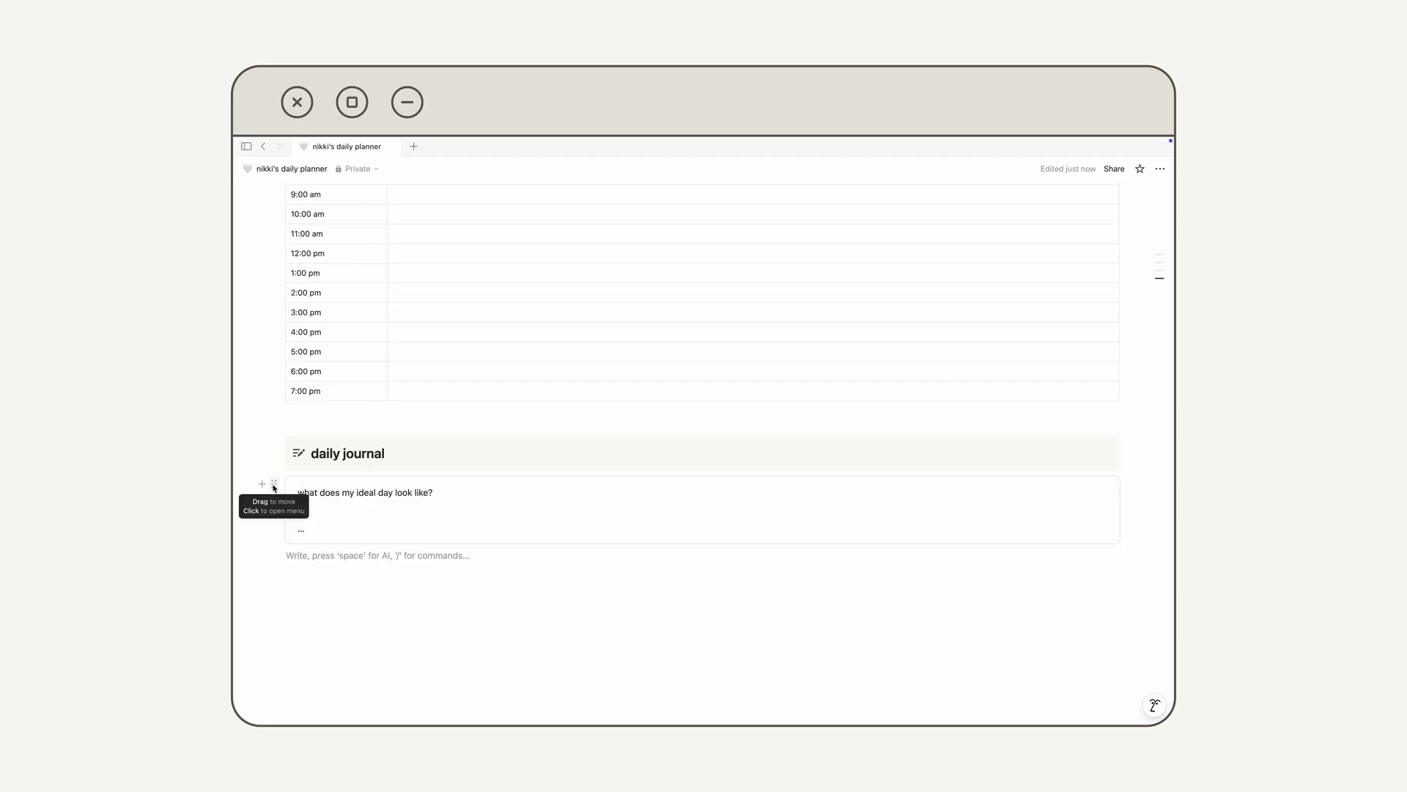
click(274, 484)
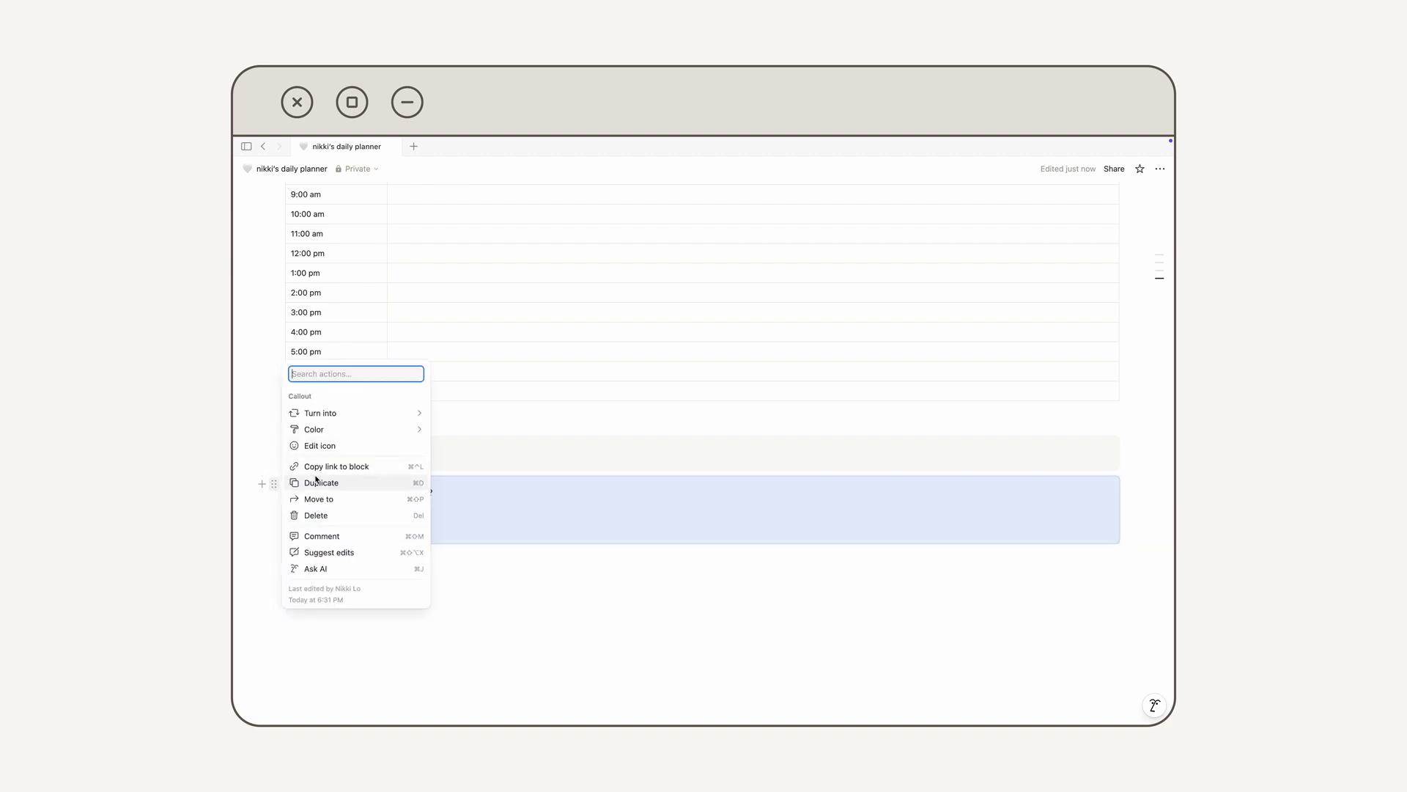
key(super+d)
key(super+d)
key(super+d)
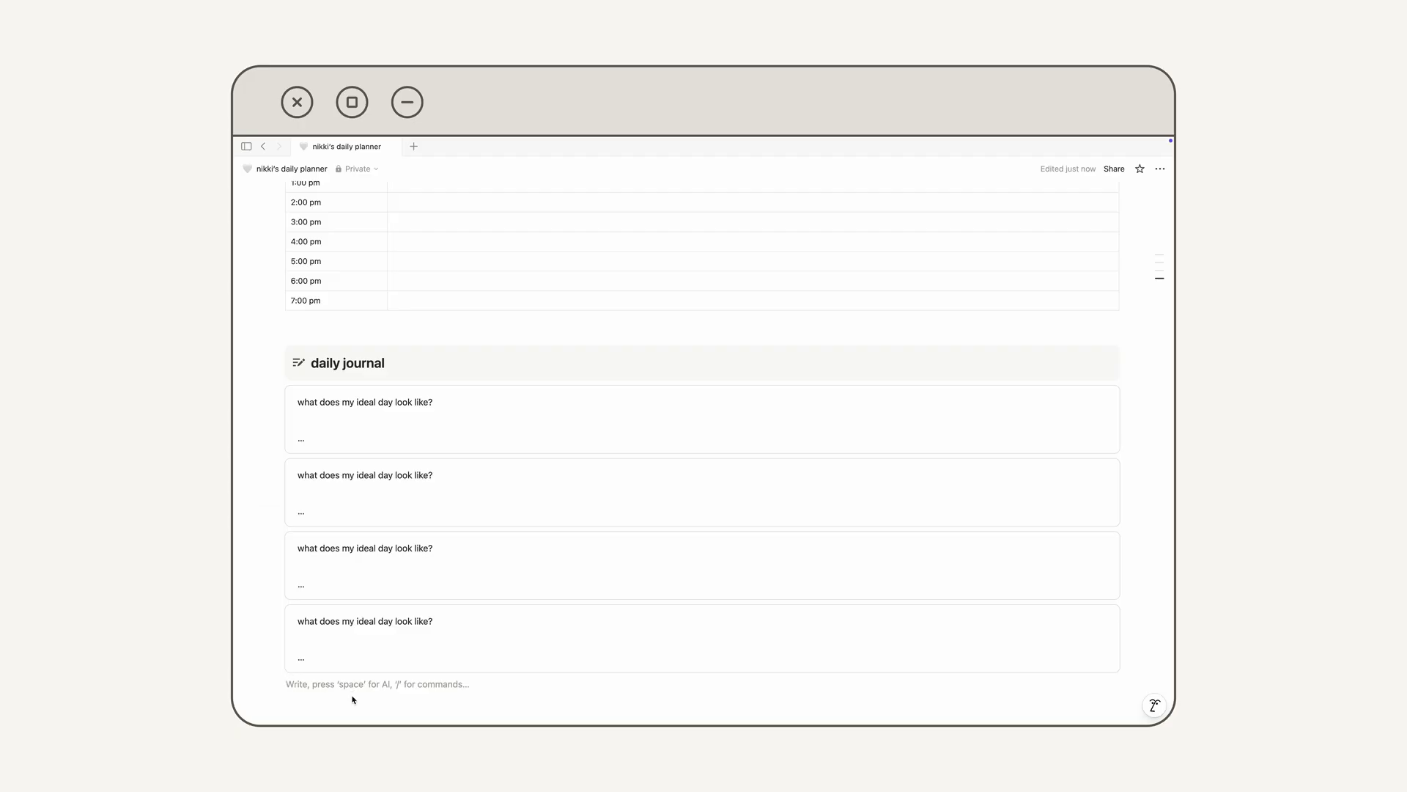
drag(274, 484, 1106, 421)
drag(274, 568, 1041, 513)
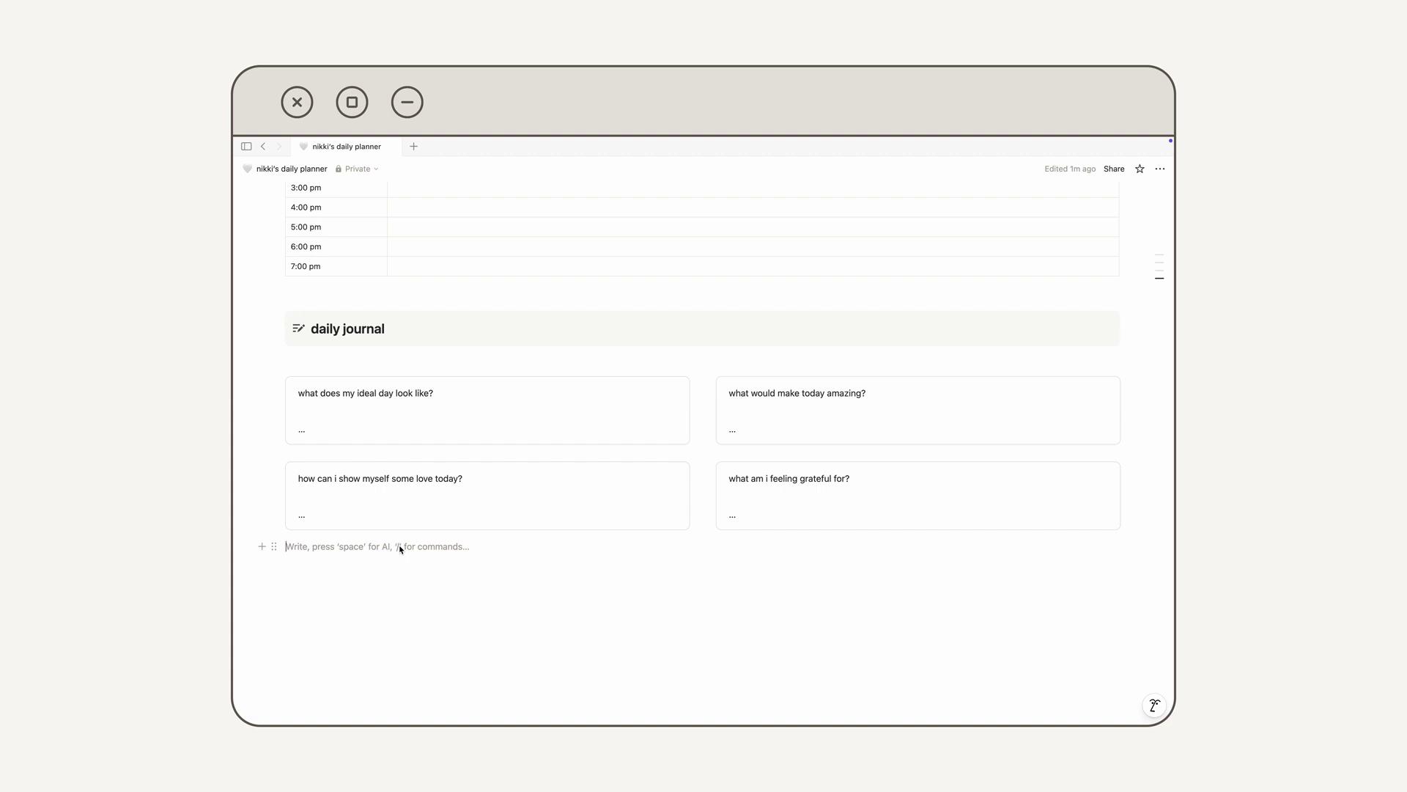
Insert a calendar view database below the journal prompts and open the options beside its title.
click(262, 546)
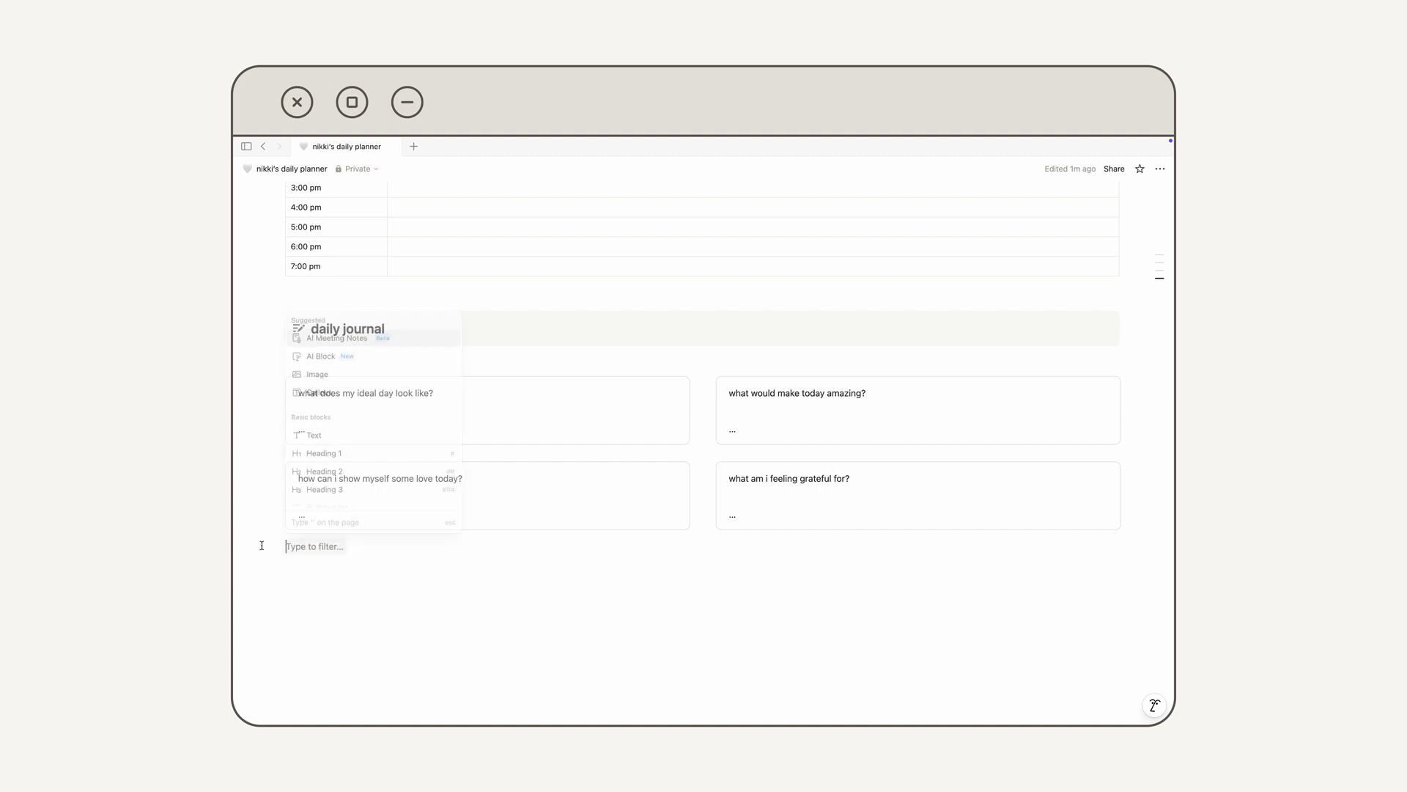
scroll(364, 377, down, 10)
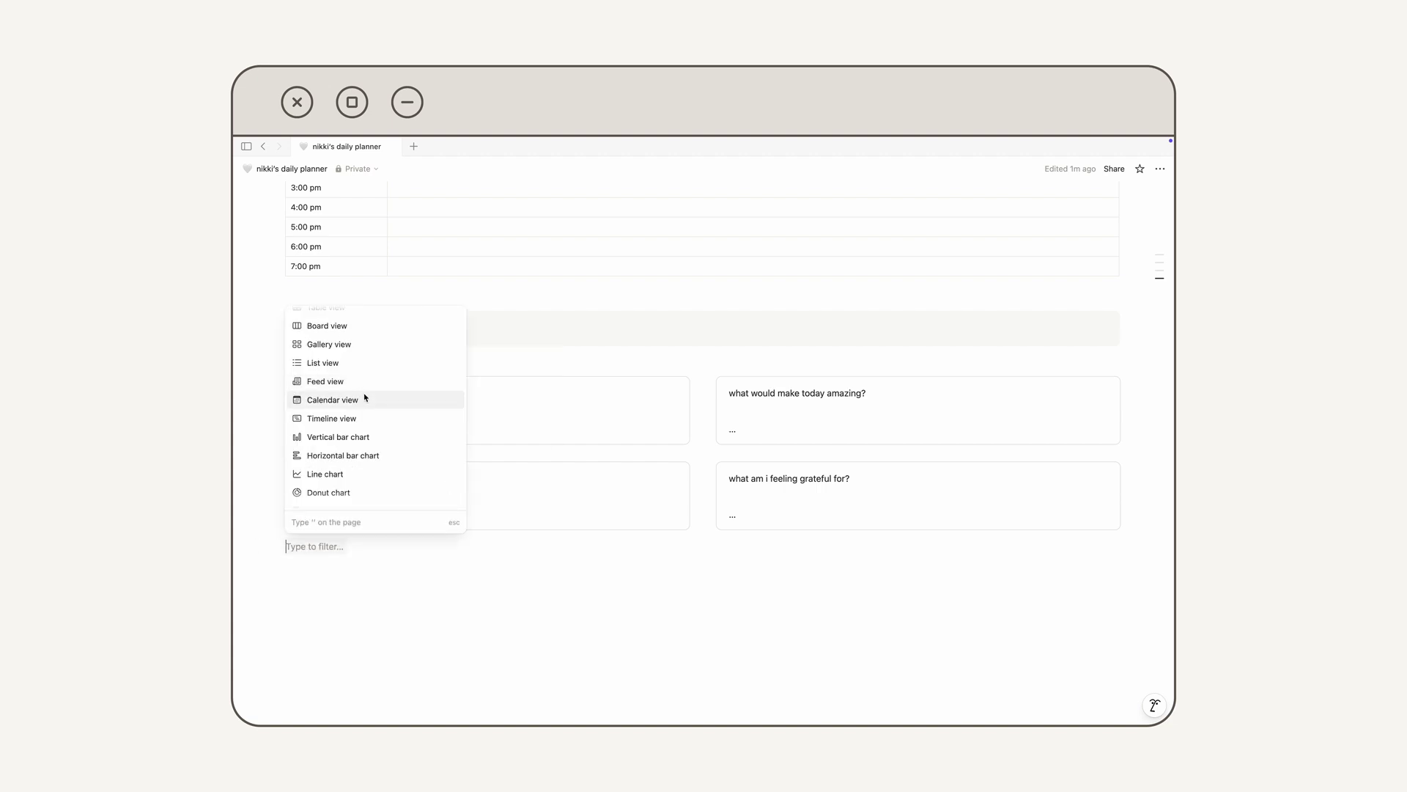
click(366, 402)
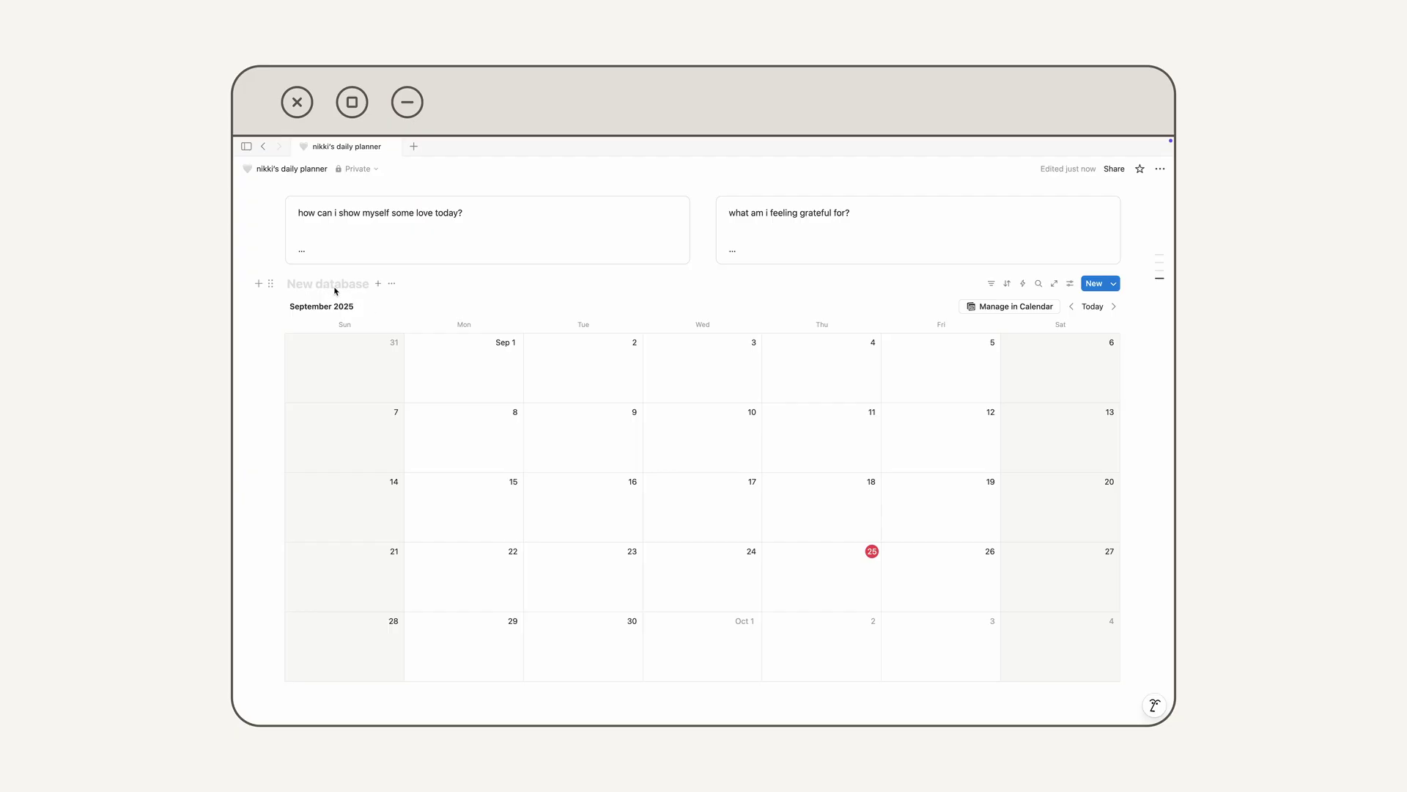
click(391, 284)
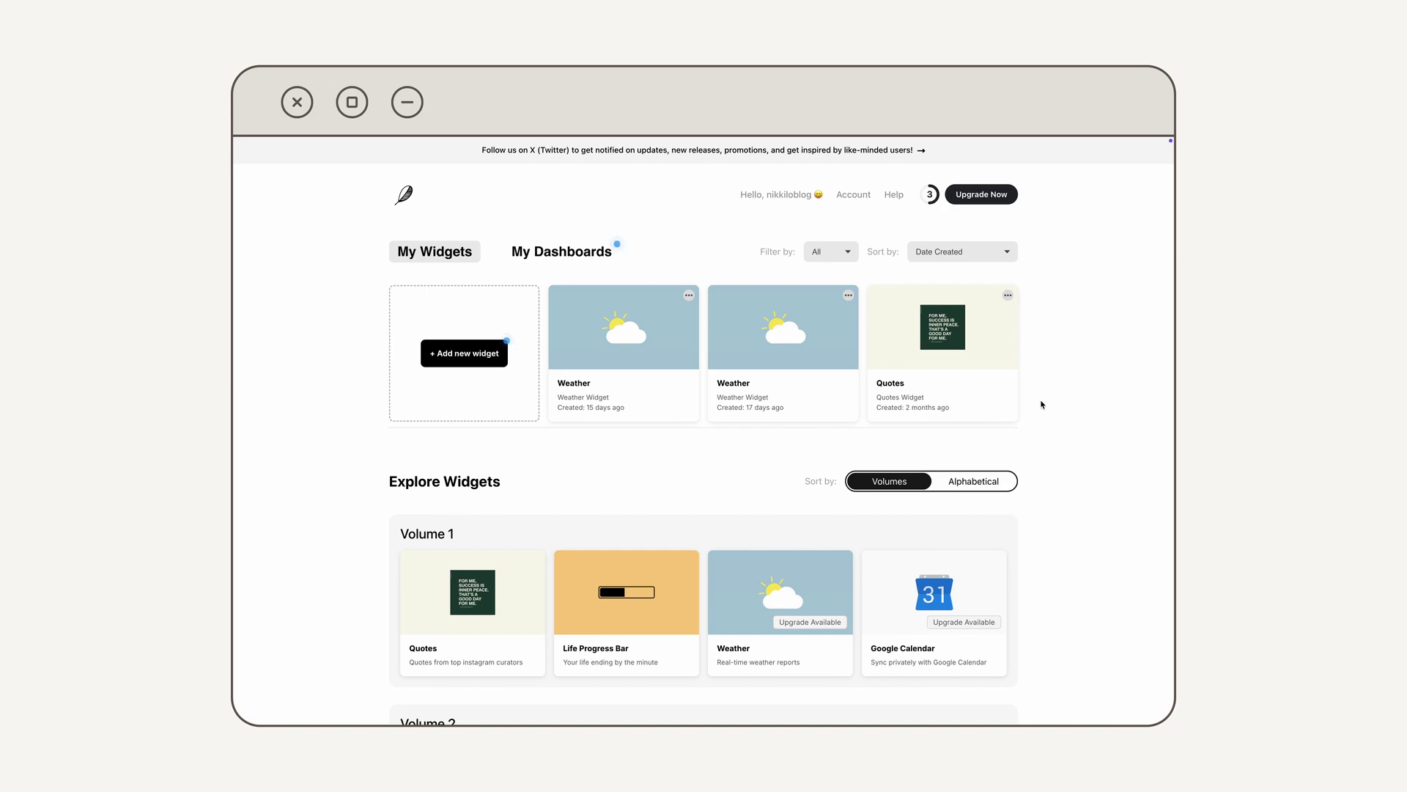
In Indify, create a new Weather widget titled "weather".
scroll(1043, 402, down, 2)
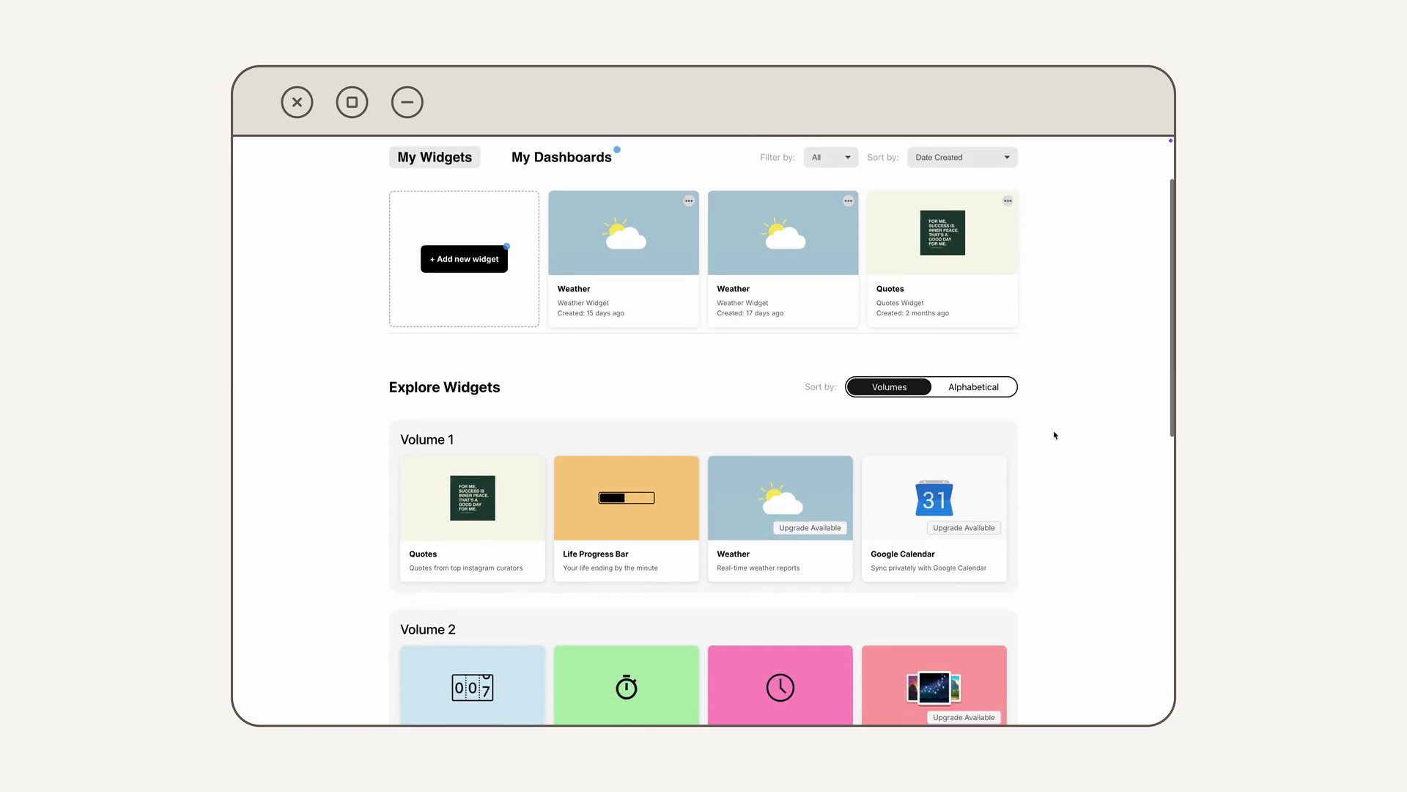
scroll(953, 449, down, 1)
mouse_move(820, 479)
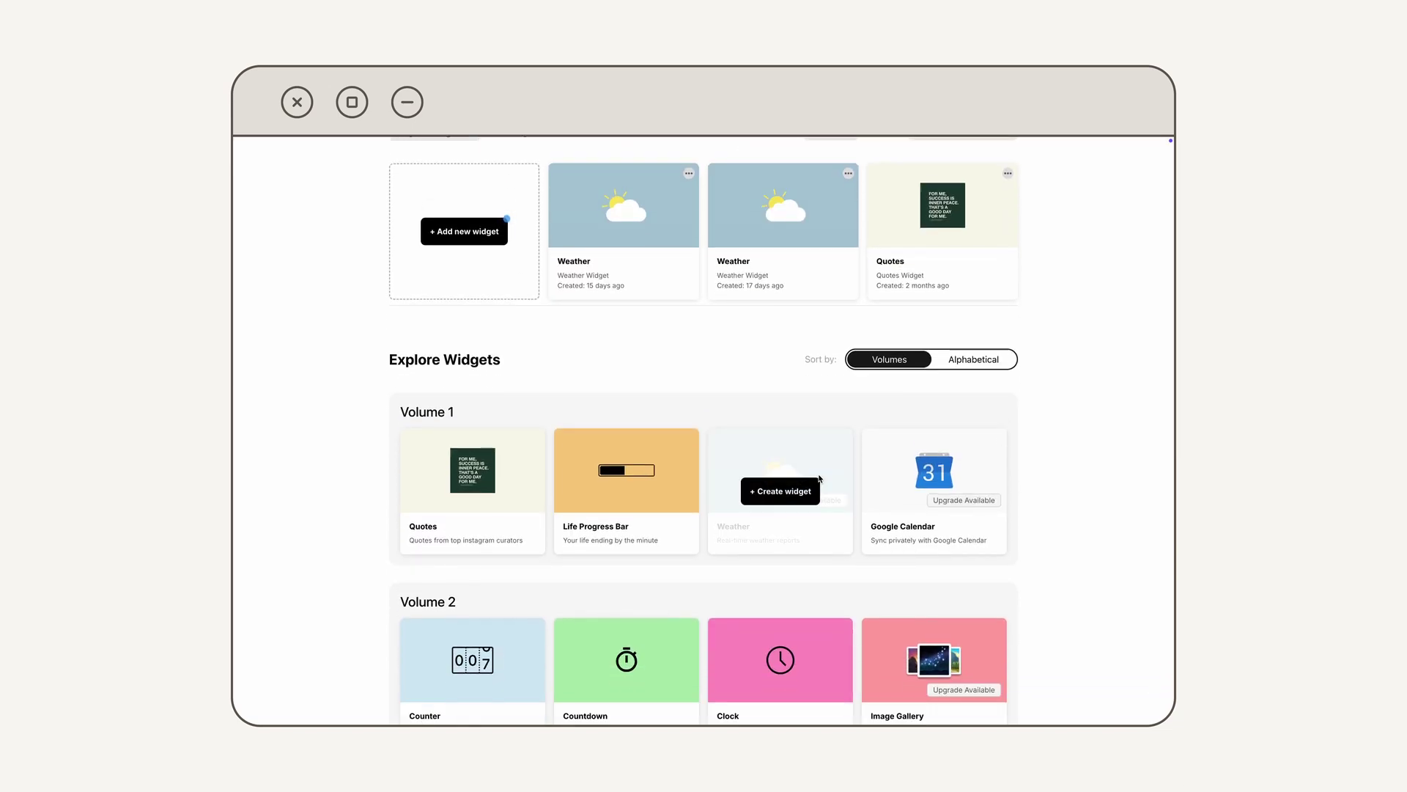
click(801, 489)
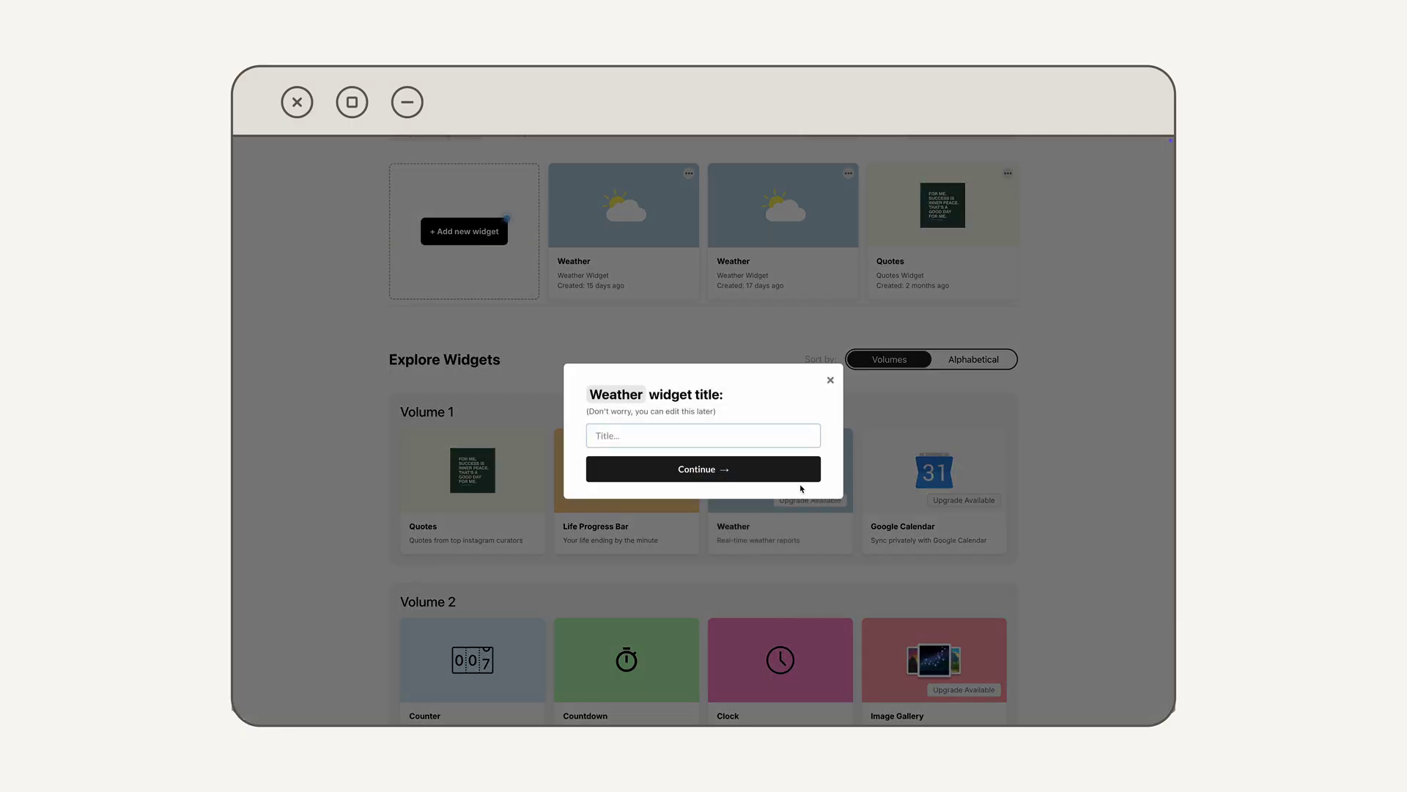
click(792, 475)
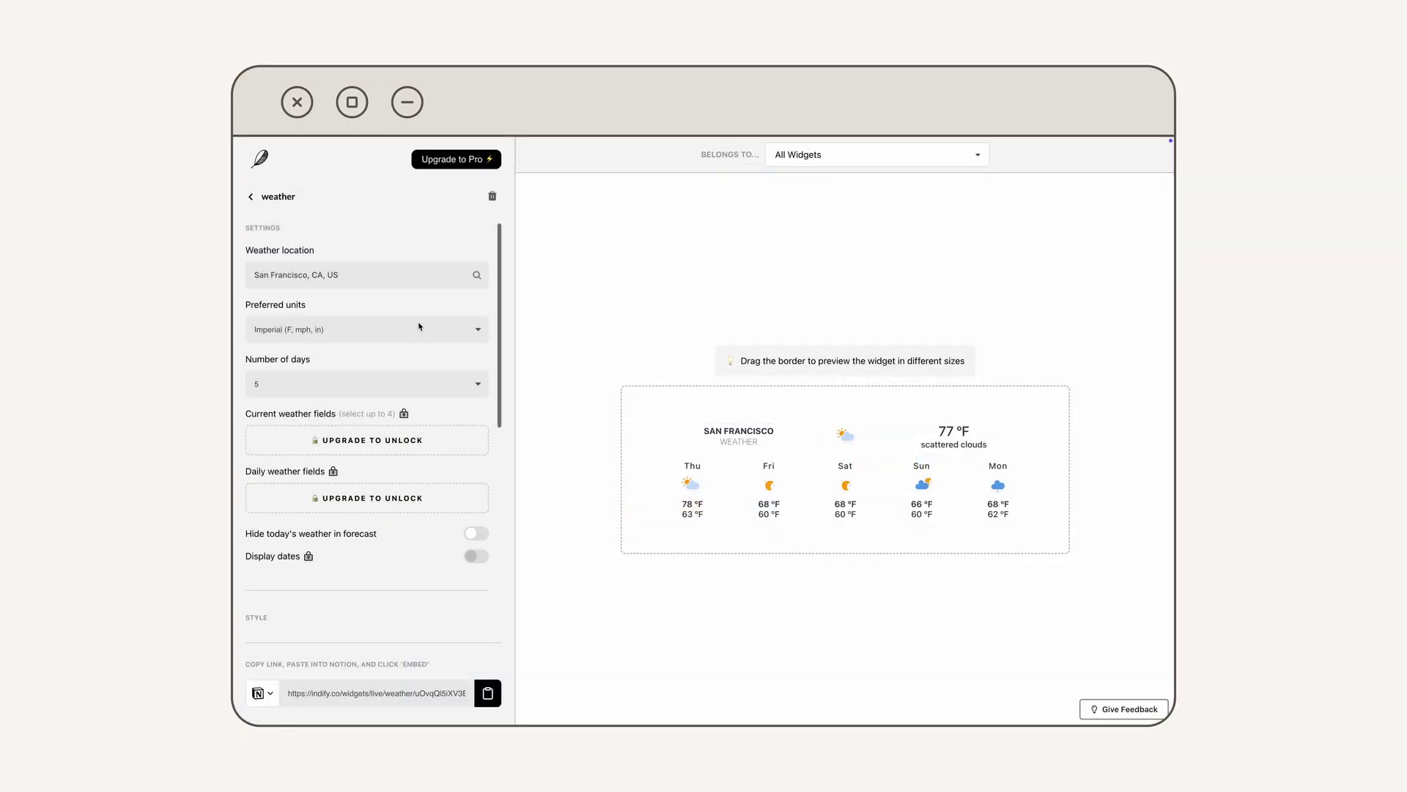
Set the weather widget's number of days to 0 (current weather only) and review its style settings.
scroll(420, 327, down, 3)
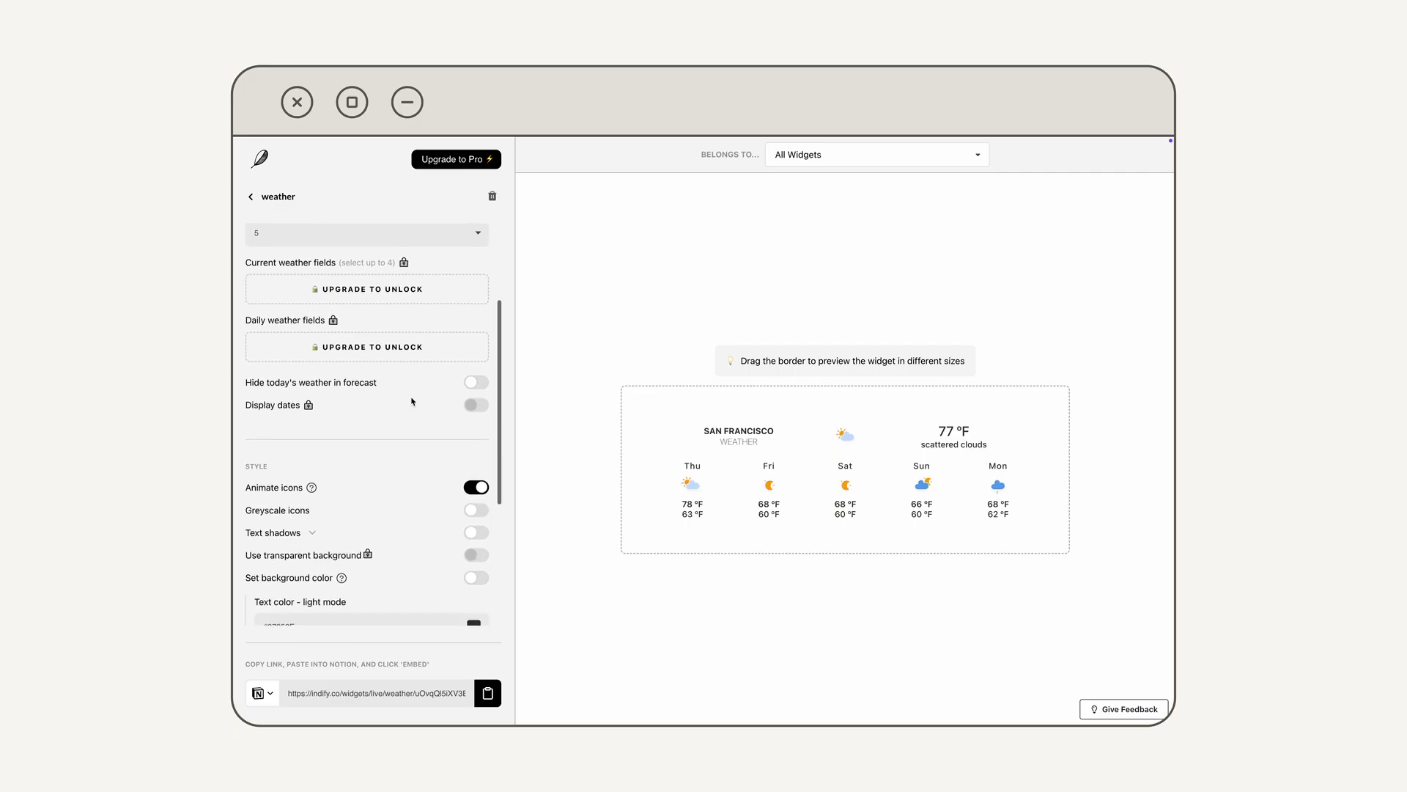
scroll(422, 485, down, 1)
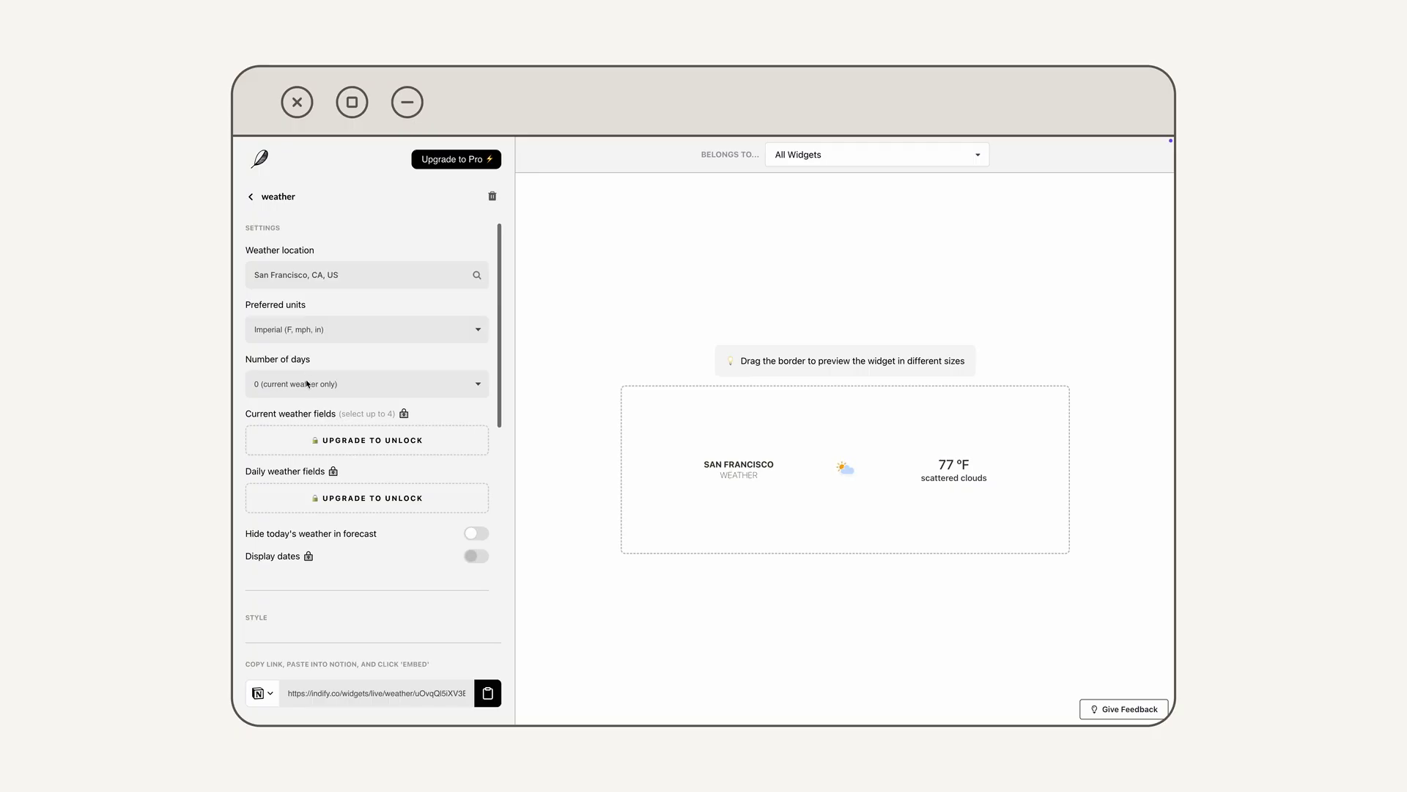
scroll(306, 382, down, 5)
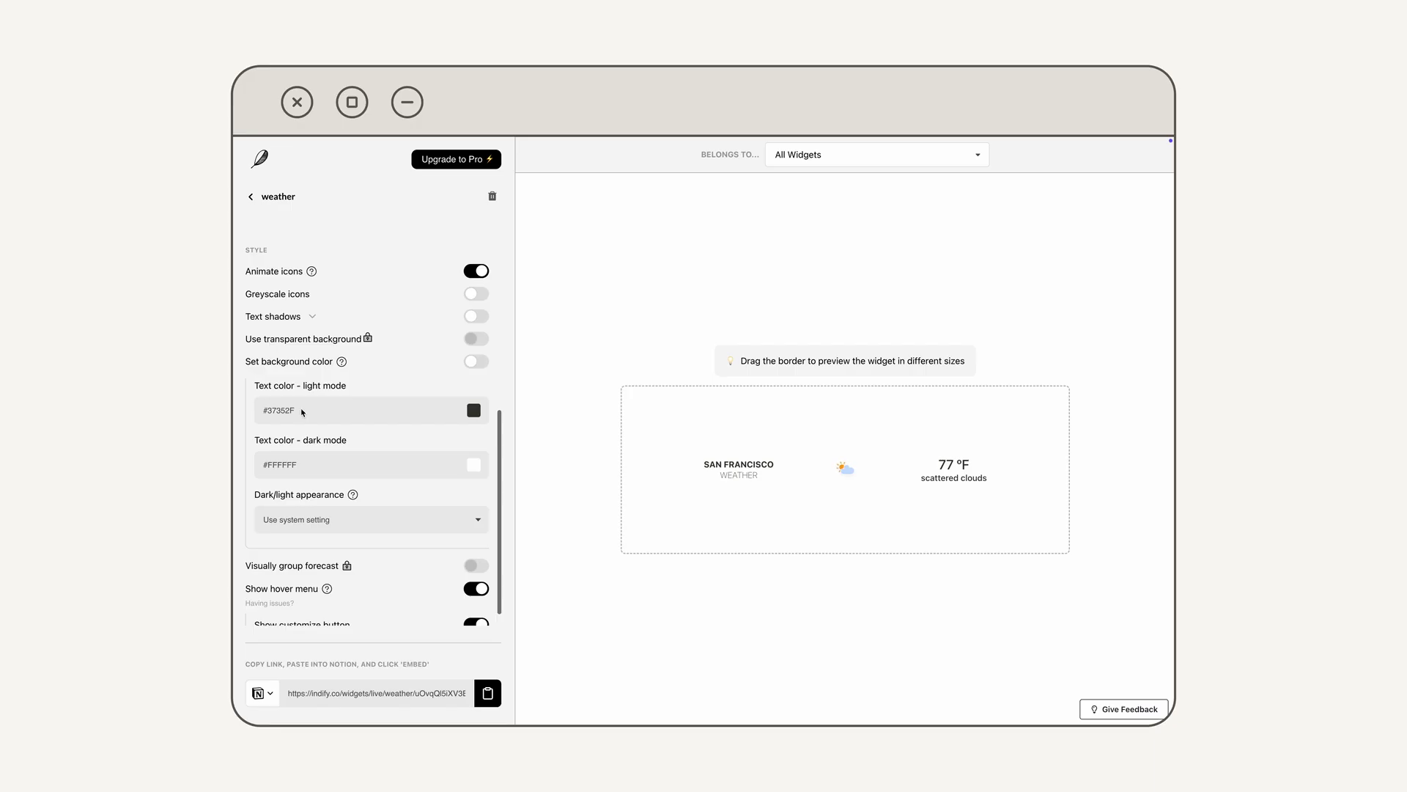
scroll(303, 411, down, 1)
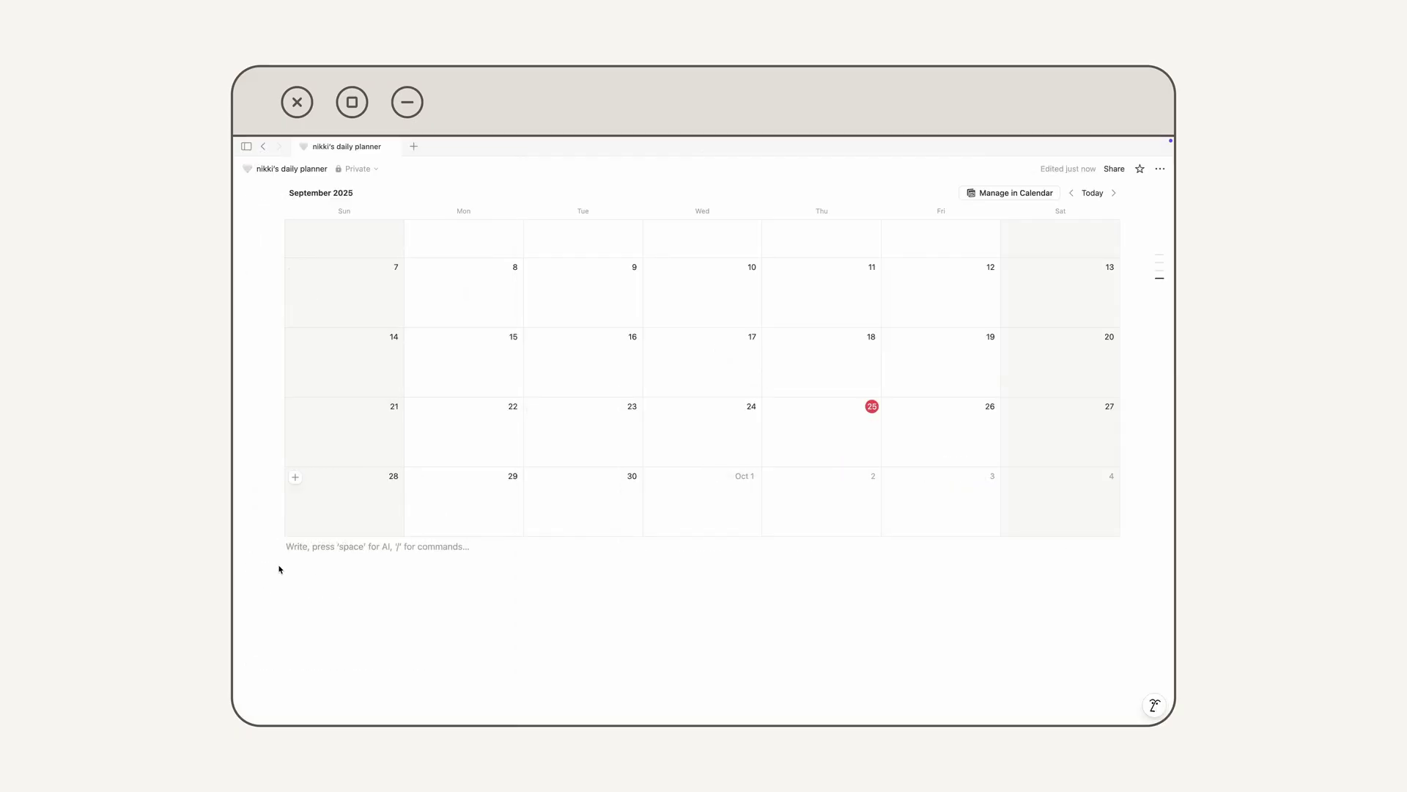
Back in Notion, embed the Indify weather widget link below the calendar.
text(https://indify.co/widgets/live/weather/uOvqQl5iXV3ERpVQdJ1W)
click(554, 620)
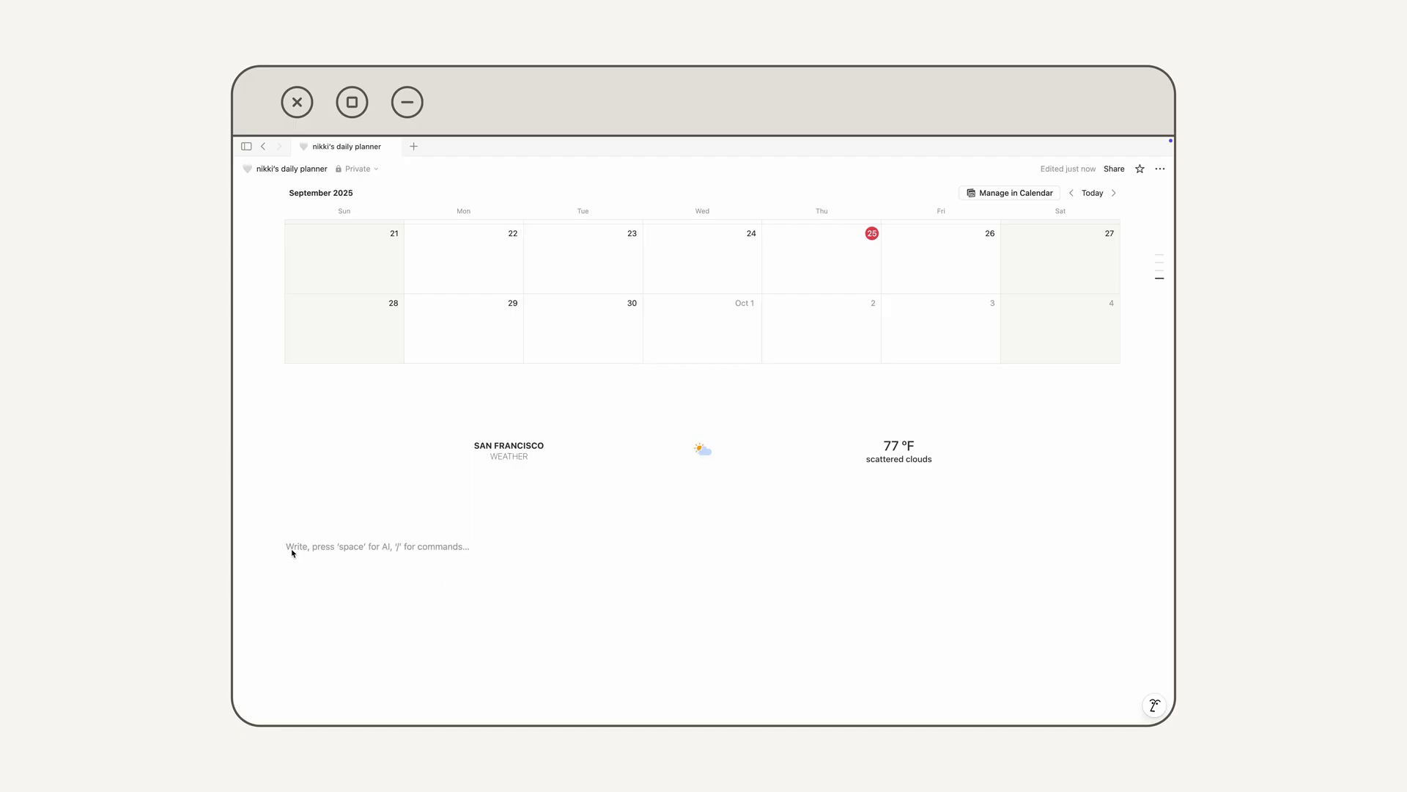
Insert an image block below the weather widget and upload today's screenshot from the recent files.
click(261, 546)
click(394, 370)
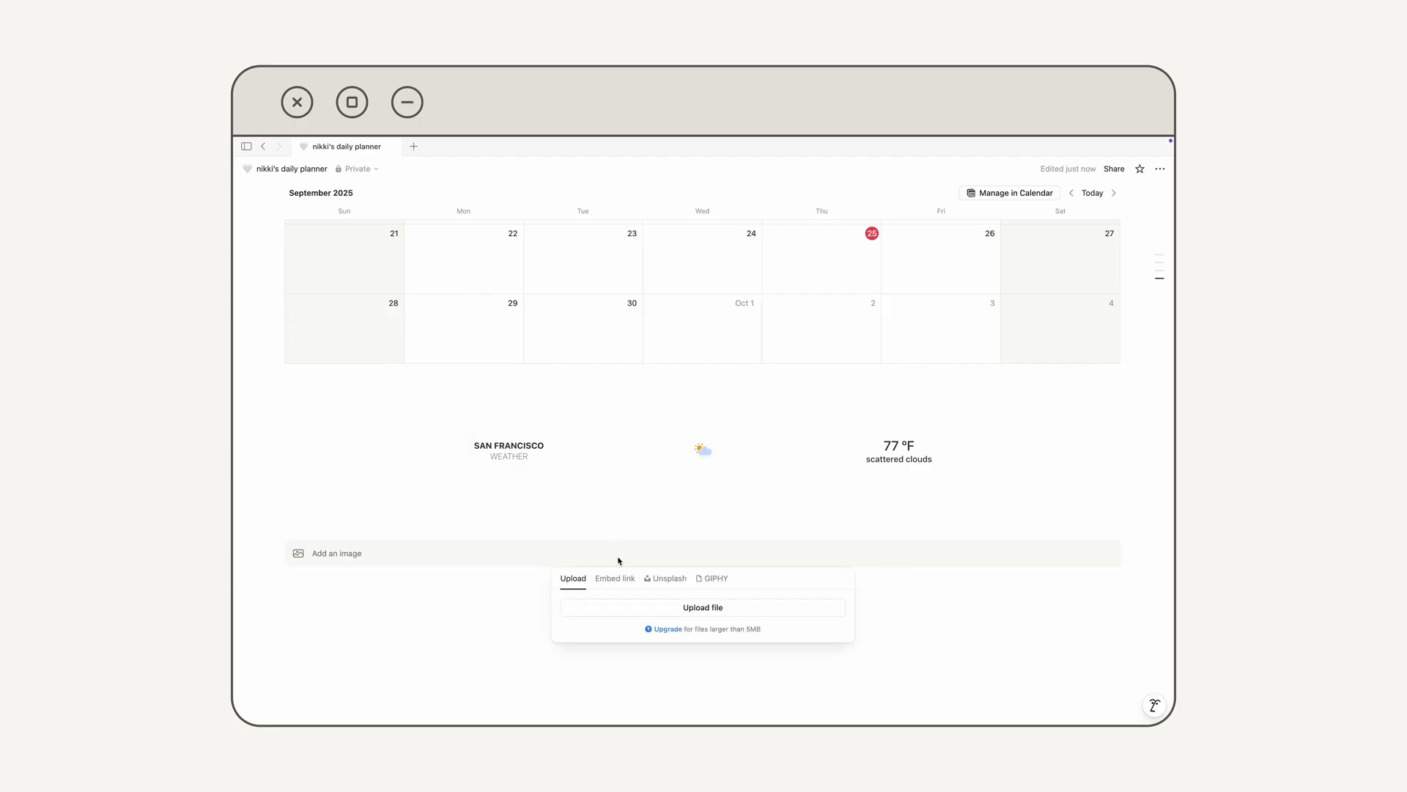
click(626, 606)
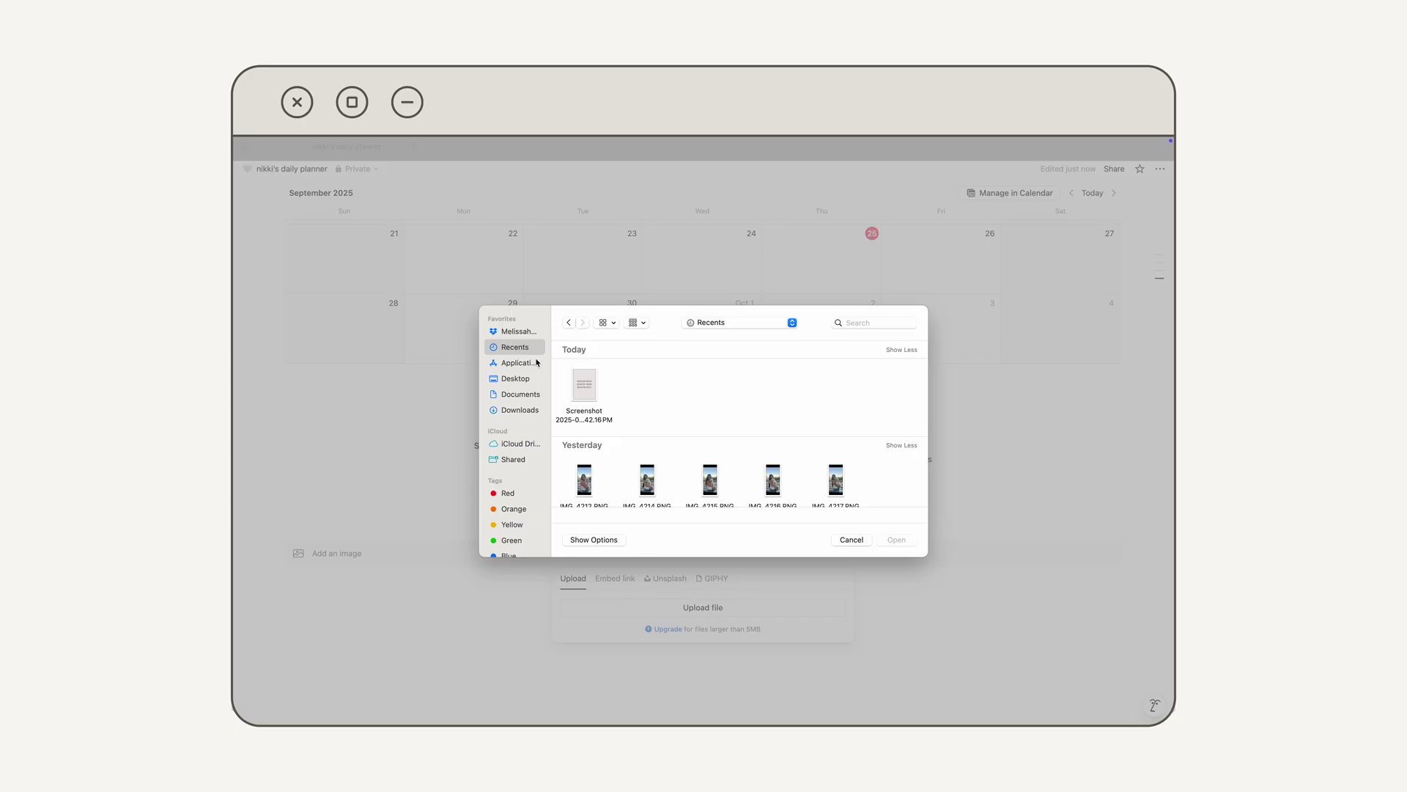
double_click(584, 384)
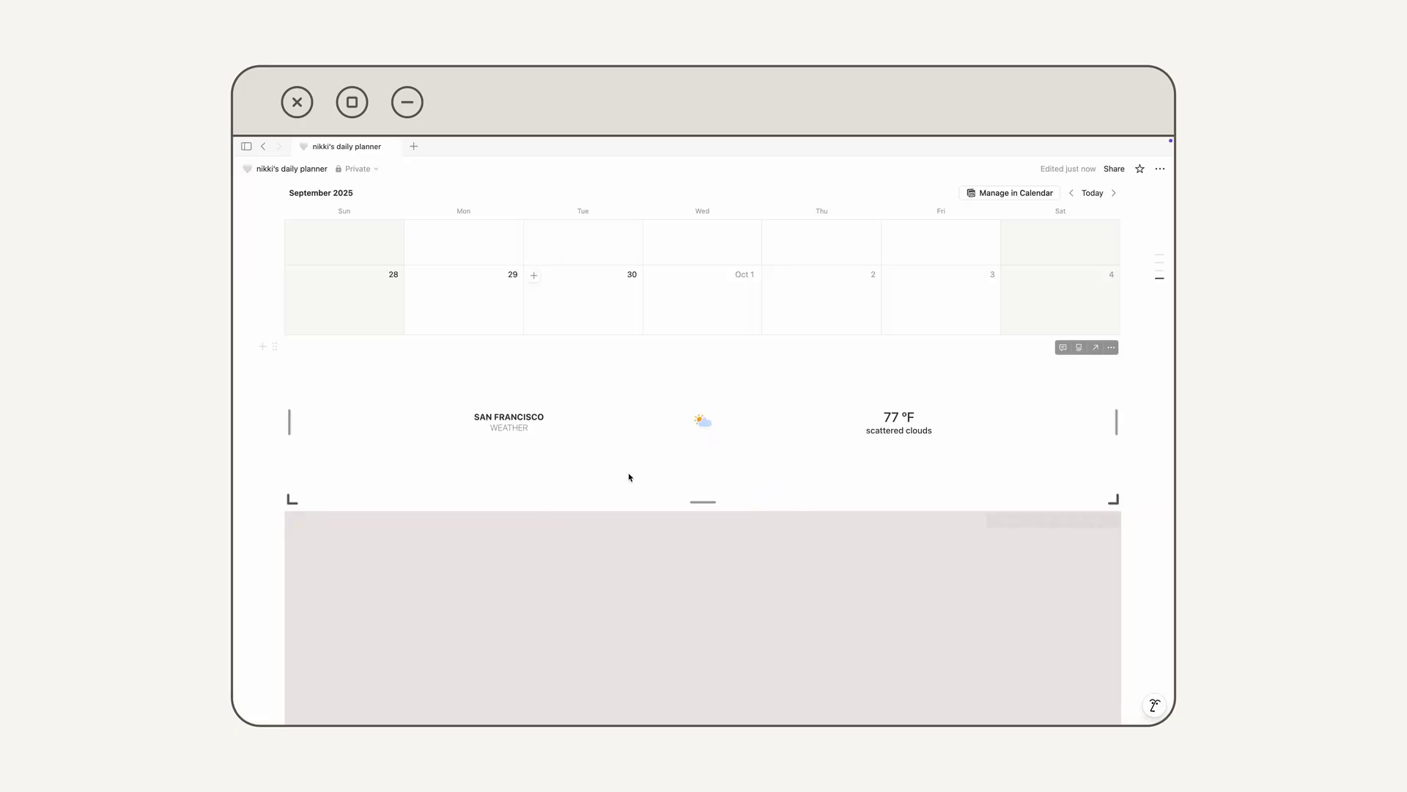
Arrange the quote image above the weather widget in a narrow column left of the calendar, and widen the calendar's column.
scroll(562, 581, up, 3)
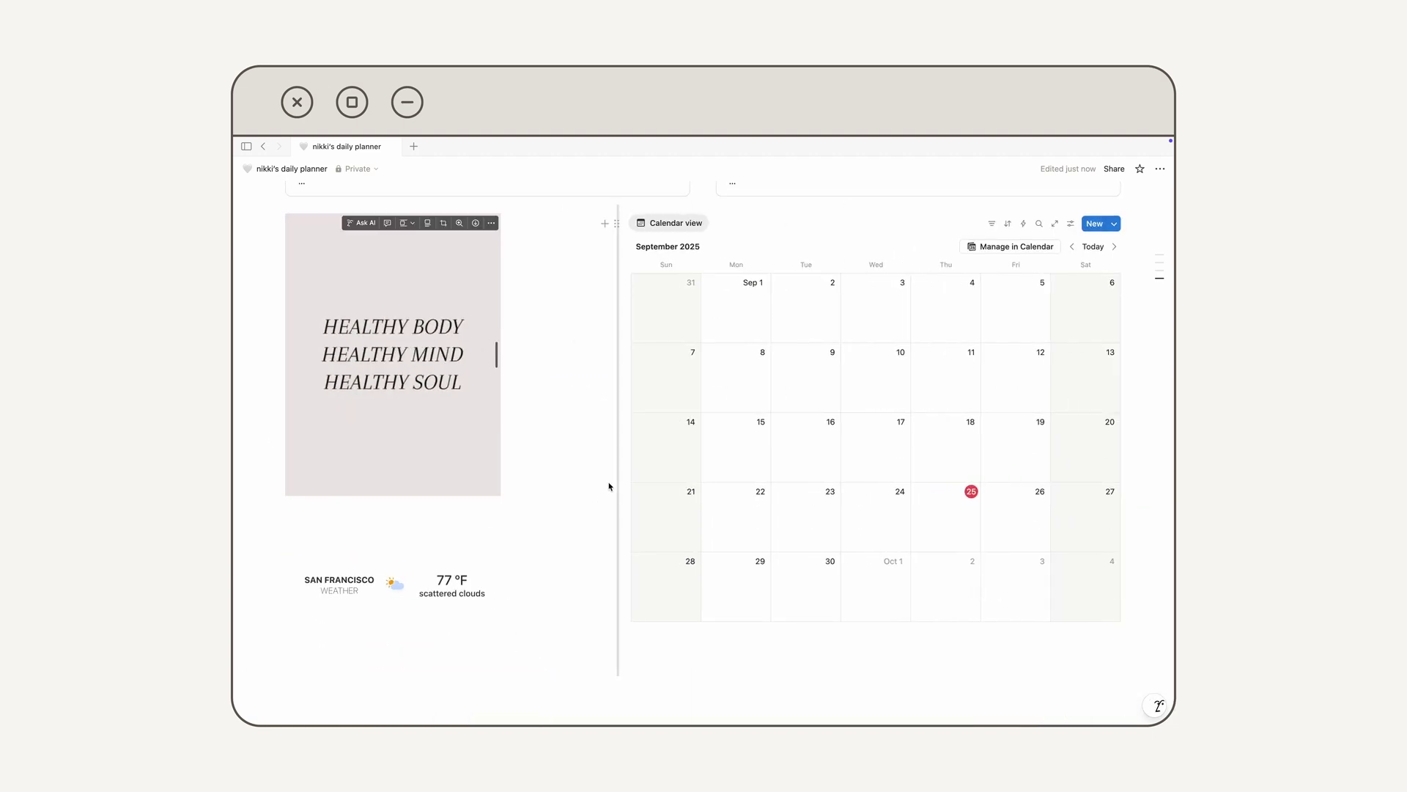
scroll(275, 702, up, 1)
drag(275, 702, 511, 280)
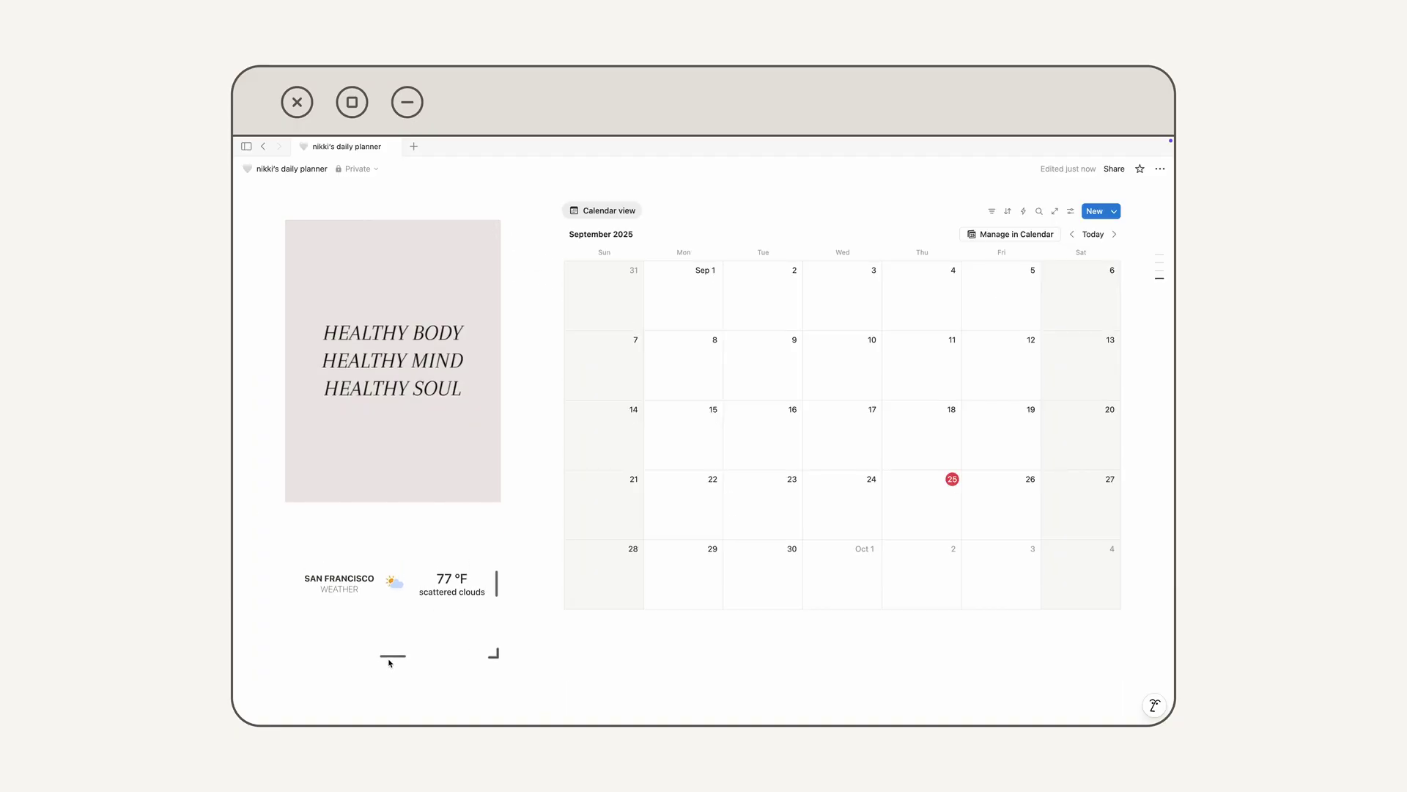
scroll(1142, 468, up, 1)
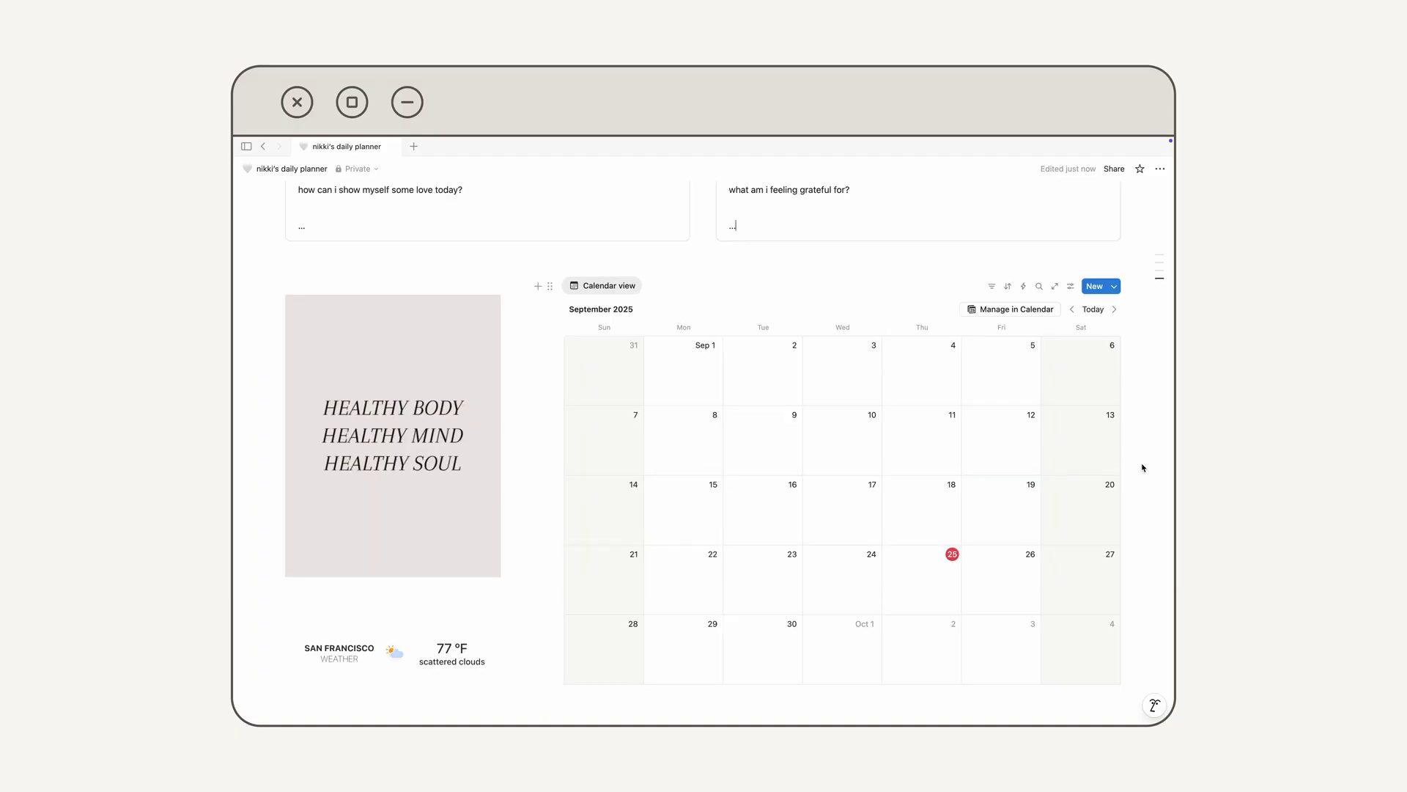
Review the whole planner page from the cover down through the schedule, journal prompts and calendar.
scroll(1143, 468, up, 10)
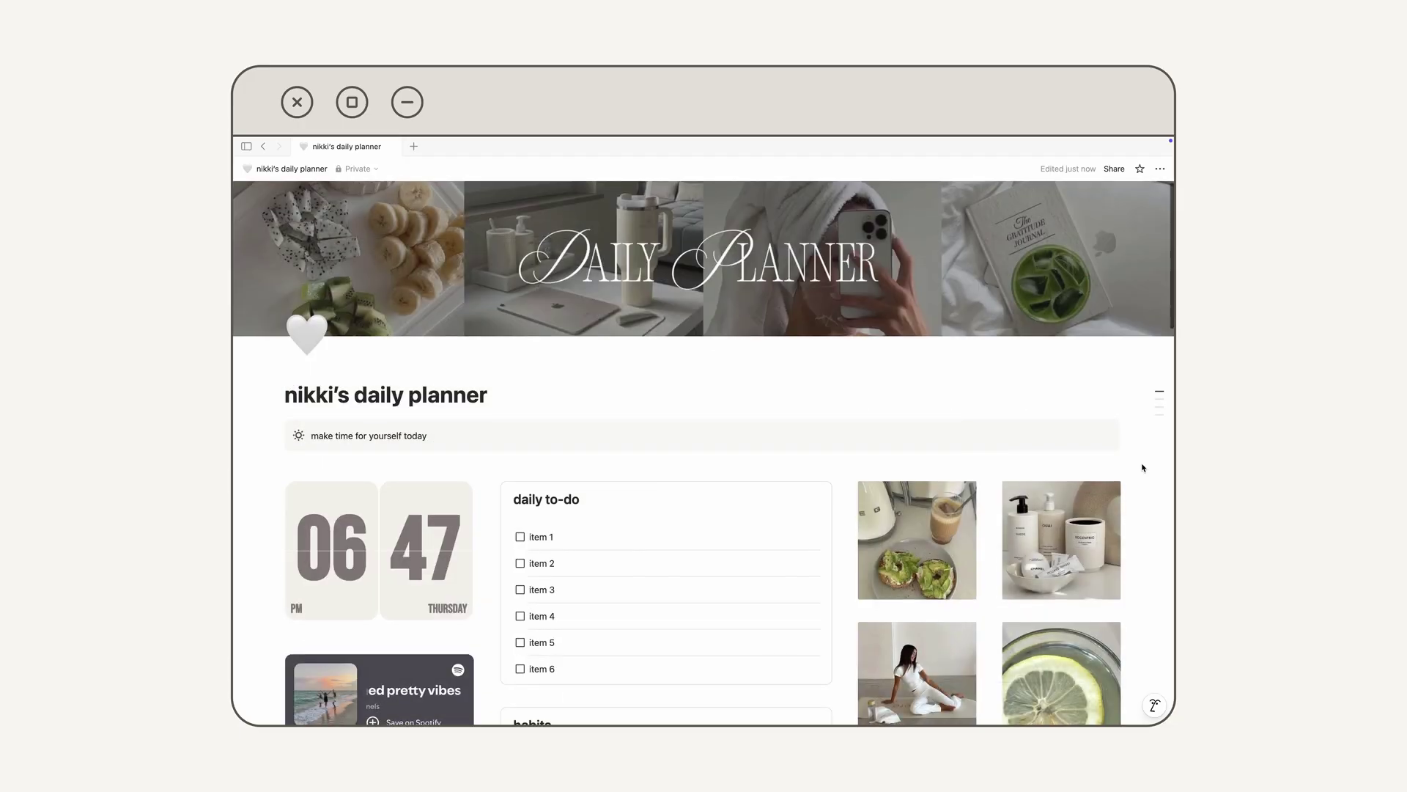
scroll(1143, 468, down, 5)
scroll(1142, 468, down, 10)
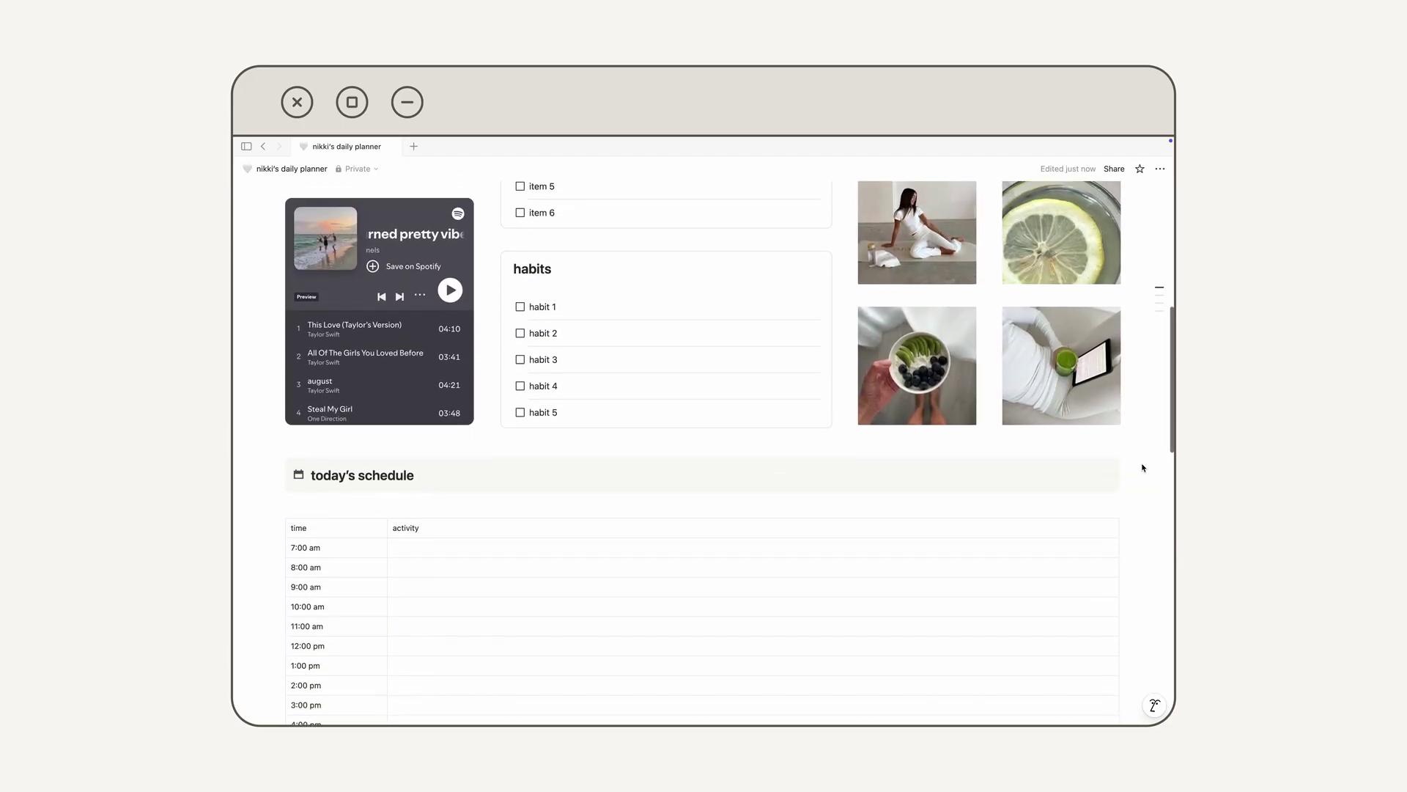
scroll(1143, 467, down, 3)
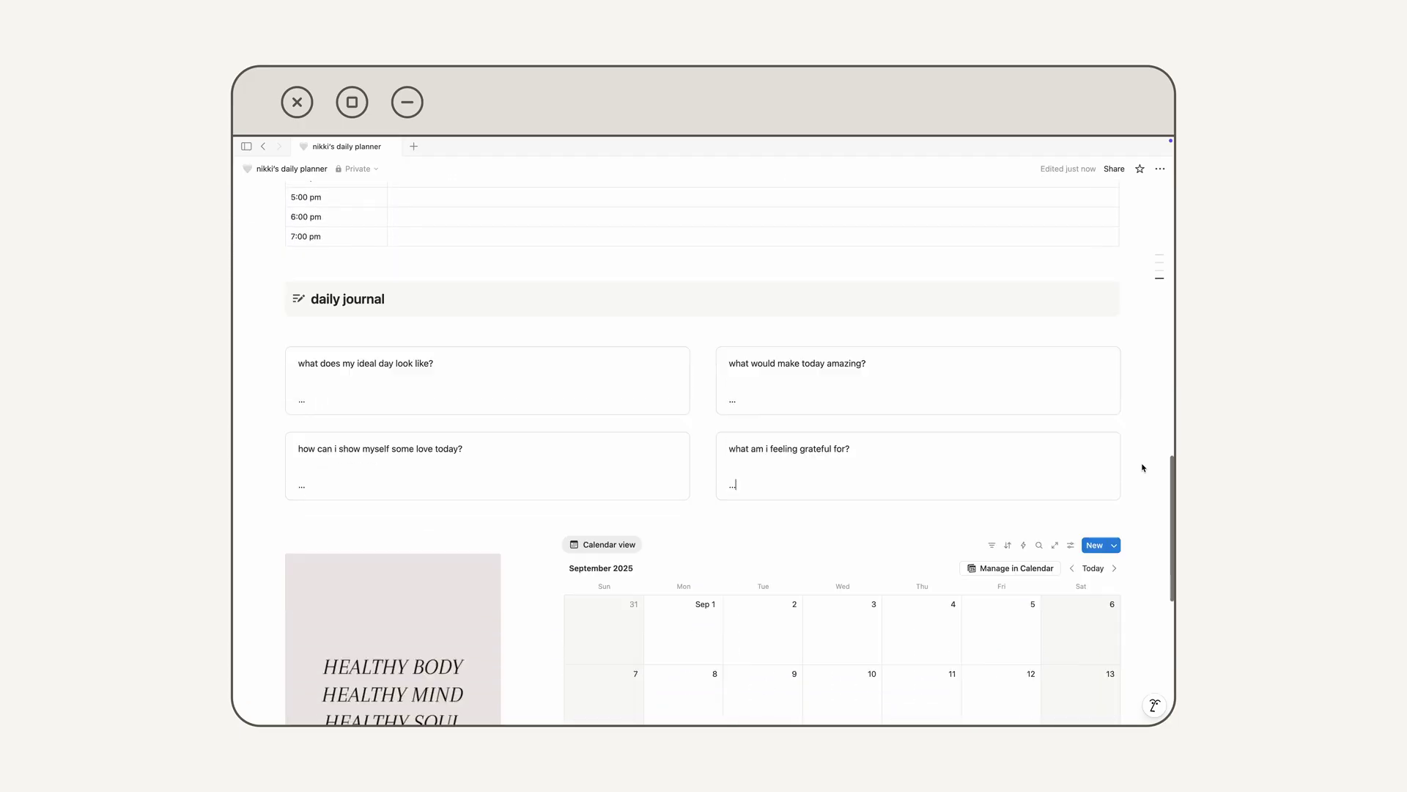